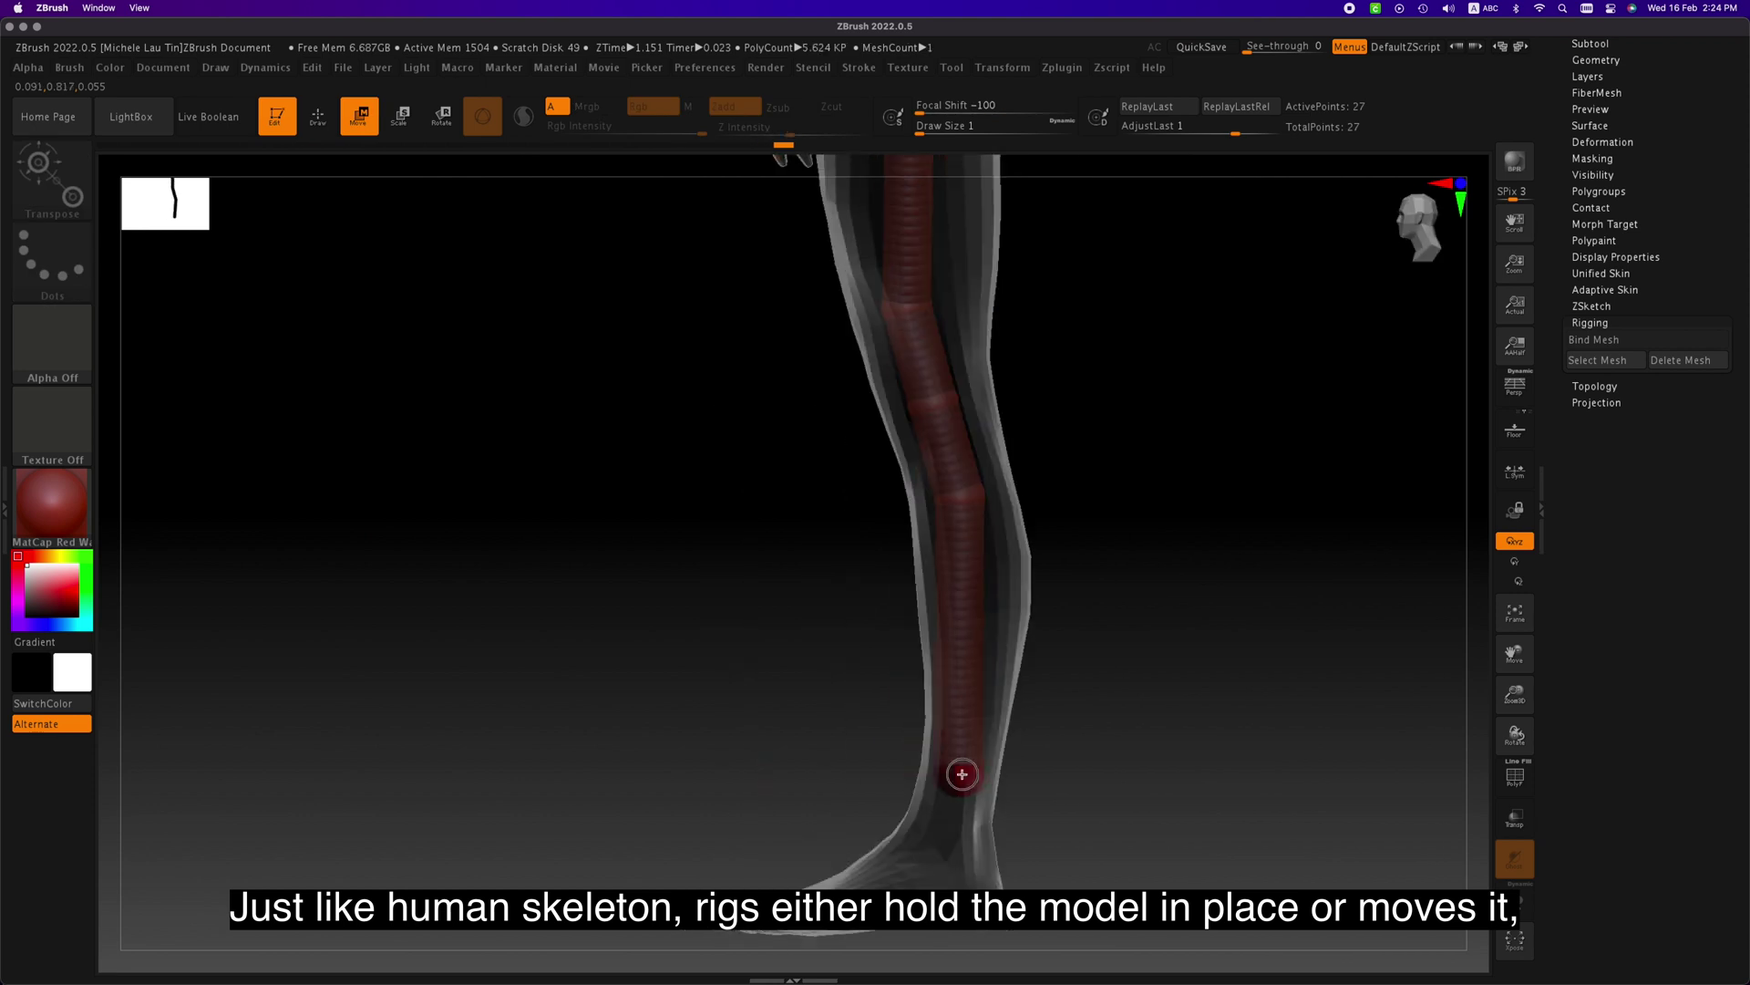
Step: Blend the Arms layer of the rigged figure up to 1 and back down to preview the arm pose
{"action": "key", "text": "w"}
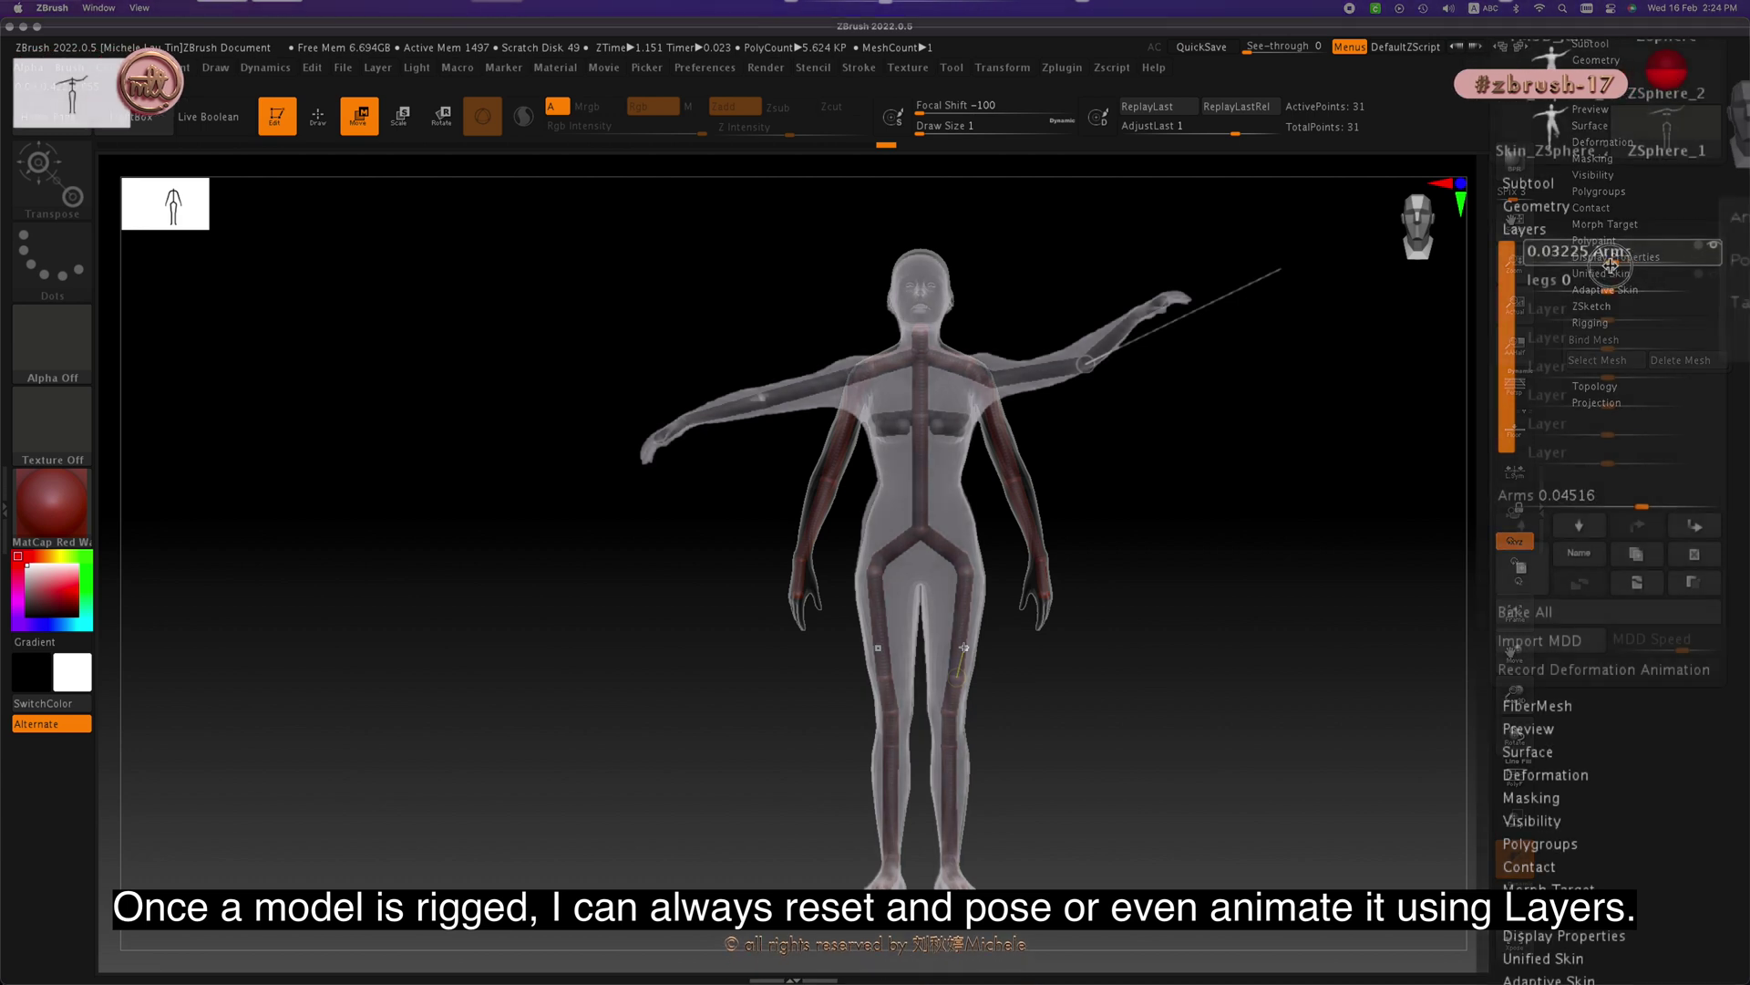
{"action": "left_click_drag", "start_coordinate": [1640, 265], "coordinate": [1697, 256]}
{"action": "left_click", "coordinate": [1714, 258]}
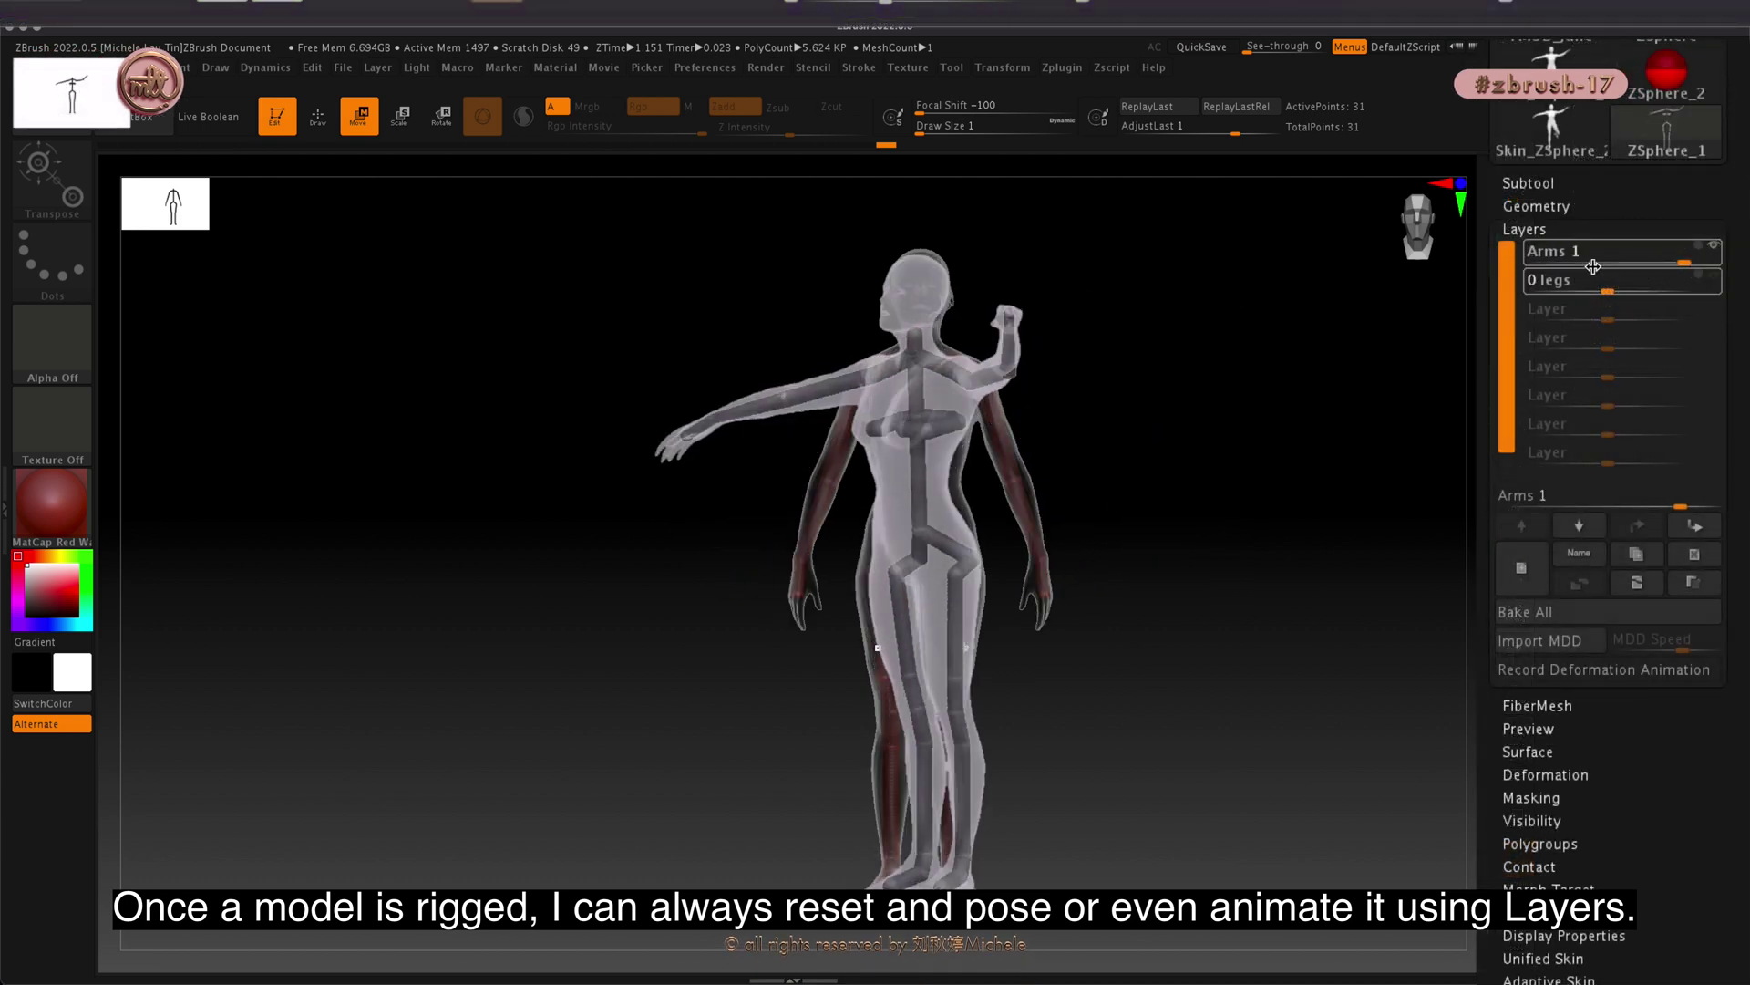
{"action": "left_click_drag", "start_coordinate": [1685, 262], "coordinate": [1624, 269]}
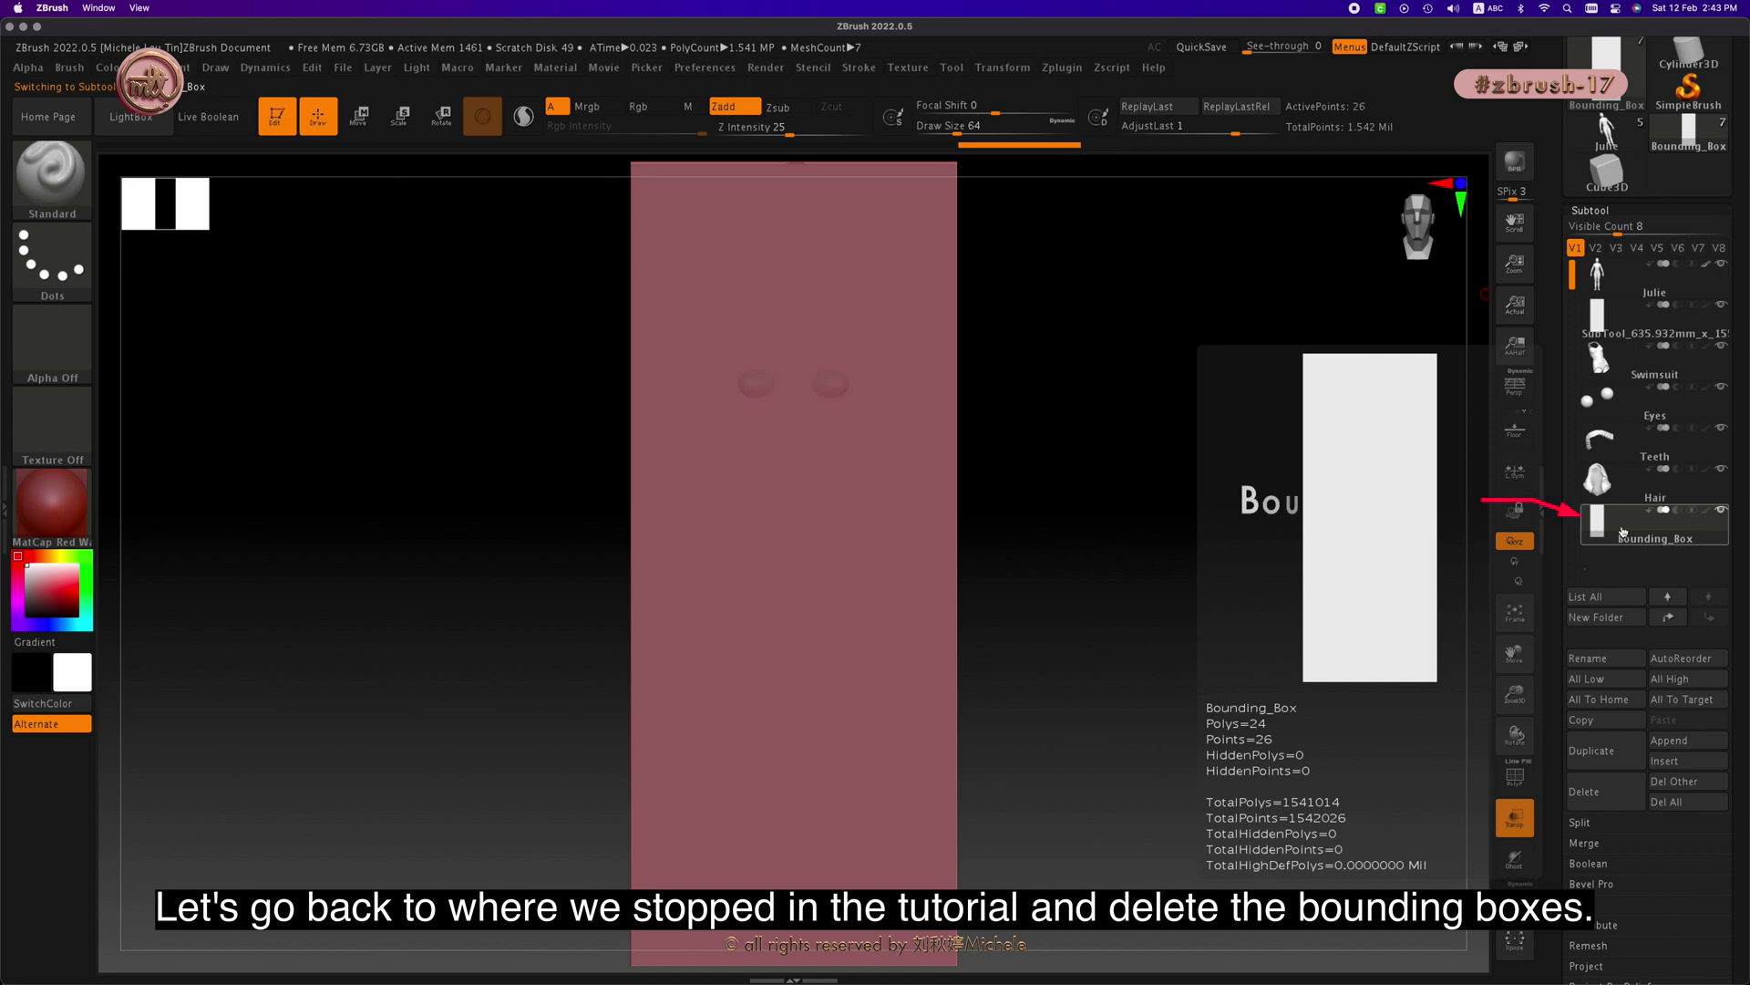
Step: Delete both bounding box subtools and turn off the transparent display of the model
{"action": "left_click", "coordinate": [1595, 791]}
{"action": "left_click", "coordinate": [1440, 816]}
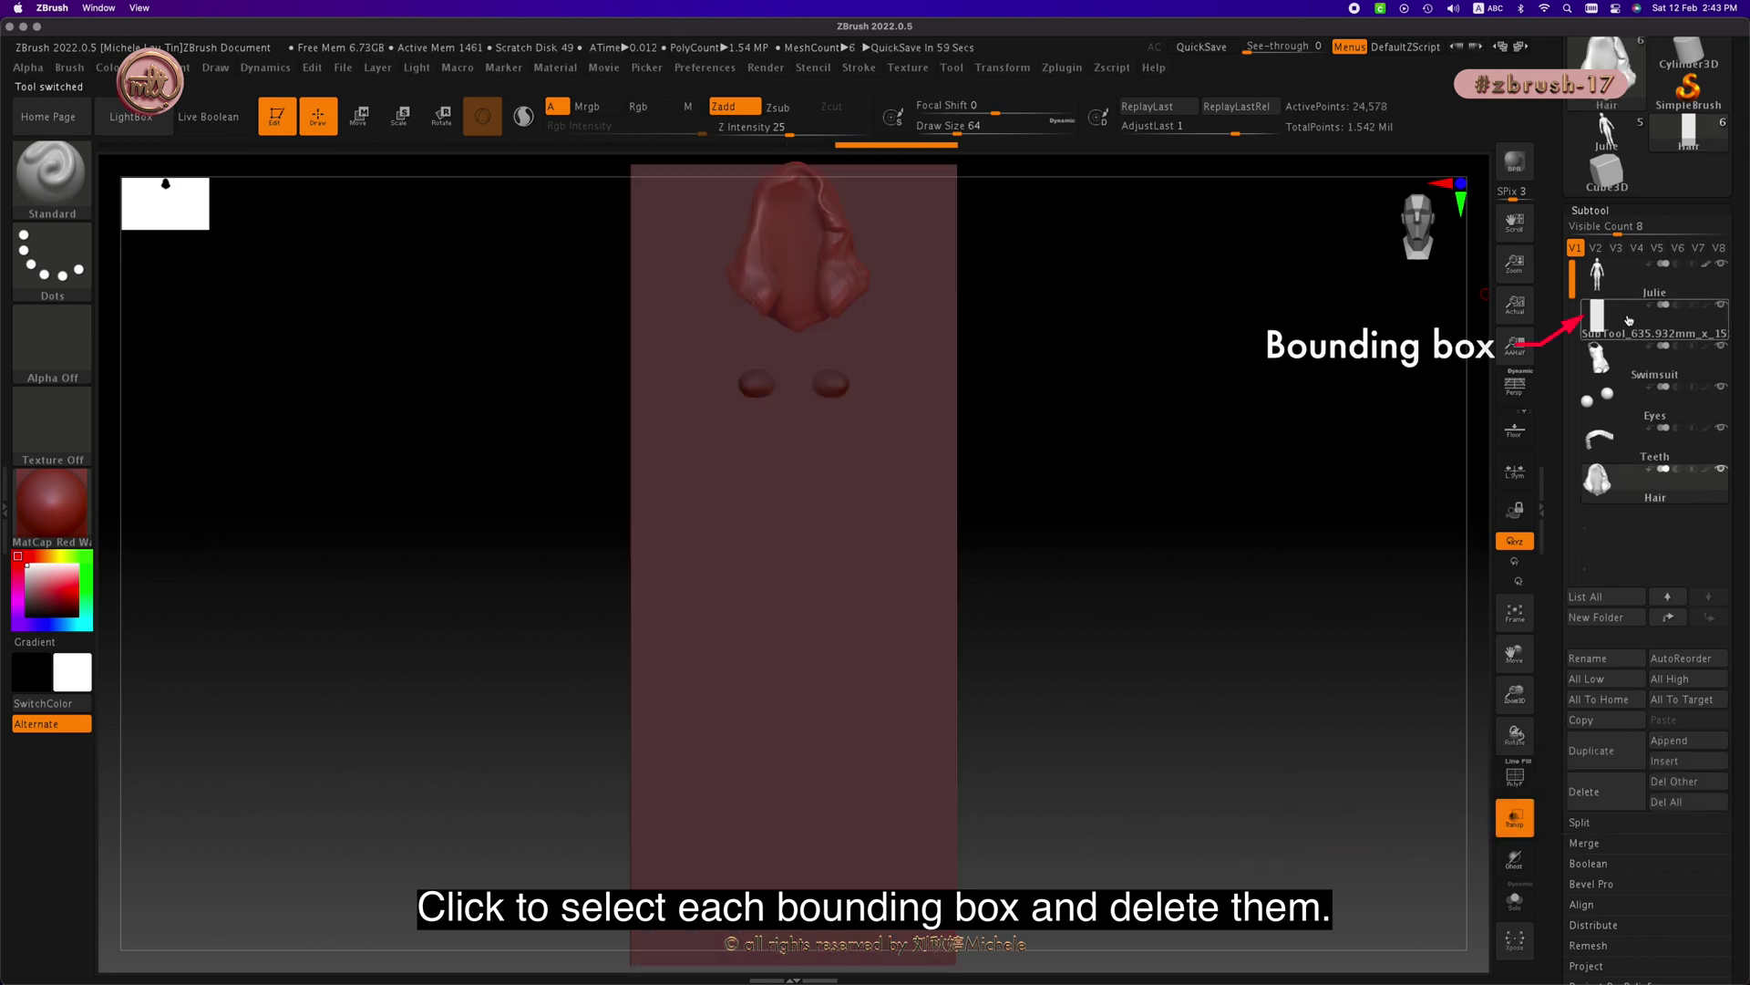
{"action": "left_click", "coordinate": [1620, 323]}
{"action": "left_click", "coordinate": [1591, 791]}
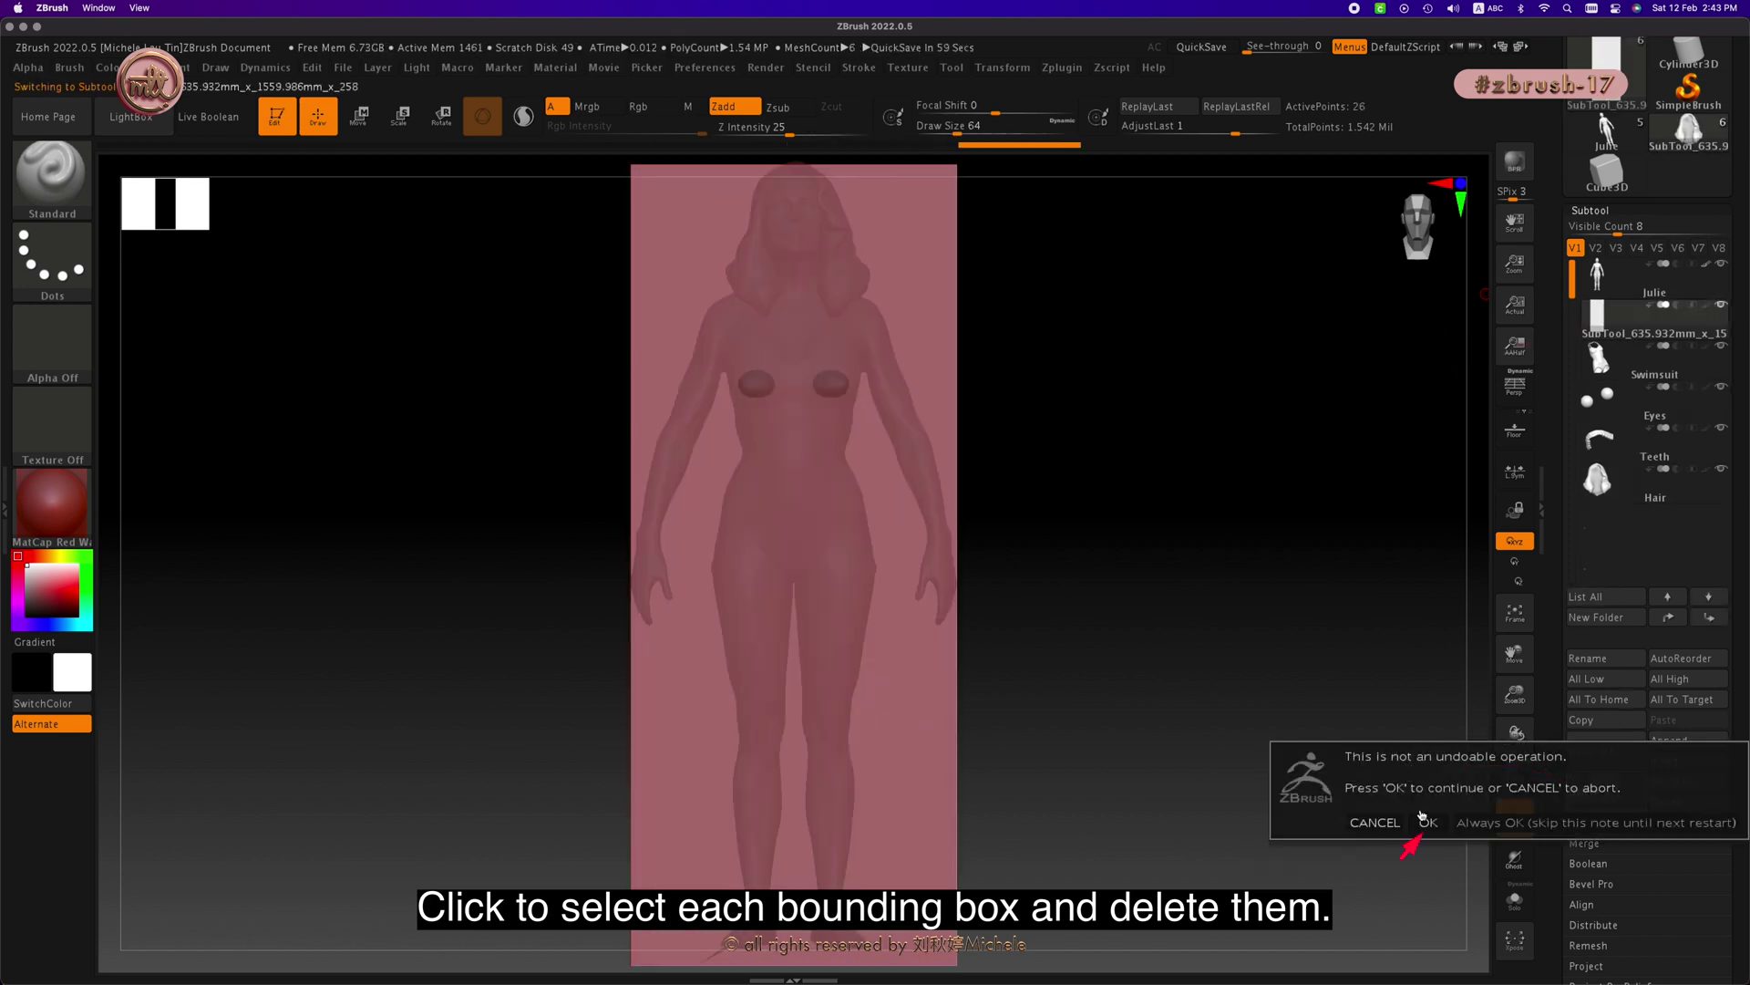
{"action": "left_click", "coordinate": [1428, 823]}
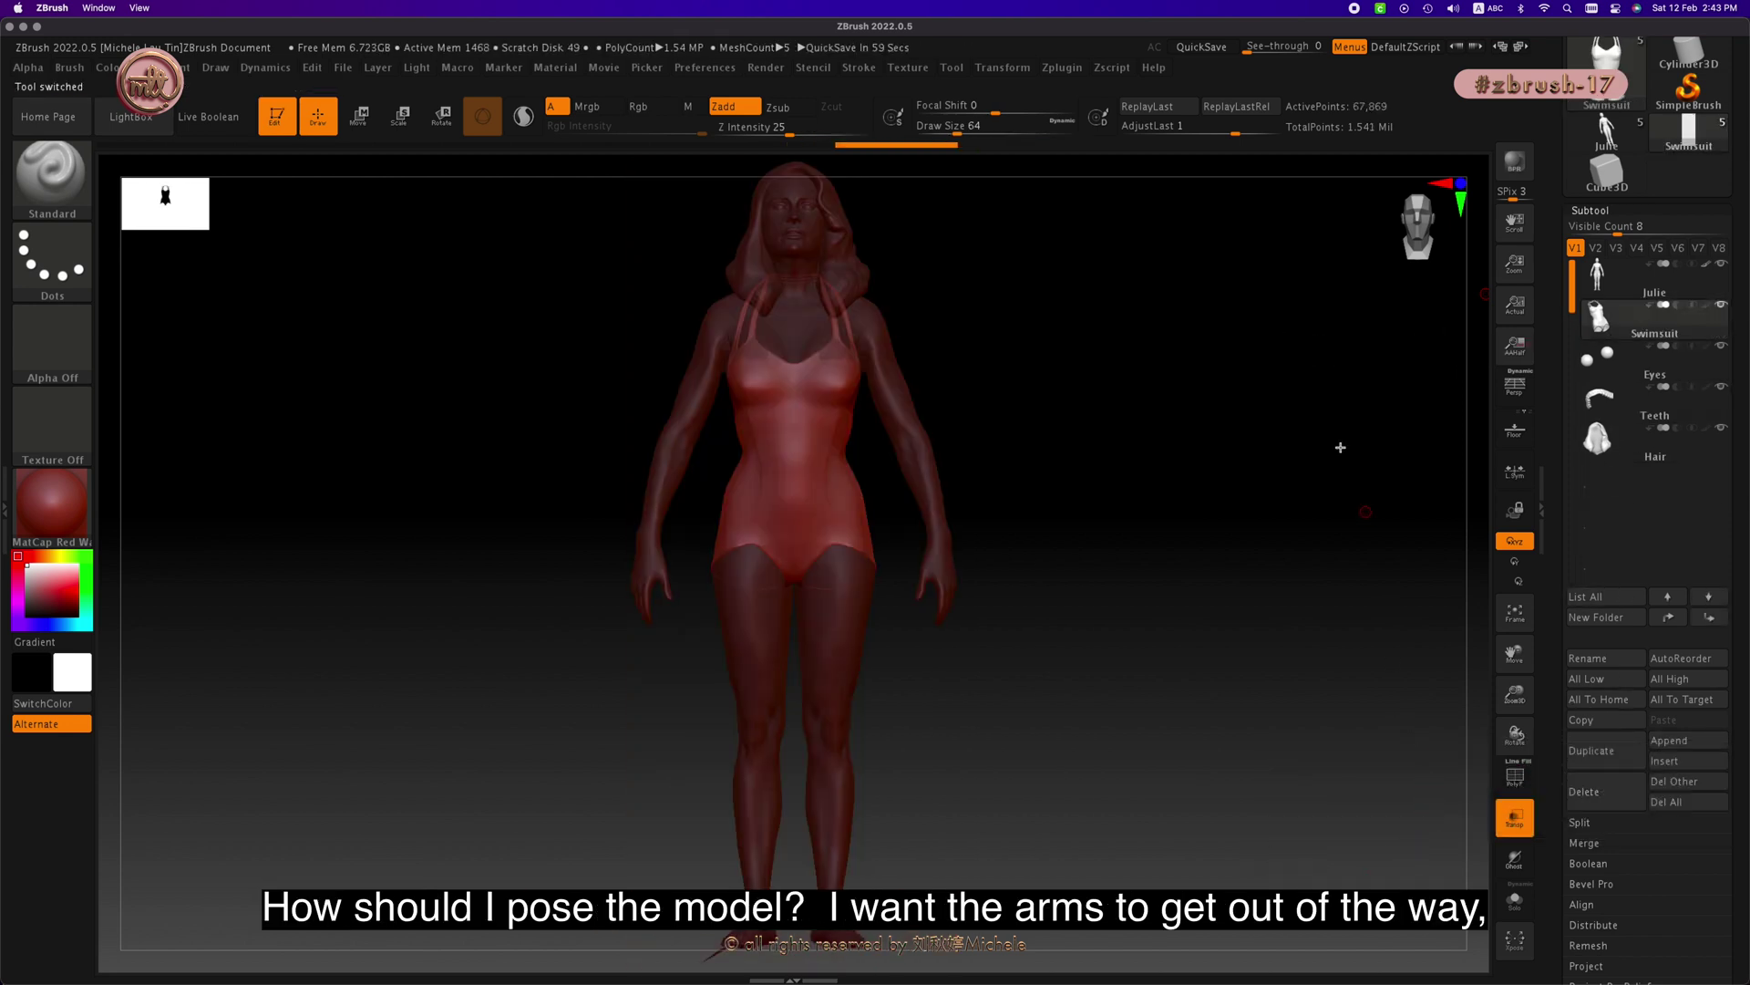
{"action": "left_click", "coordinate": [1510, 825]}
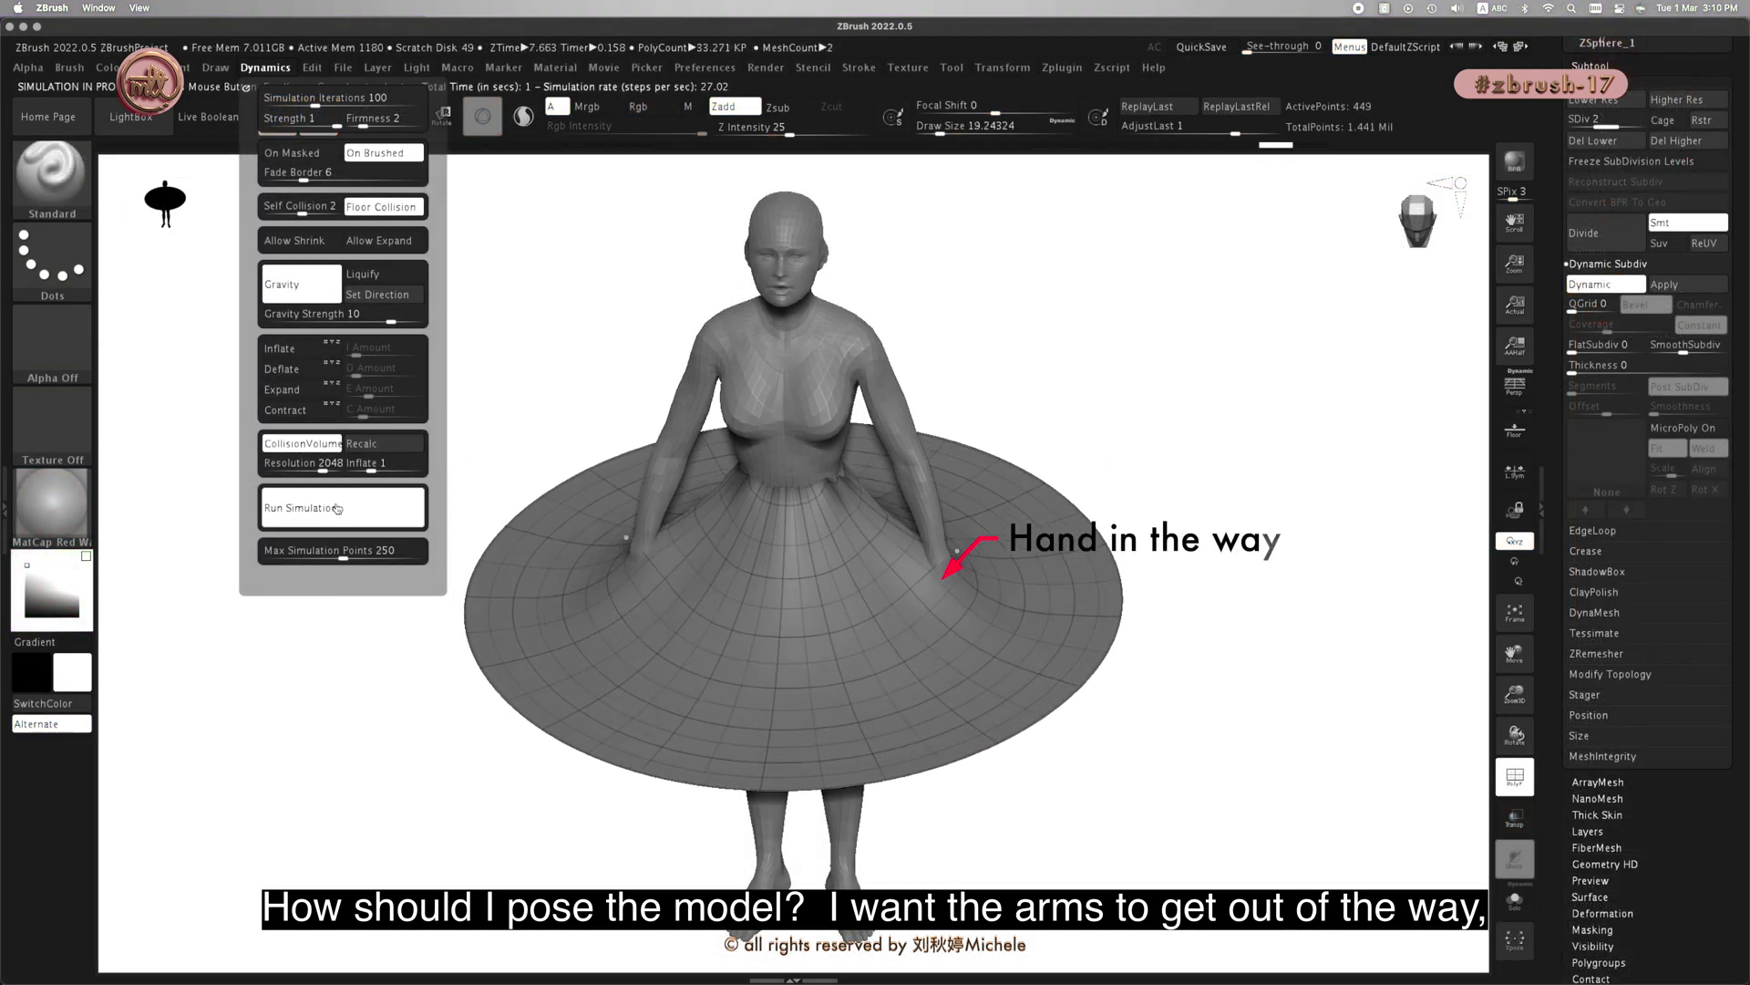
Step: Run the cloth simulation on the circular skirt to check how it drapes around the hands
{"action": "left_click", "coordinate": [331, 511]}
{"action": "mouse_move", "coordinate": [228, 639]}
{"action": "left_mouse_down"}
{"action": "mouse_move", "coordinate": [470, 706]}
{"action": "mouse_move", "coordinate": [410, 695]}
{"action": "mouse_move", "coordinate": [513, 602]}
{"action": "left_mouse_up"}
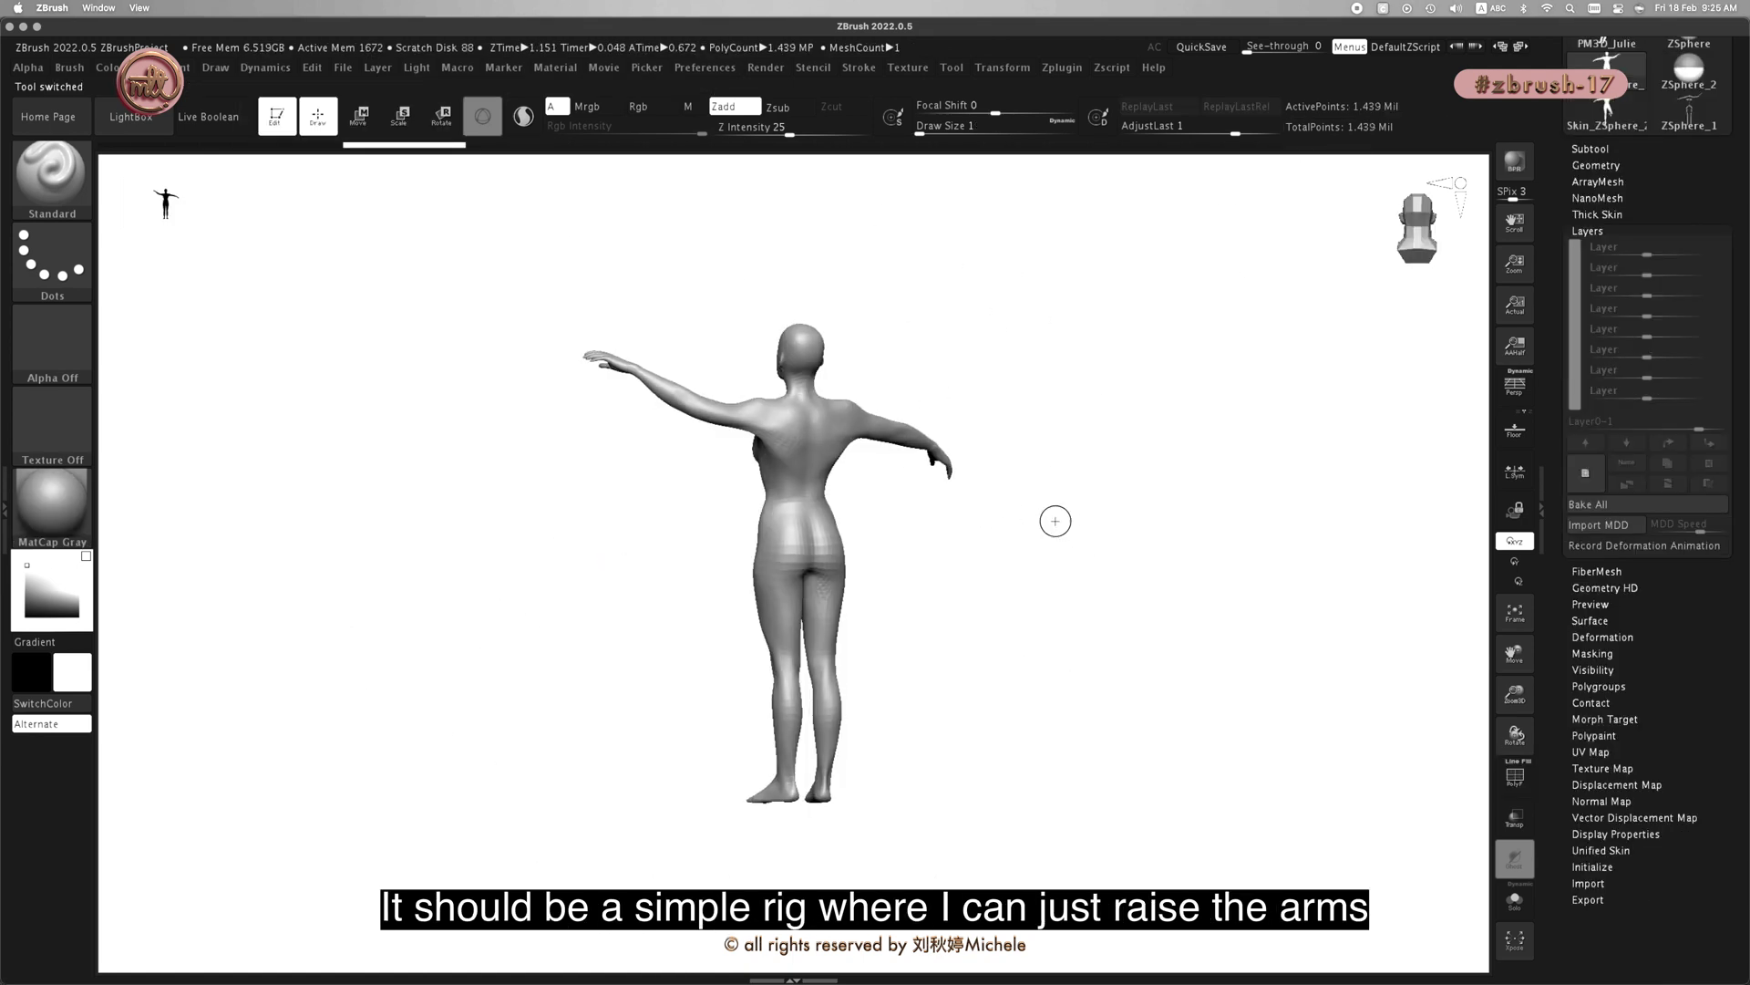
Step: Inspect the raised-arm body, select the ZSphere_1 rig and try its Arms layer at intensity 1
{"action": "left_click_drag", "start_coordinate": [1051, 516], "coordinate": [1172, 511]}
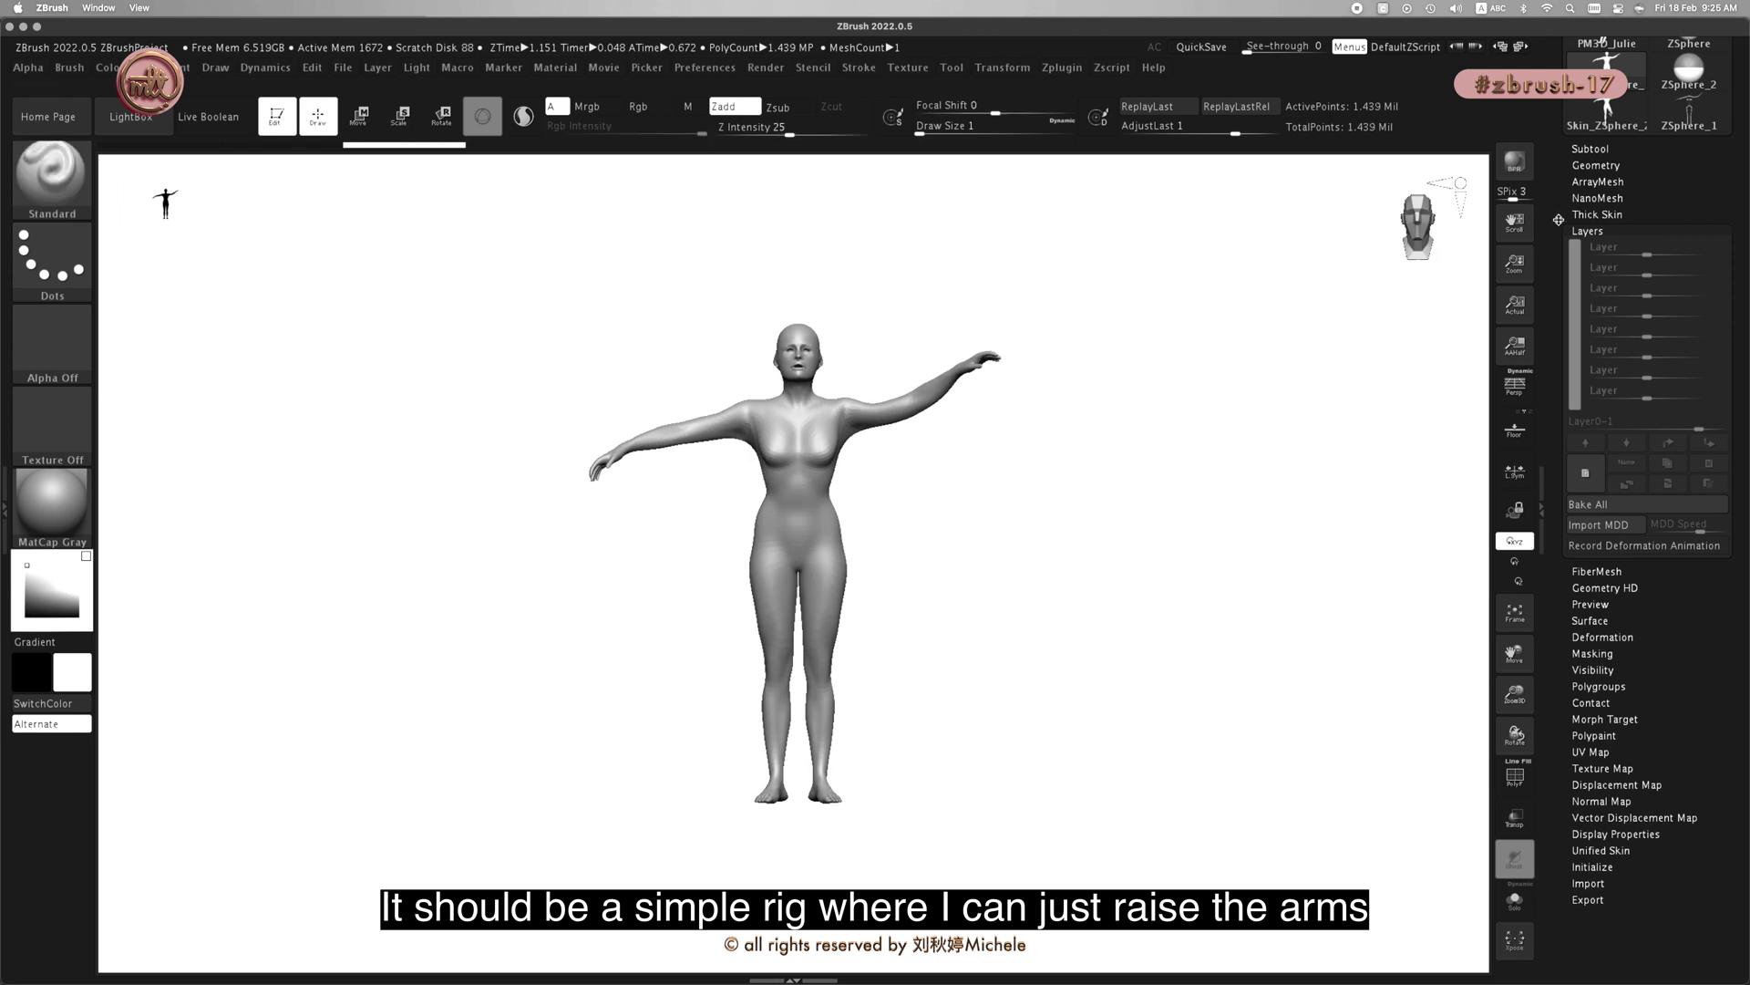
{"action": "left_click", "coordinate": [1700, 121]}
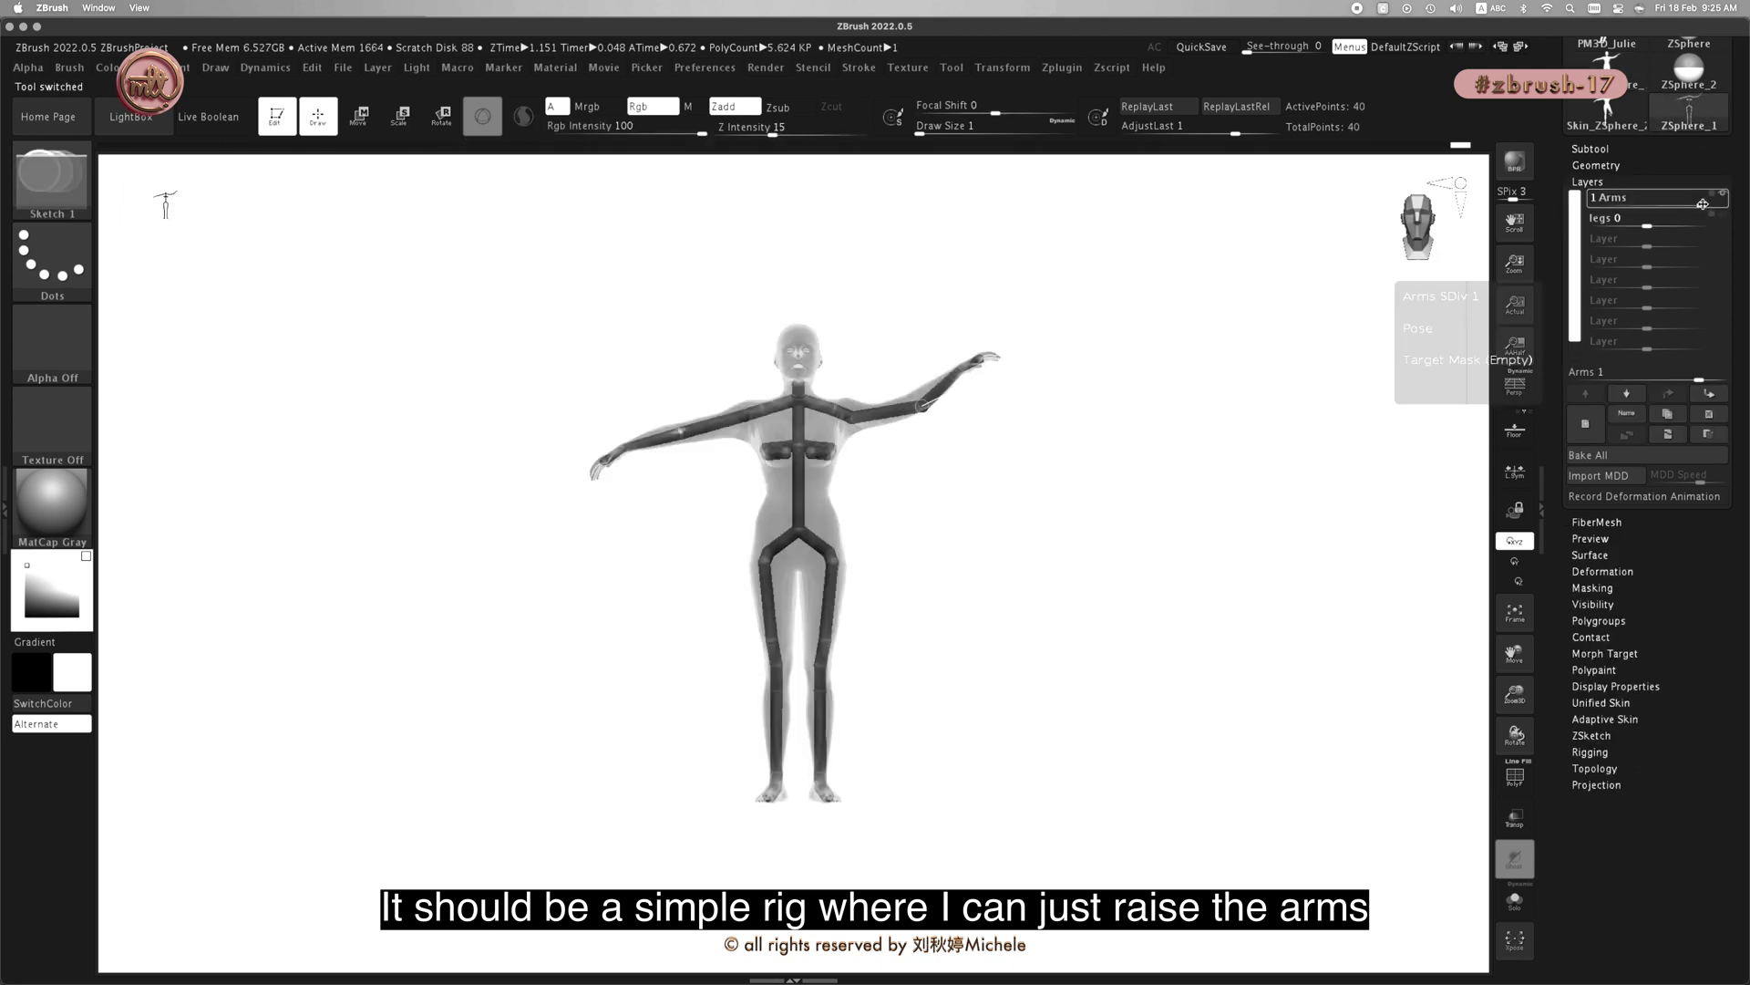
{"action": "mouse_move", "coordinate": [1694, 197]}
{"action": "left_mouse_down"}
{"action": "mouse_move", "coordinate": [1654, 206]}
{"action": "mouse_move", "coordinate": [1712, 201]}
{"action": "left_mouse_up"}
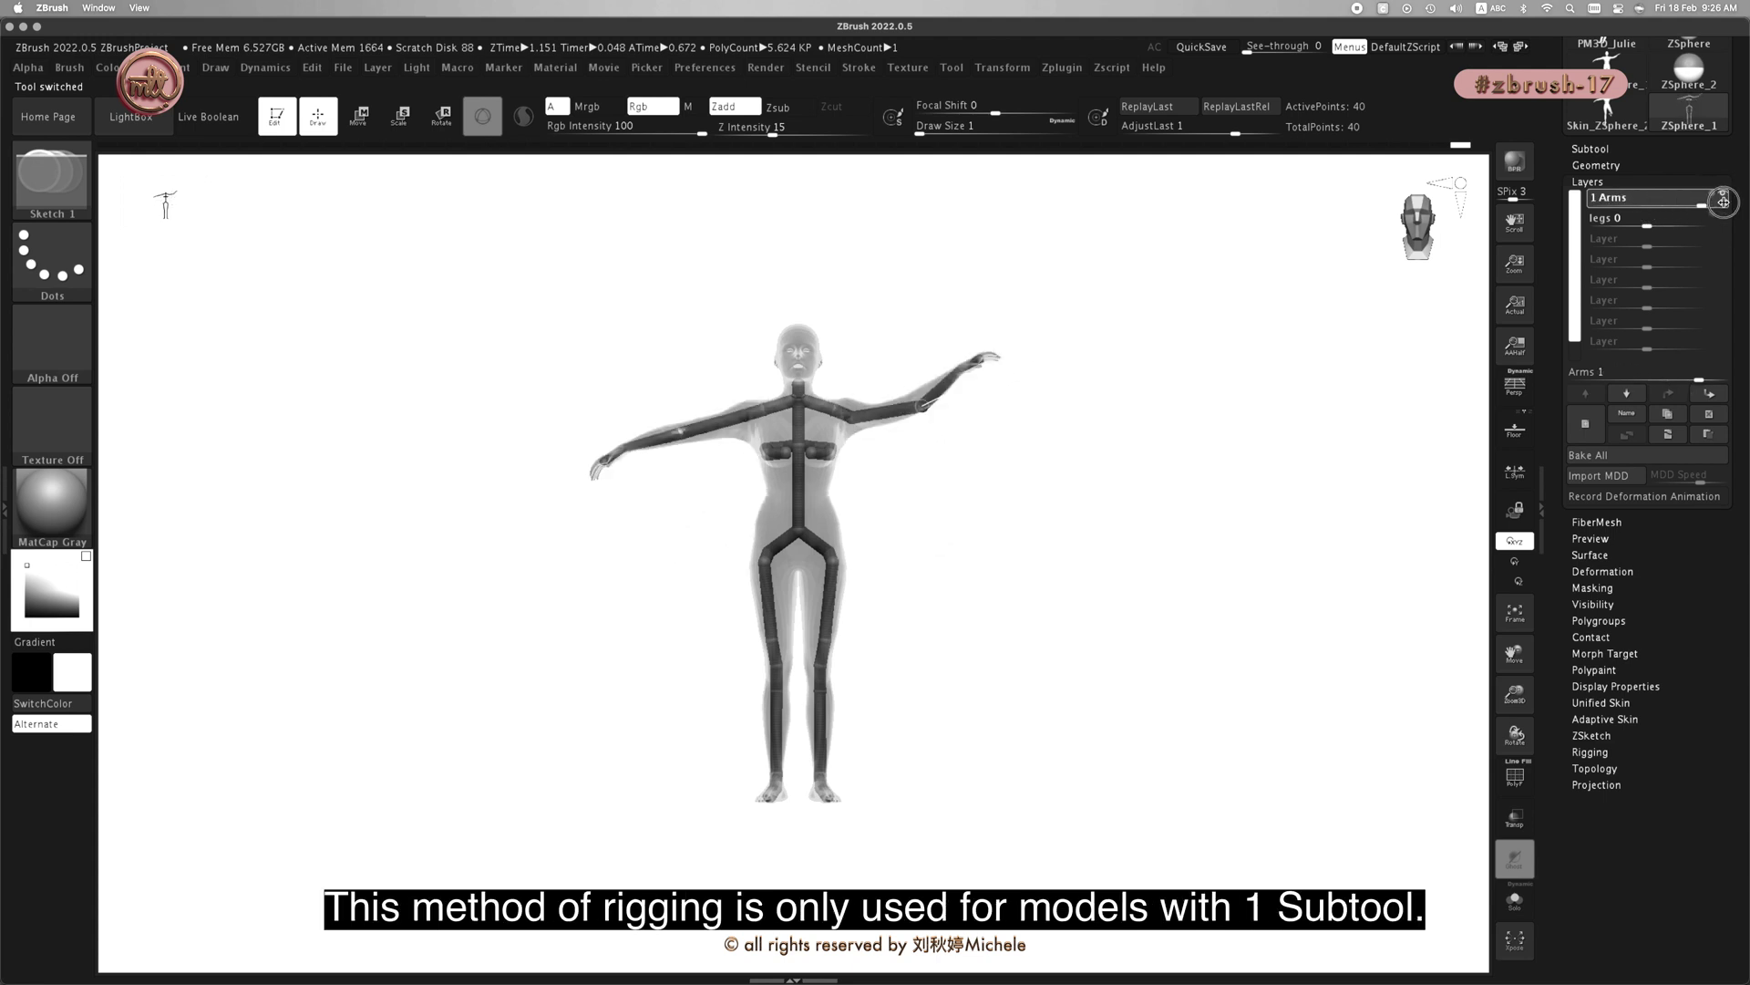
{"action": "left_click_drag", "start_coordinate": [1367, 362], "coordinate": [1285, 378]}
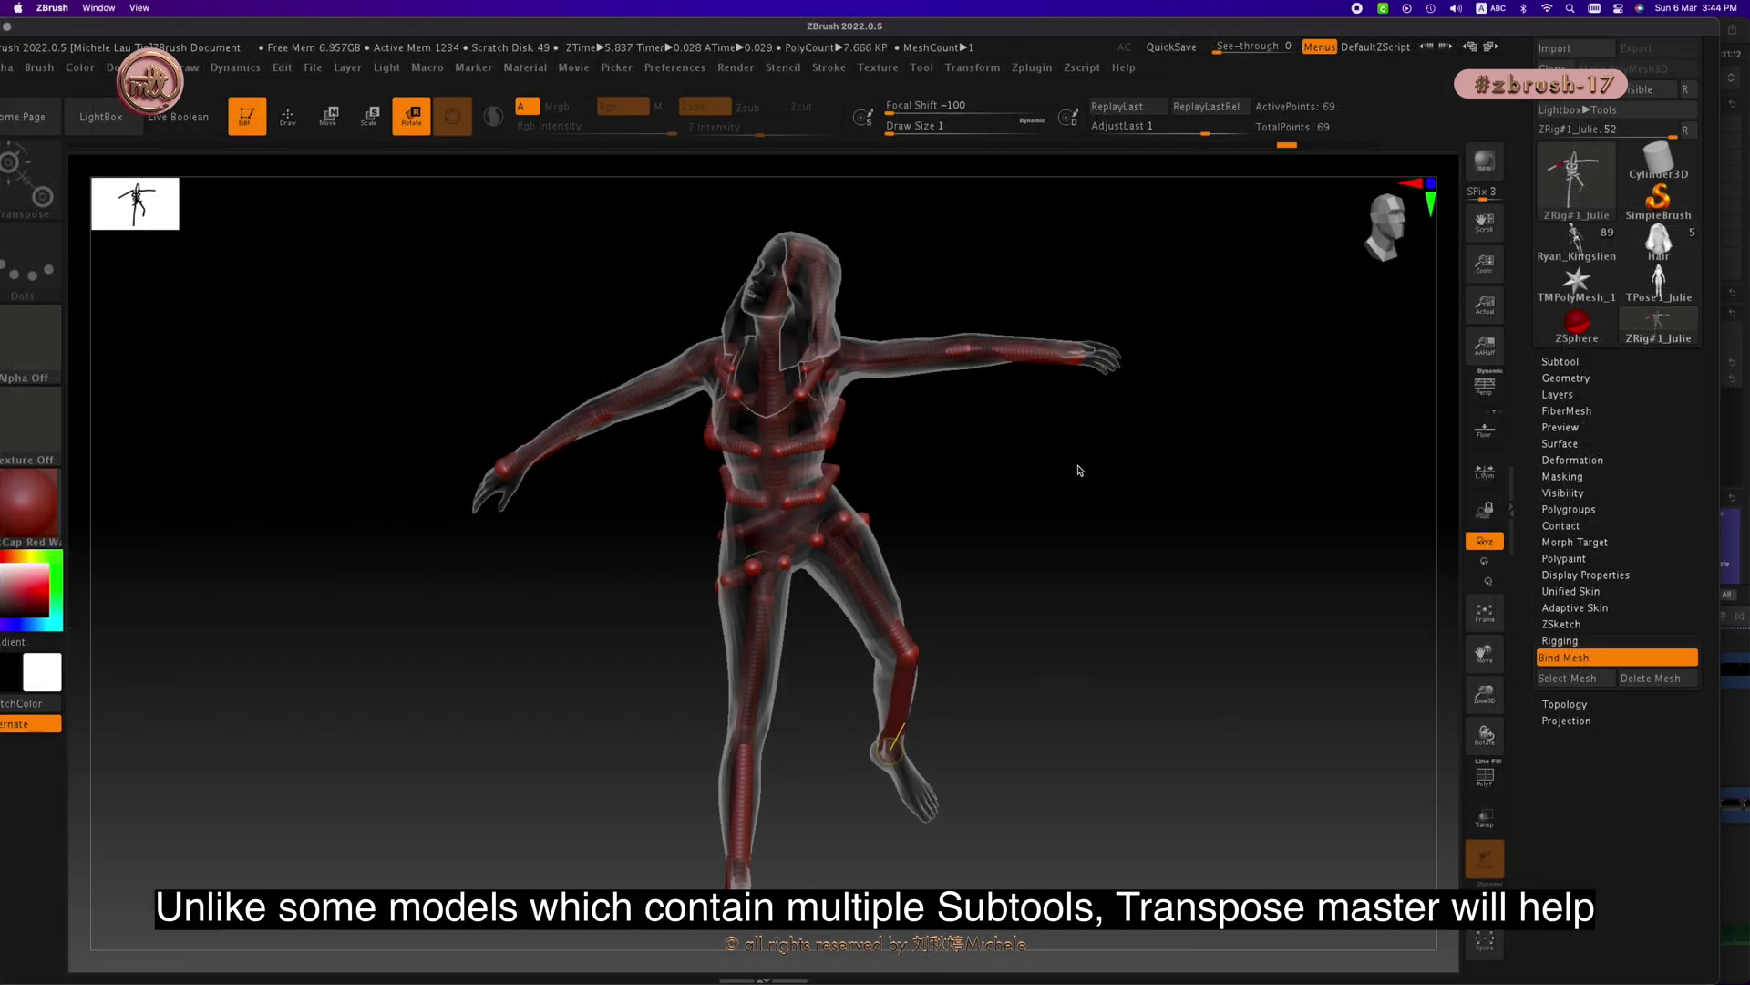
Step: Transfer the posed TPose mesh to the original subtools with Transpose Master and check the fit of the swimsuit
{"action": "left_click", "coordinate": [1151, 378]}
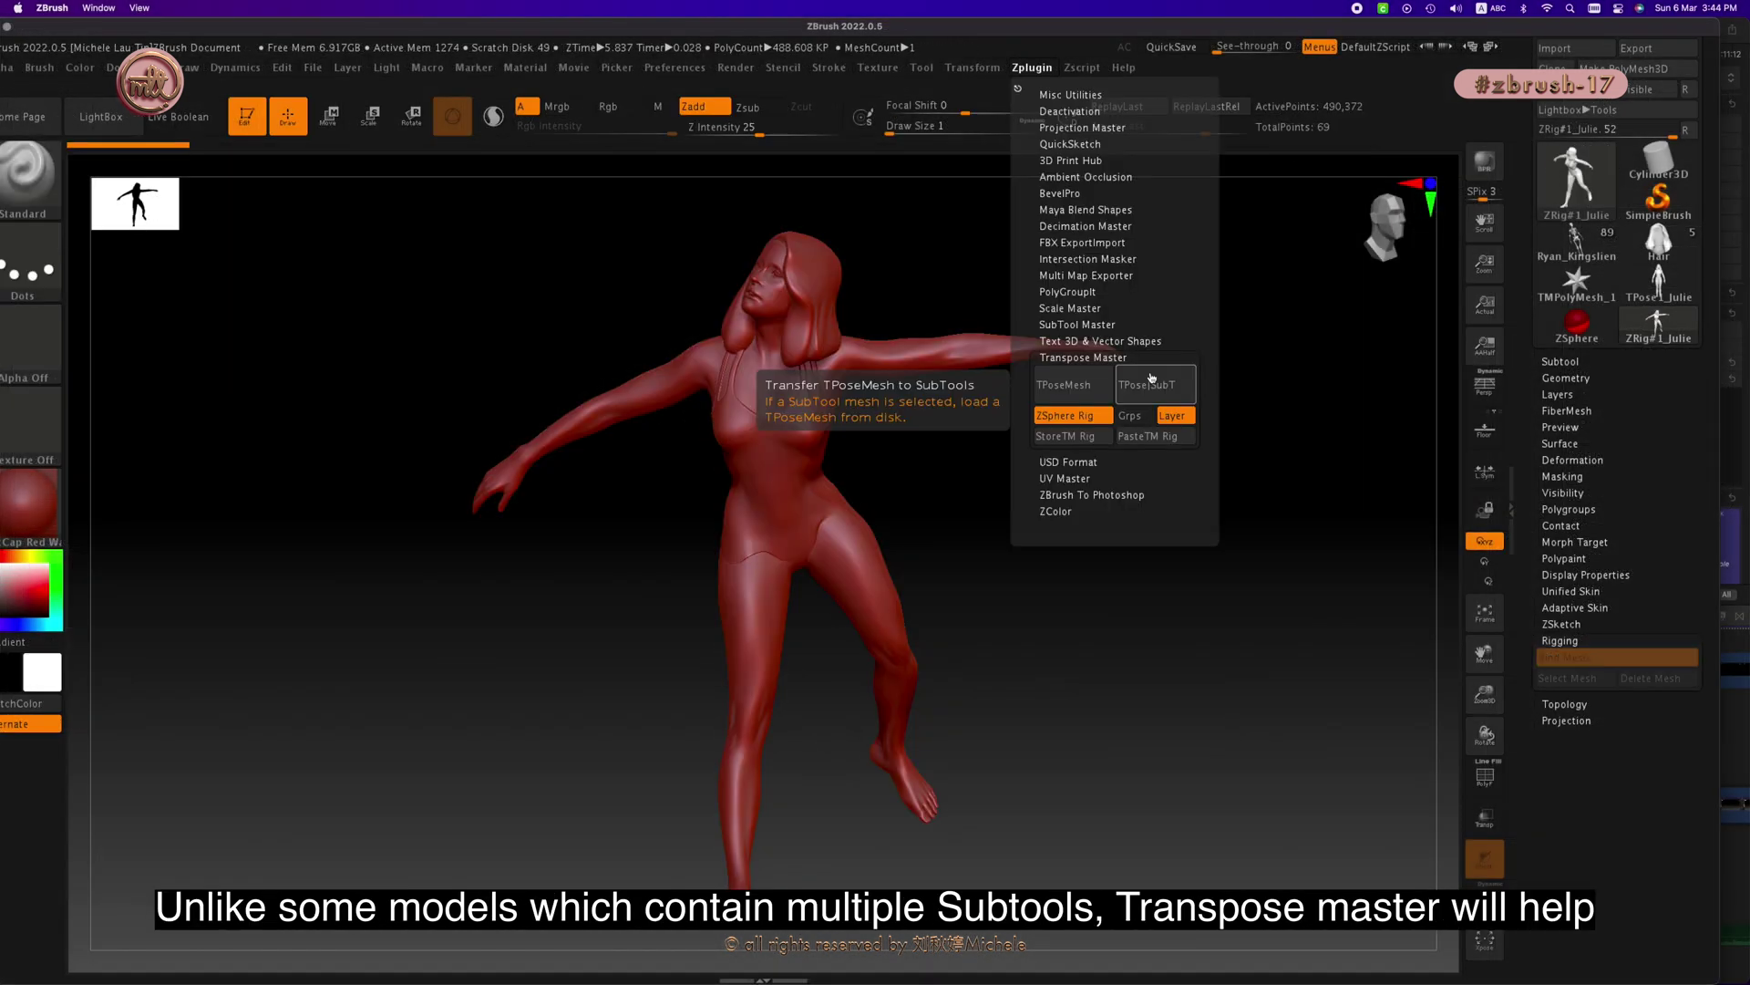
{"action": "left_click", "coordinate": [1561, 362]}
{"action": "left_click", "coordinate": [1042, 68]}
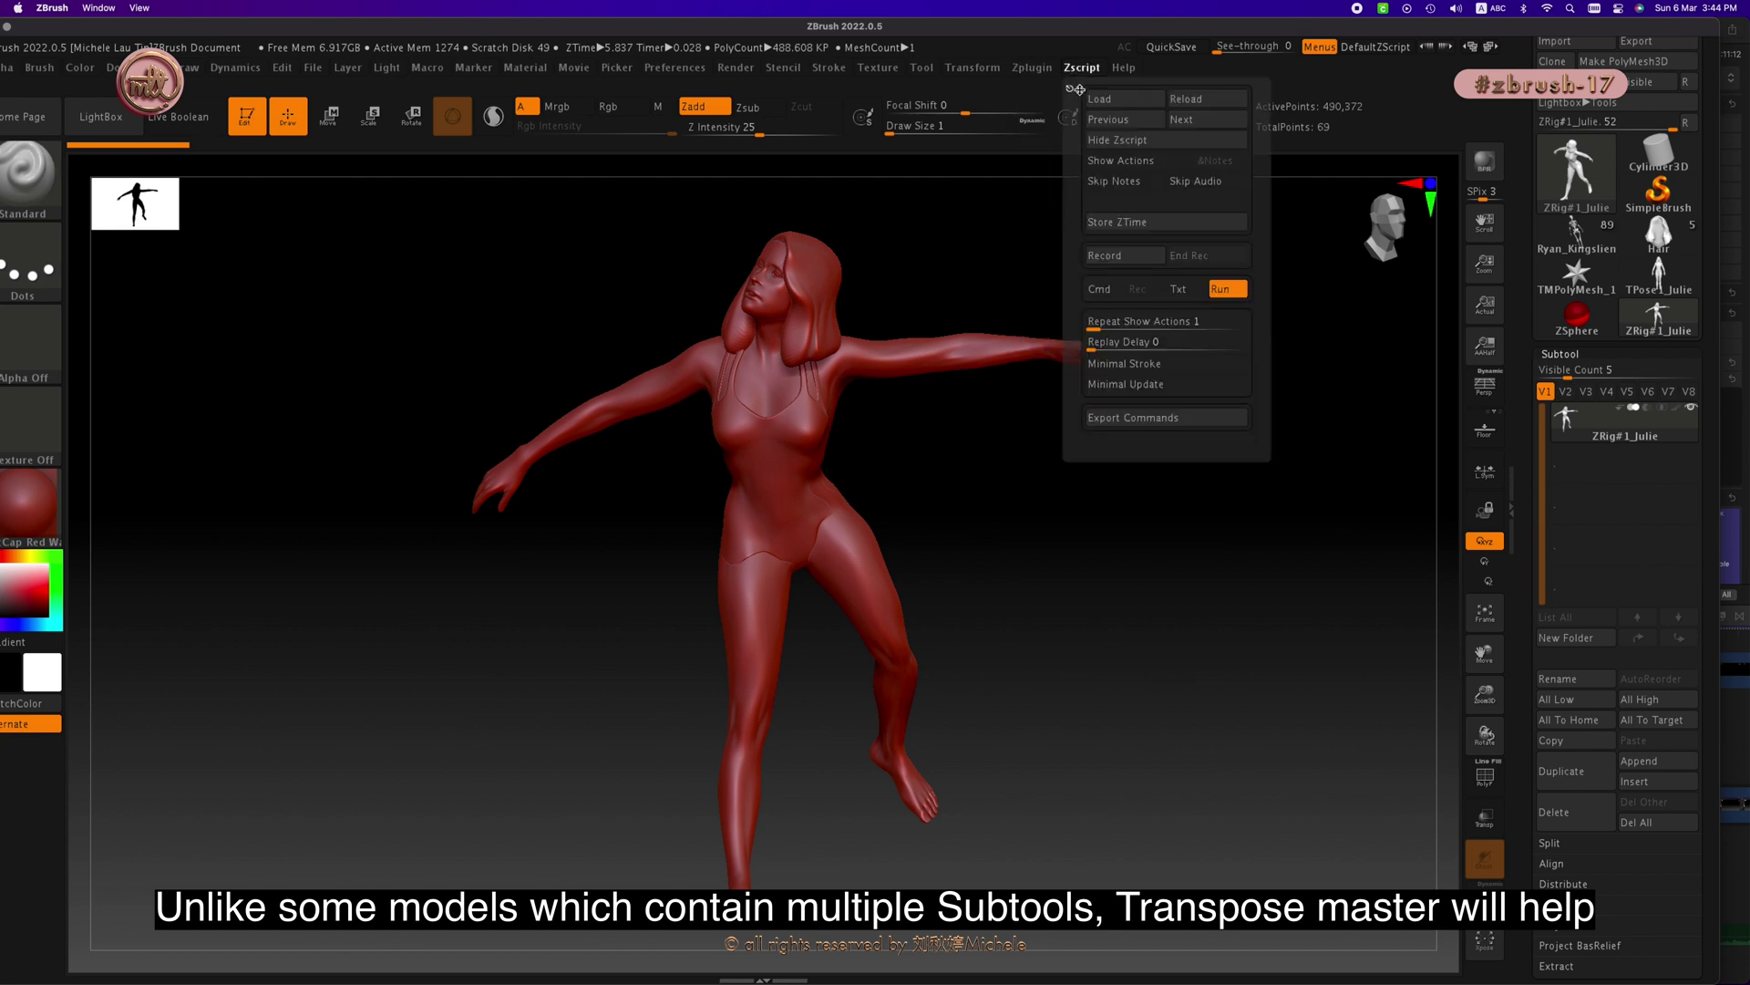
{"action": "left_click", "coordinate": [1038, 67]}
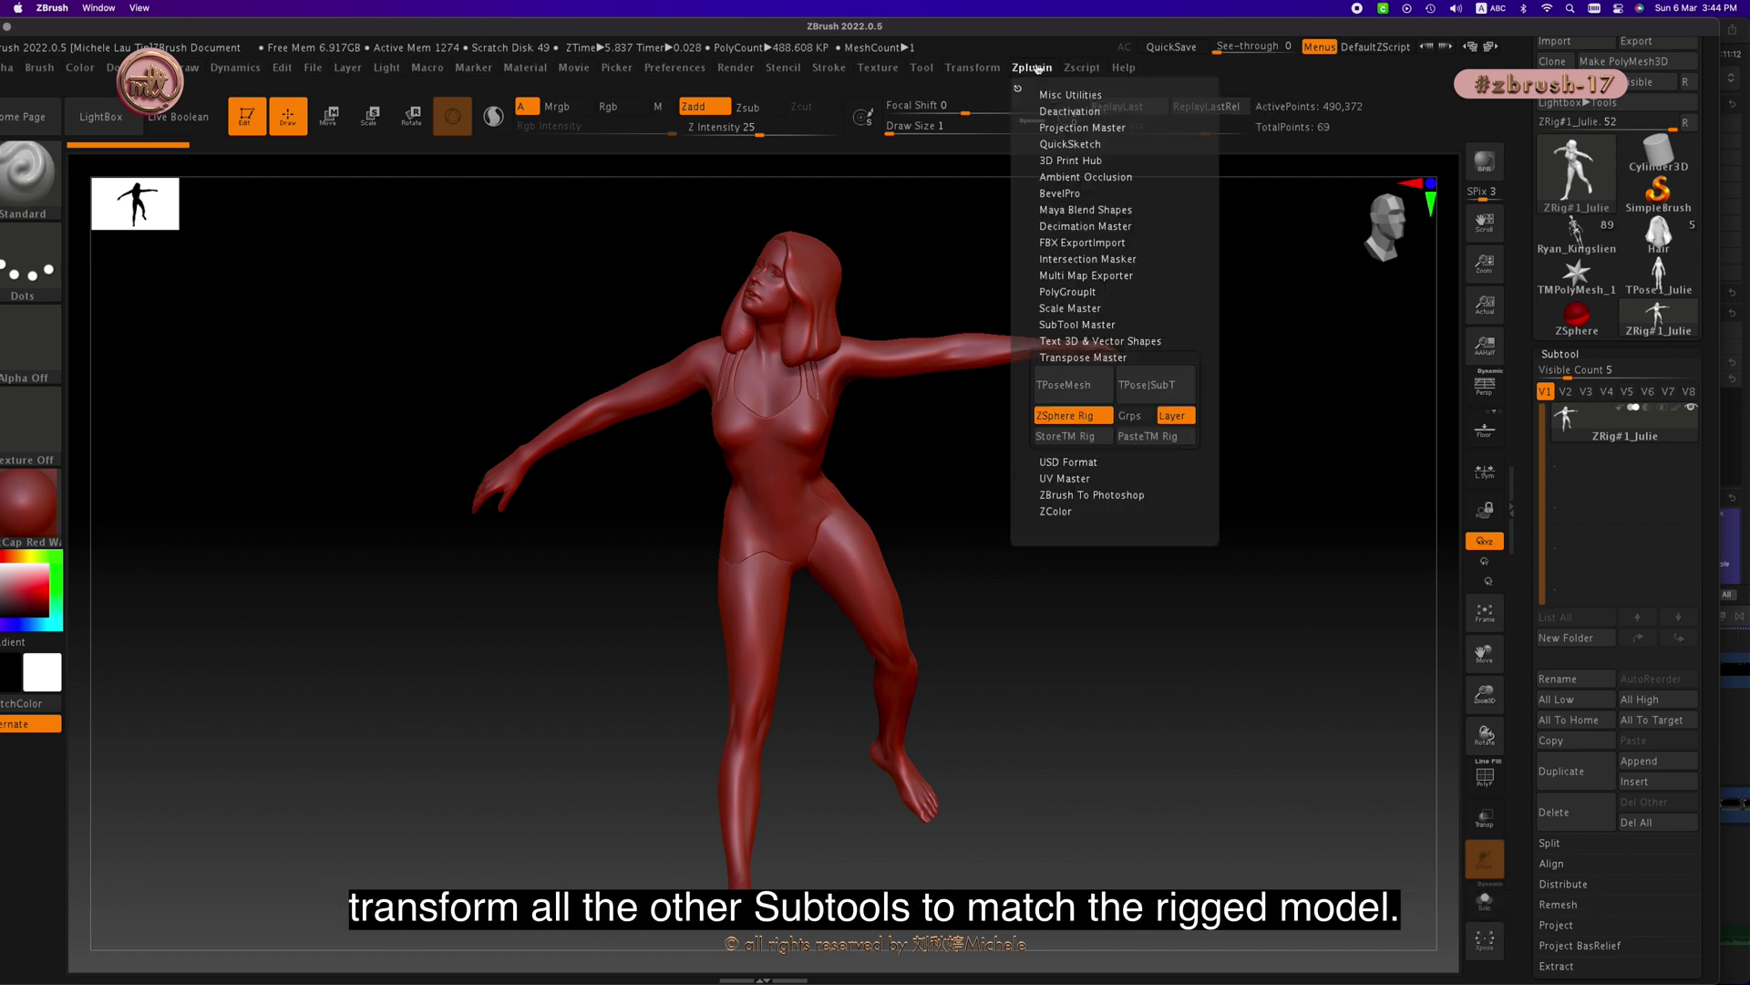
{"action": "left_click", "coordinate": [1156, 384]}
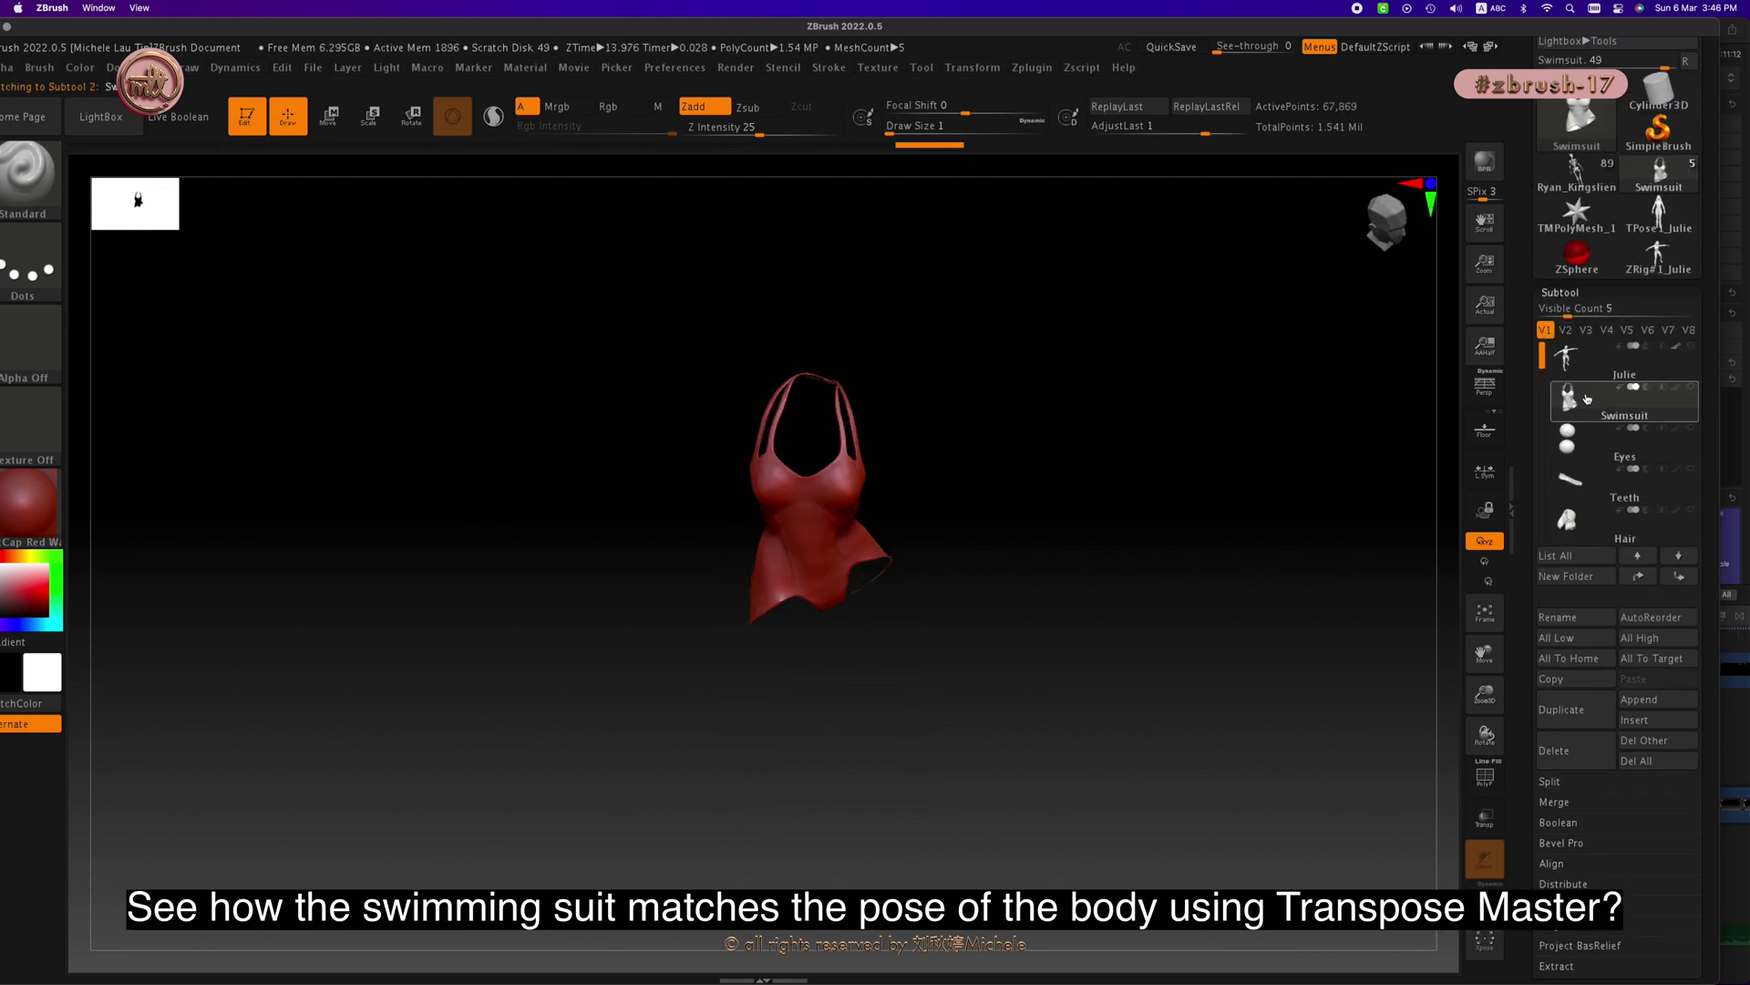
{"action": "left_click_drag", "start_coordinate": [952, 598], "coordinate": [957, 559]}
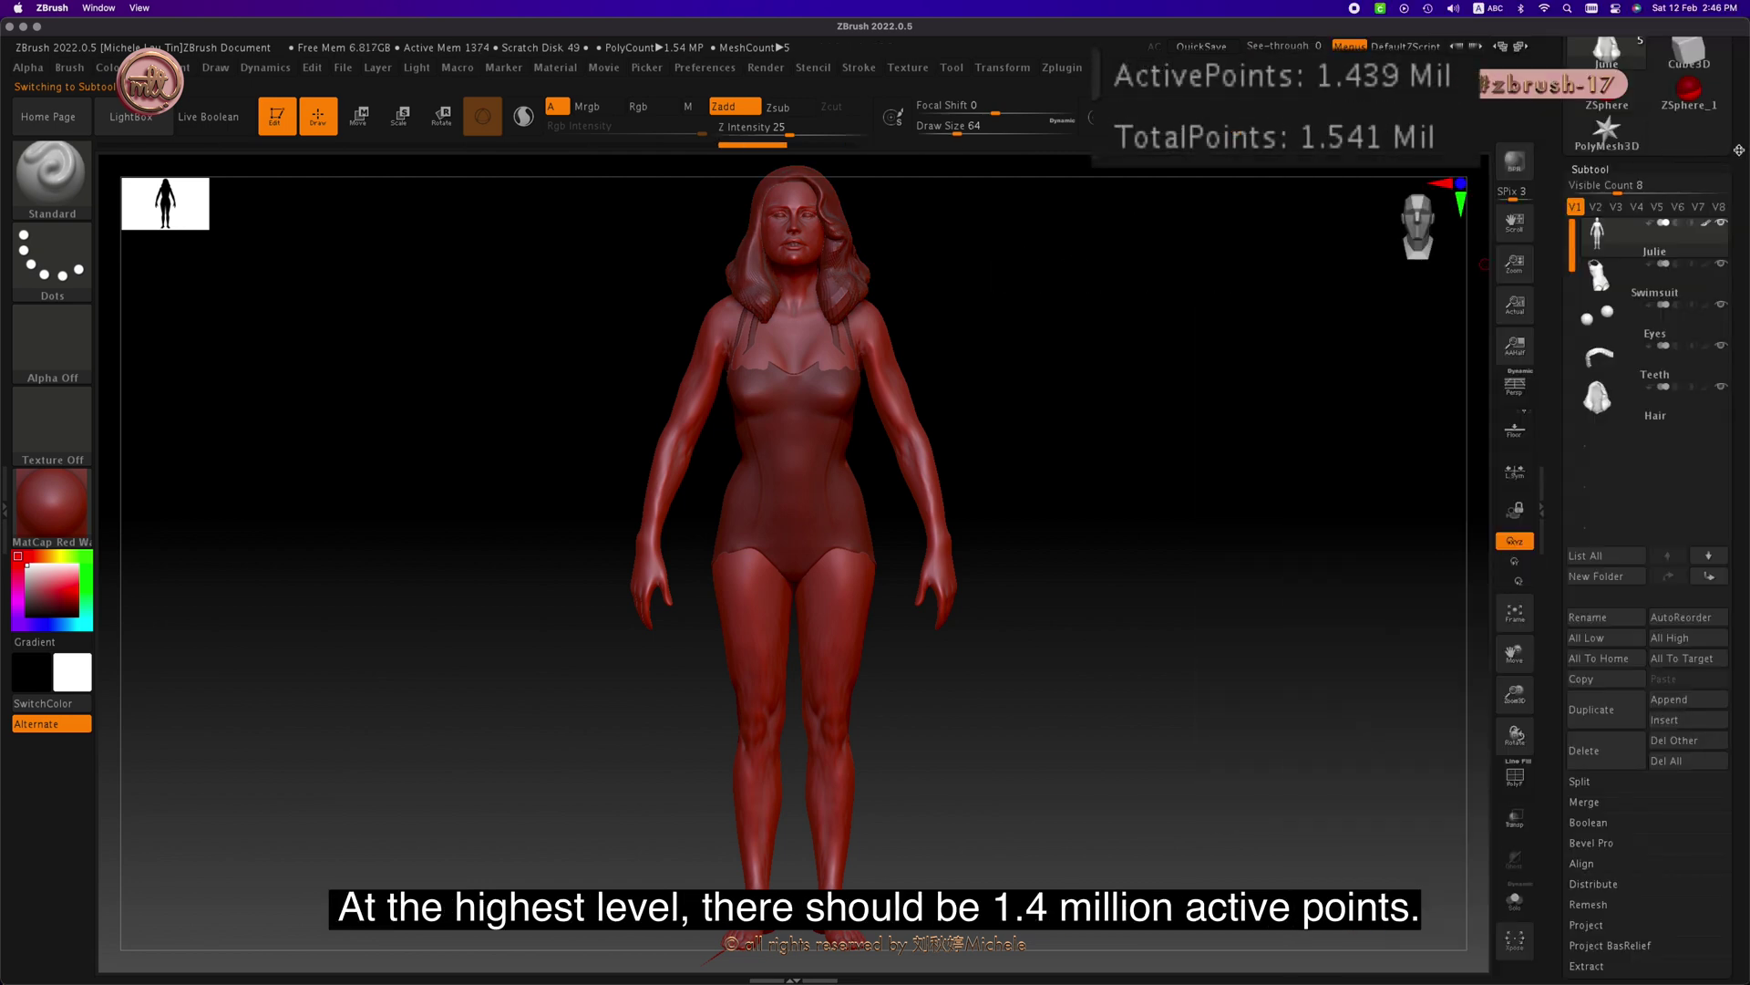
Step: Extract the body subtool at subdivision level 5 as a PolyMesh3D and reconstruct its lower subdivision levels down to about 5K active points
{"action": "scroll", "coordinate": [1732, 210], "scroll_direction": "up", "scroll_amount": 5}
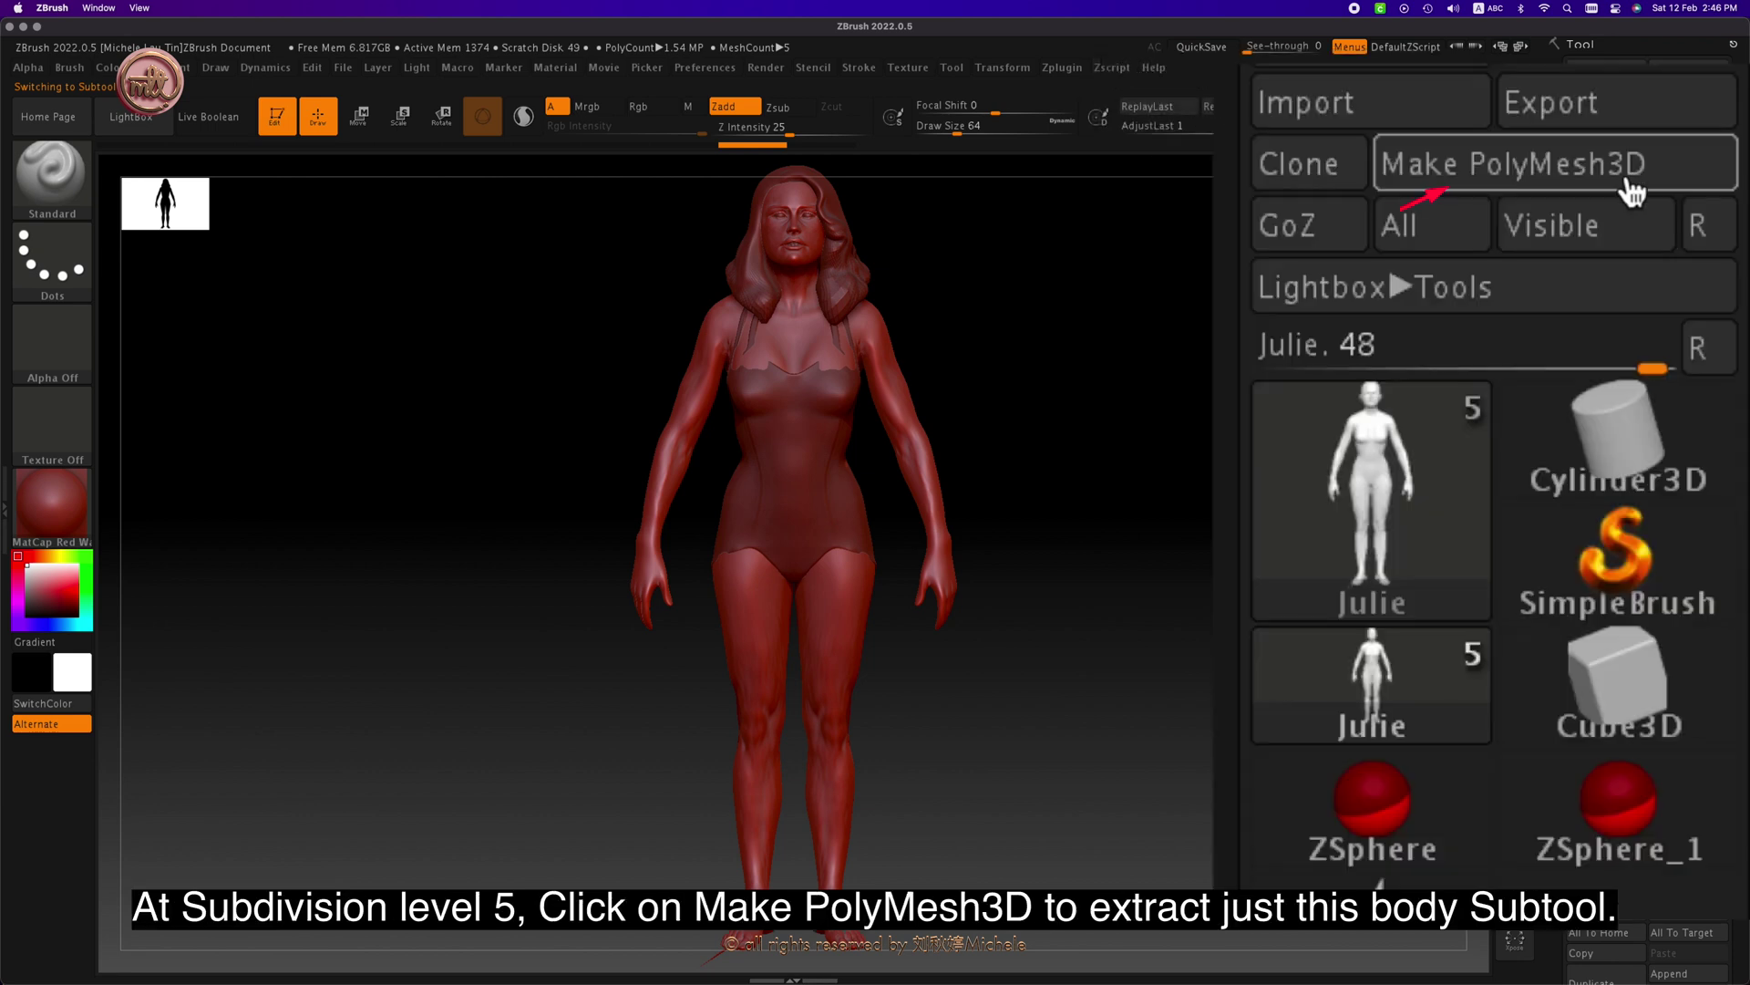
{"action": "left_click", "coordinate": [1458, 168]}
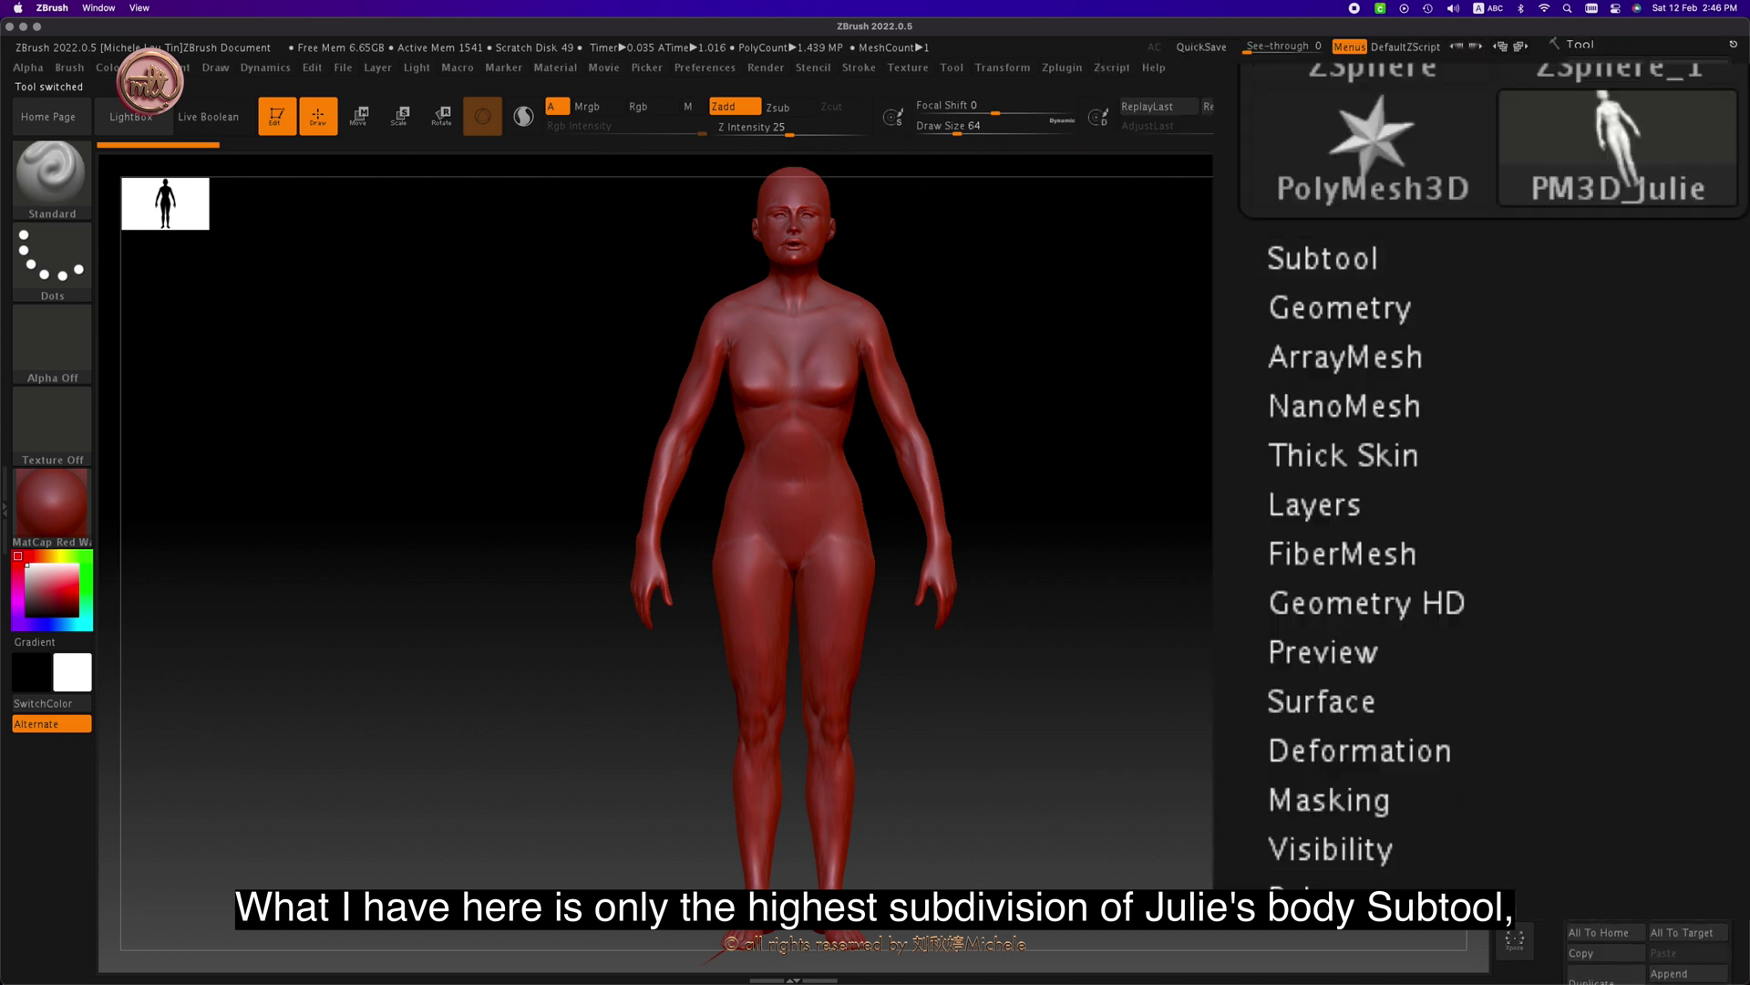
{"action": "left_click", "coordinate": [1386, 307]}
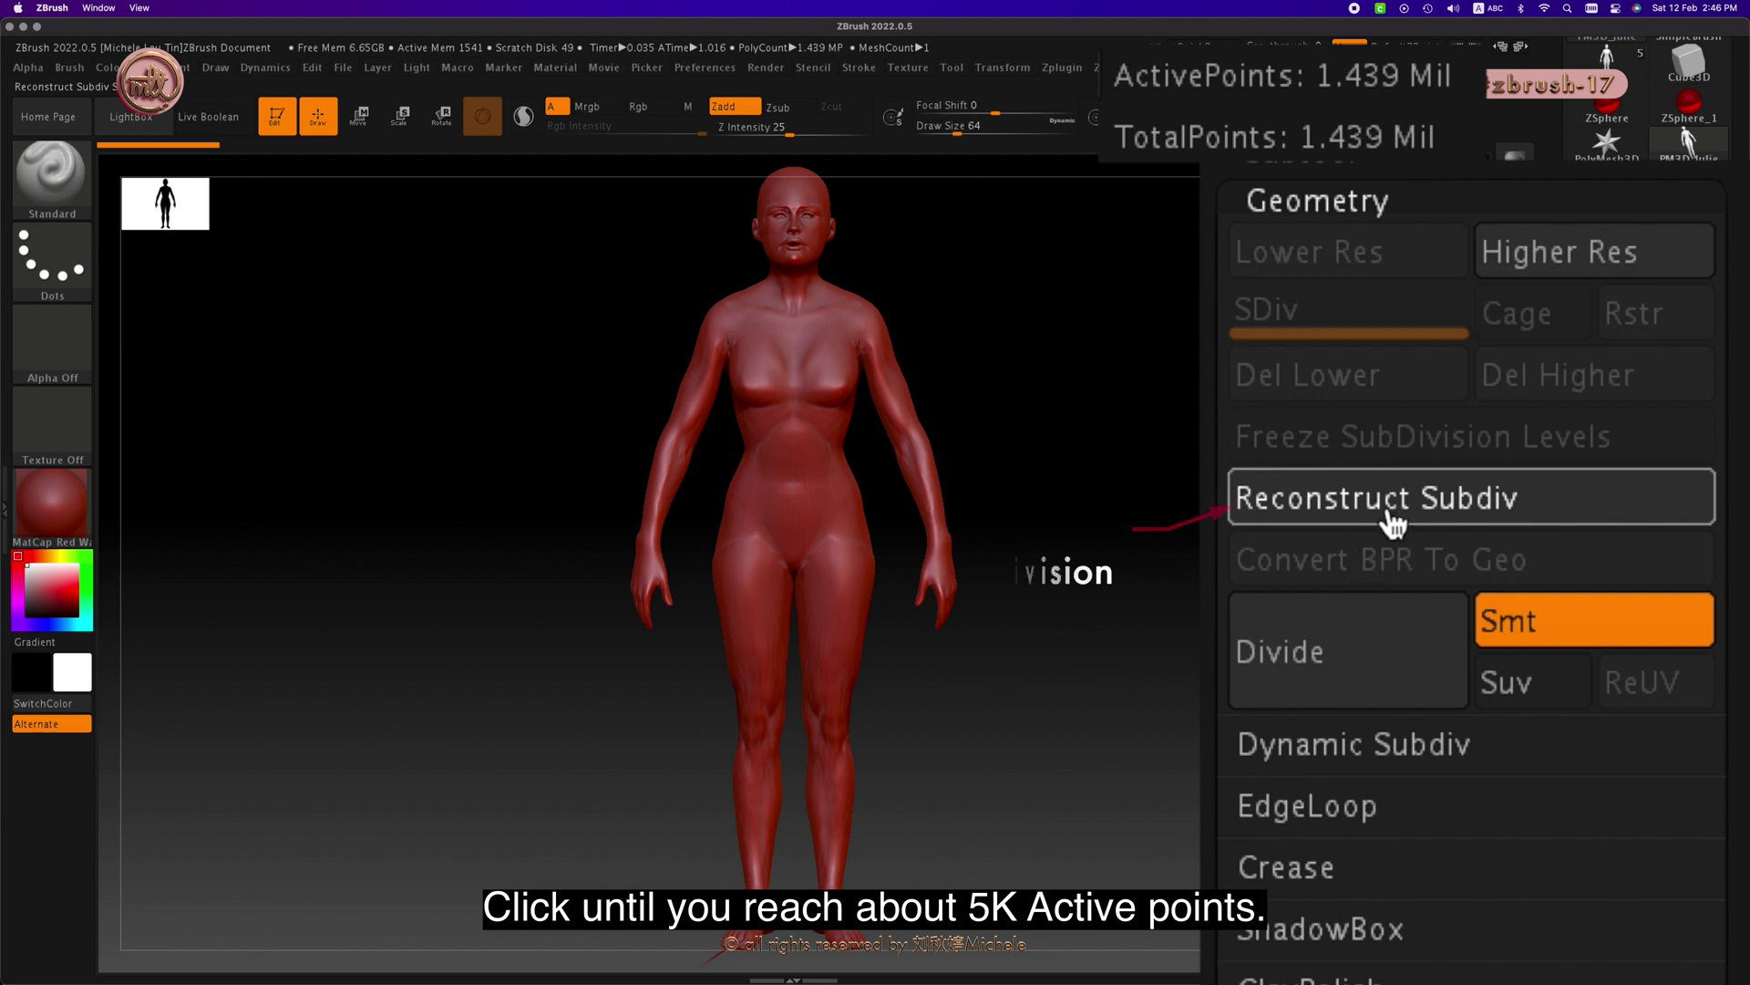
{"action": "left_click", "coordinate": [1411, 500]}
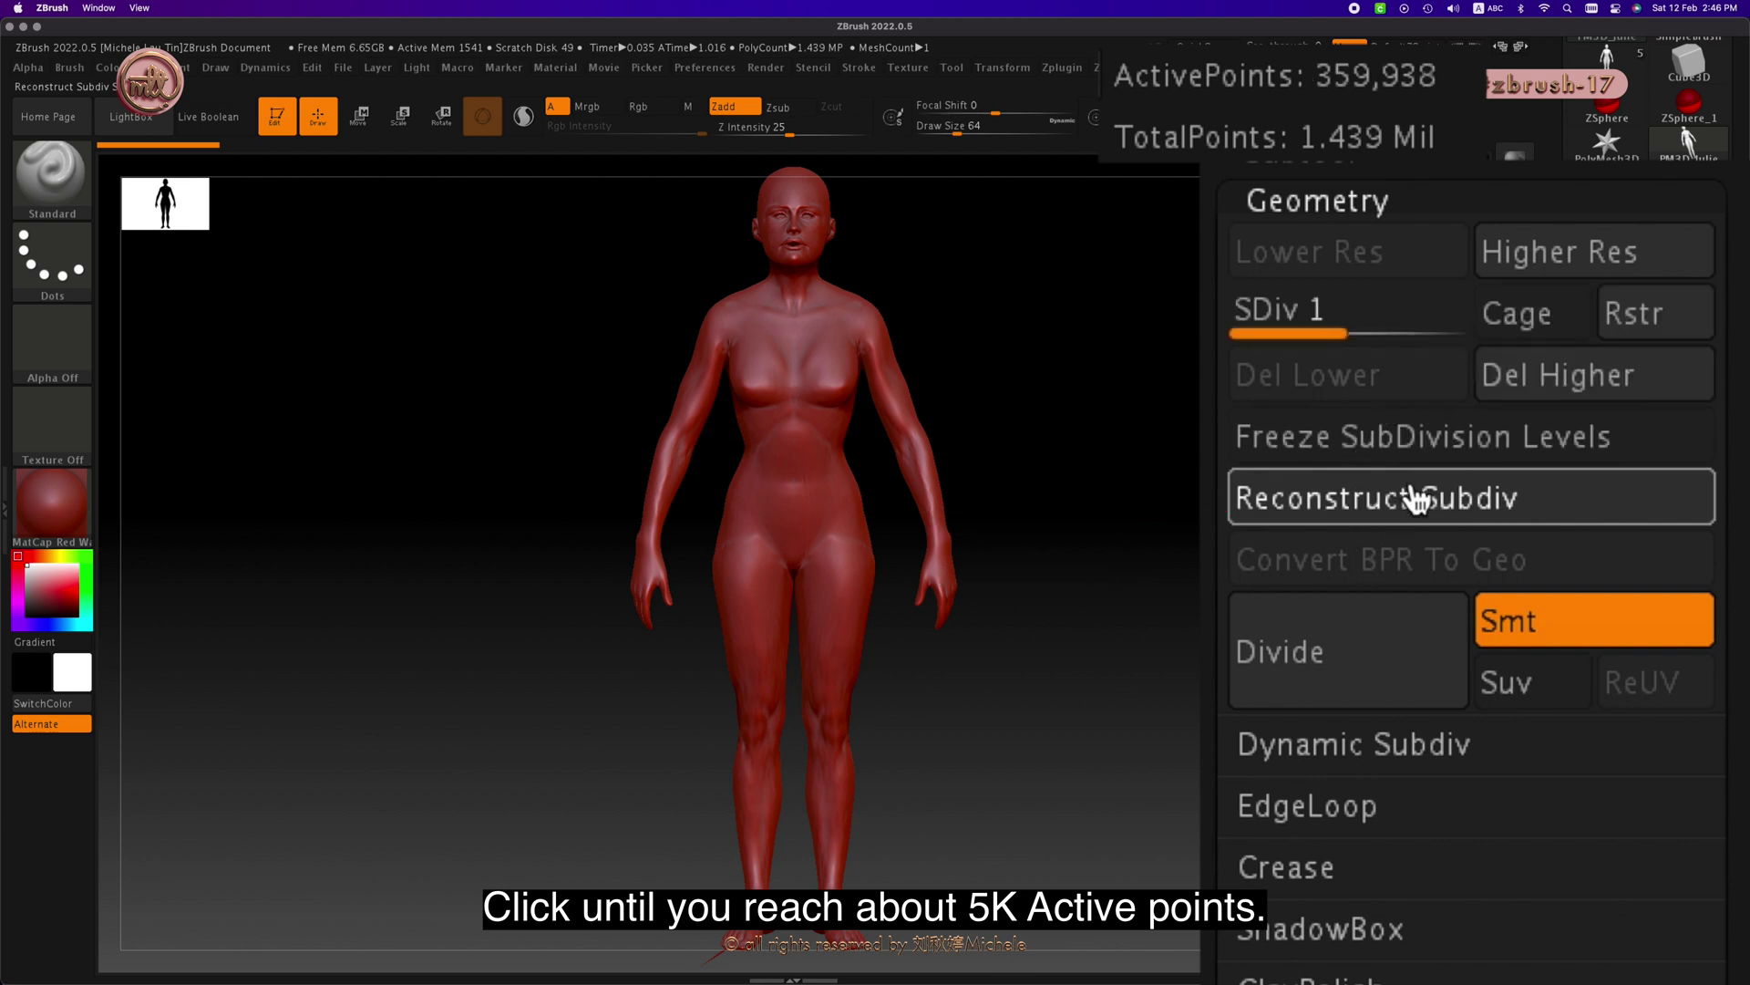
{"action": "left_click", "coordinate": [1413, 497]}
{"action": "left_click", "coordinate": [1290, 505]}
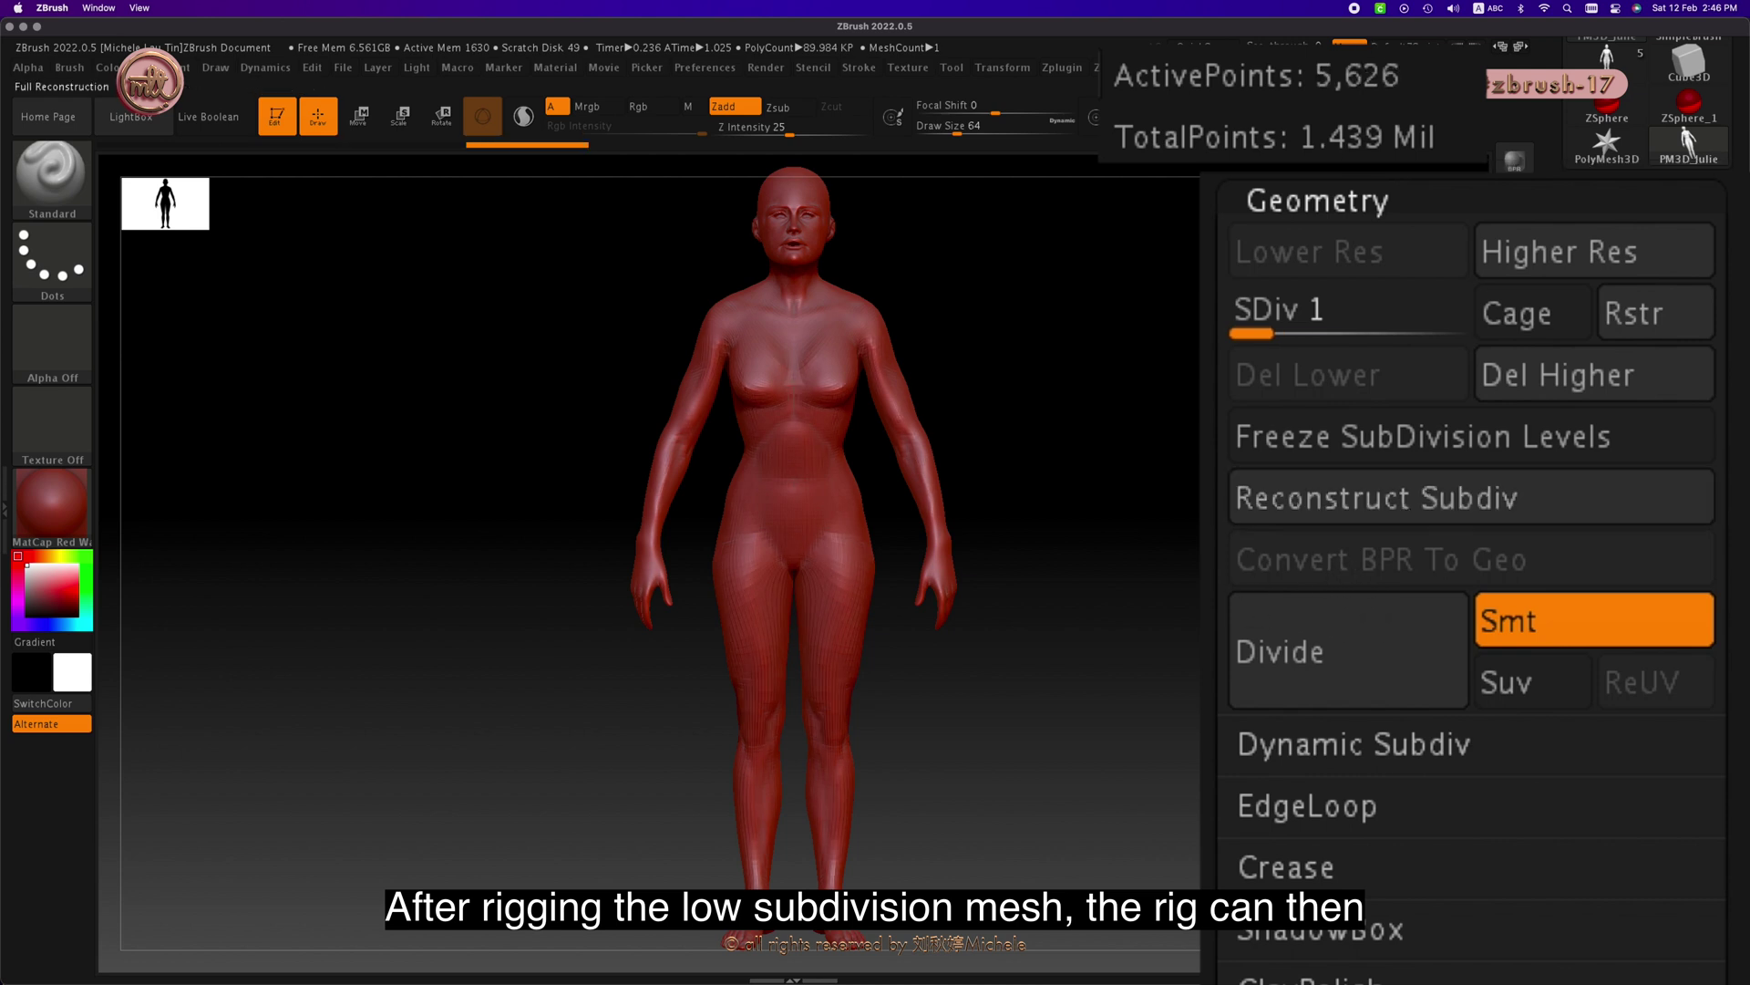
Step: Compare the extracted body mesh at its lowest subdivision level and at level 5
{"action": "mouse_move", "coordinate": [1254, 321]}
{"action": "left_mouse_down"}
{"action": "mouse_move", "coordinate": [1439, 339]}
{"action": "mouse_move", "coordinate": [1250, 286]}
{"action": "left_mouse_up"}
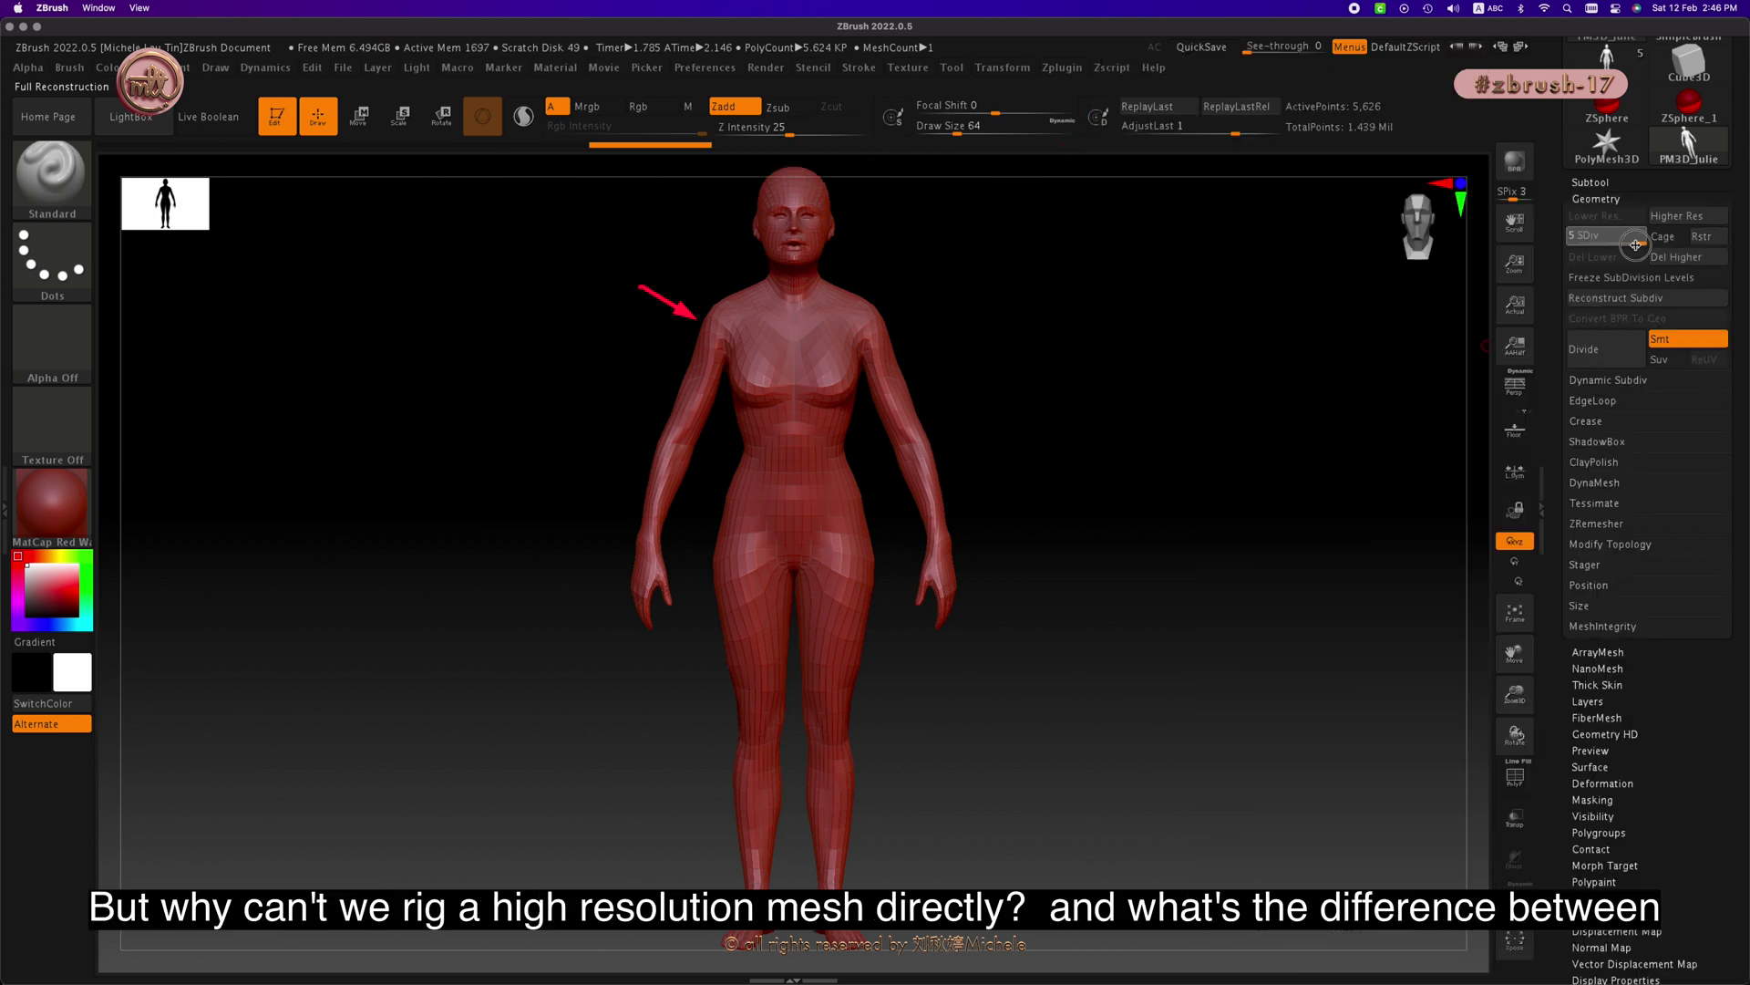
{"action": "key", "text": "d"}
{"action": "key", "text": "d"}
{"action": "key", "text": "d"}
{"action": "key", "text": "d"}
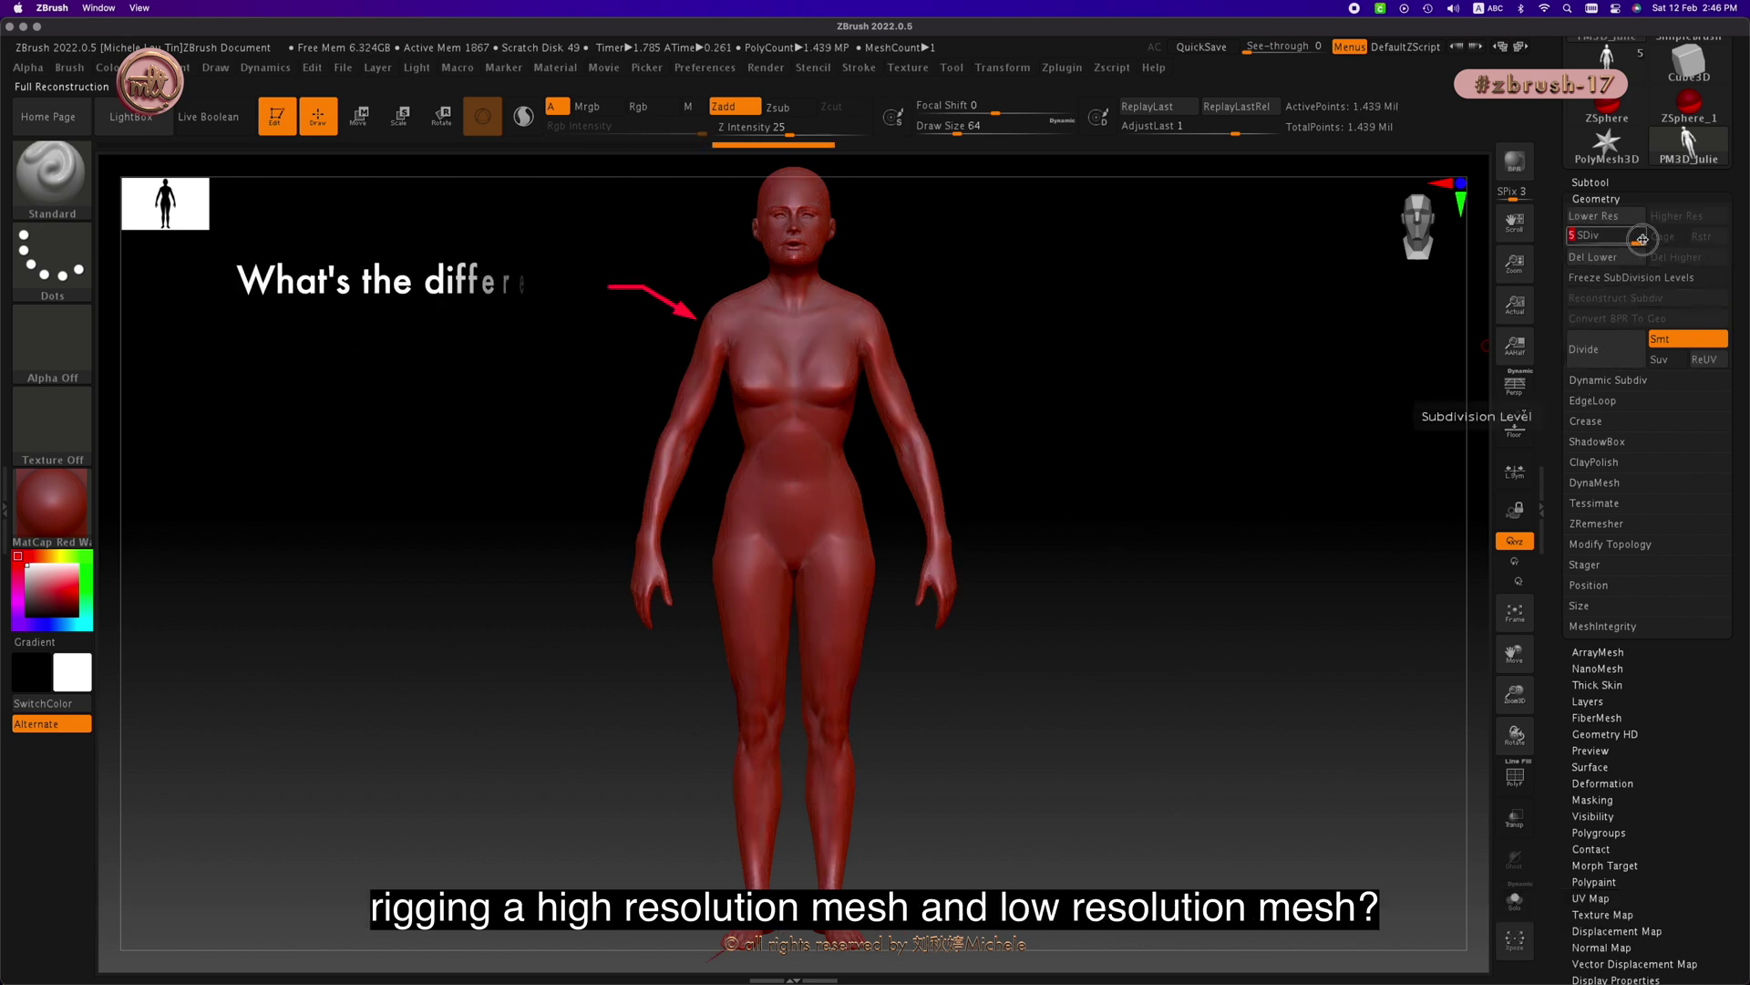
{"action": "left_click_drag", "start_coordinate": [1641, 240], "coordinate": [1622, 237]}
{"action": "left_click_drag", "start_coordinate": [1486, 347], "coordinate": [1441, 493]}
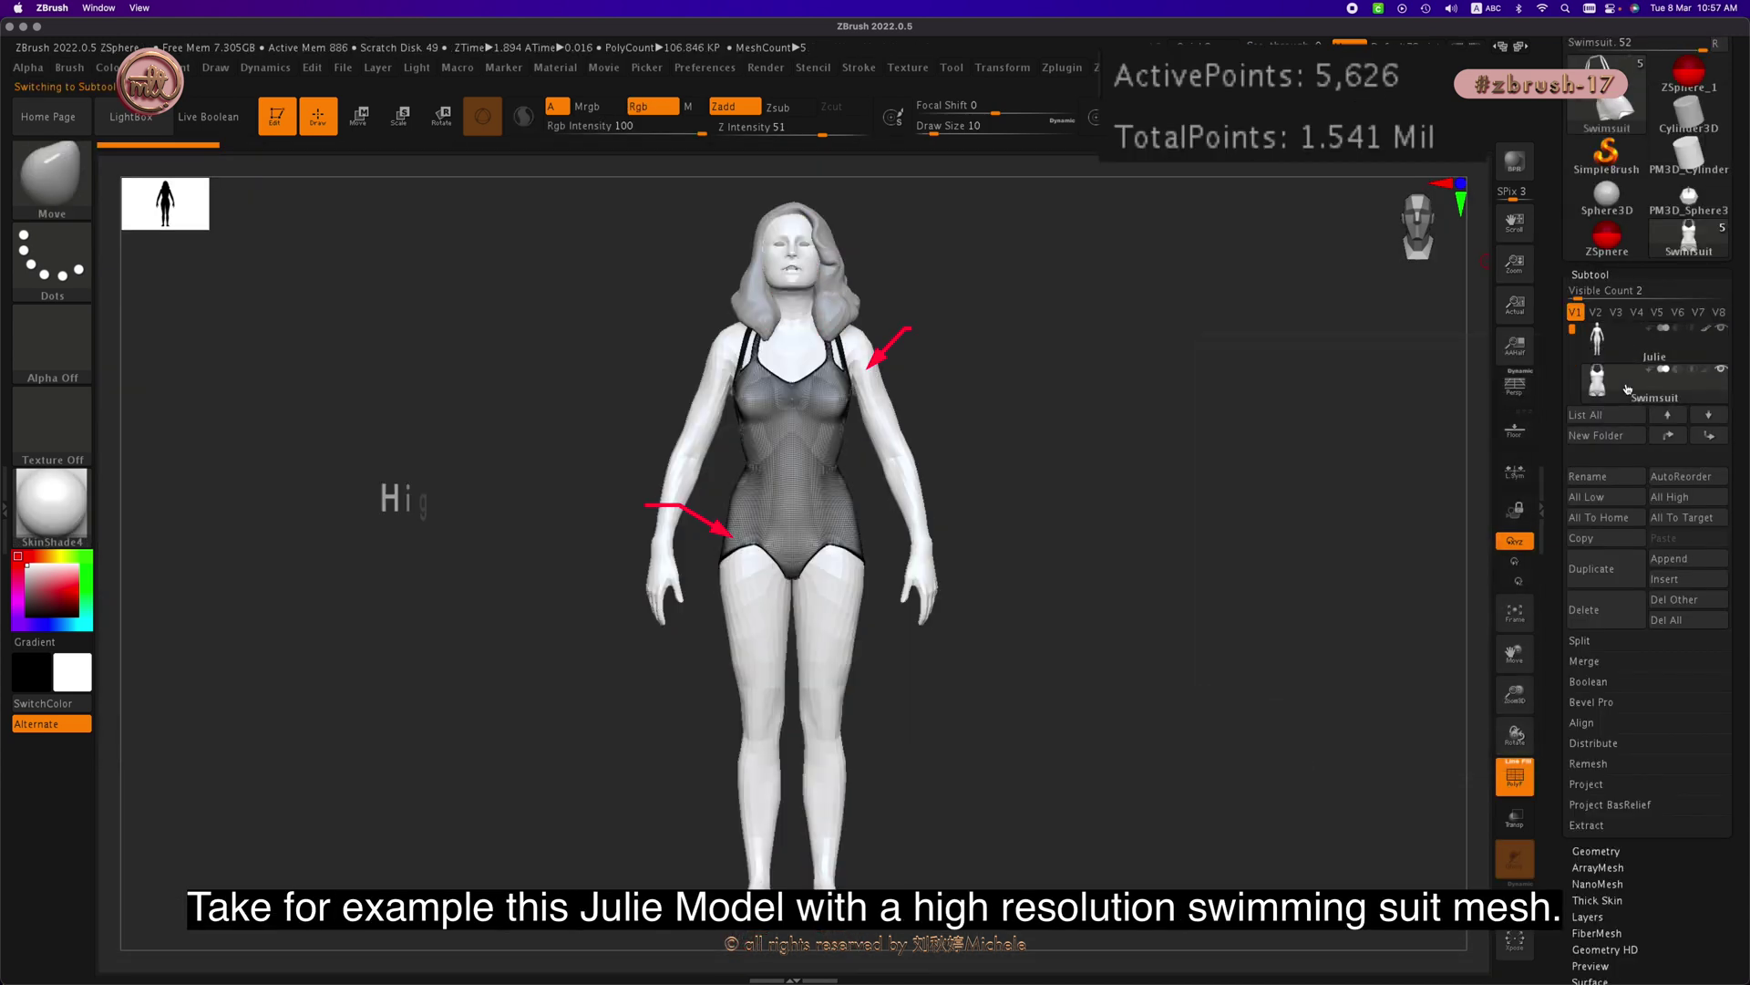
Step: Compare the mesh density and active points of the Swimsuit subtool with those of the body subtool around the torso
{"action": "mouse_move", "coordinate": [1627, 393]}
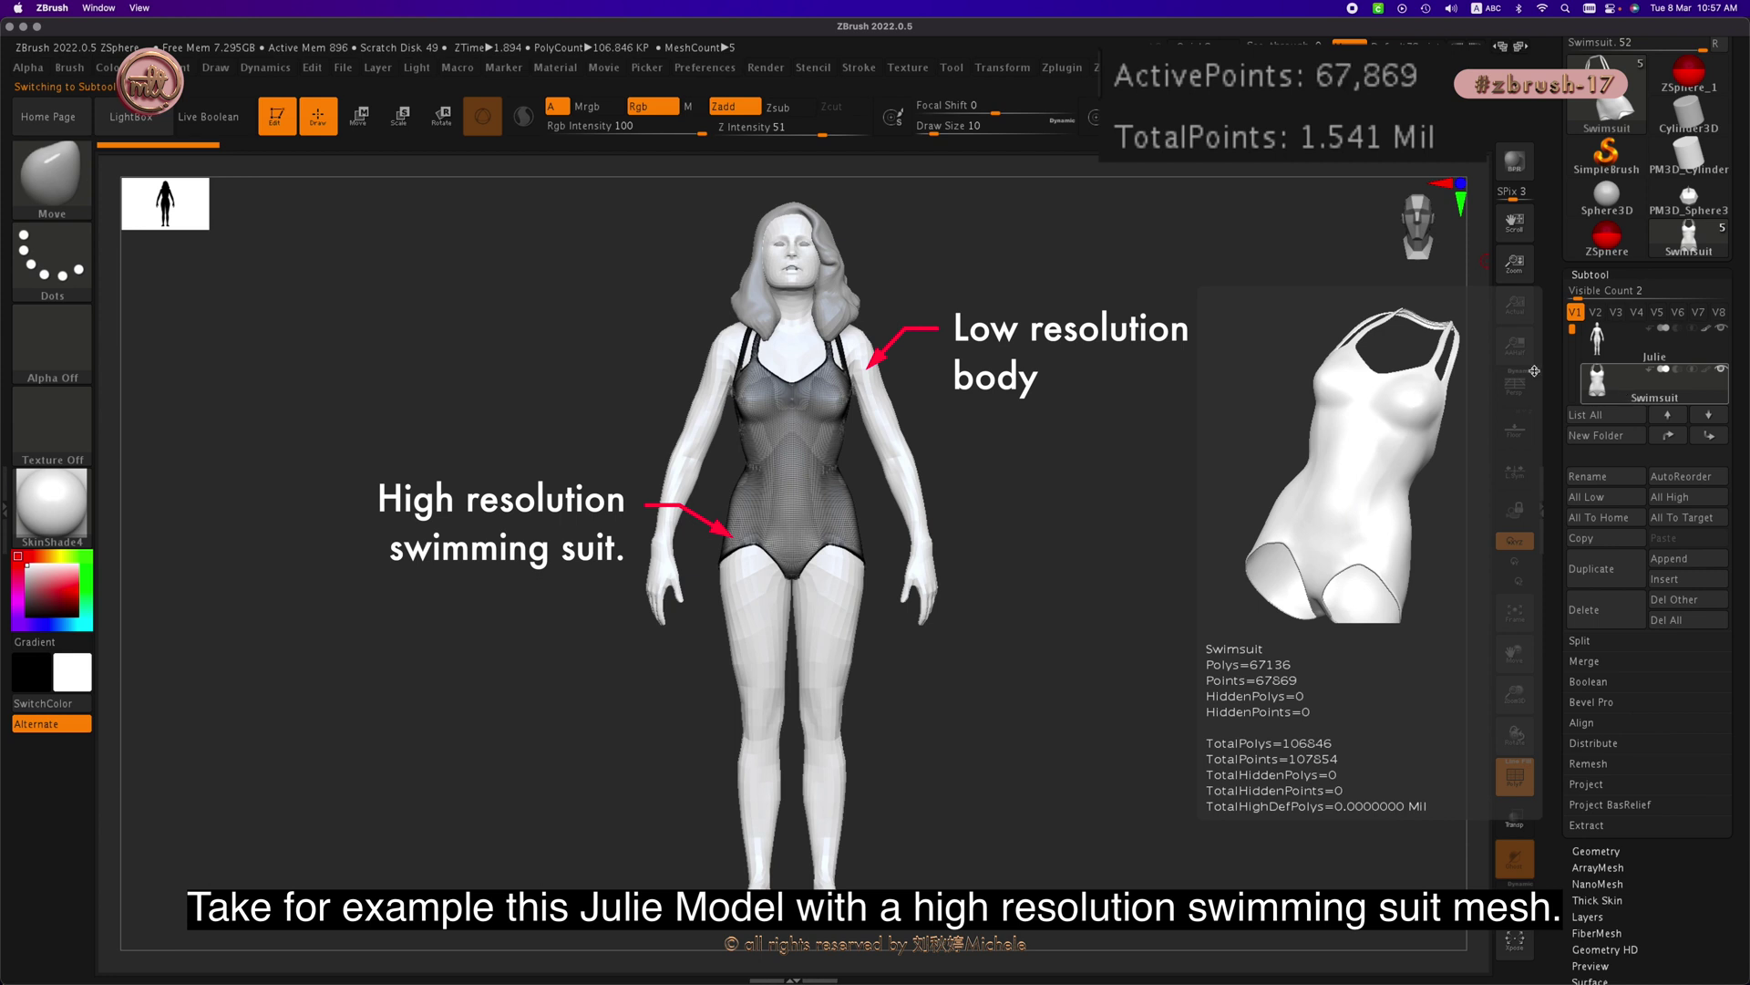
{"action": "right_click_drag", "start_coordinate": [820, 465], "coordinate": [1248, 408], "text": "ctrl"}
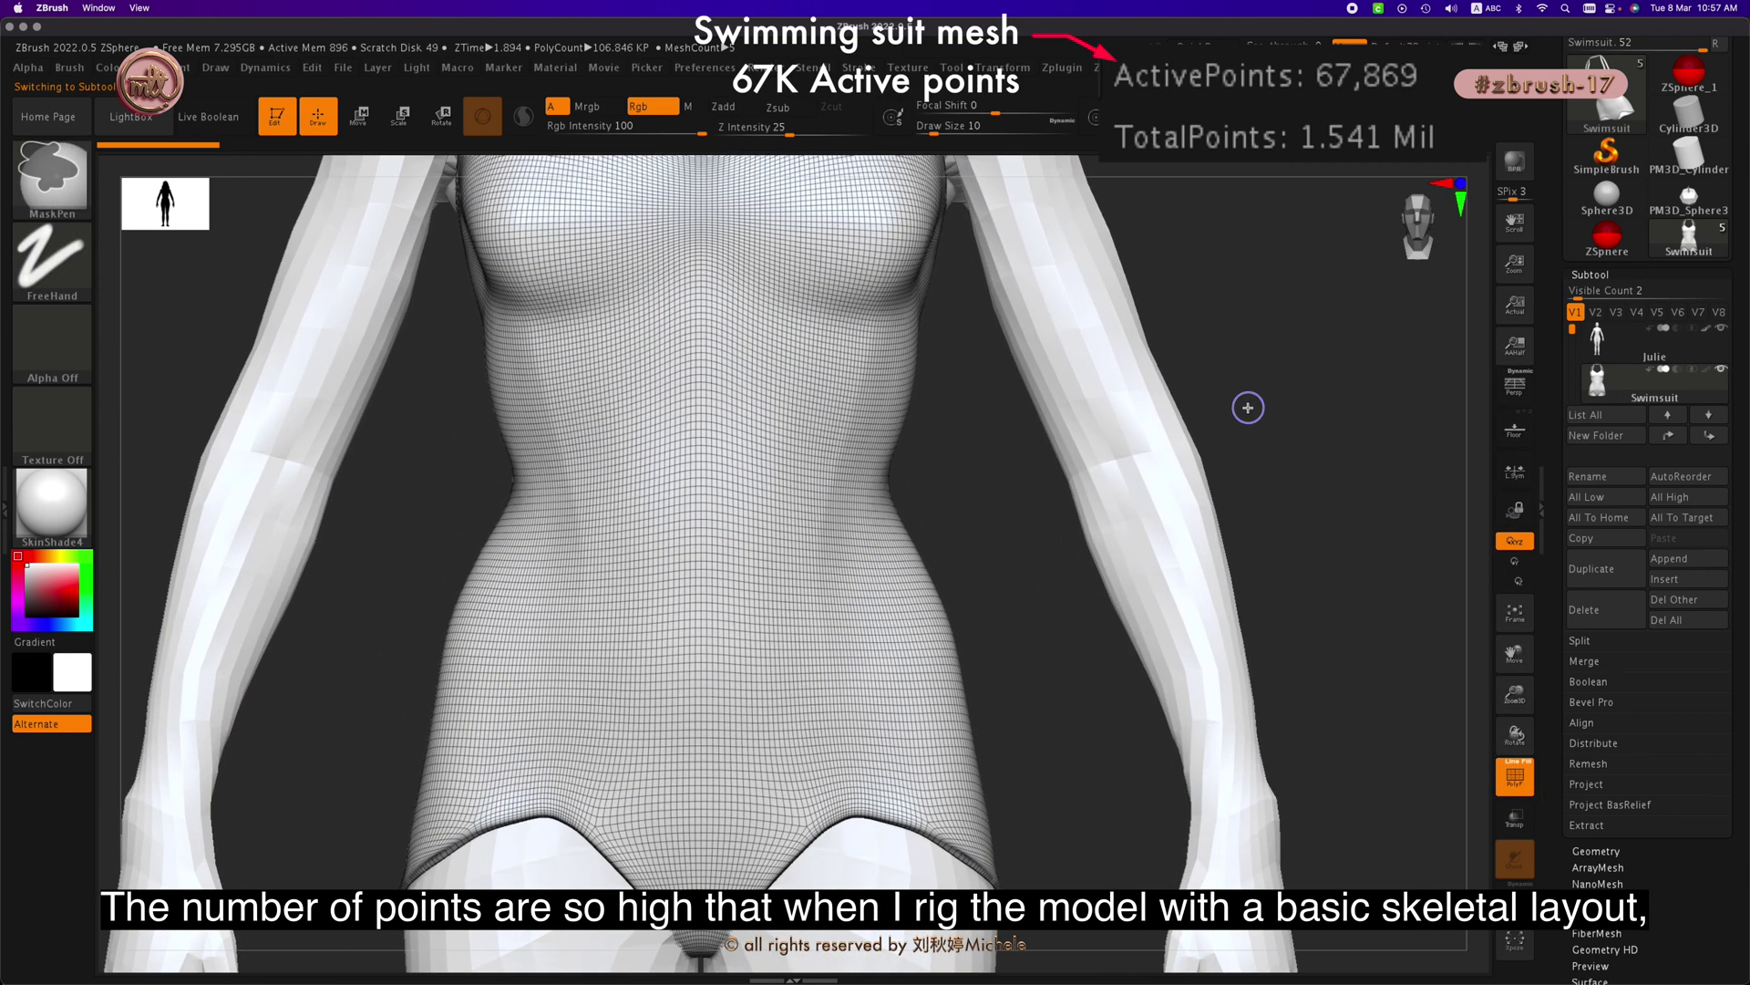
{"action": "left_click", "coordinate": [1615, 339]}
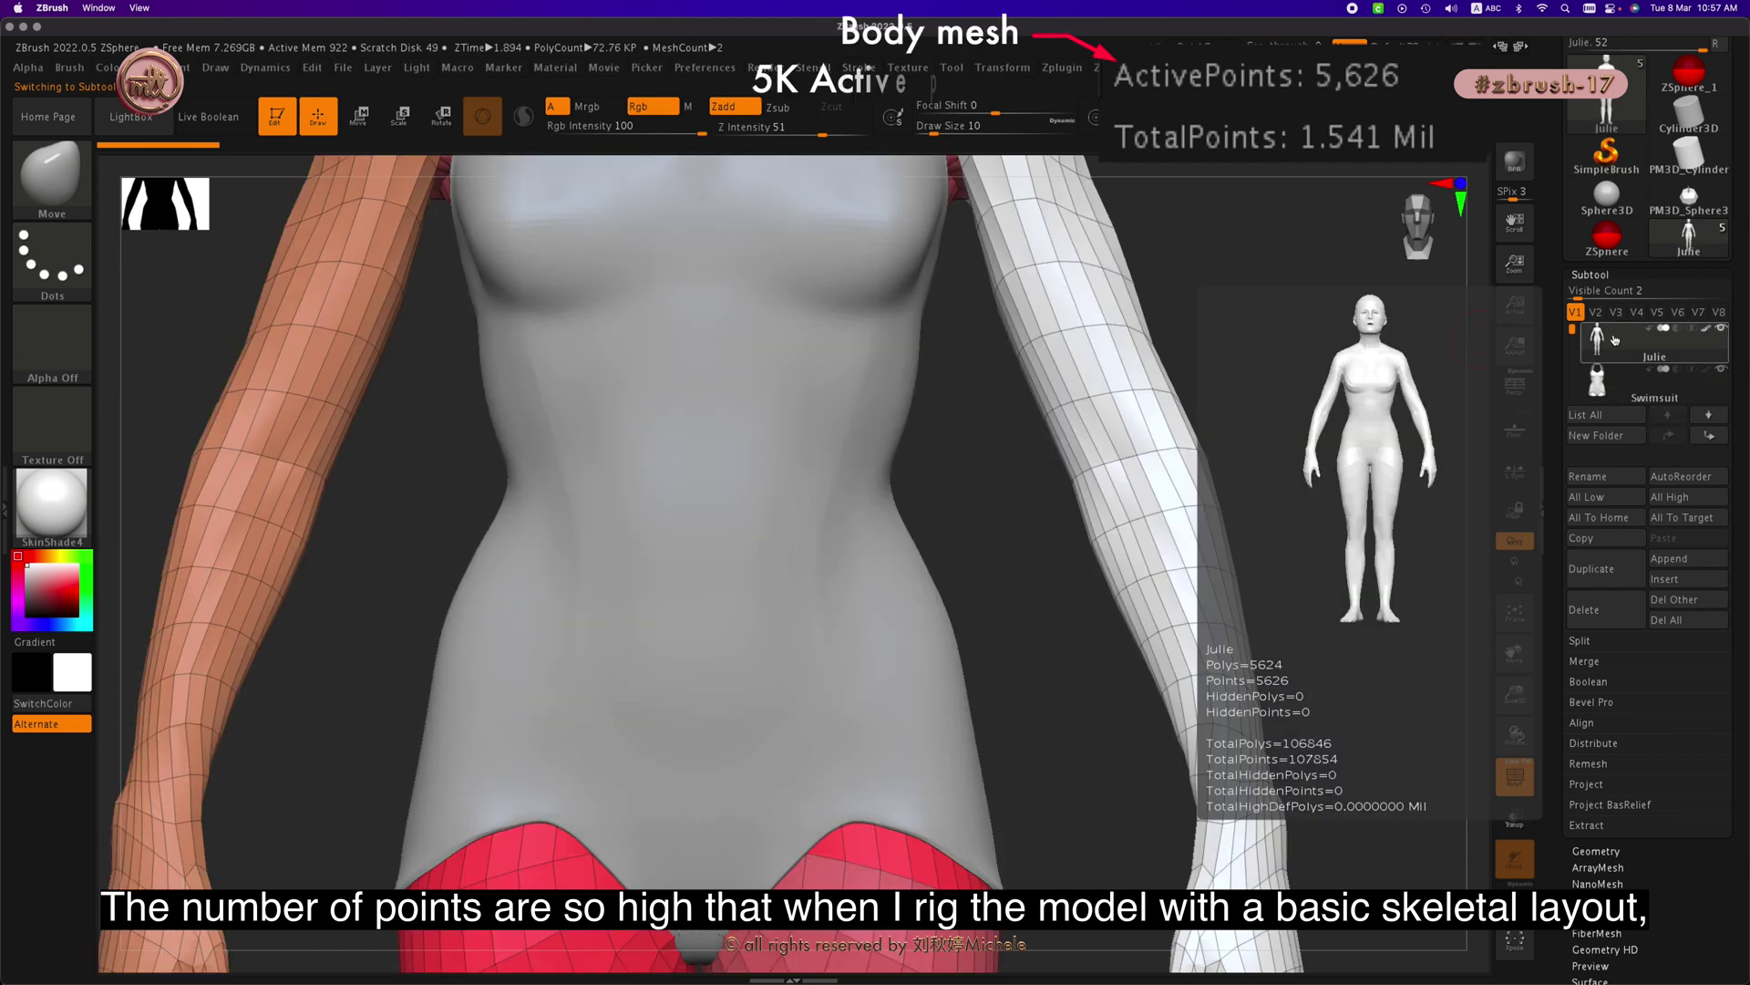
{"action": "left_click", "coordinate": [1611, 372]}
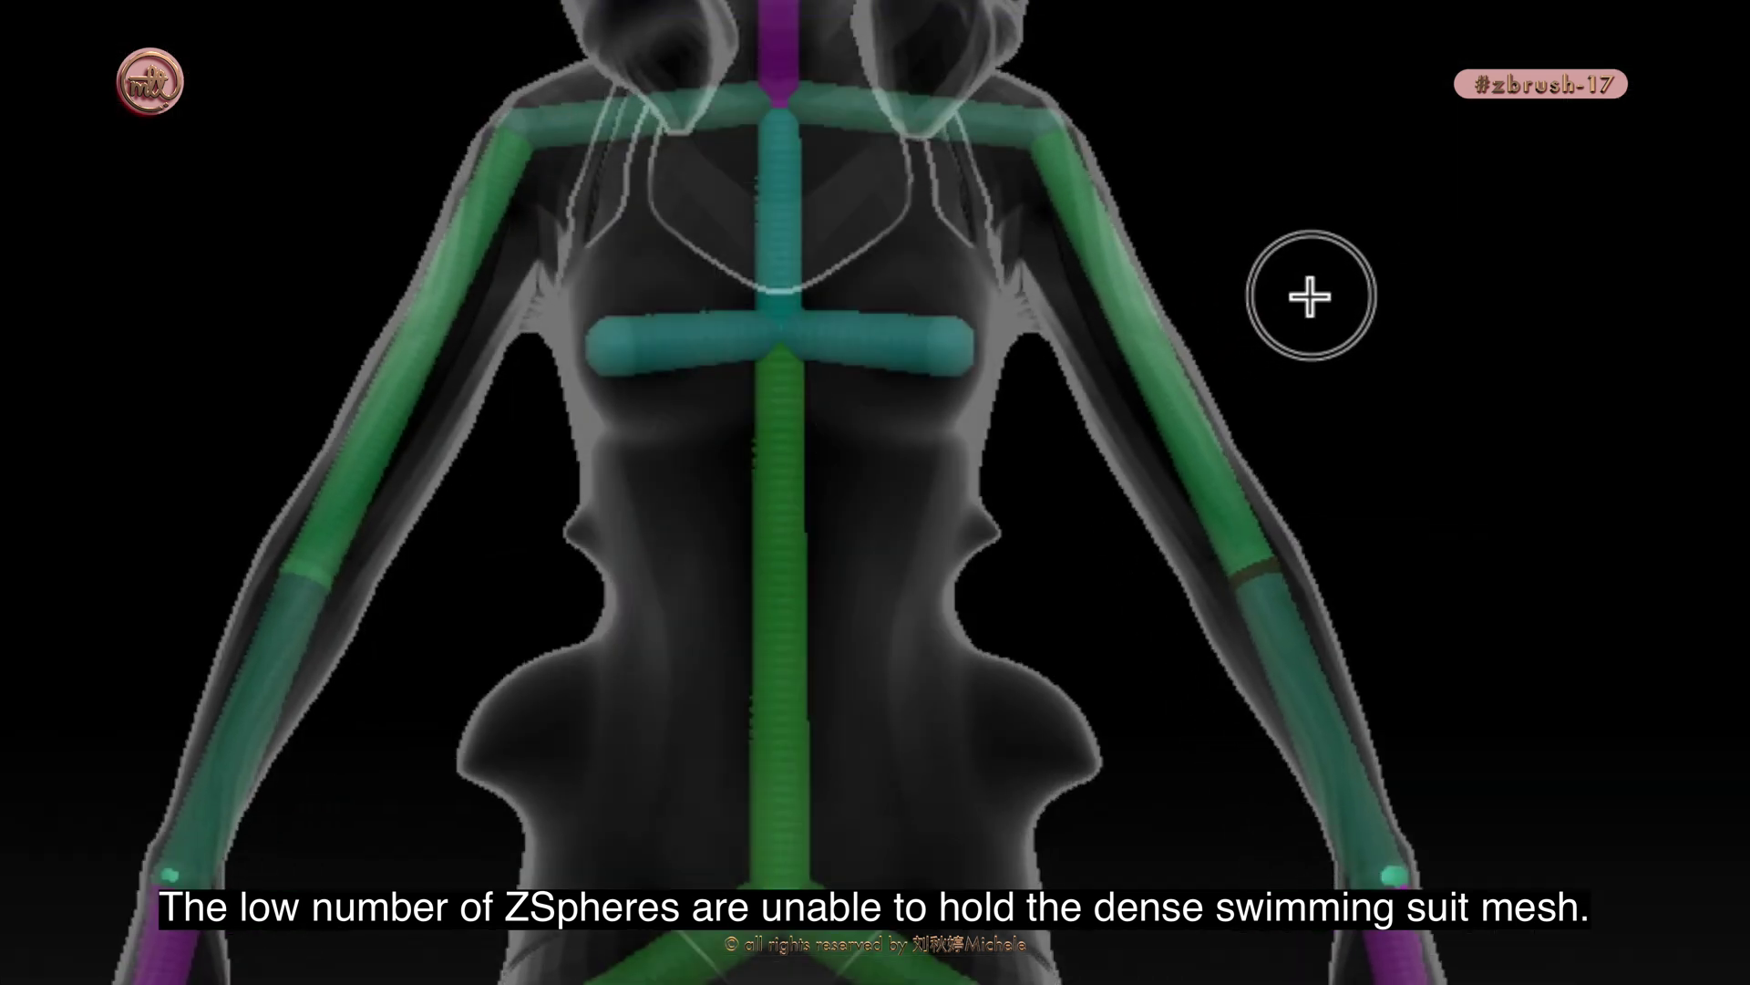
Step: Pose the arms of the bound ZSphere rig to test how the high resolution swimsuit mesh deforms
{"action": "left_click_drag", "start_coordinate": [1310, 297], "coordinate": [1535, 196]}
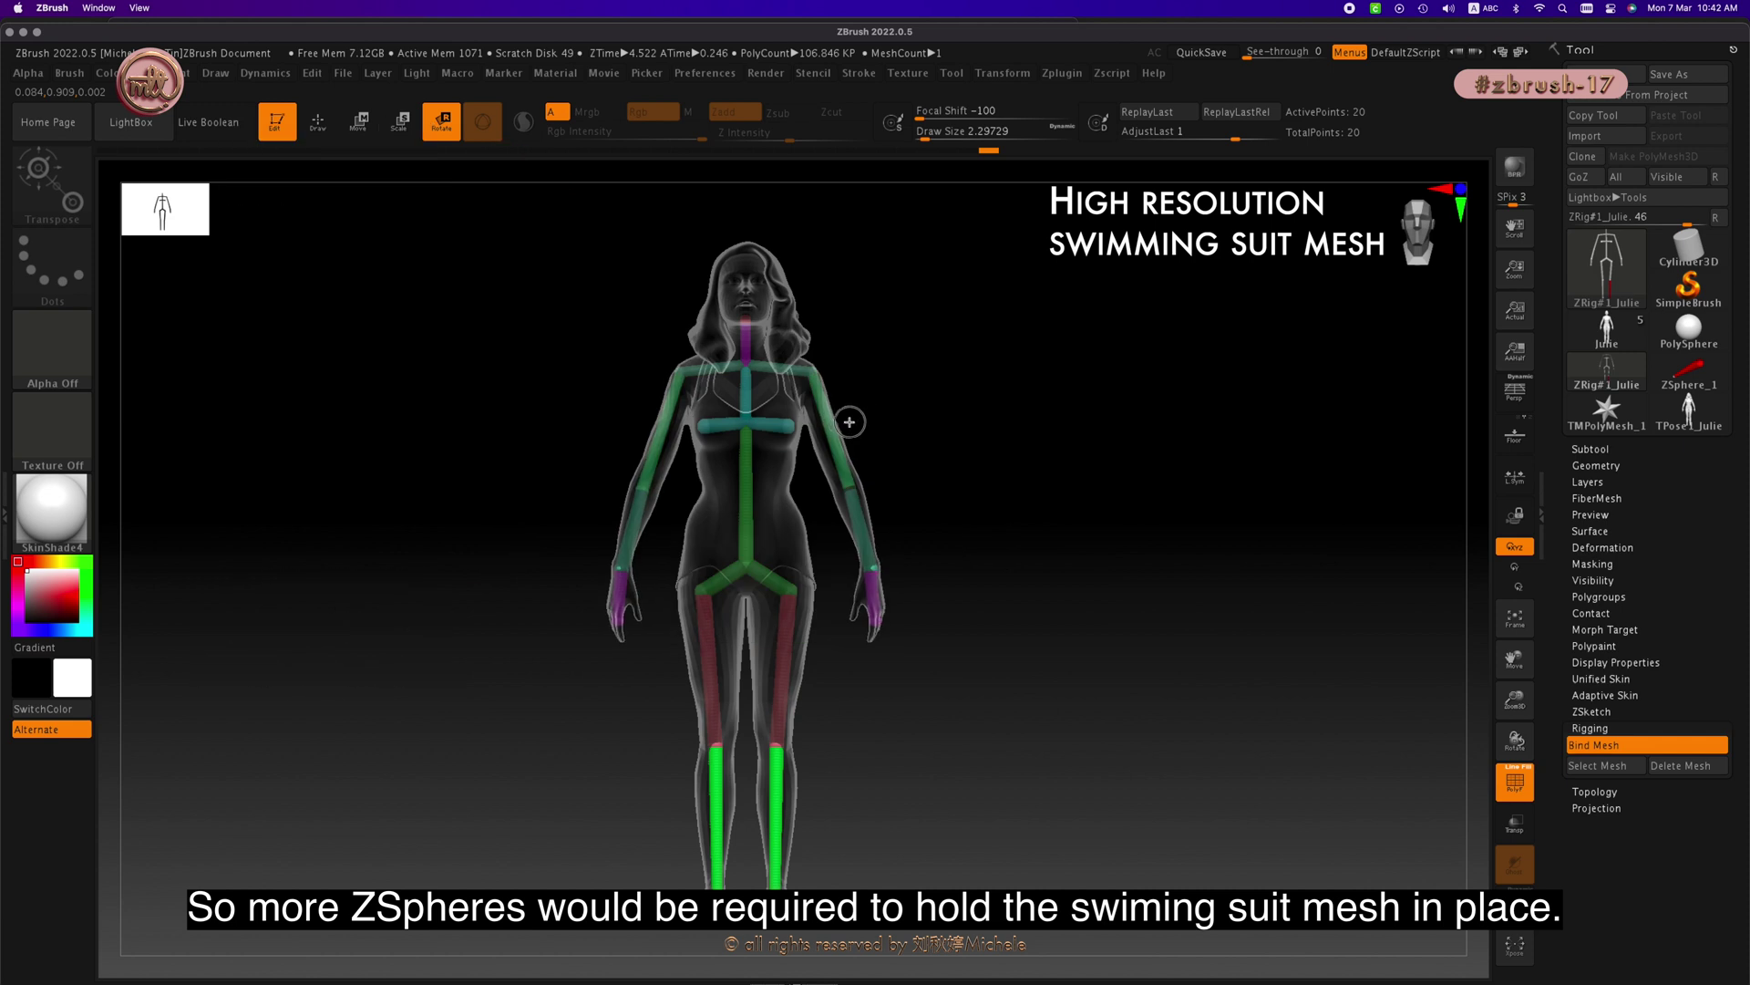
{"action": "left_click_drag", "start_coordinate": [849, 422], "coordinate": [933, 383]}
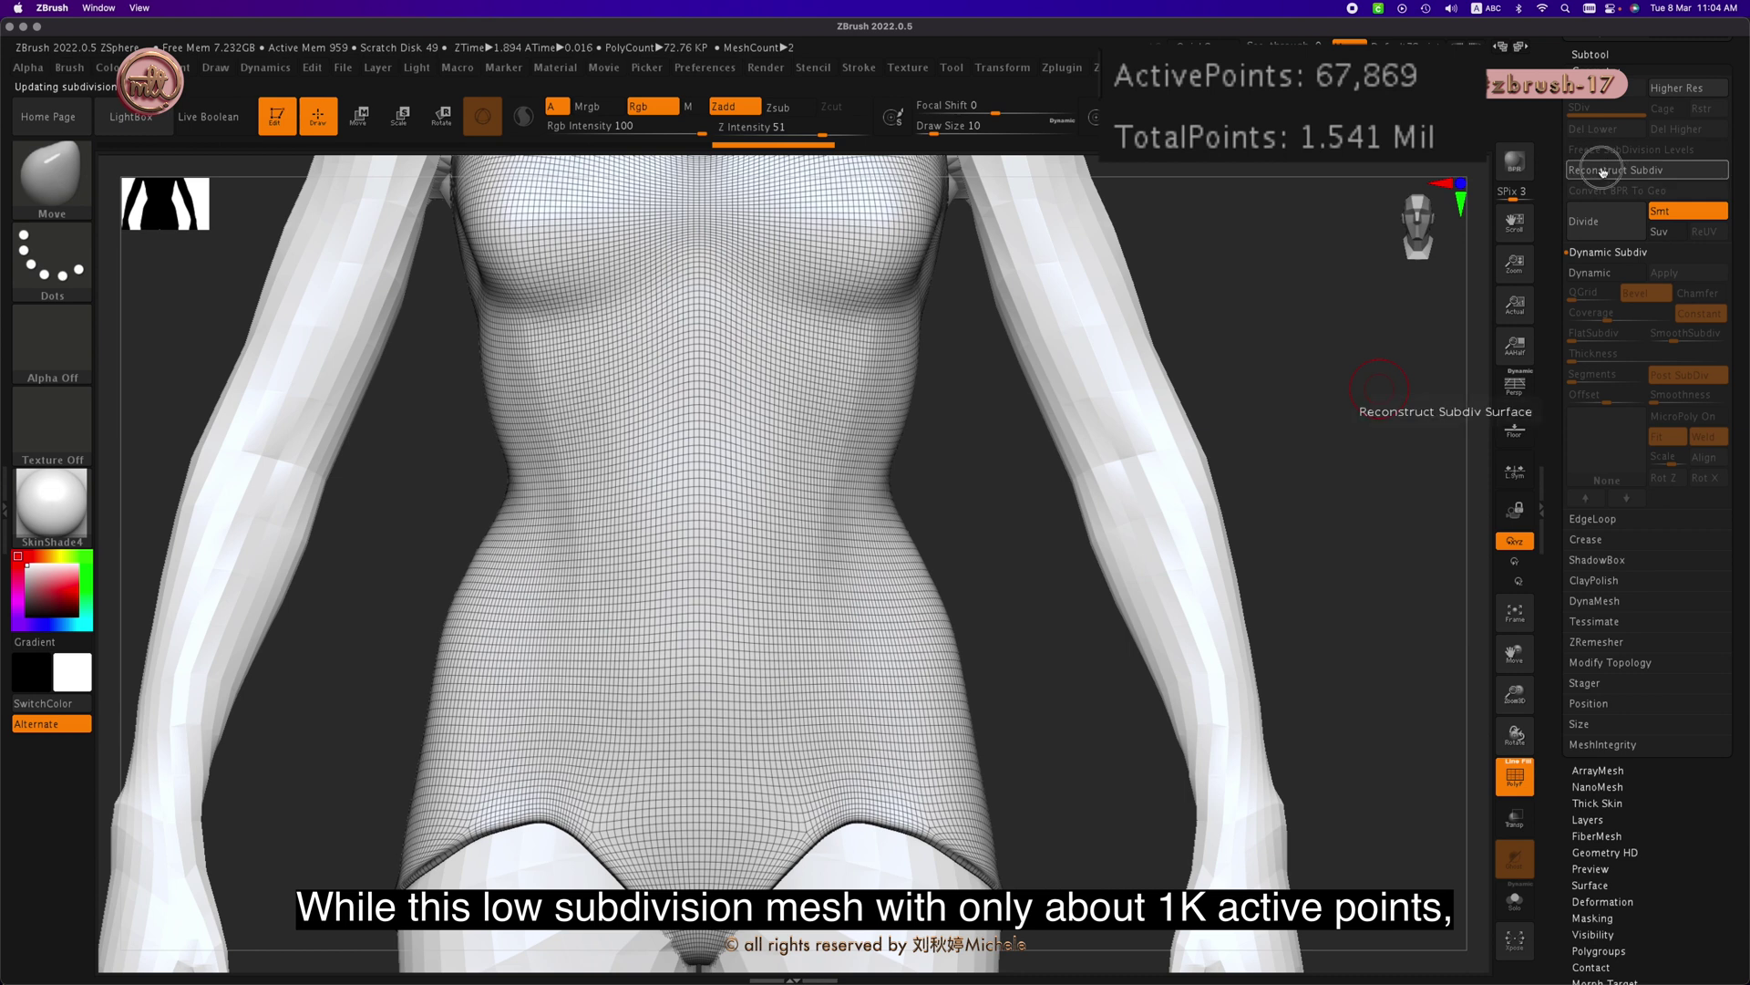
Step: Reconstruct the lower subdivision levels of the Swimsuit subtool down to about 1K active points
{"action": "left_click", "coordinate": [1602, 170]}
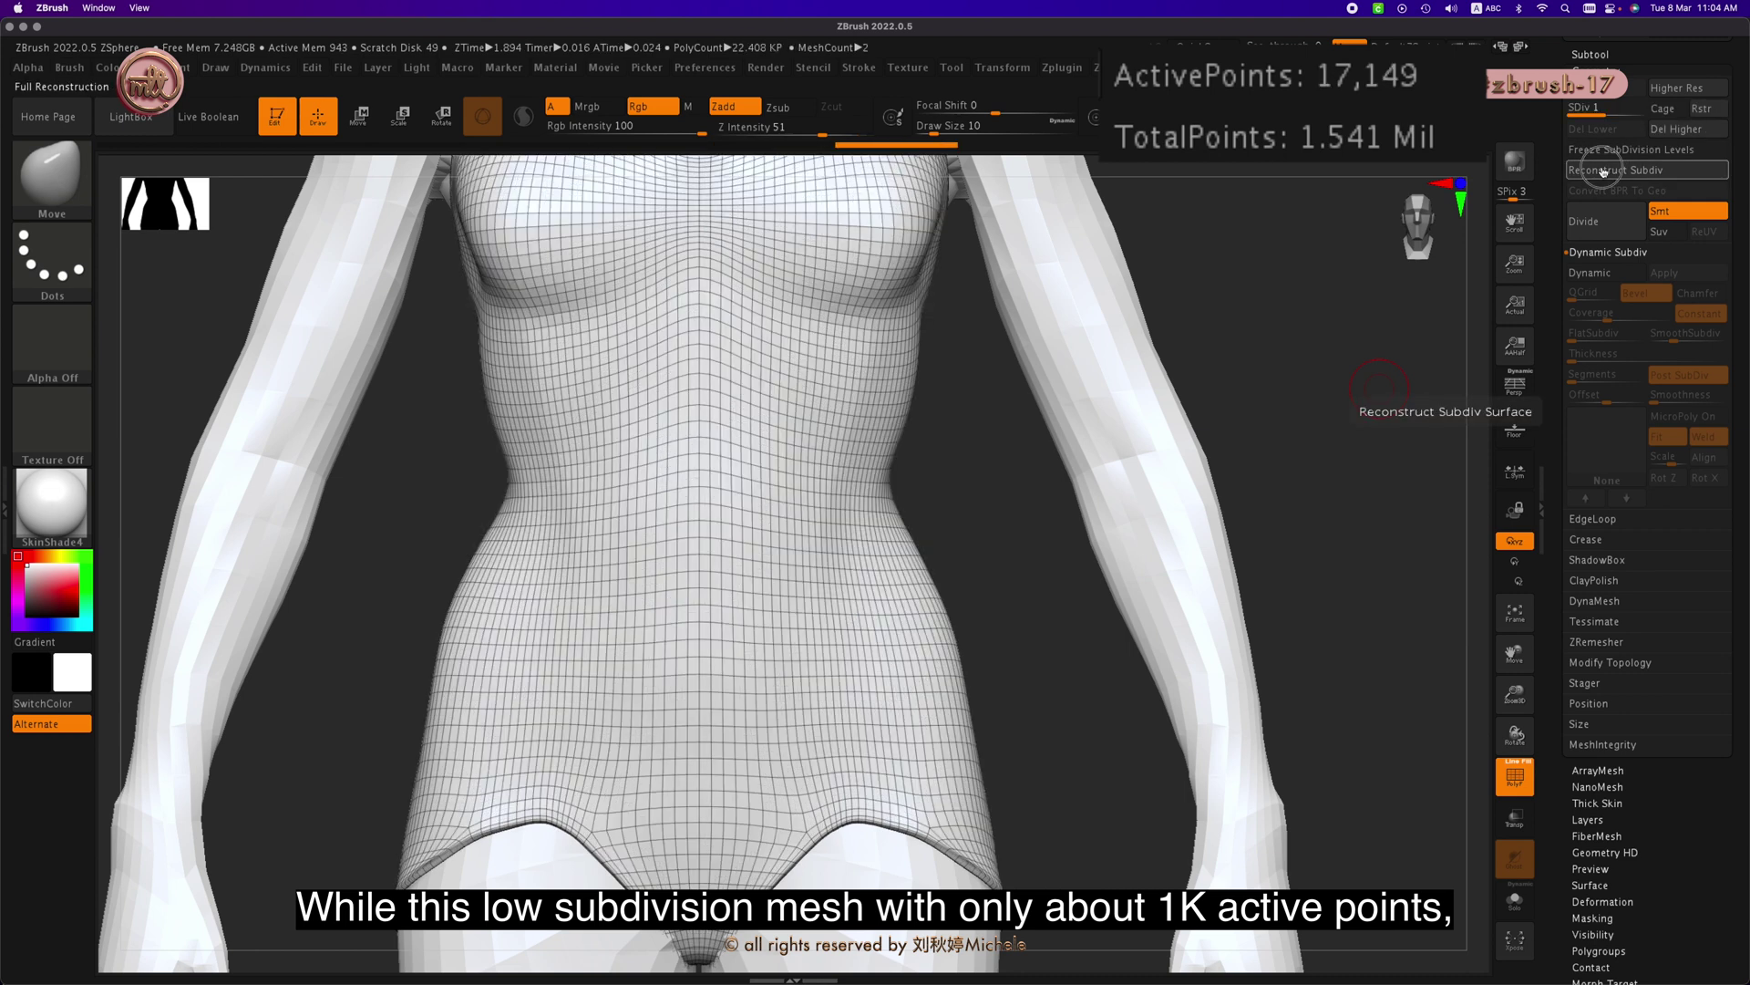
{"action": "left_click", "coordinate": [1601, 170]}
{"action": "left_click", "coordinate": [1600, 168]}
{"action": "left_click", "coordinate": [1602, 169]}
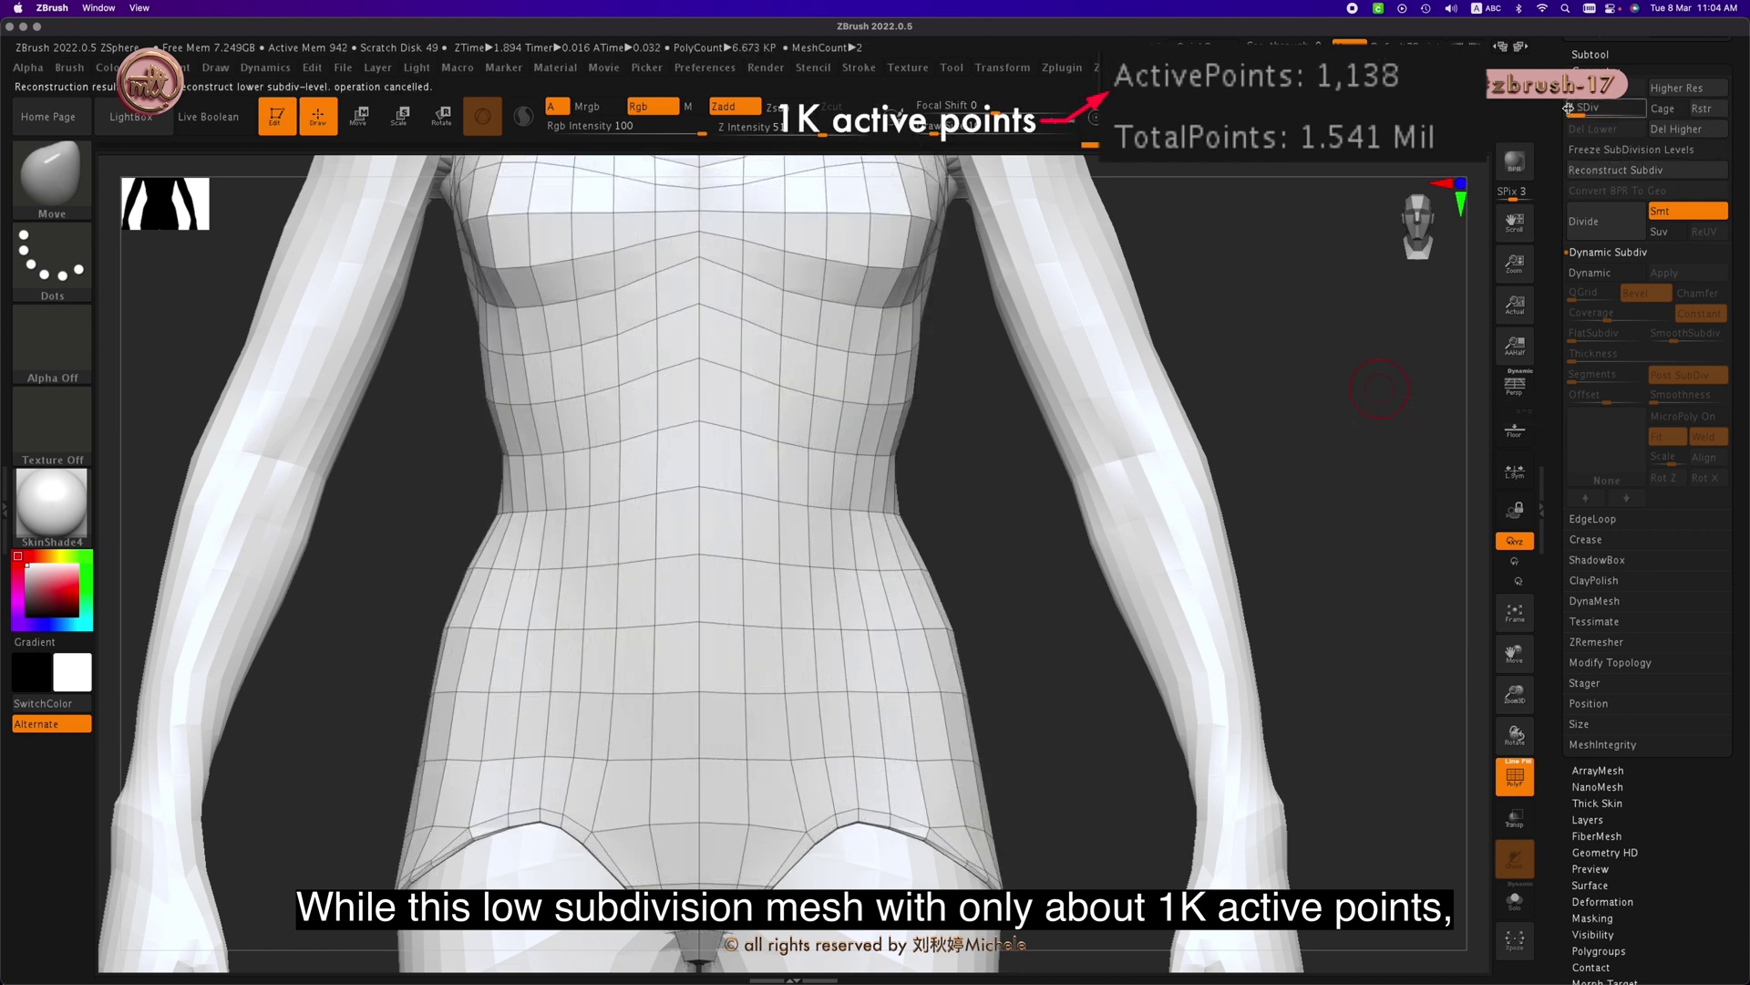
Step: Pose the arm of the ZSphere rig bound to the low resolution swimsuit mesh to test its deformation
{"action": "right_click_drag", "start_coordinate": [1304, 305], "coordinate": [921, 344], "text": "ctrl"}
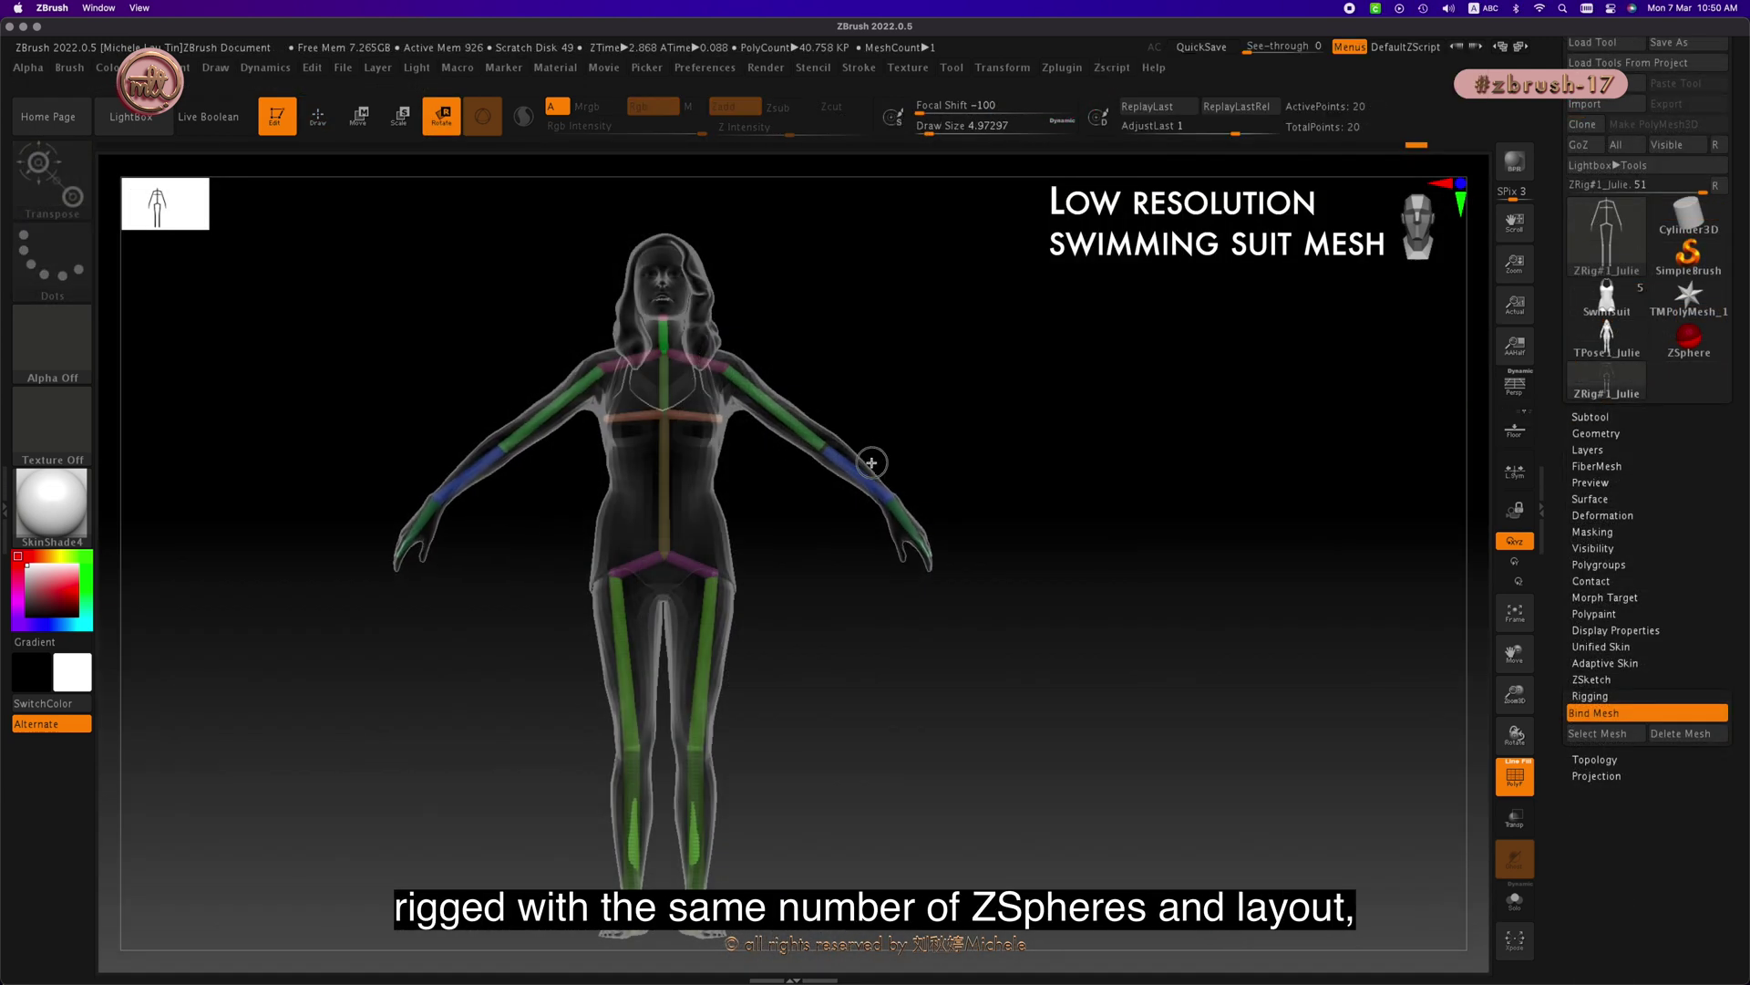
{"action": "left_click_drag", "start_coordinate": [824, 483], "coordinate": [930, 467]}
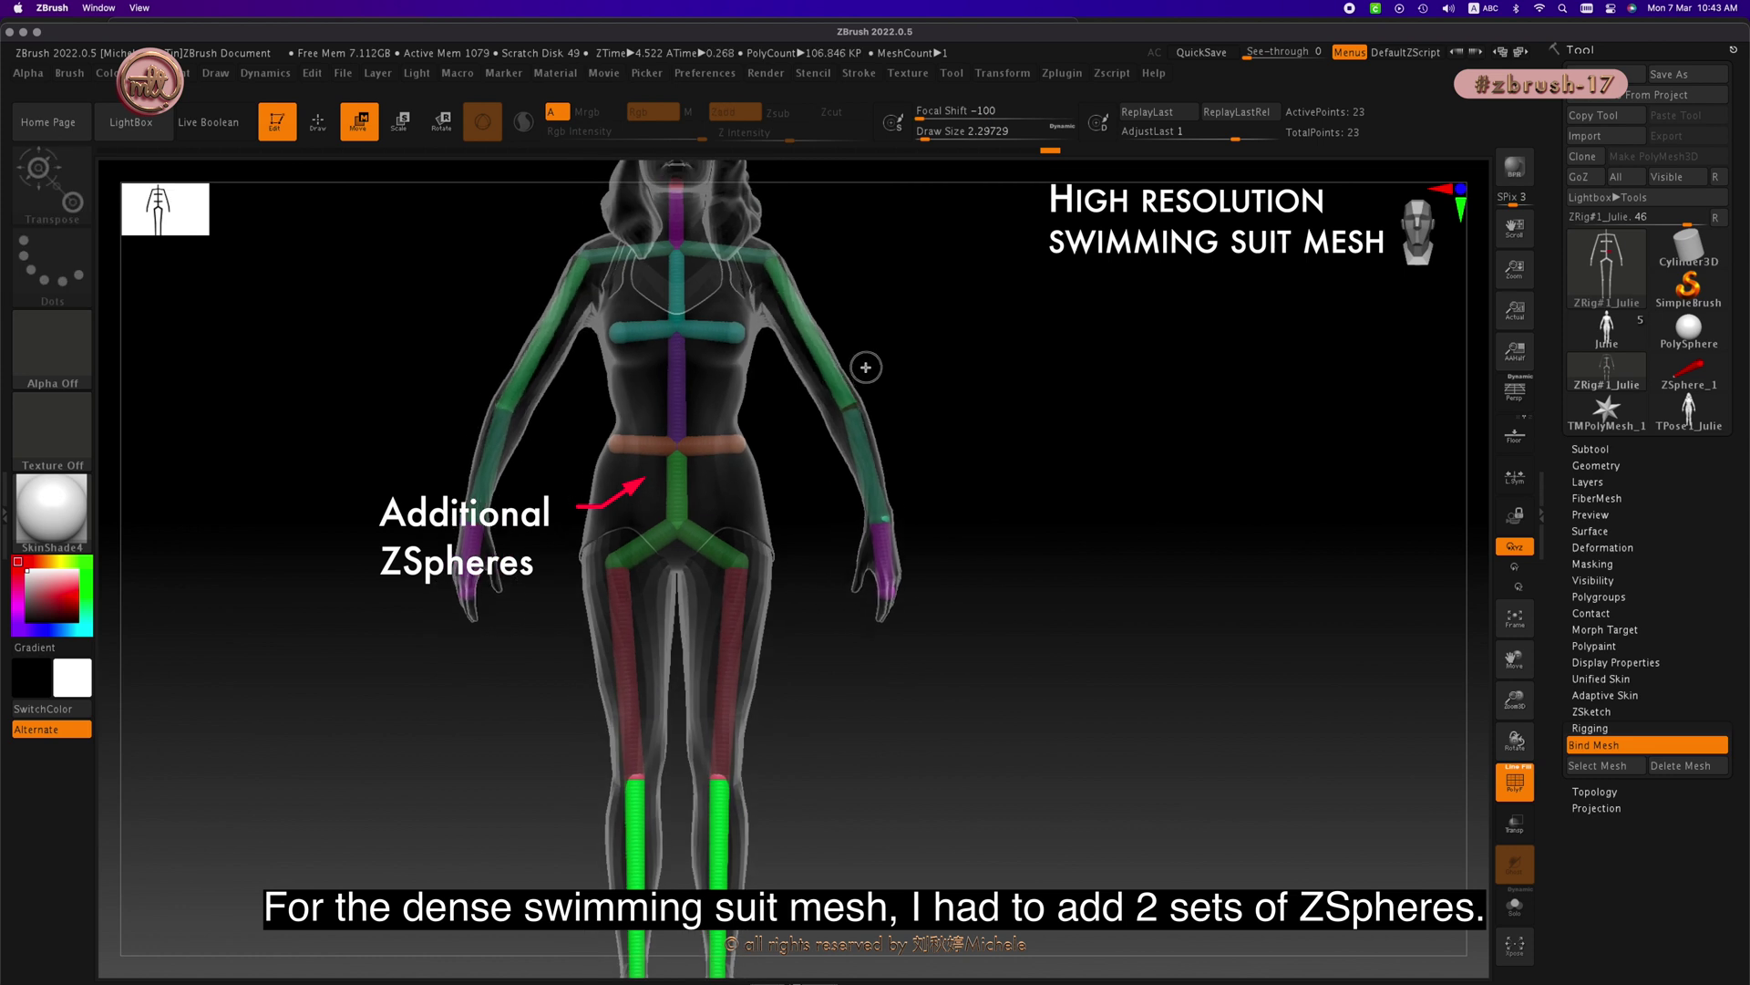
Step: Add a symmetric pair of ZSpheres across the upper chest to hold the swimsuit straps, and rotate the arms with Bind Mesh active
{"action": "mouse_move", "coordinate": [867, 368]}
{"action": "left_mouse_down"}
{"action": "mouse_move", "coordinate": [902, 344]}
{"action": "mouse_move", "coordinate": [825, 392]}
{"action": "left_mouse_up"}
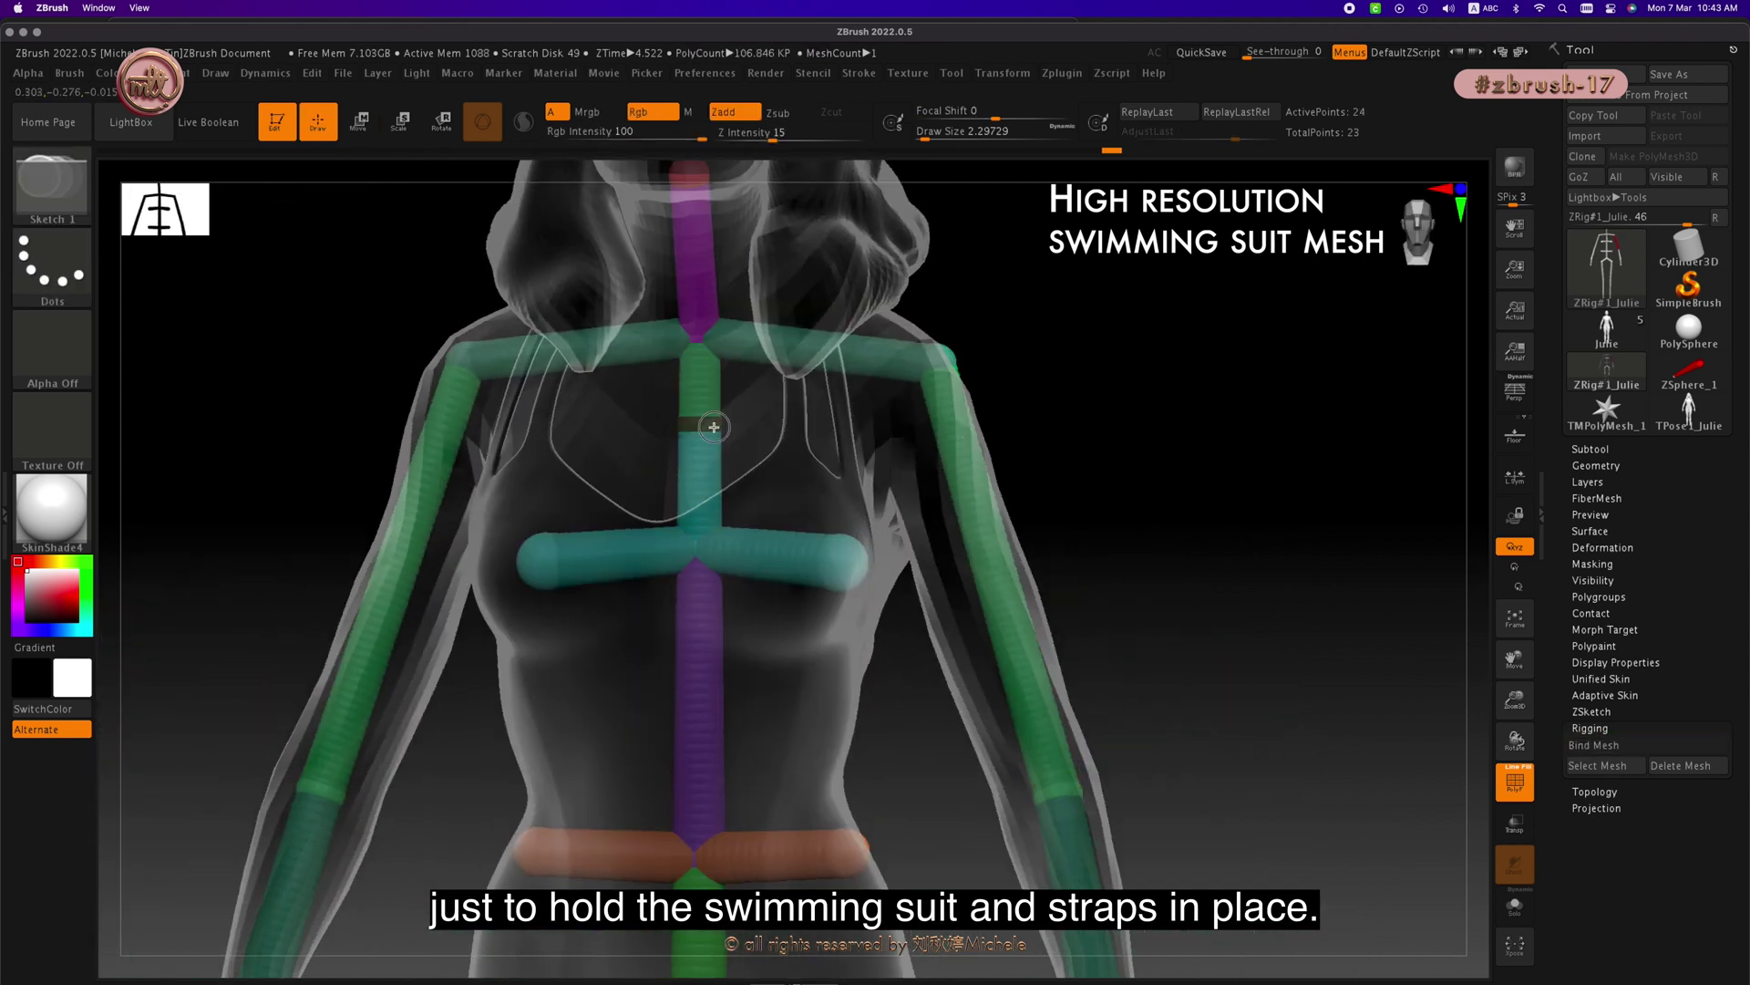
{"action": "left_click_drag", "start_coordinate": [714, 427], "coordinate": [857, 415]}
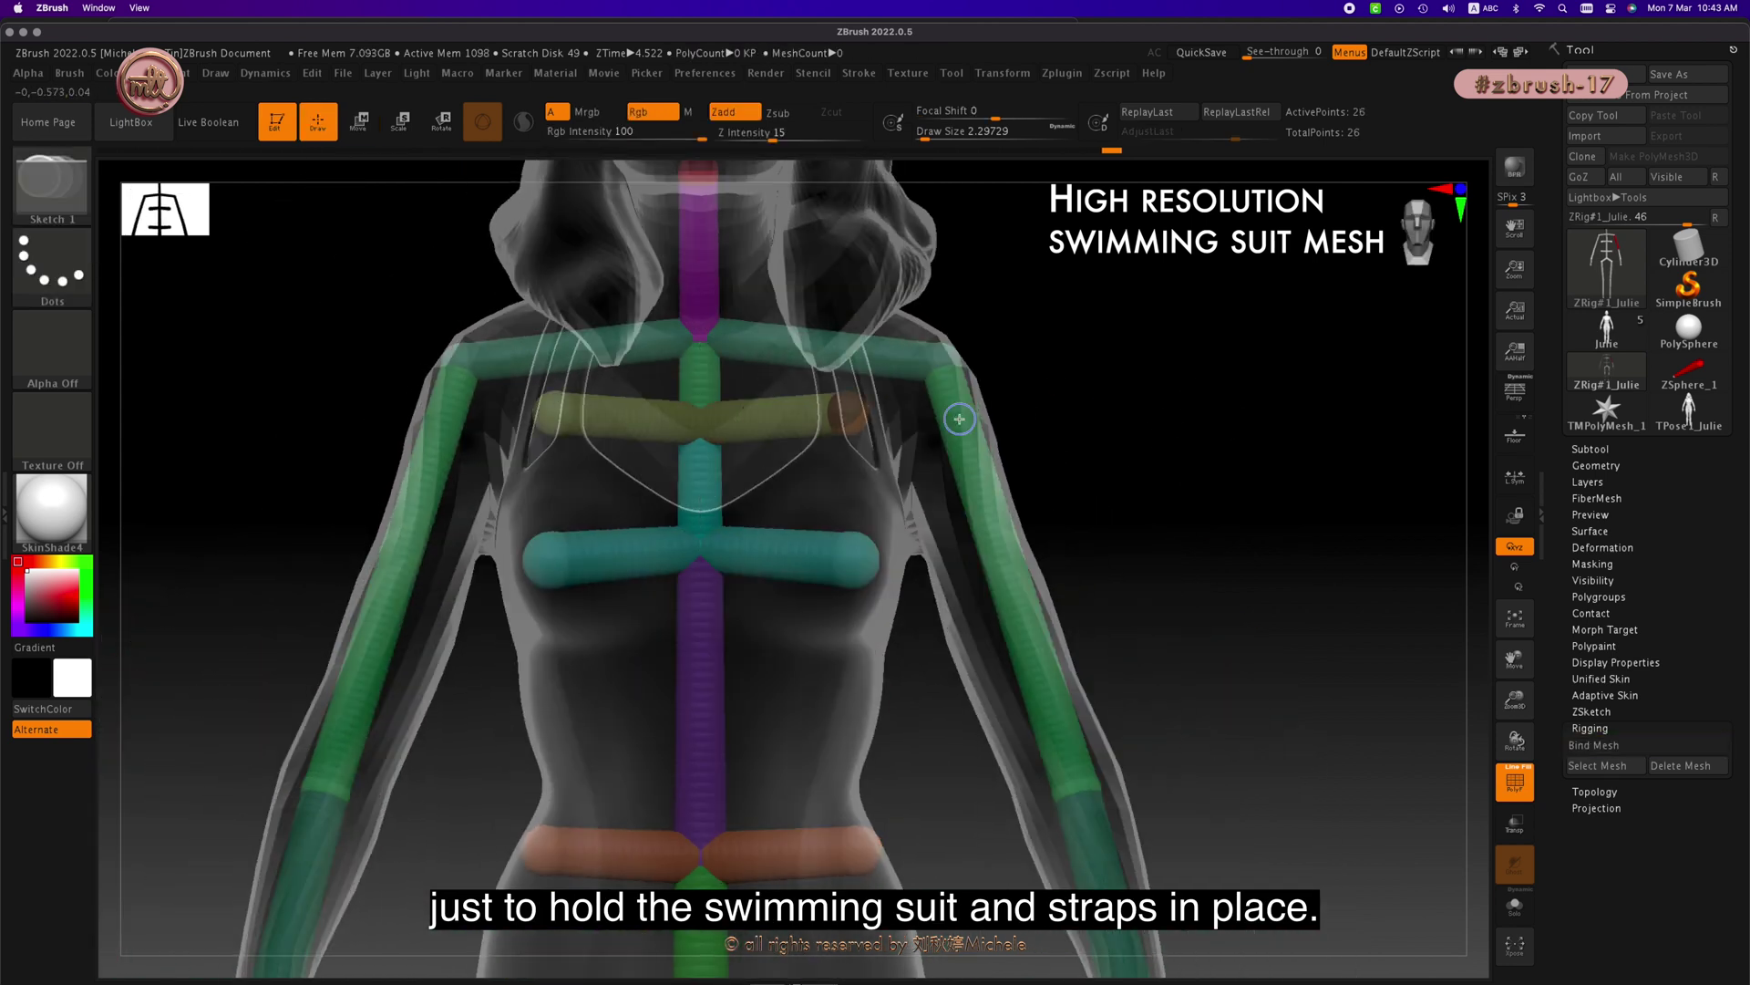
{"action": "left_click_drag", "start_coordinate": [1112, 511], "coordinate": [1192, 547]}
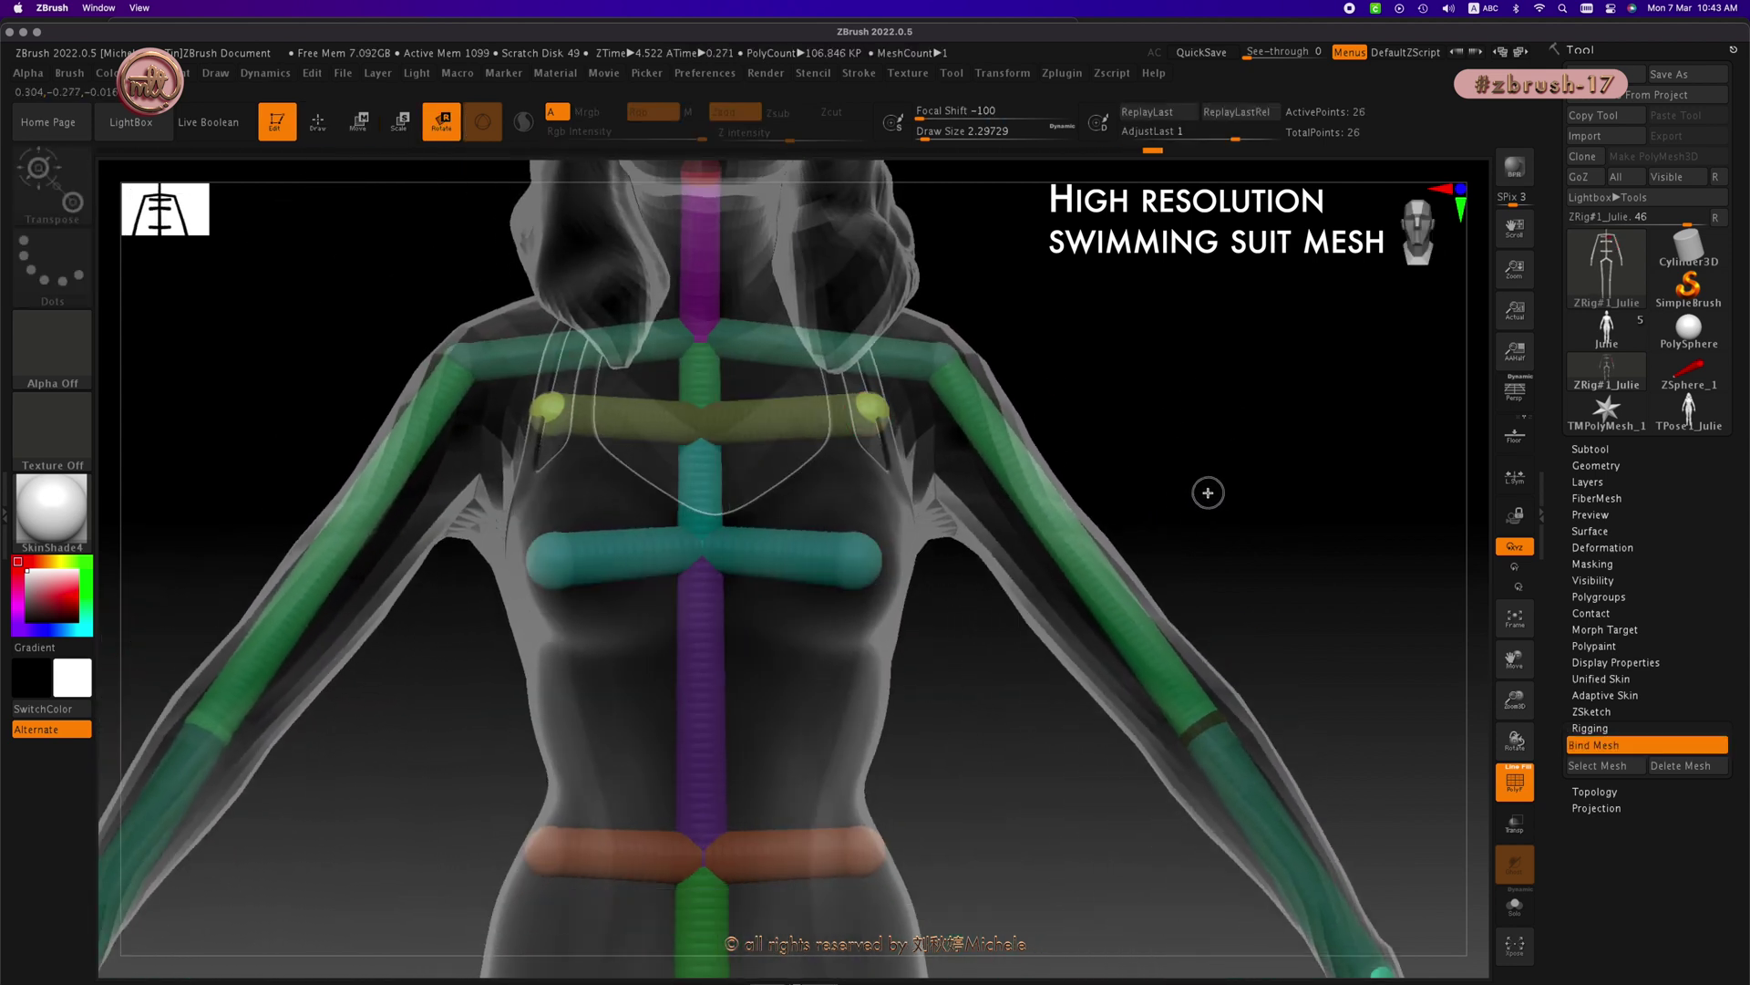
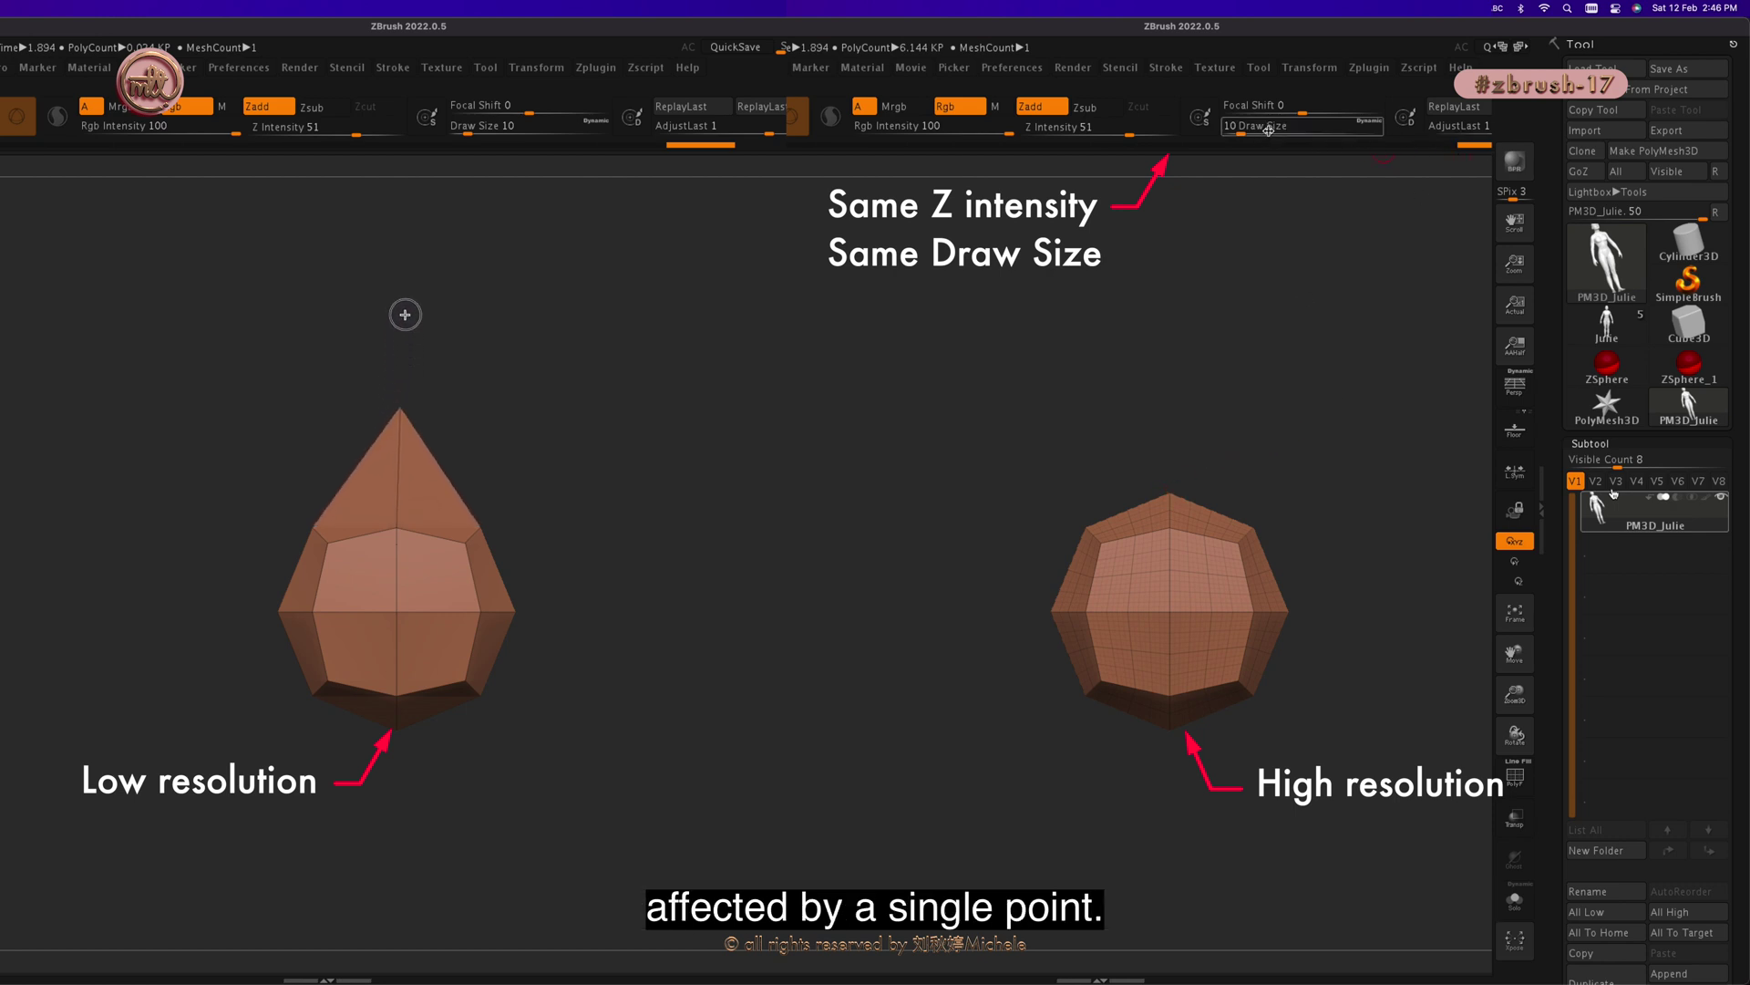
Step: Pull the top point upward on the low and high resolution spheres at Draw Size 10, and preview the low resolution one with Dynamic Subdivision
{"action": "left_click_drag", "start_coordinate": [410, 259], "coordinate": [414, 217]}
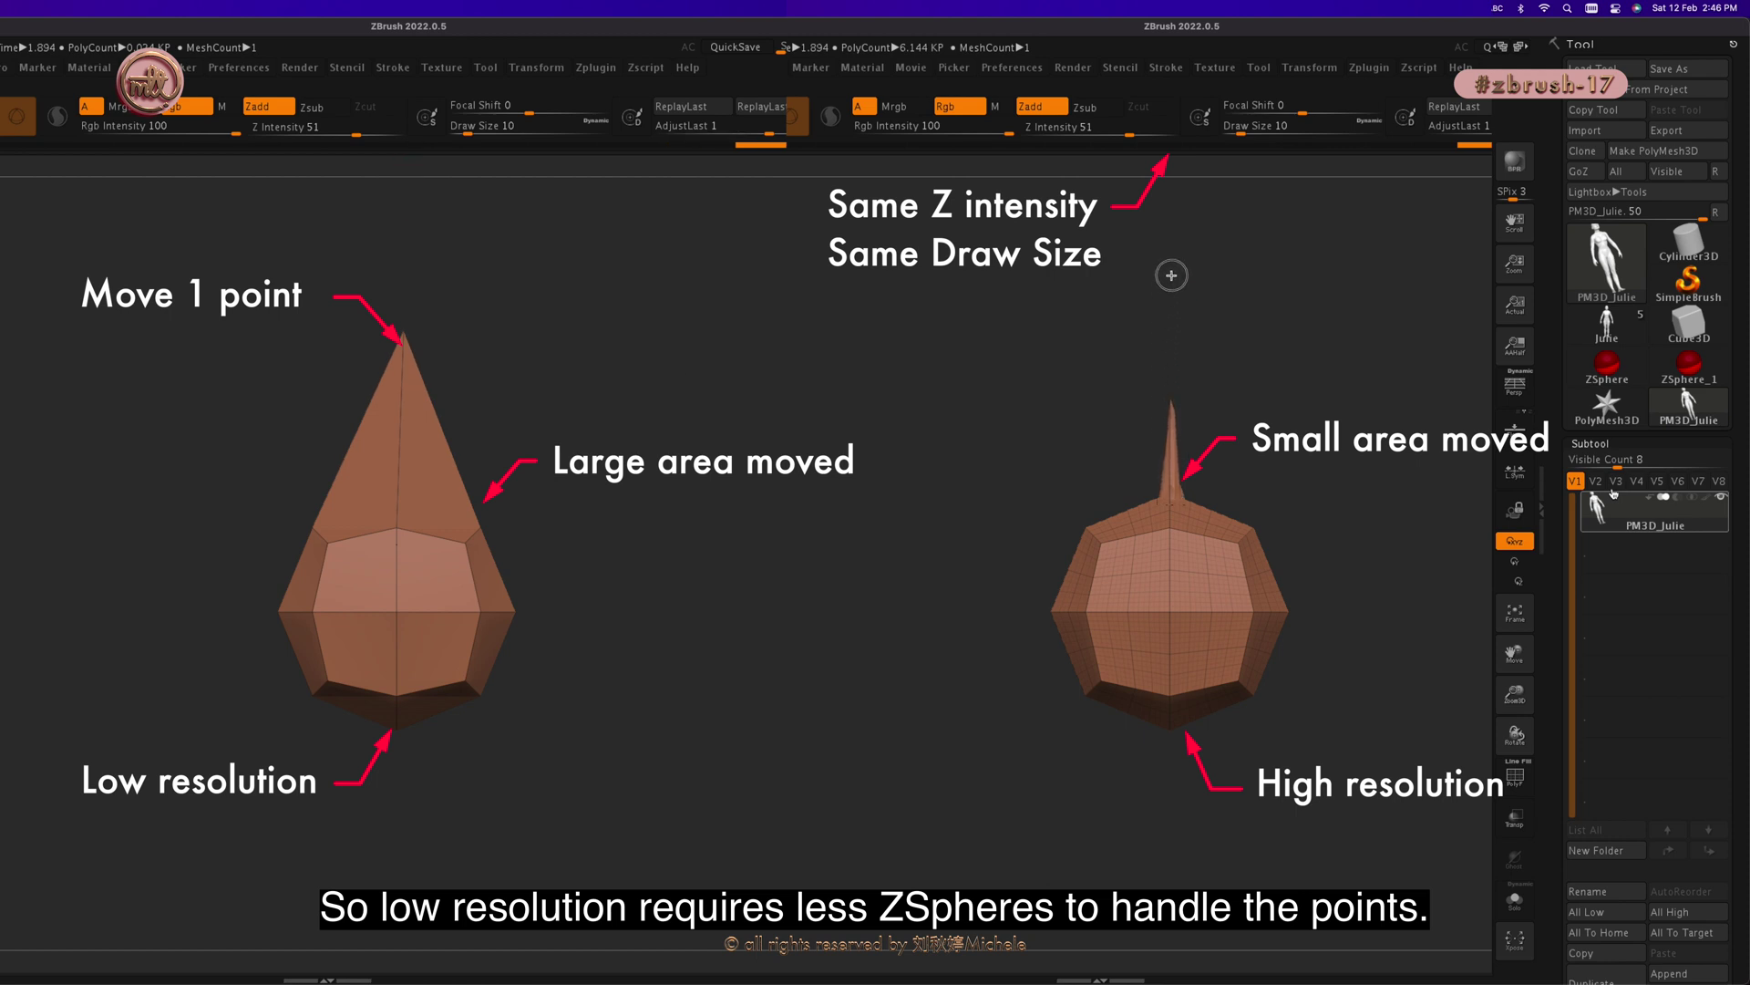
{"action": "left_click_drag", "start_coordinate": [1263, 429], "coordinate": [1359, 488]}
{"action": "key", "text": "d"}
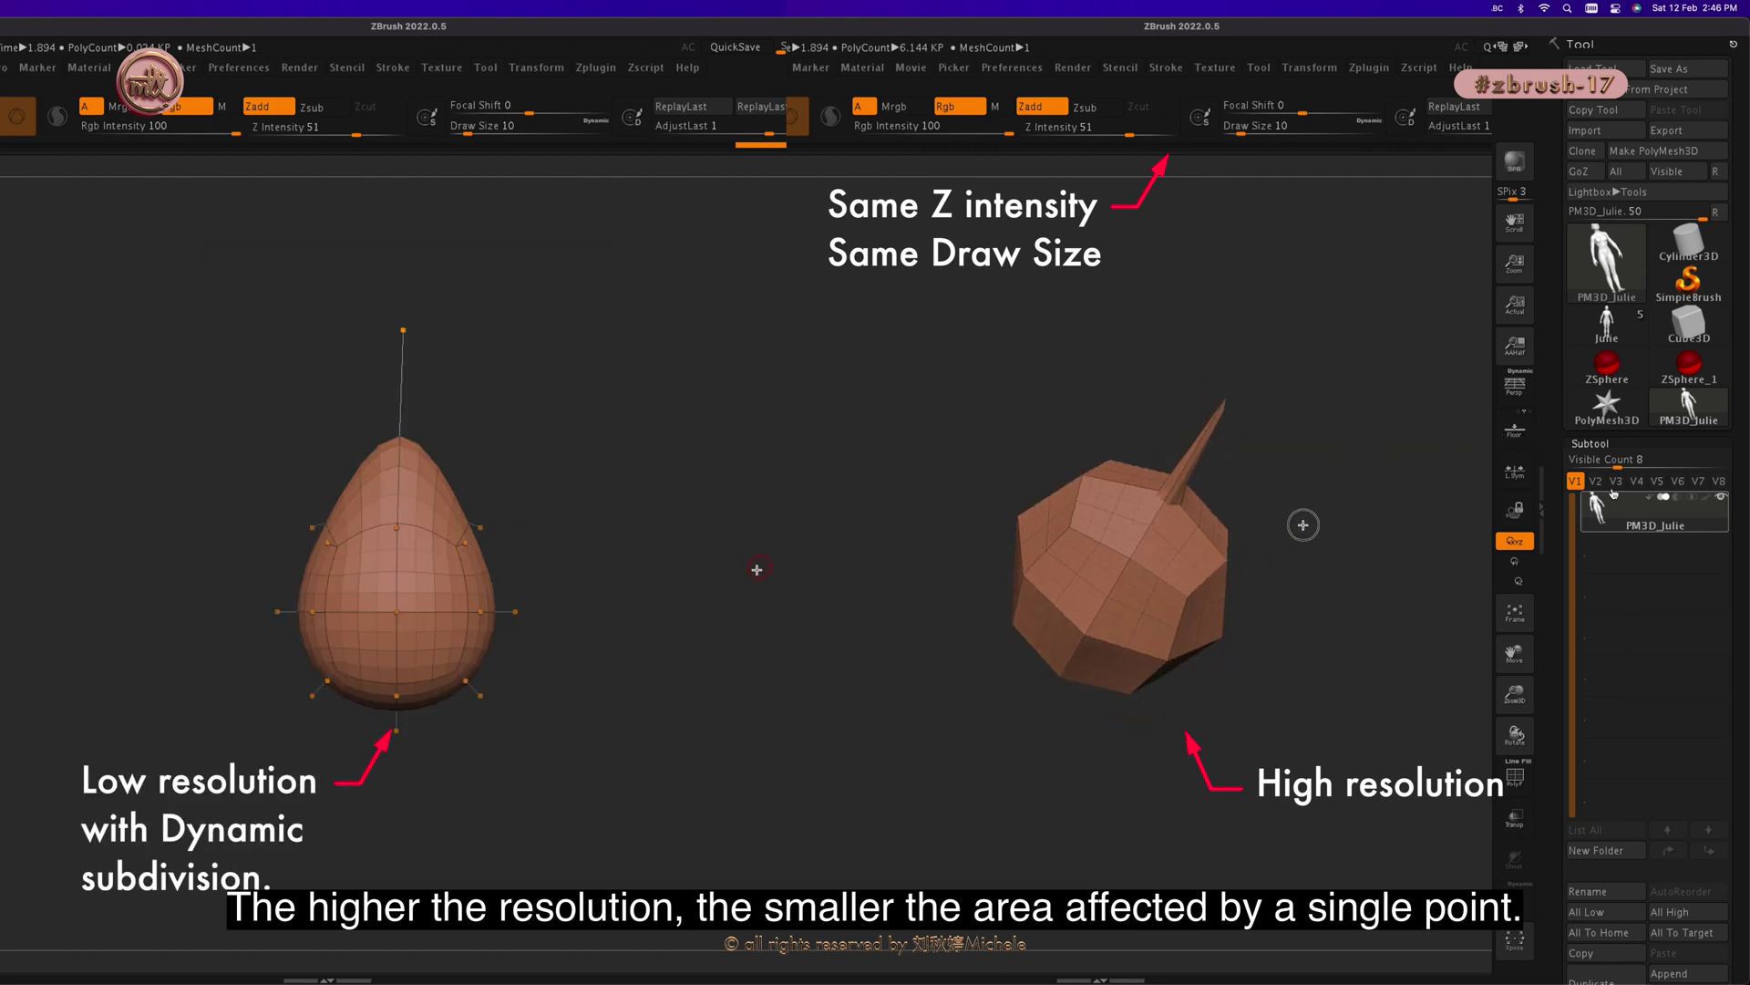
{"action": "left_click_drag", "start_coordinate": [1303, 524], "coordinate": [1270, 450]}
{"action": "left_click_drag", "start_coordinate": [782, 570], "coordinate": [729, 575]}
{"action": "left_click_drag", "start_coordinate": [1478, 389], "coordinate": [1492, 481]}
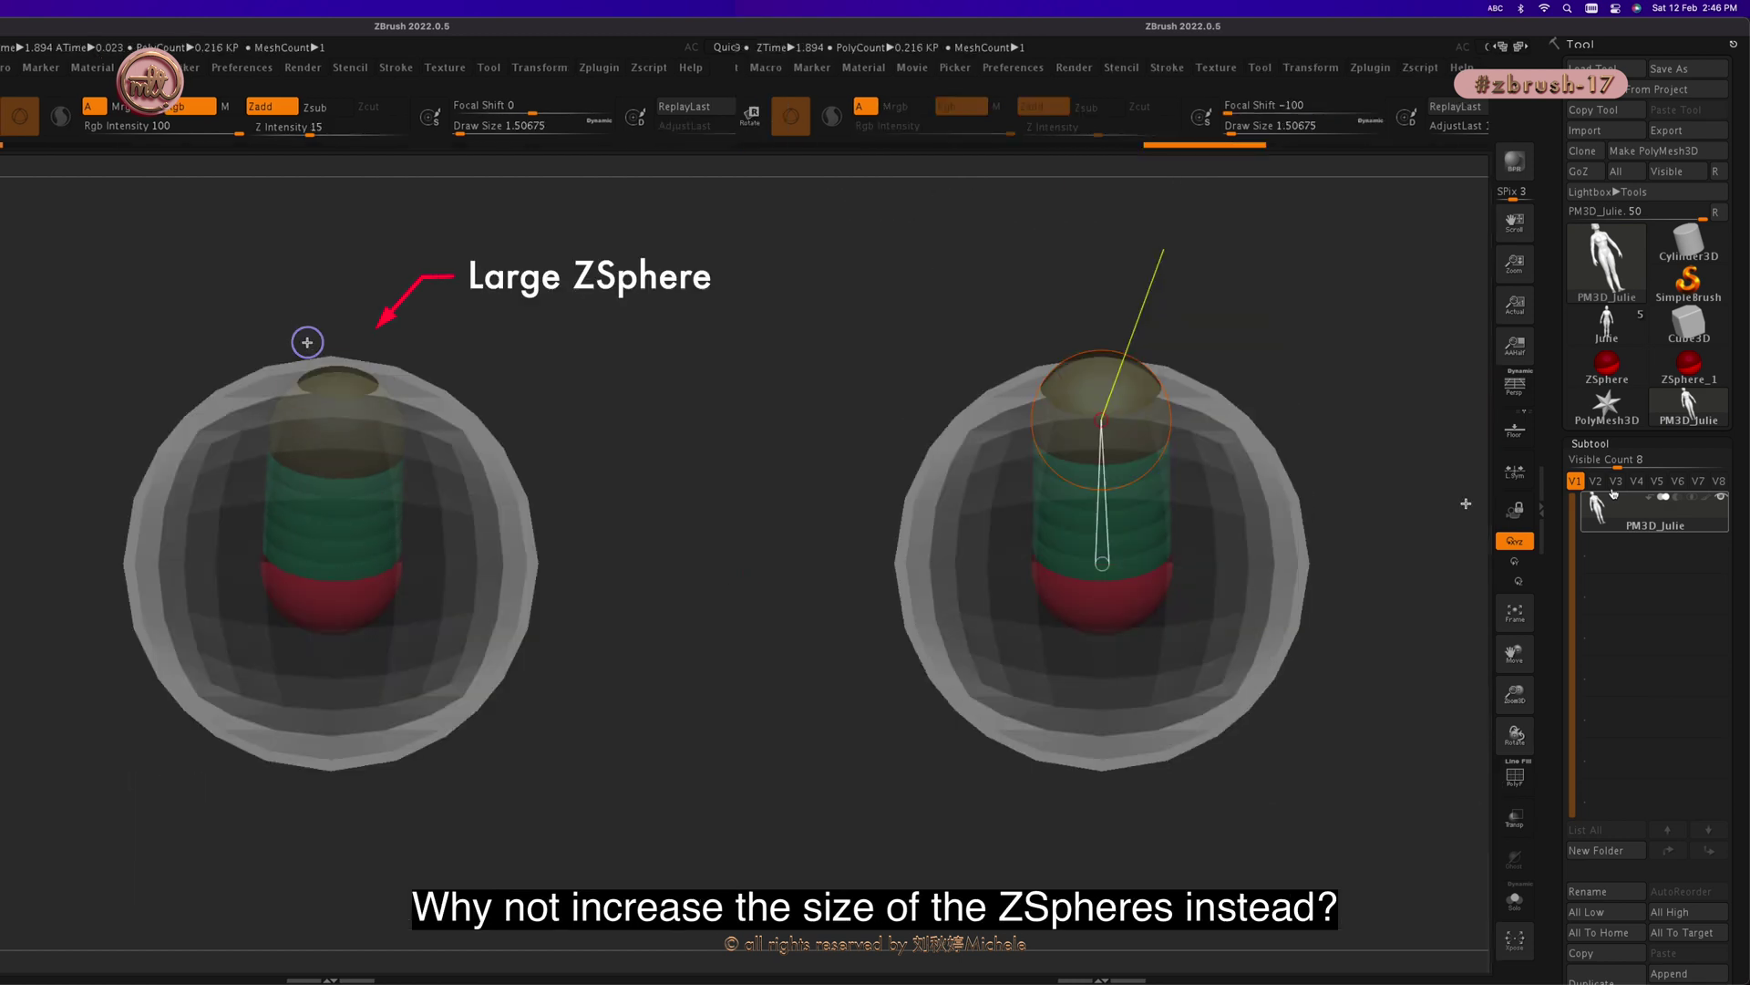
Step: Pull the top ZSphere upward in both the large and small ZSphere rigs and compare the stretched bound spheres
{"action": "left_click_drag", "start_coordinate": [305, 340], "coordinate": [347, 367]}
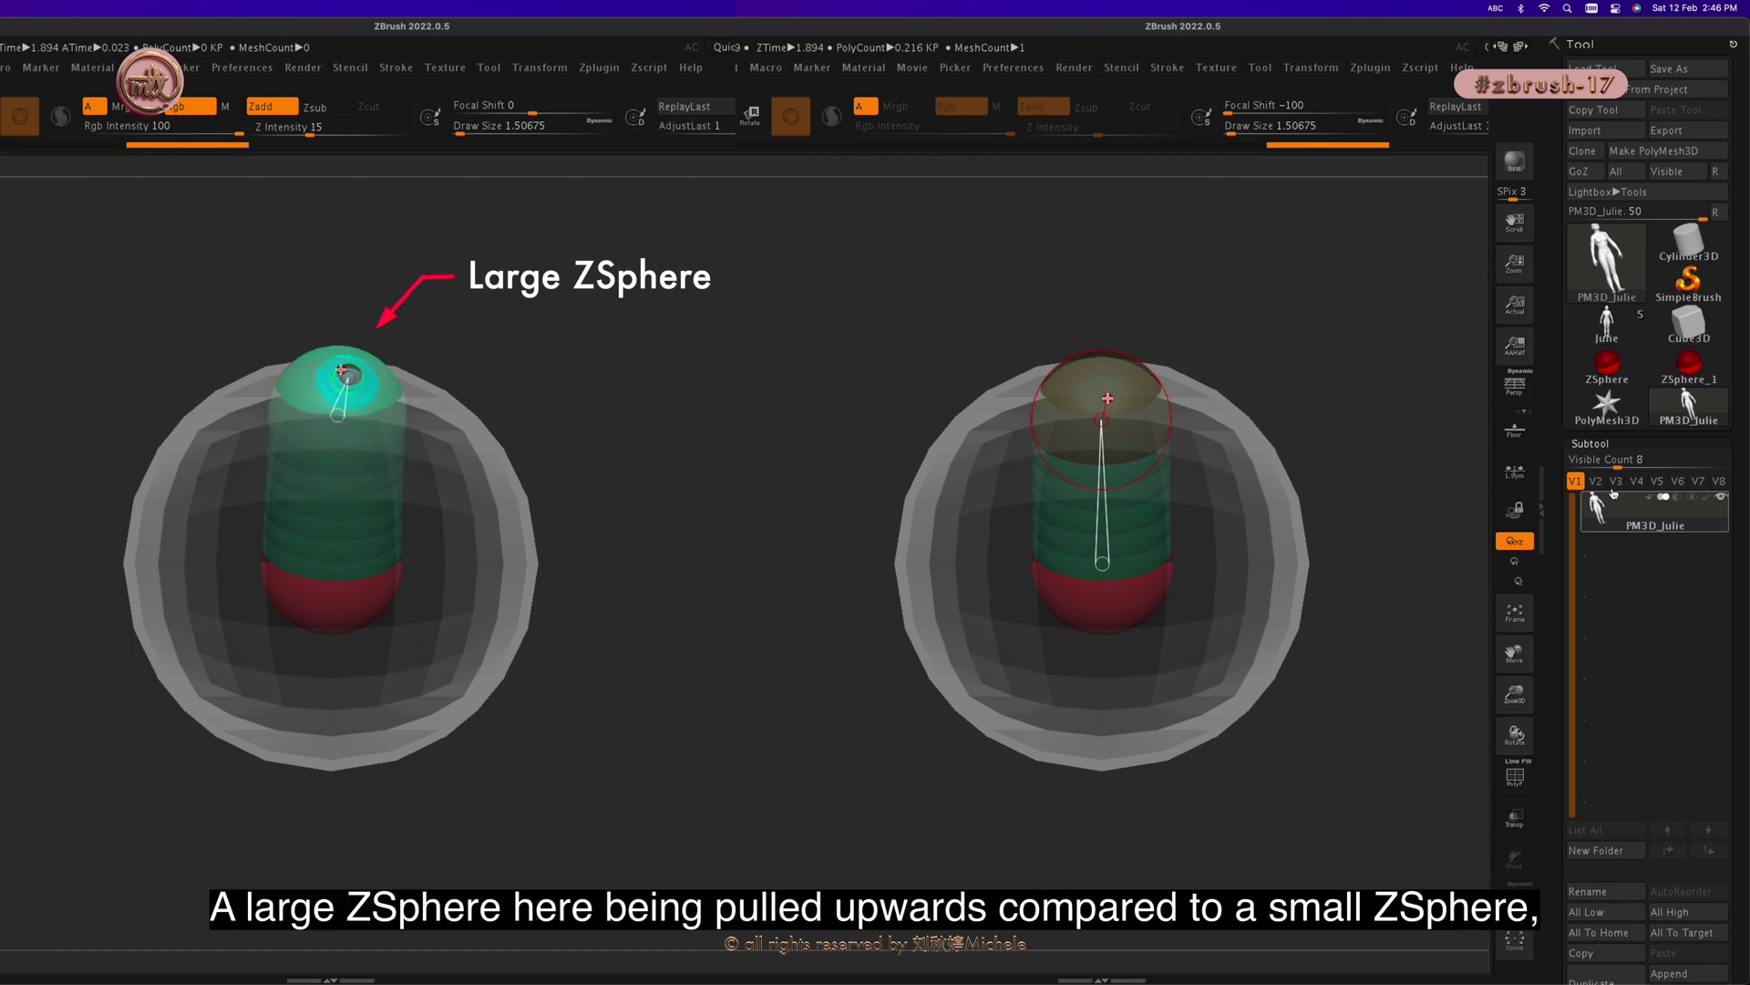
{"action": "key", "text": "w"}
{"action": "left_click_drag", "start_coordinate": [1103, 398], "coordinate": [1101, 212]}
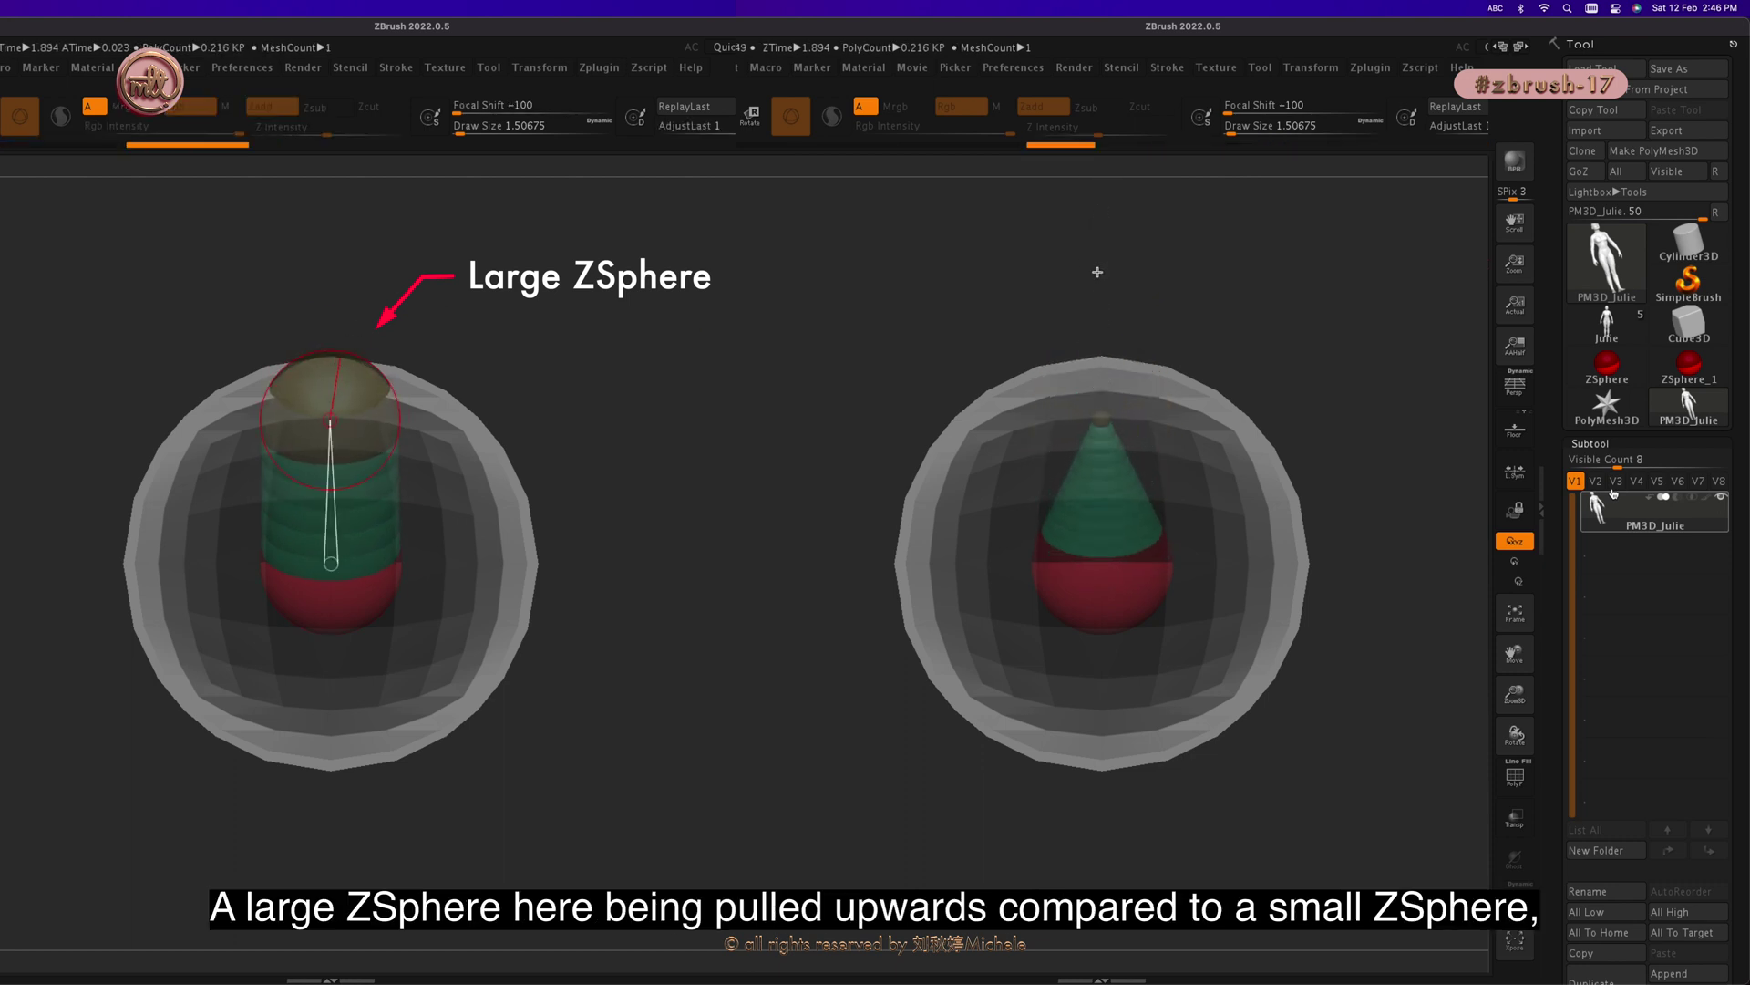
{"action": "left_click_drag", "start_coordinate": [347, 378], "coordinate": [337, 175]}
{"action": "left_click_drag", "start_coordinate": [1102, 419], "coordinate": [1099, 176]}
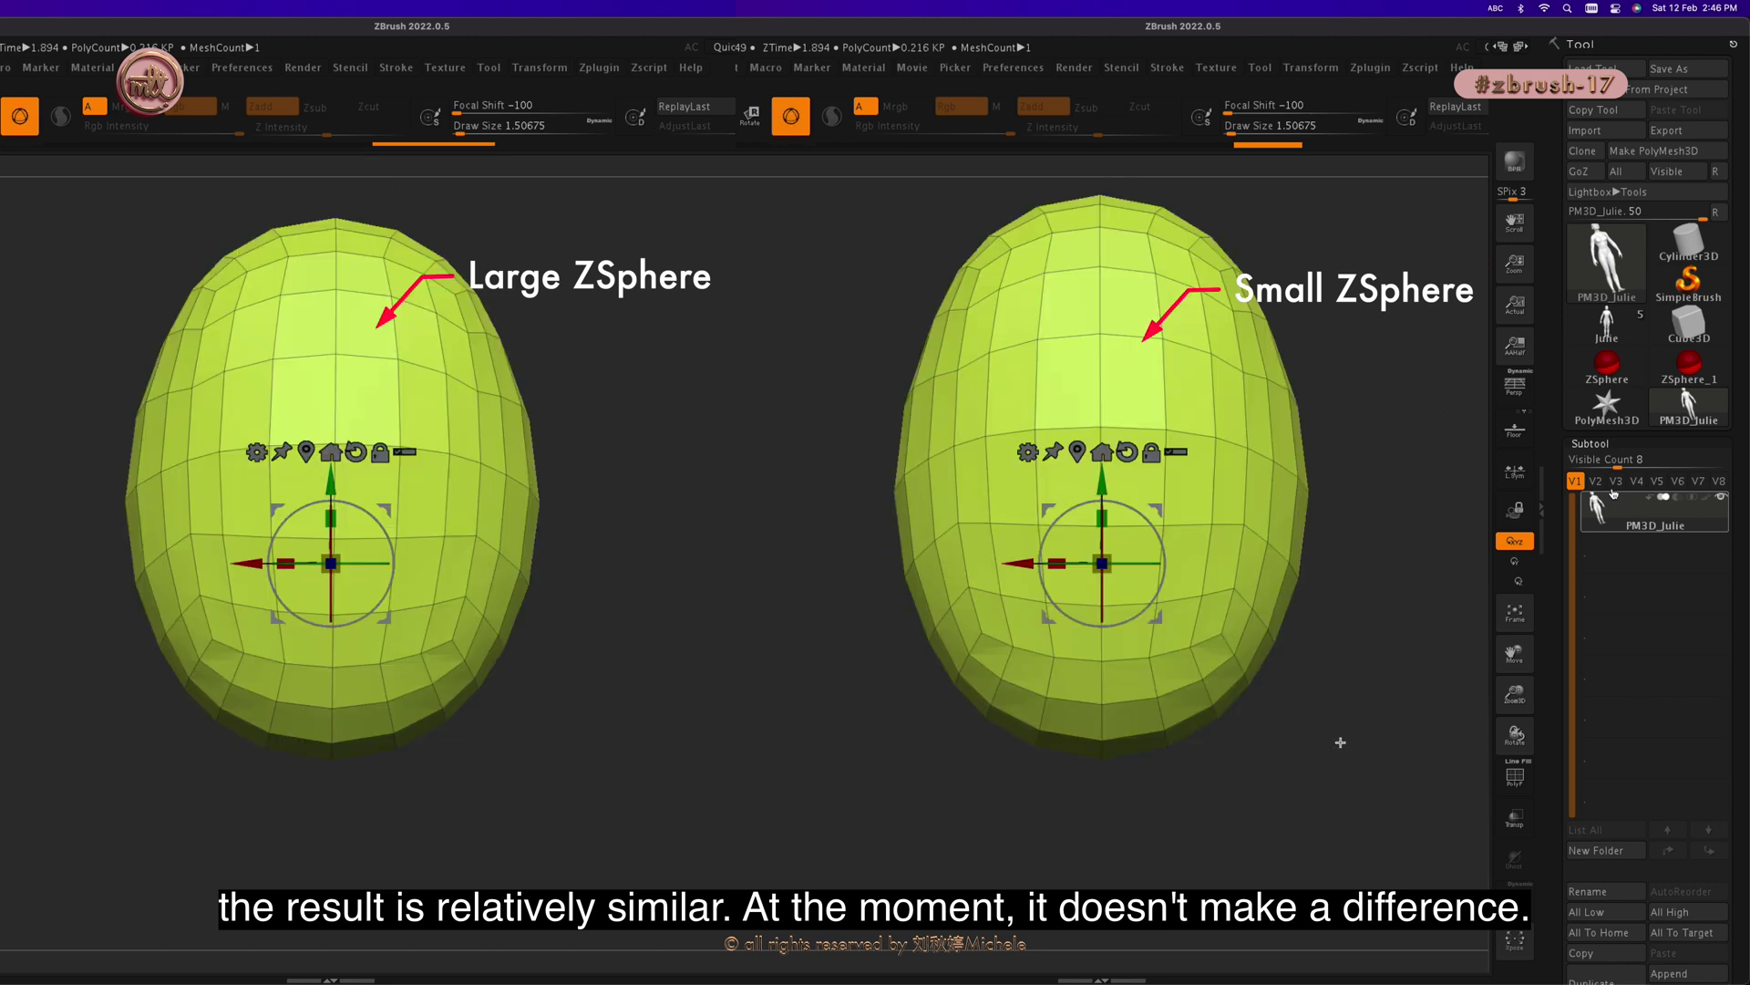
{"action": "mouse_move", "coordinate": [1340, 735]}
{"action": "left_mouse_down"}
{"action": "mouse_move", "coordinate": [1438, 746]}
{"action": "mouse_move", "coordinate": [1346, 723]}
{"action": "left_mouse_up"}
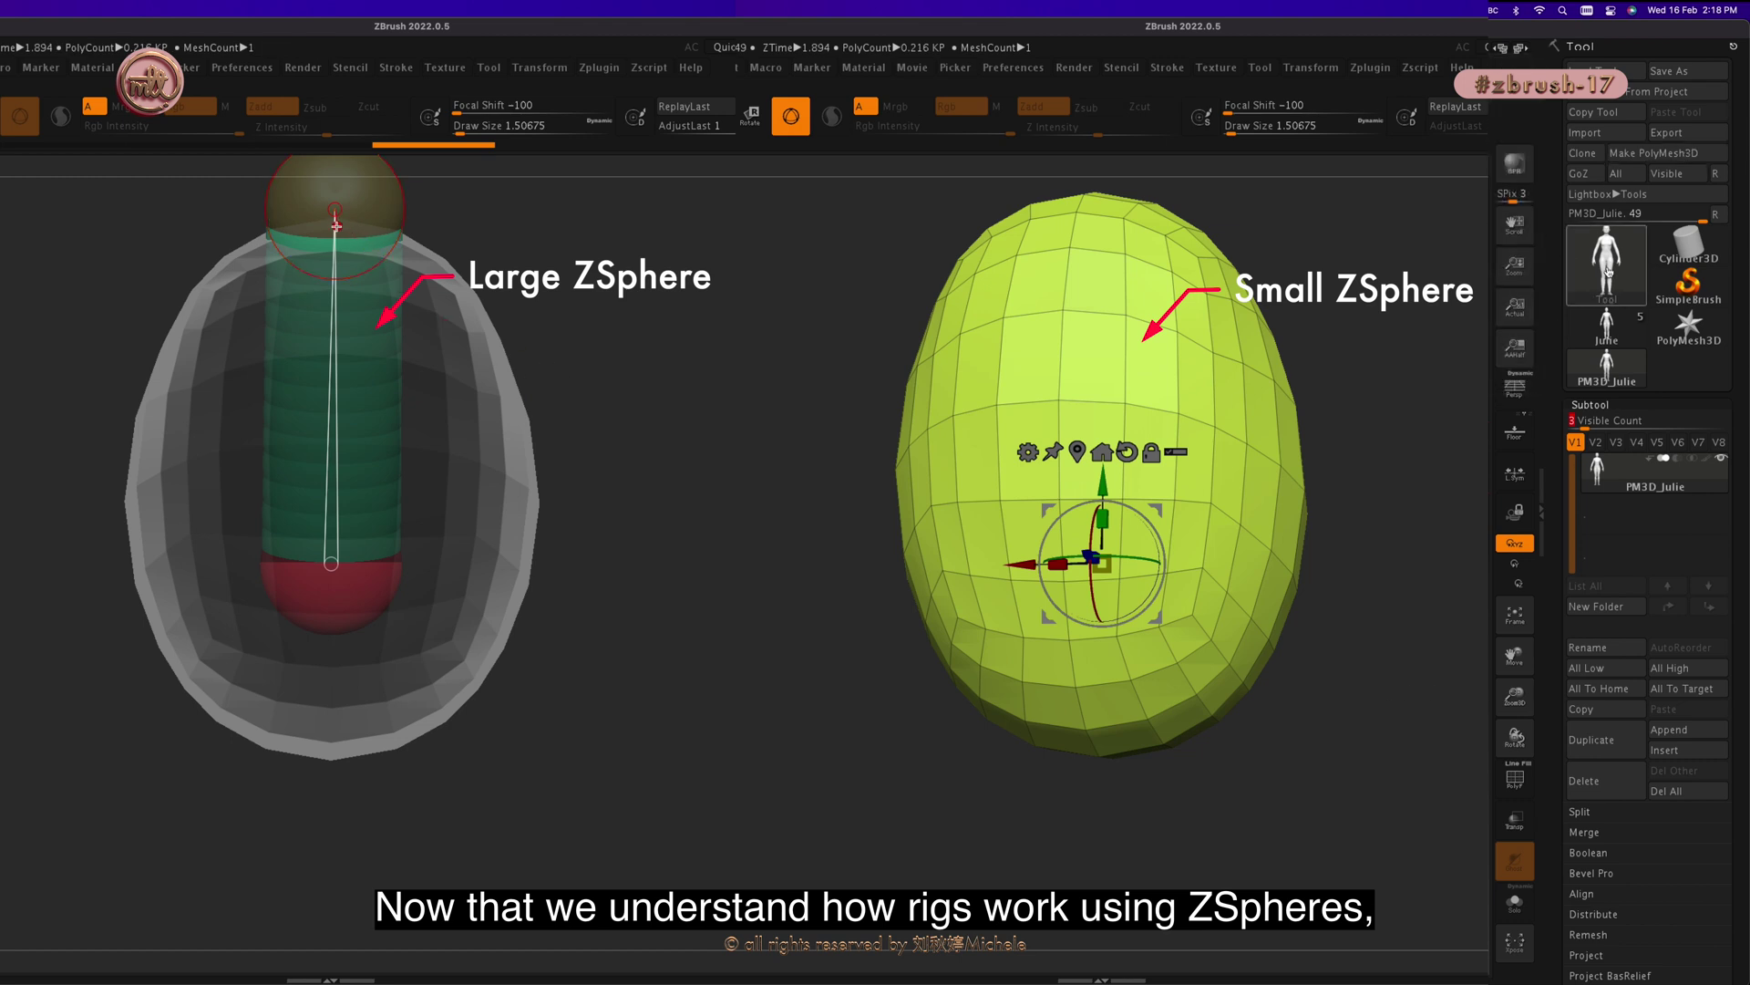
Step: Switch the active tool to a ZSphere and select PM3D_Julie as its rigging mesh
{"action": "left_click", "coordinate": [1606, 271]}
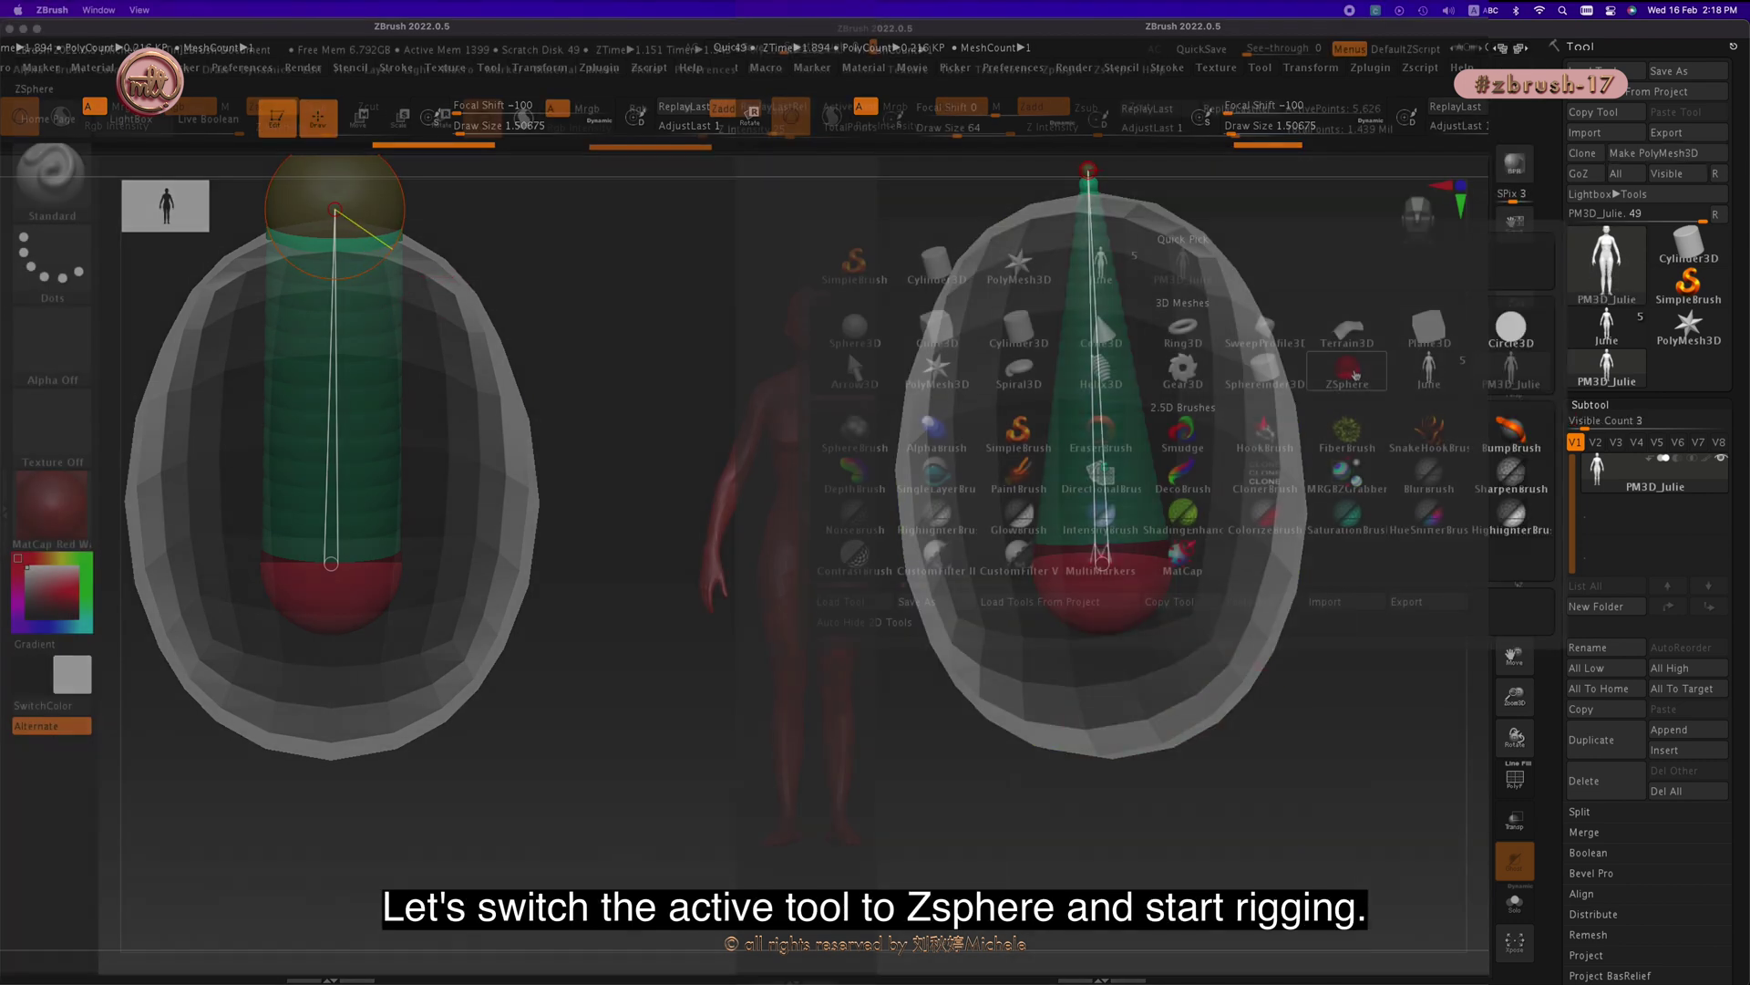
{"action": "left_click", "coordinate": [1003, 301]}
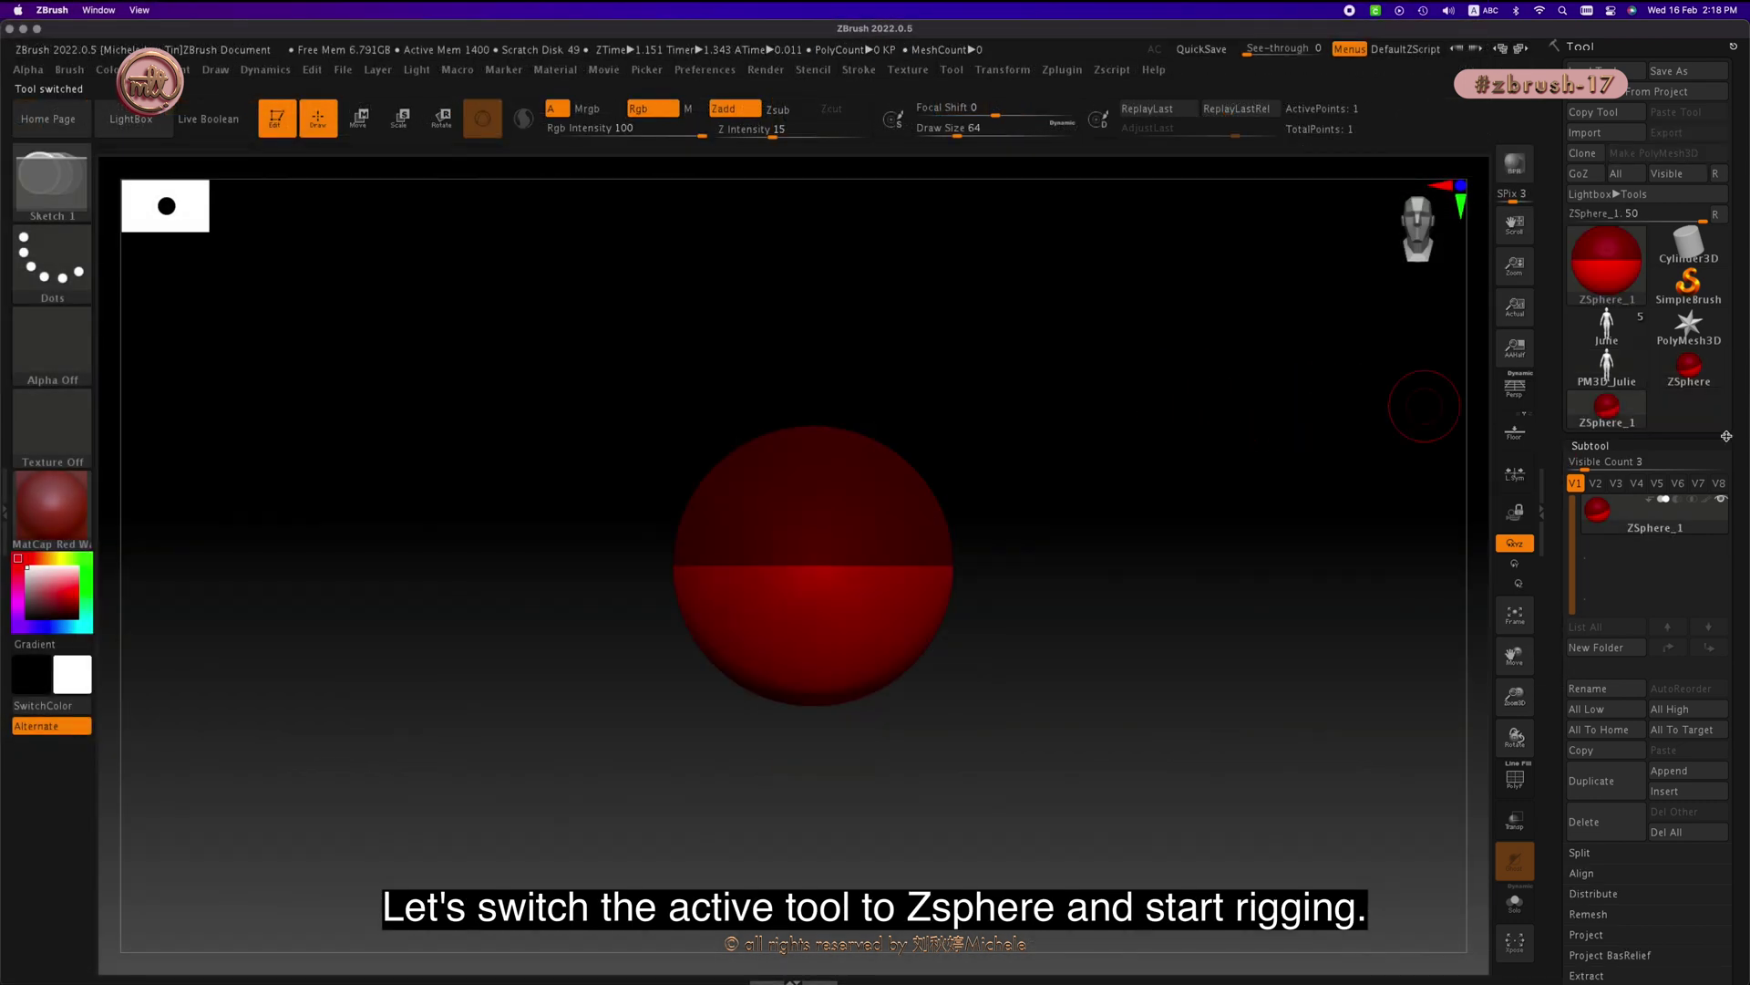
{"action": "scroll", "coordinate": [1718, 371], "scroll_direction": "down", "scroll_amount": 10}
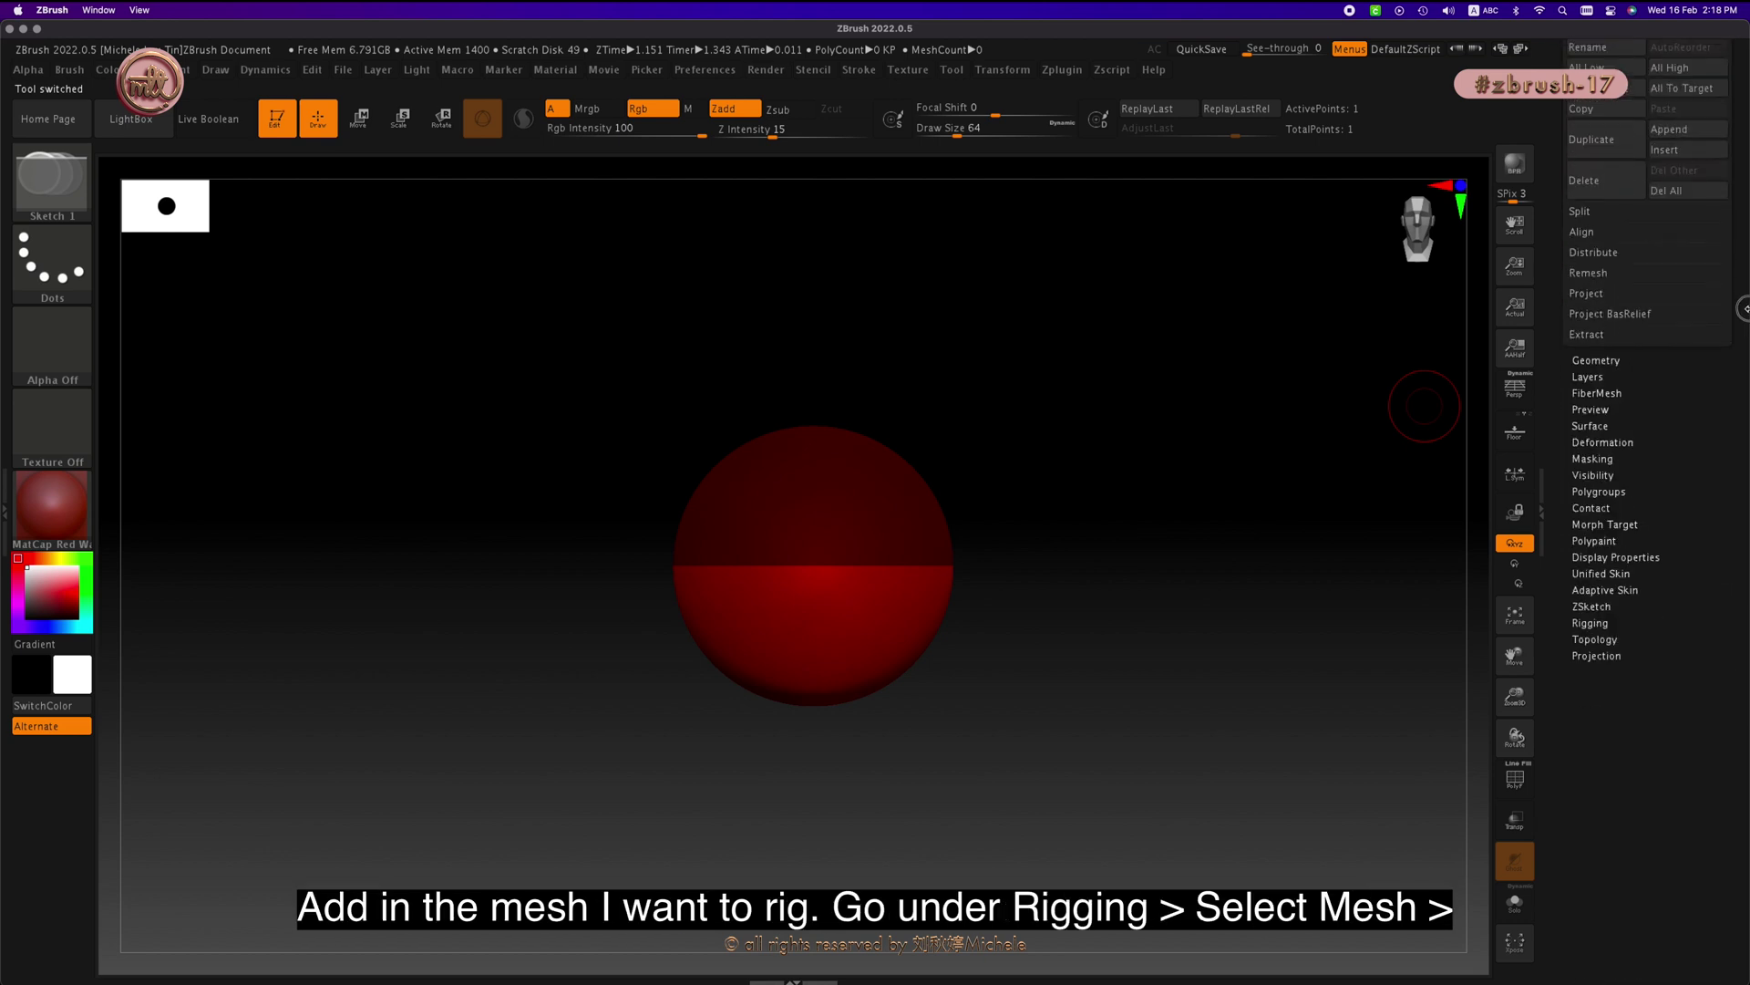
{"action": "left_click", "coordinate": [1593, 649]}
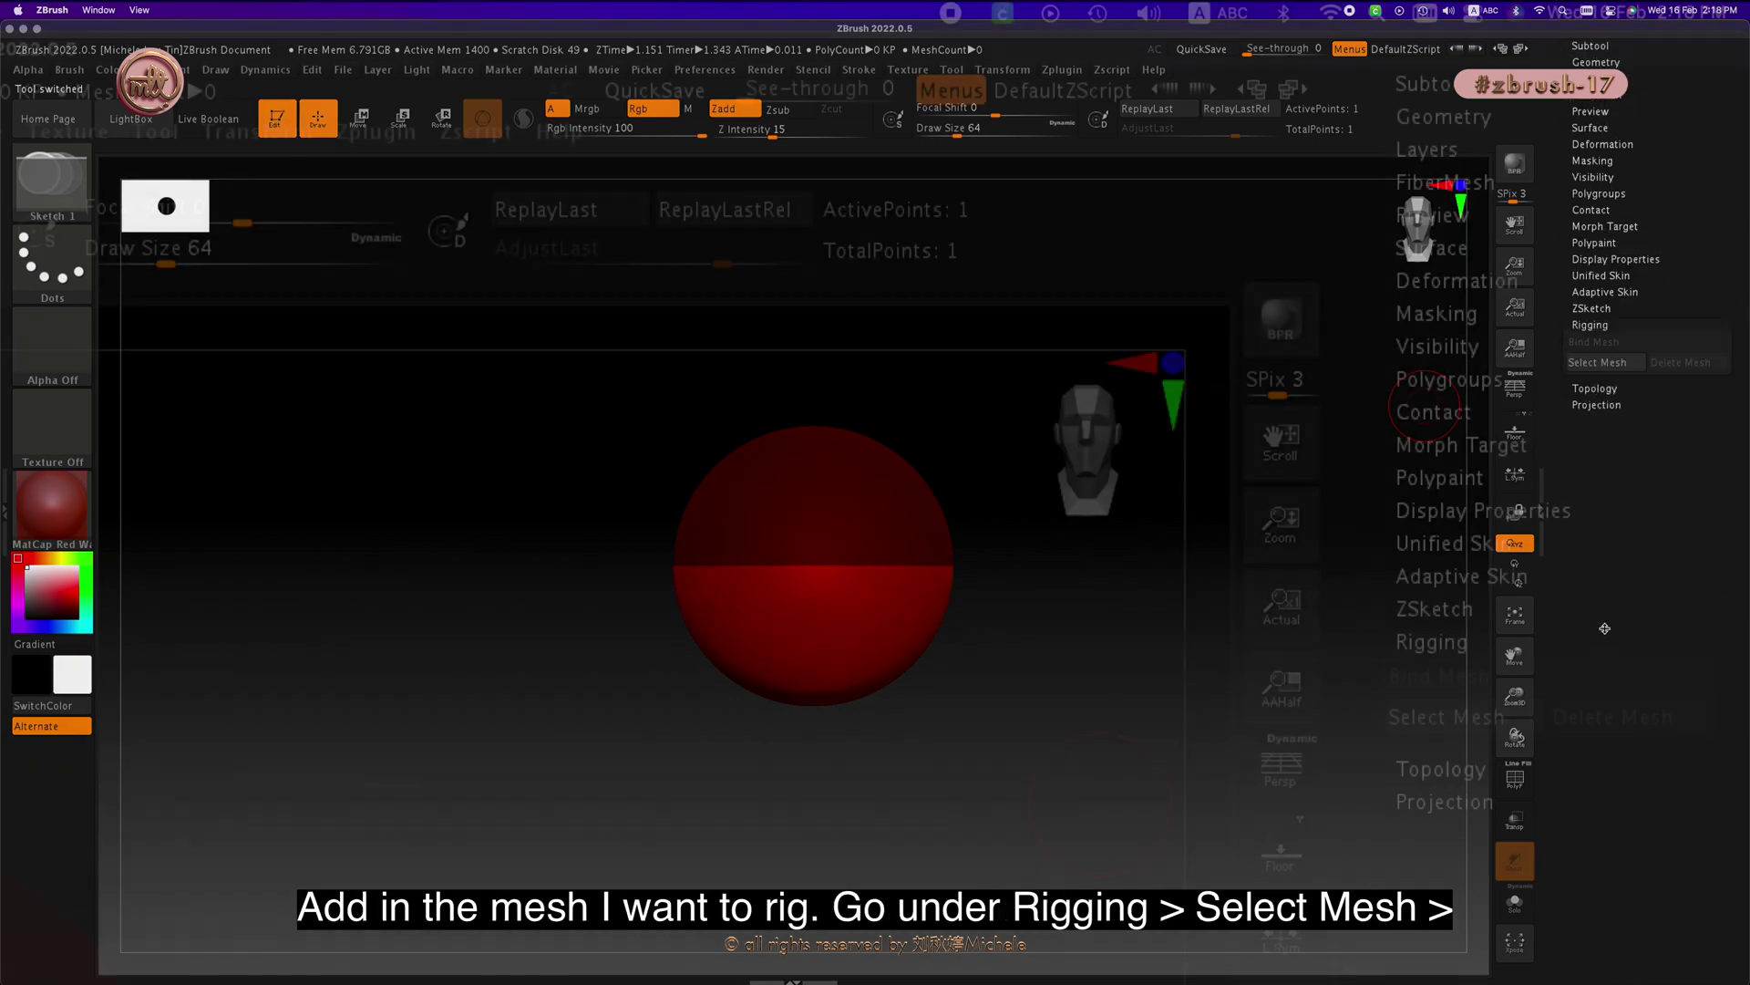
{"action": "left_click", "coordinate": [1463, 711]}
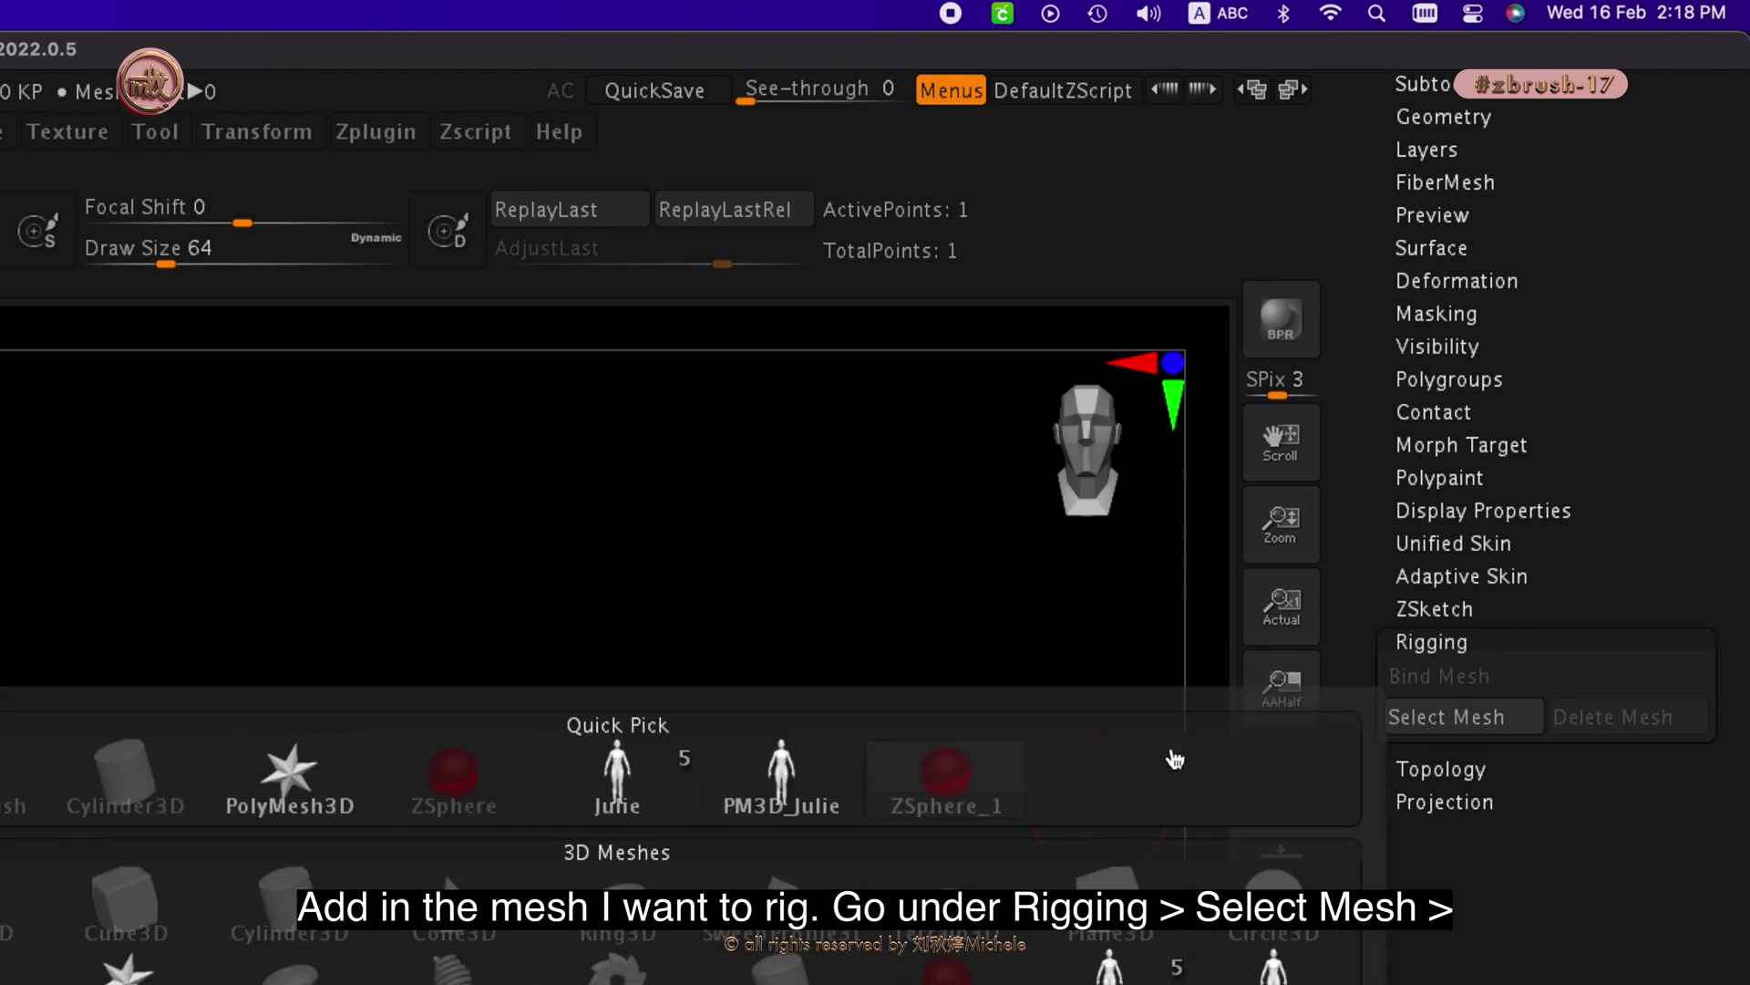
{"action": "left_click", "coordinate": [800, 770]}
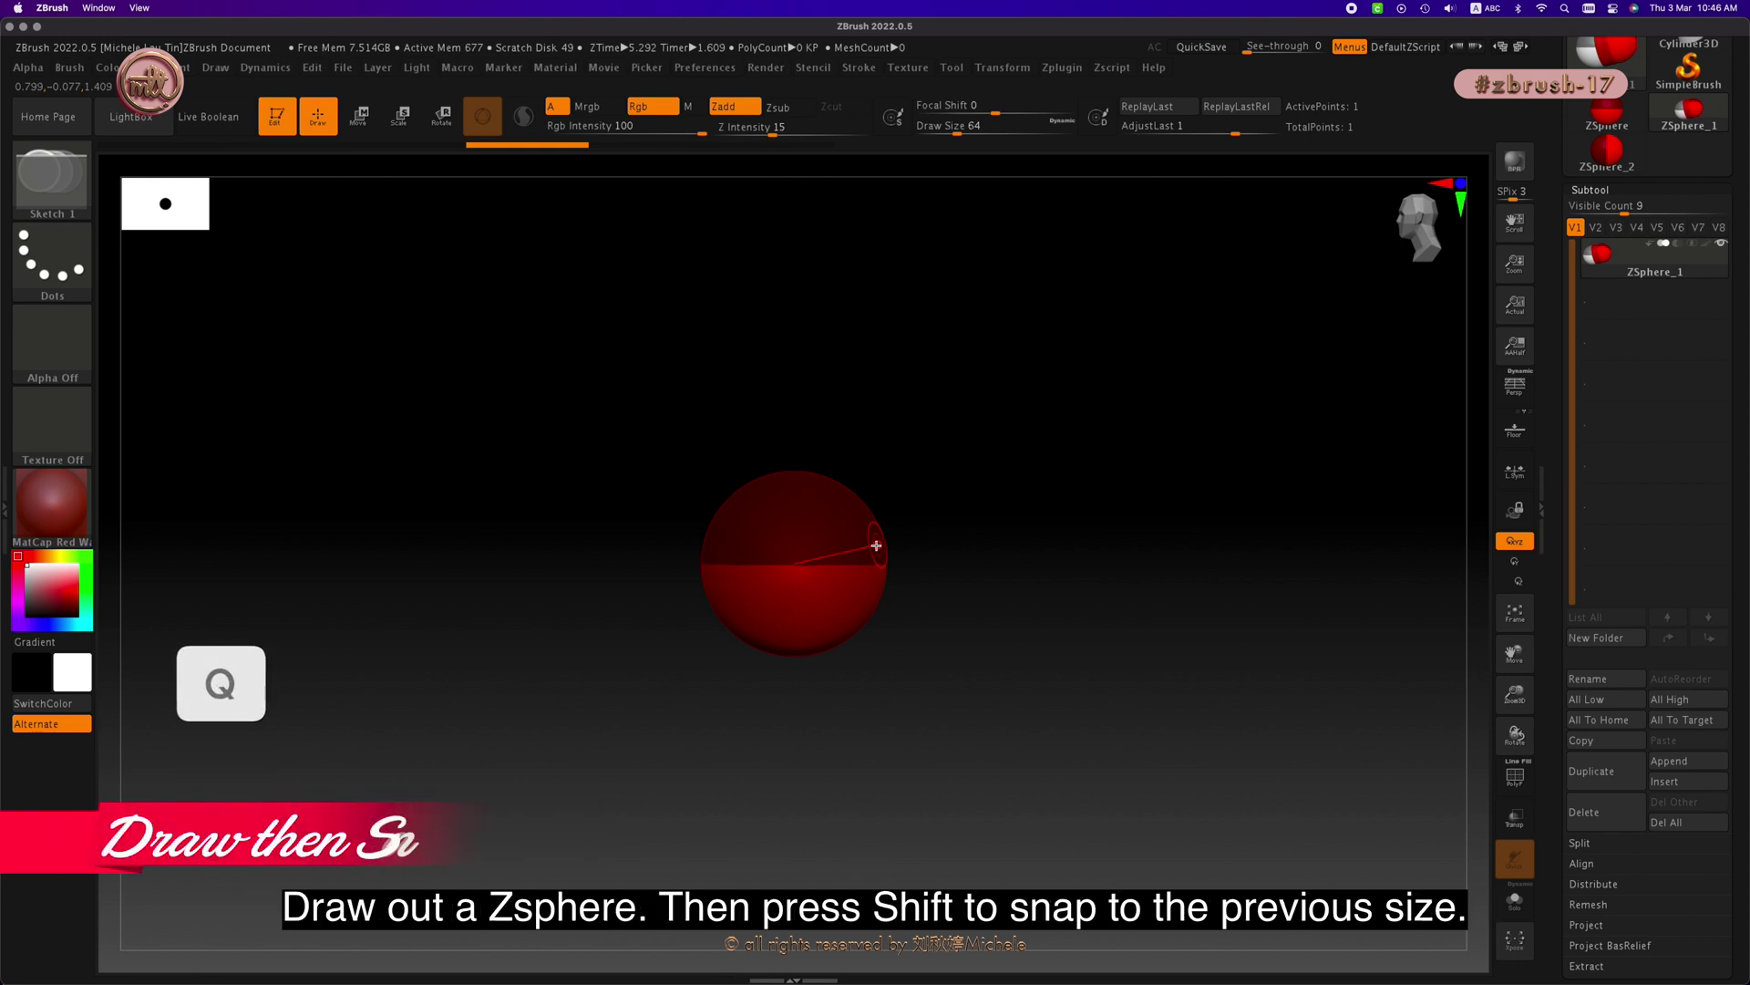
Step: Draw a child ZSphere on the root ZSphere snapped to the same size, and delete it
{"action": "left_click_drag", "start_coordinate": [876, 545], "coordinate": [926, 579]}
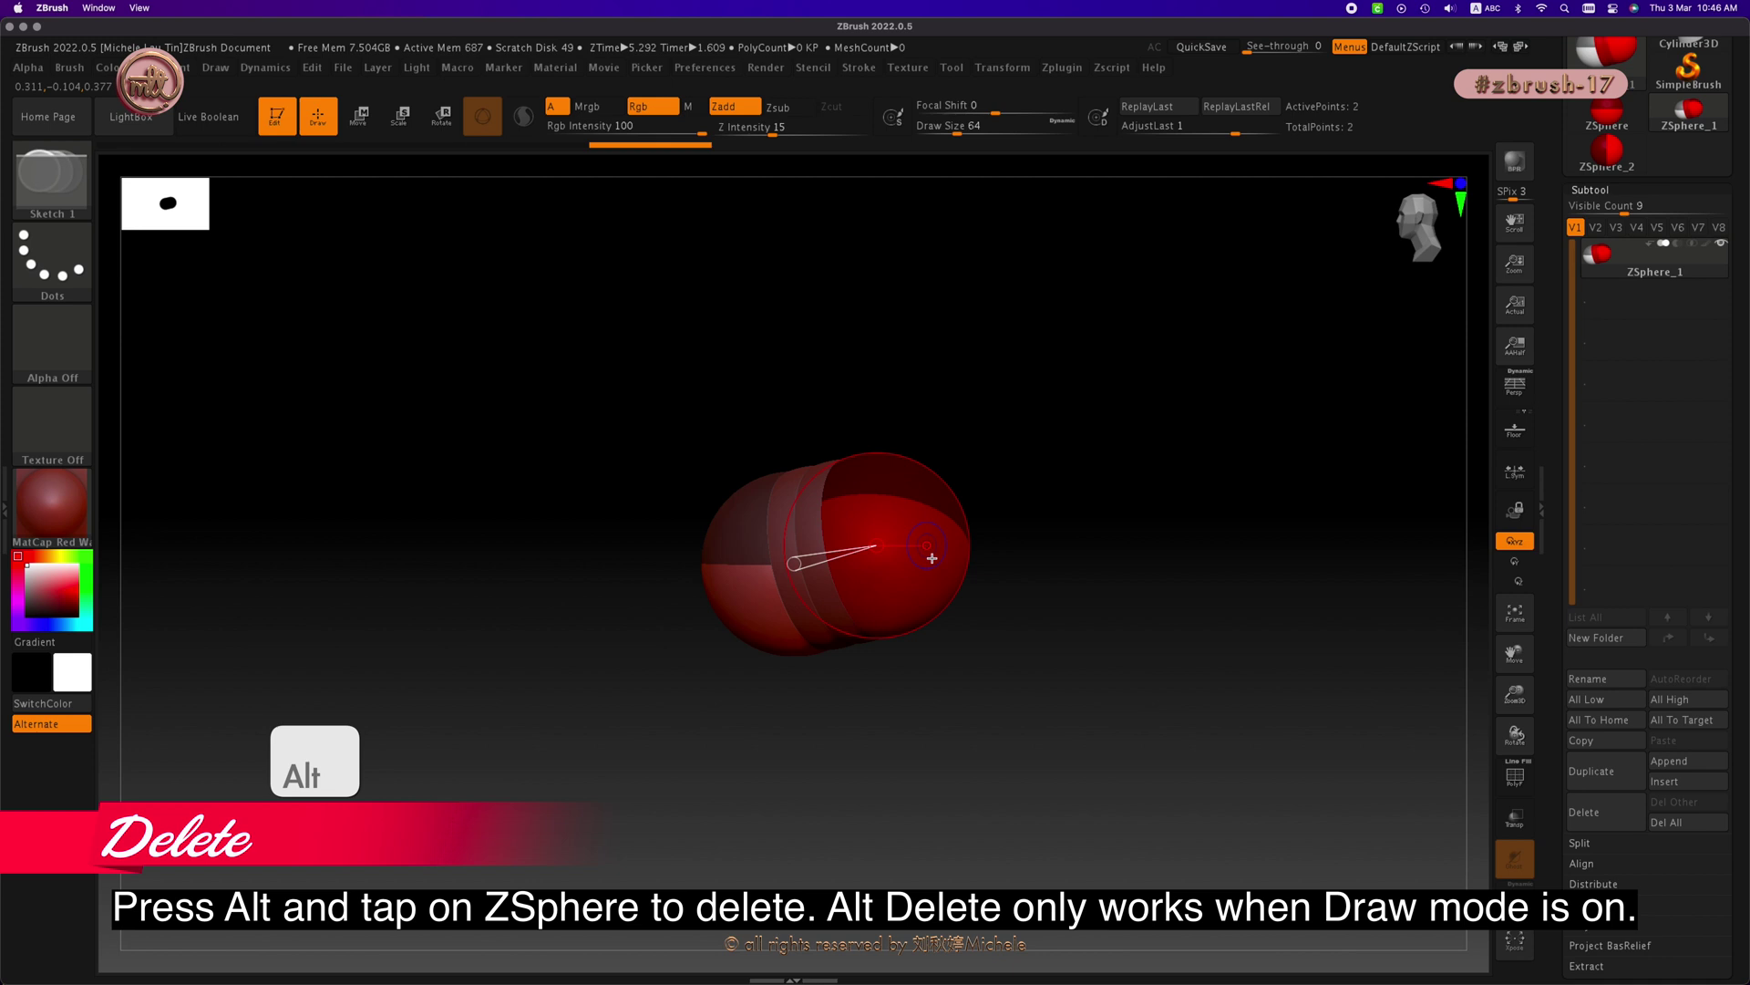
{"action": "key", "text": "q"}
{"action": "left_click", "coordinate": [930, 552], "text": "alt"}
Step: Draw a same-size child ZSphere, move it away from the root and scale it down in one continuous stroke, then undo it
{"action": "left_click_drag", "start_coordinate": [886, 563], "coordinate": [926, 567]}
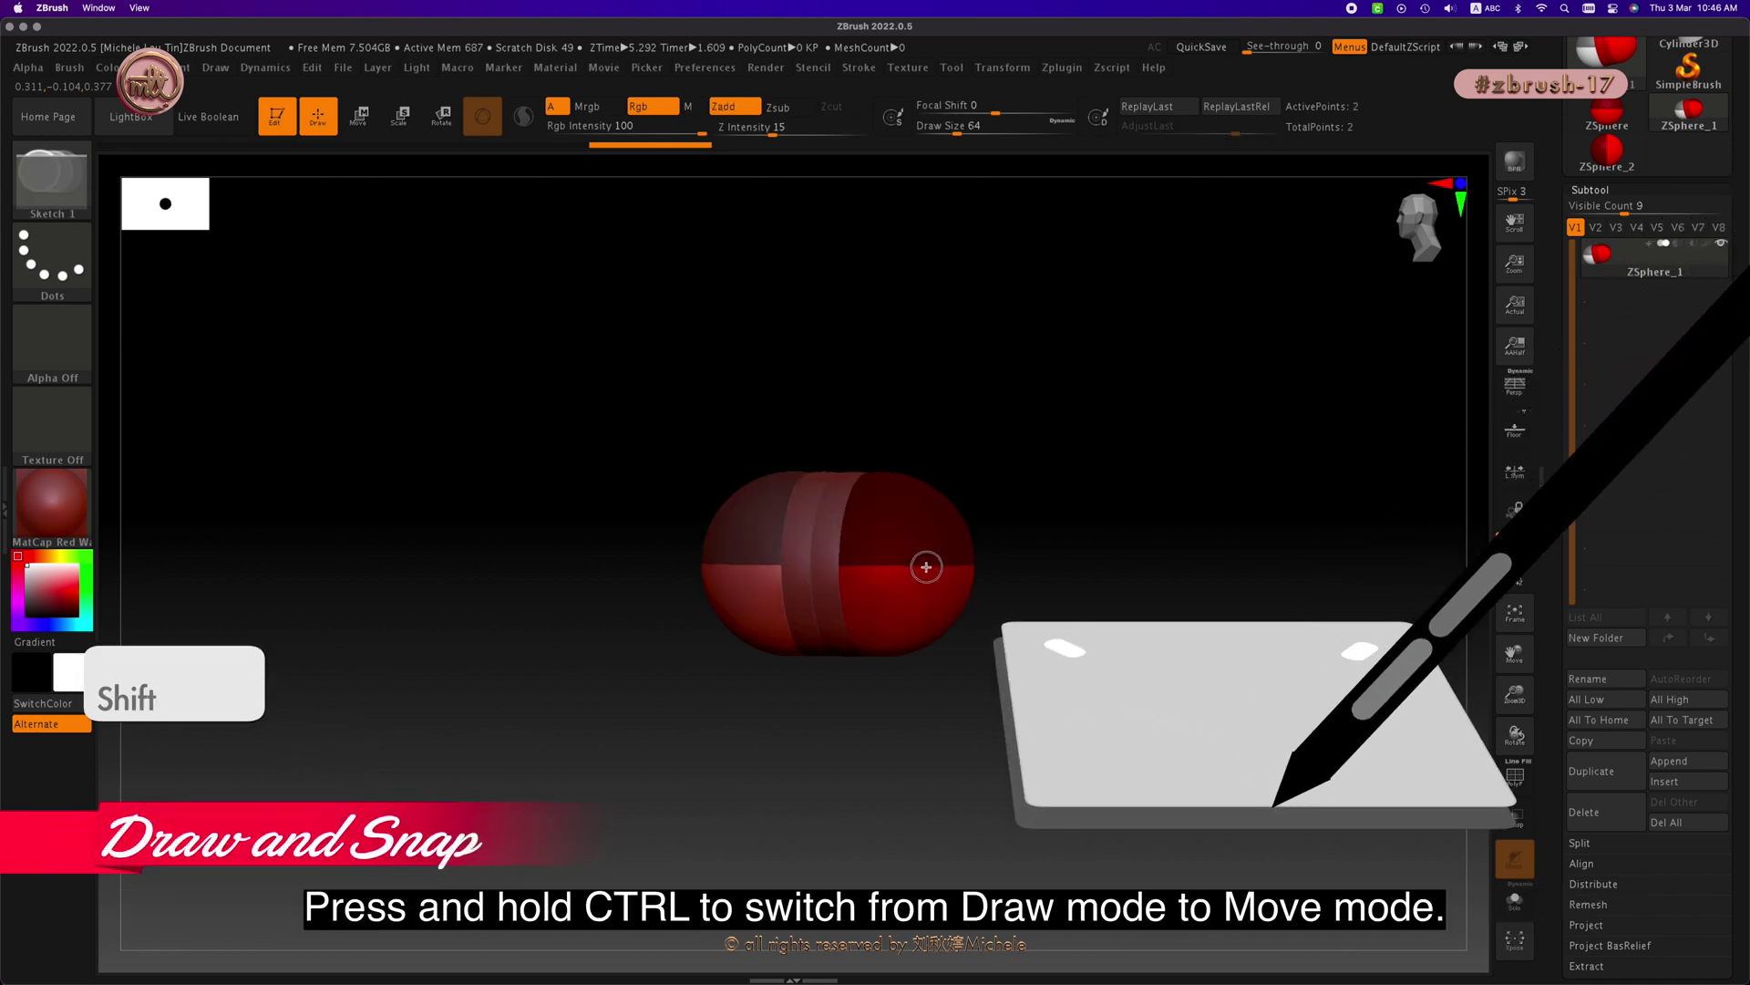
{"action": "key", "text": "ctrl"}
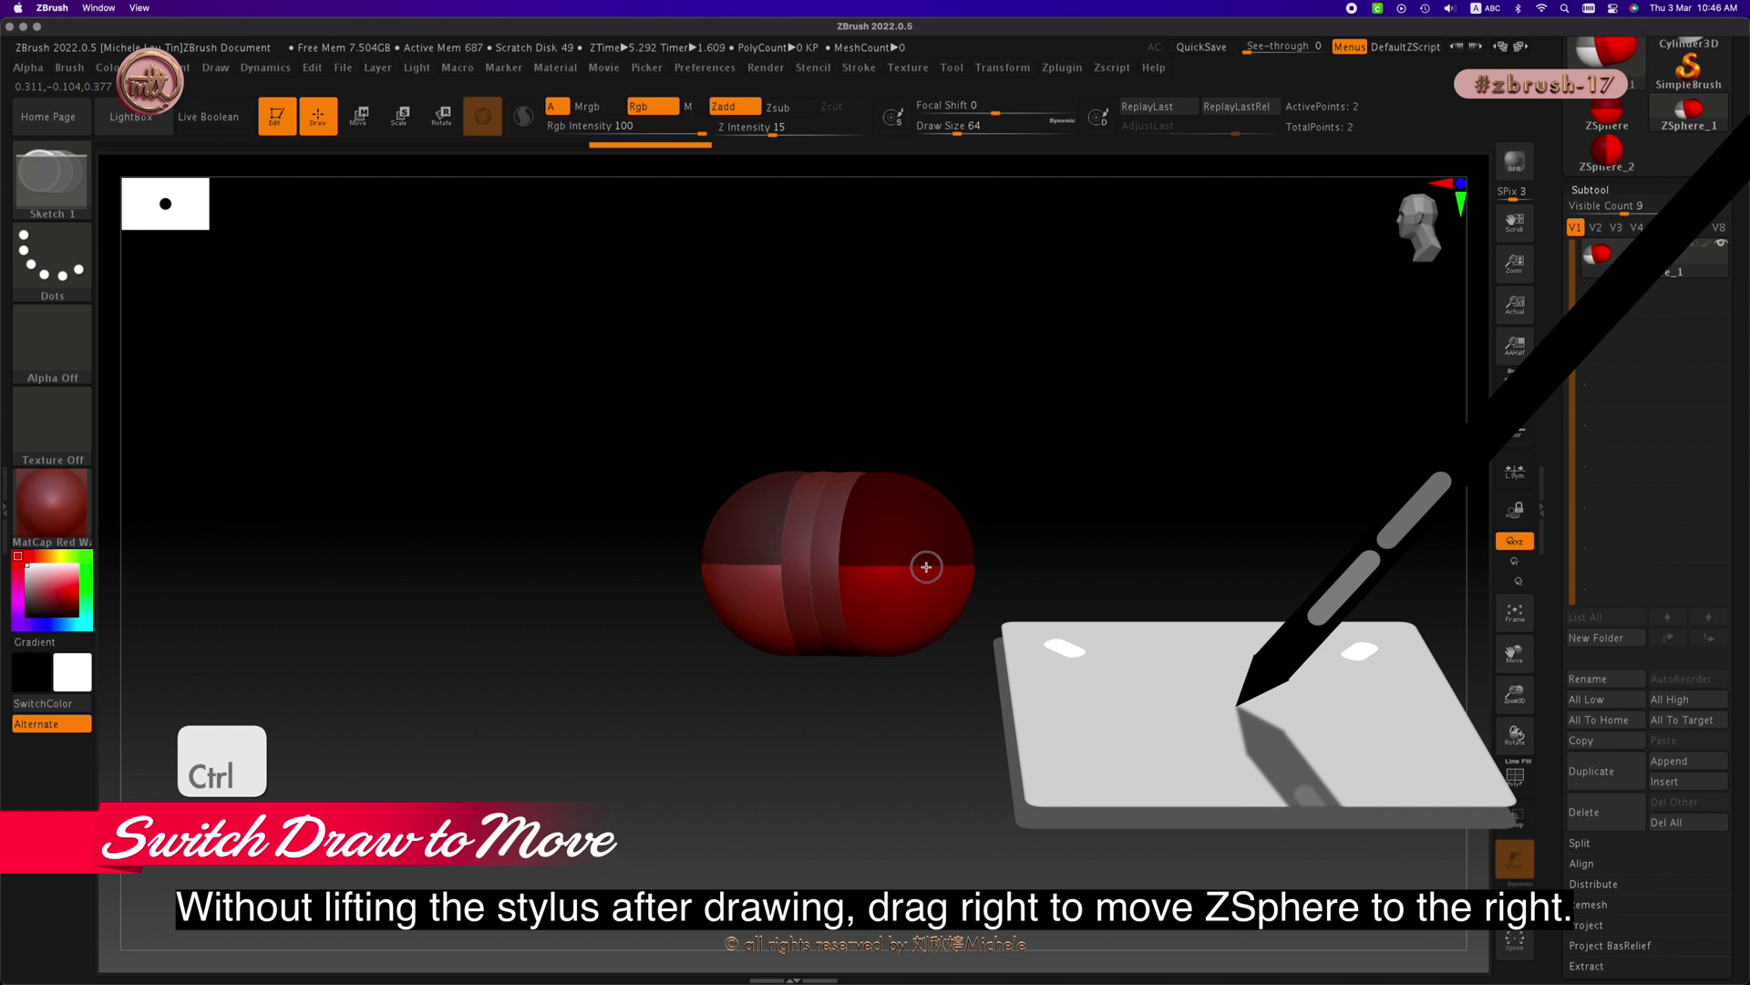
{"action": "left_click_drag", "start_coordinate": [927, 566], "coordinate": [1397, 590]}
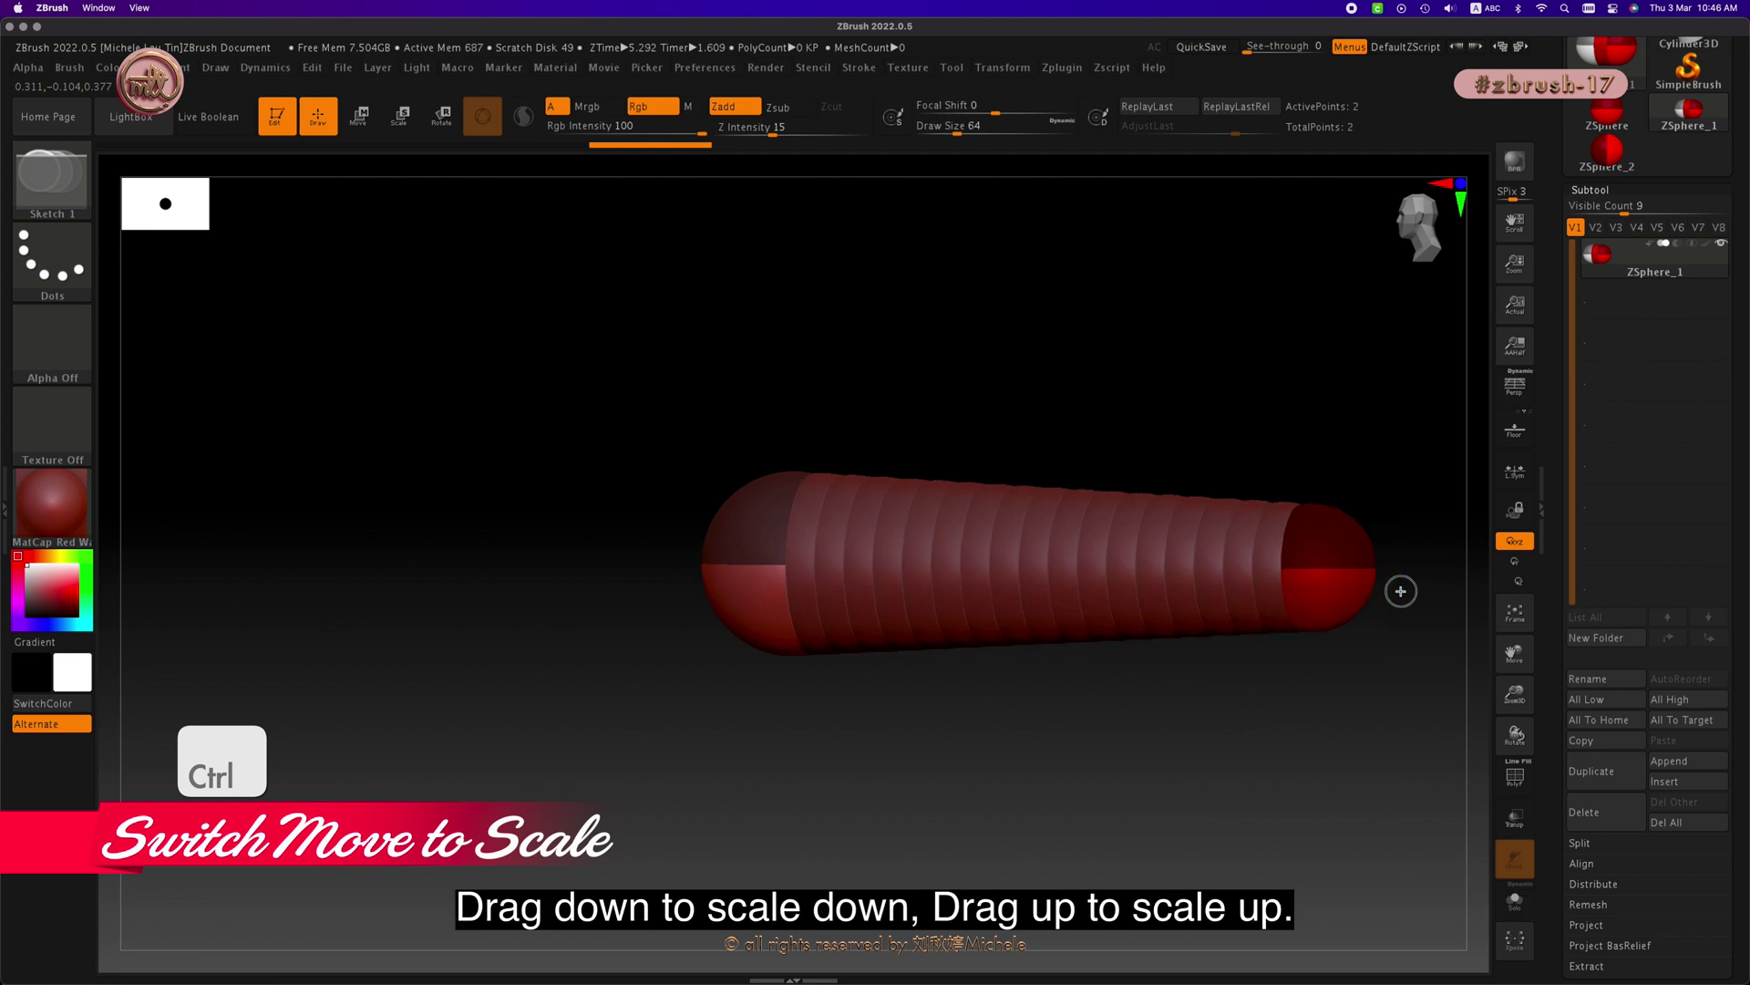
{"action": "left_click_drag", "start_coordinate": [1394, 614], "coordinate": [1337, 735], "text": "ctrl"}
{"action": "key", "text": "ctrl+z"}
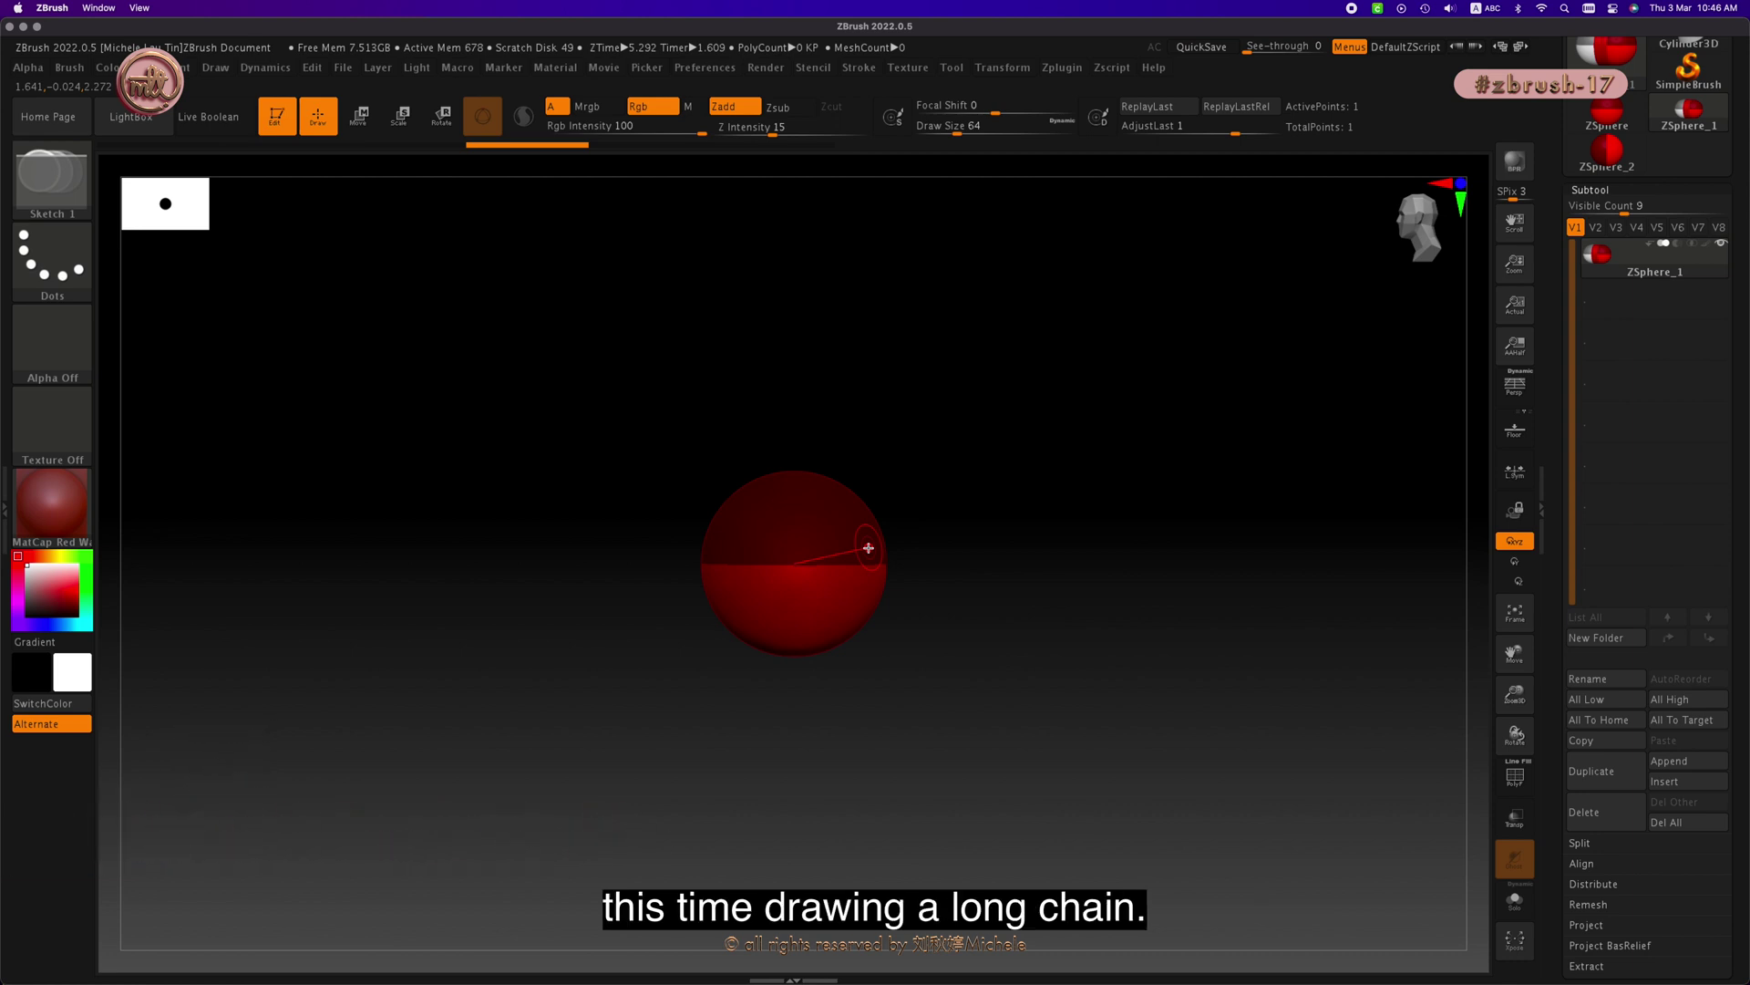
Step: Draw a long bending chain of same-size ZSpheres outward from the root ZSphere
{"action": "key", "text": "q"}
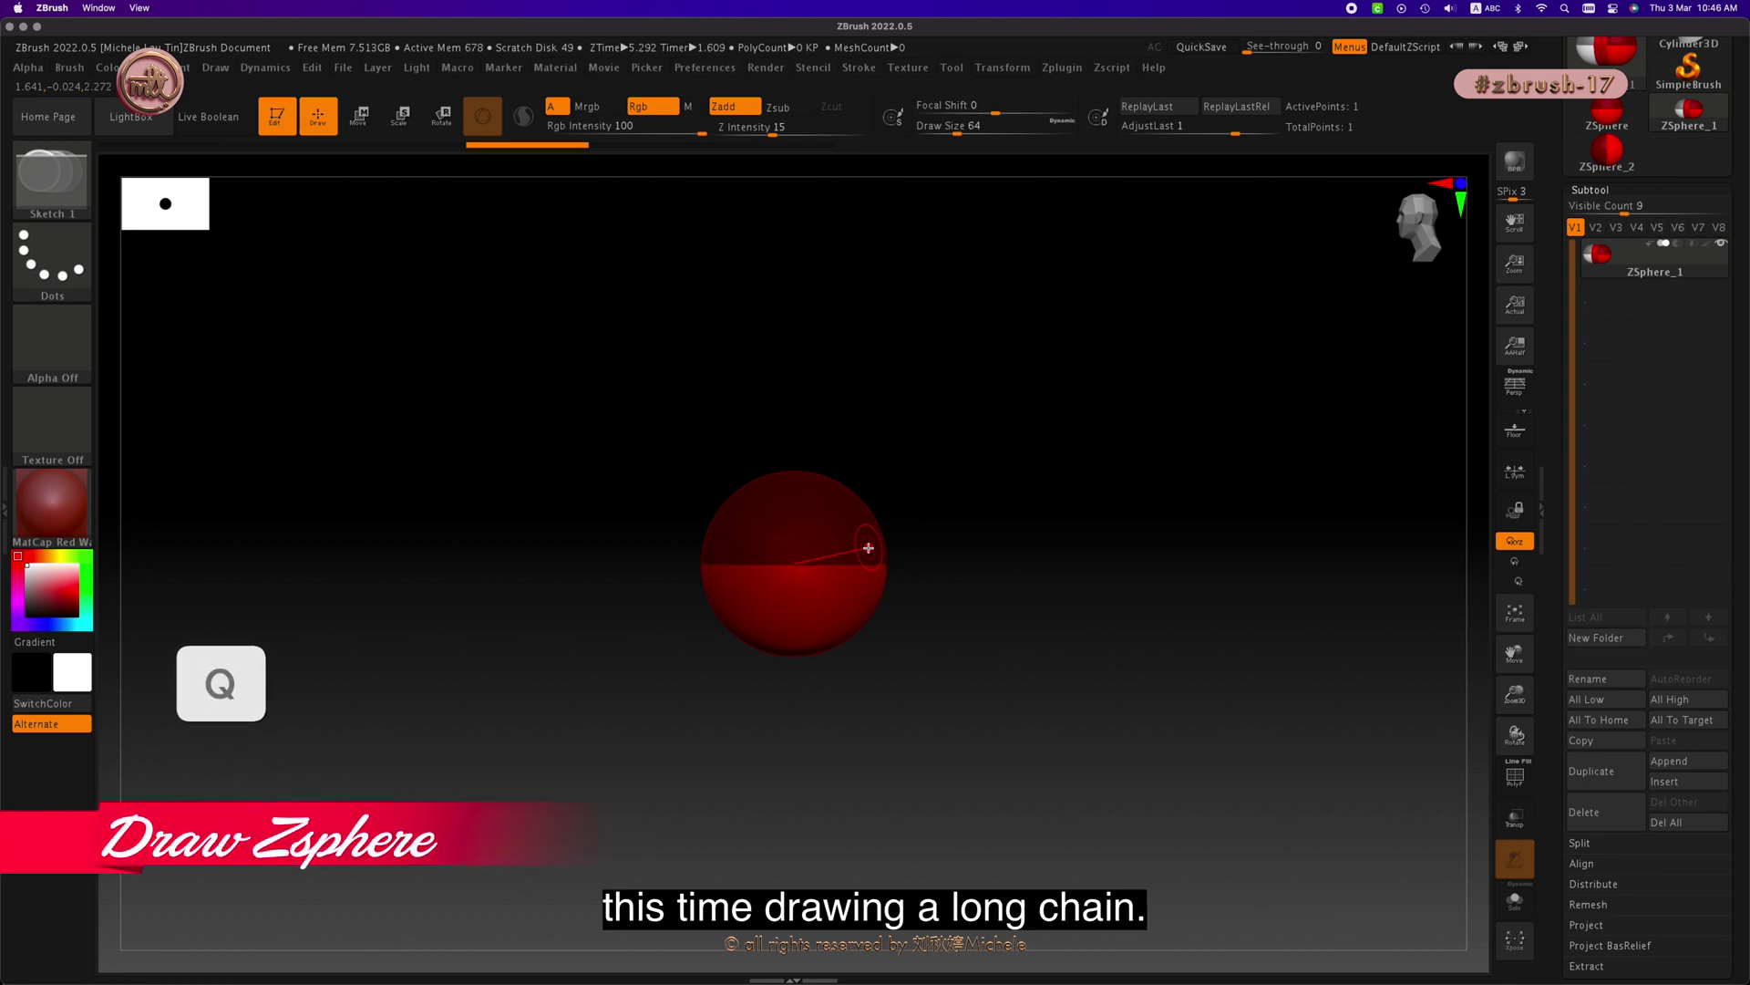
{"action": "left_click_drag", "start_coordinate": [869, 548], "coordinate": [1406, 566], "text": "shift"}
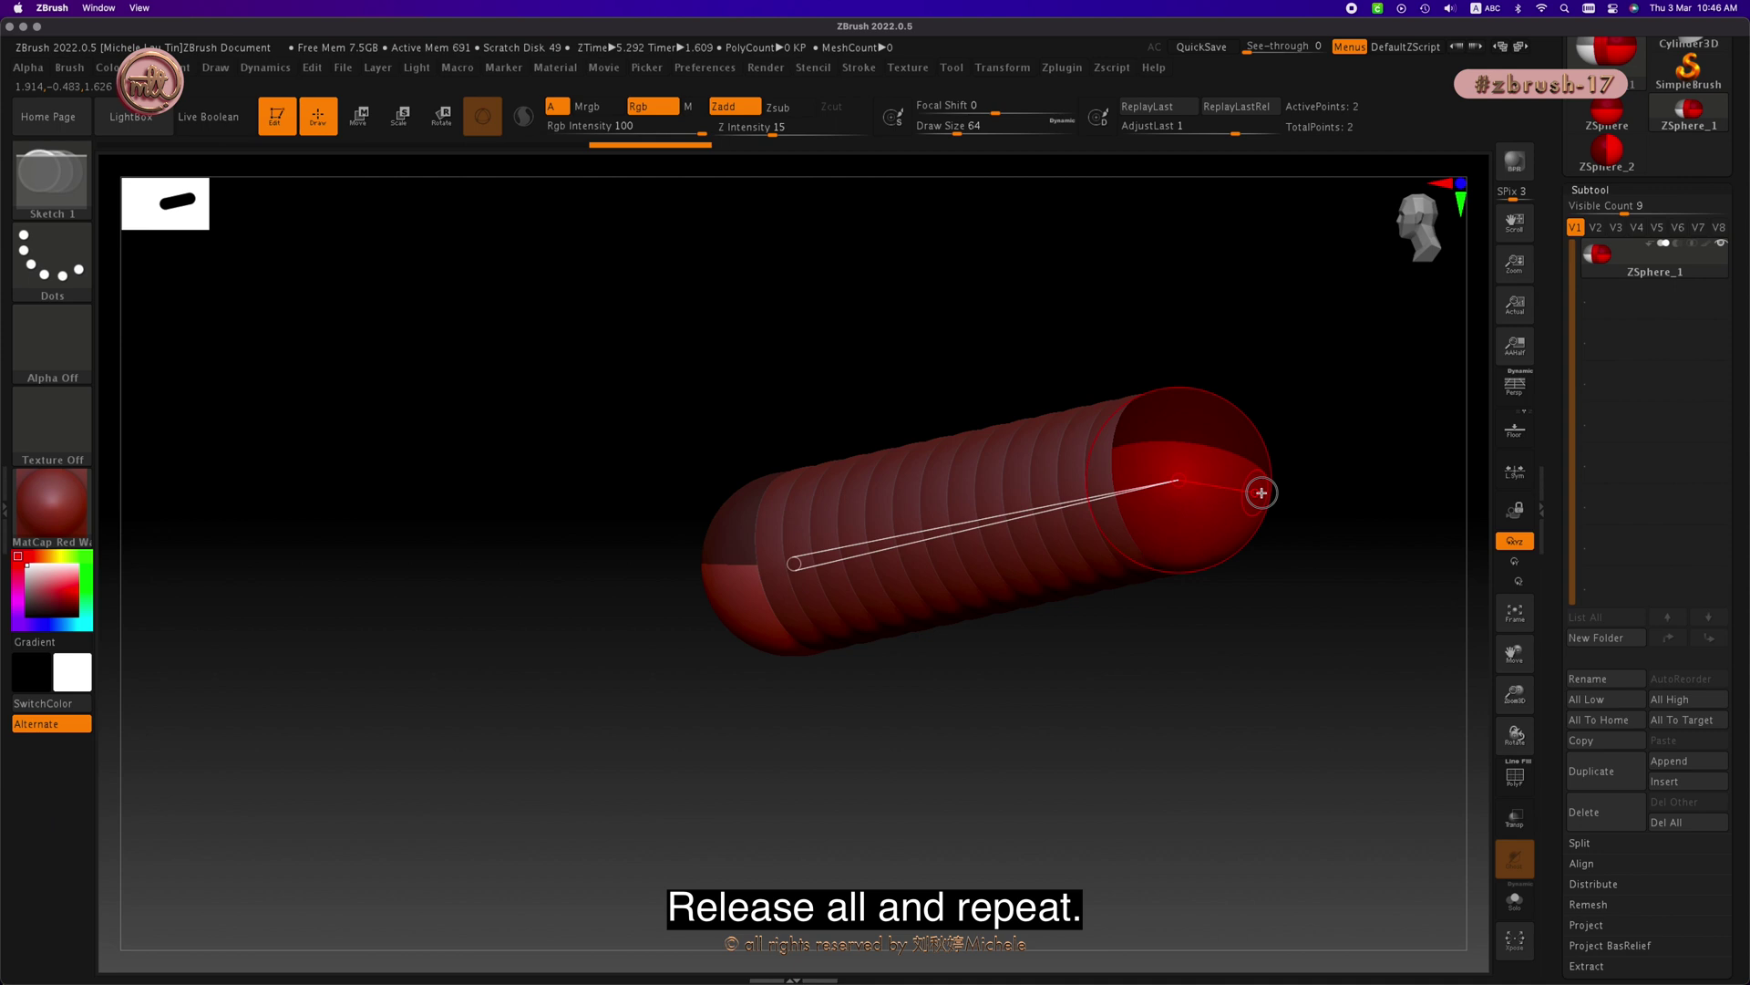
{"action": "mouse_move", "coordinate": [1262, 492]}
{"action": "left_mouse_down"}
{"action": "mouse_move", "coordinate": [1528, 665]}
{"action": "mouse_move", "coordinate": [1422, 575]}
{"action": "mouse_move", "coordinate": [1164, 867]}
{"action": "mouse_move", "coordinate": [1206, 805]}
{"action": "left_mouse_up"}
{"action": "mouse_move", "coordinate": [1337, 766]}
{"action": "left_mouse_down"}
{"action": "mouse_move", "coordinate": [1043, 829]}
{"action": "mouse_move", "coordinate": [1042, 866]}
{"action": "mouse_move", "coordinate": [972, 860]}
{"action": "mouse_move", "coordinate": [587, 711]}
{"action": "mouse_move", "coordinate": [682, 675]}
{"action": "mouse_move", "coordinate": [680, 765]}
{"action": "mouse_move", "coordinate": [586, 812]}
{"action": "mouse_move", "coordinate": [277, 851]}
{"action": "mouse_move", "coordinate": [202, 775]}
{"action": "left_mouse_up"}
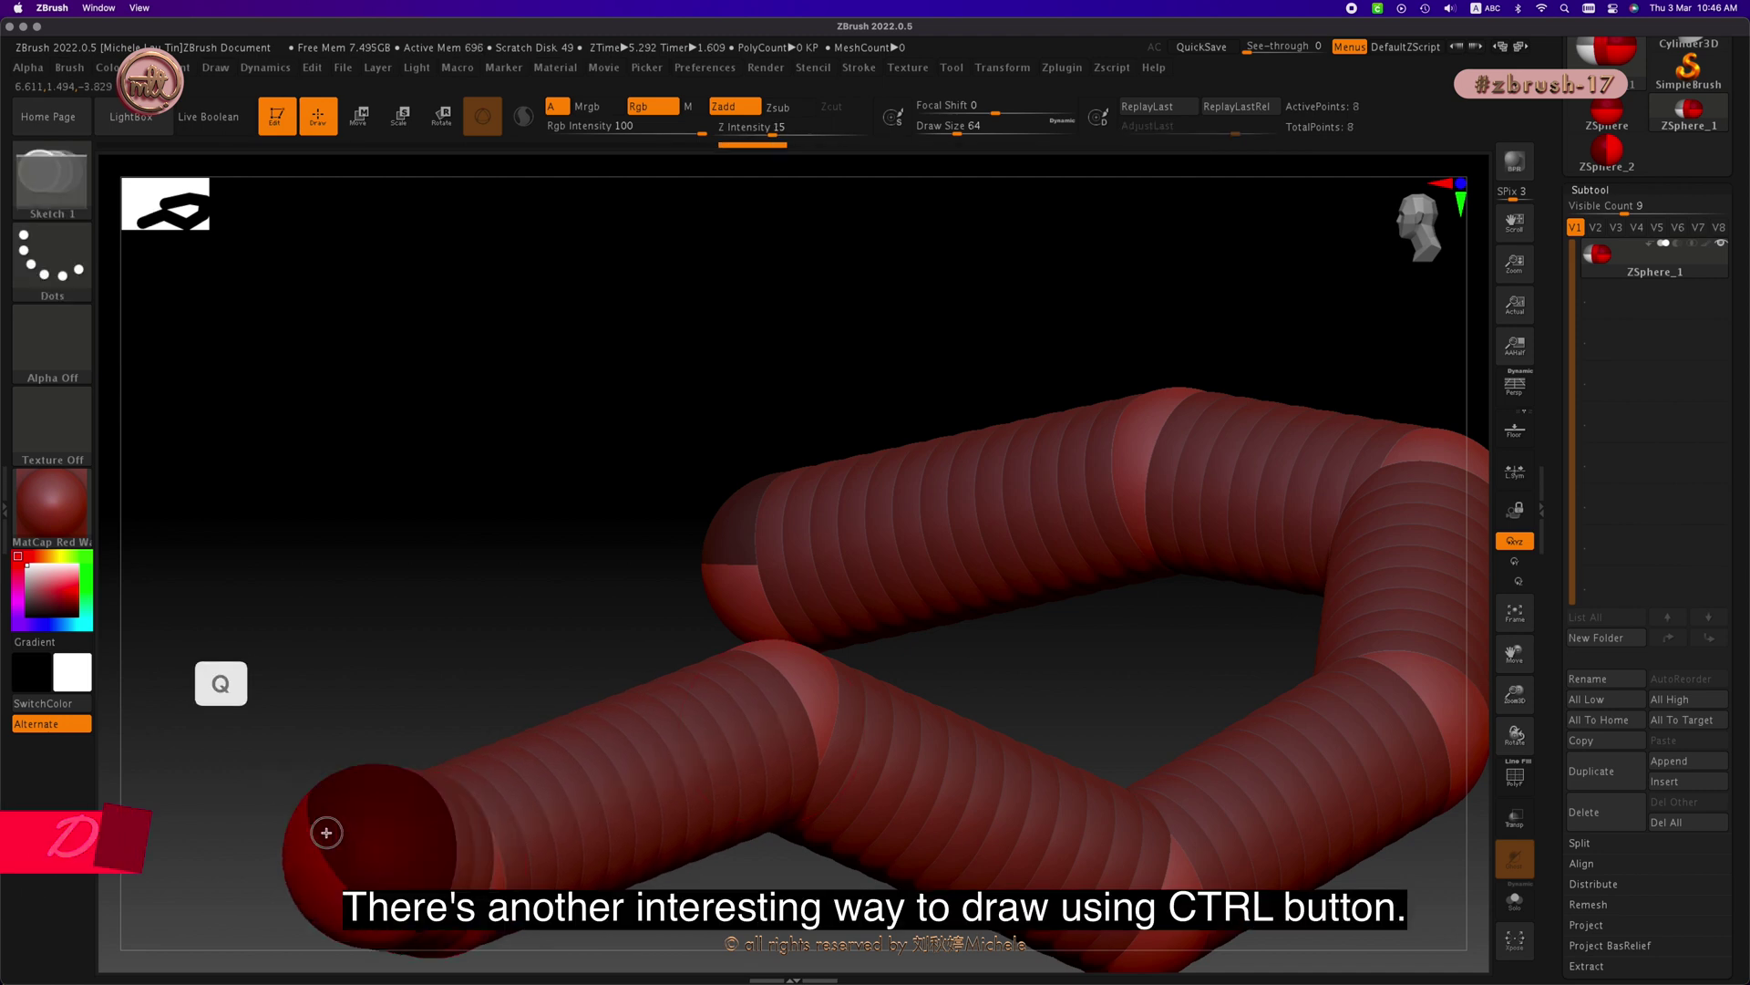
Step: Draw a continuous 3D Bezier line of ZSpheres spiralling around the root ZSphere
{"action": "key", "text": "q"}
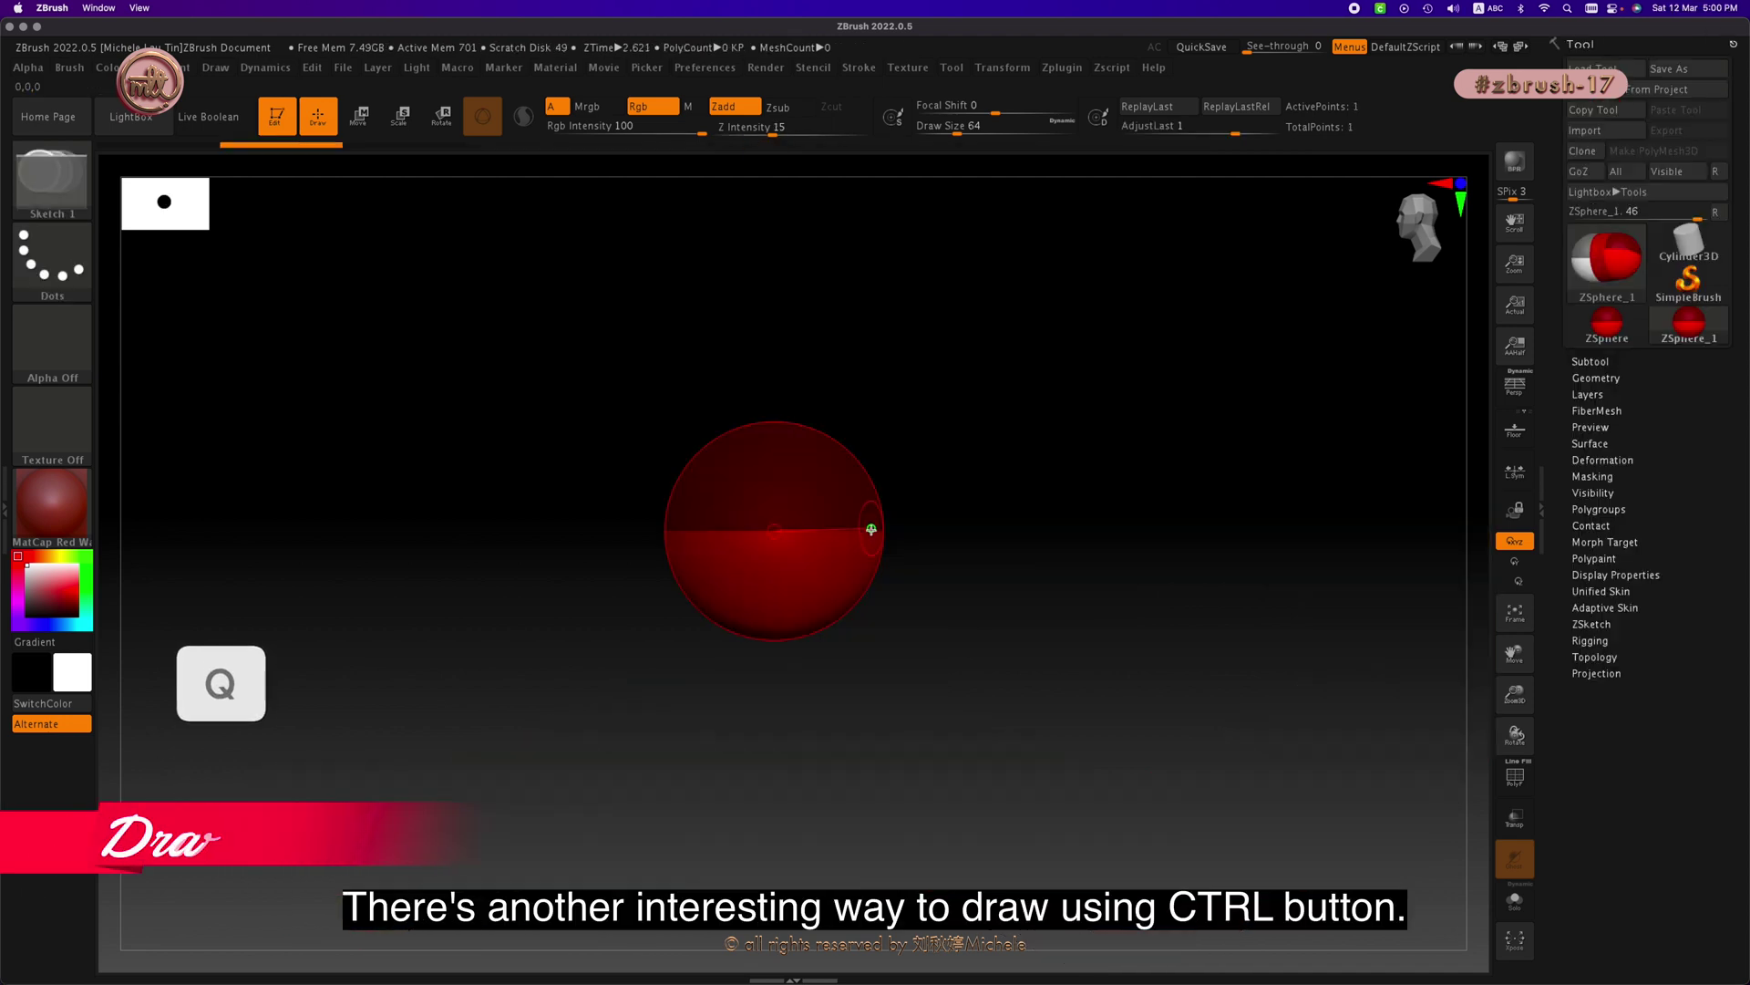
{"action": "left_click_drag", "start_coordinate": [868, 522], "coordinate": [989, 541]}
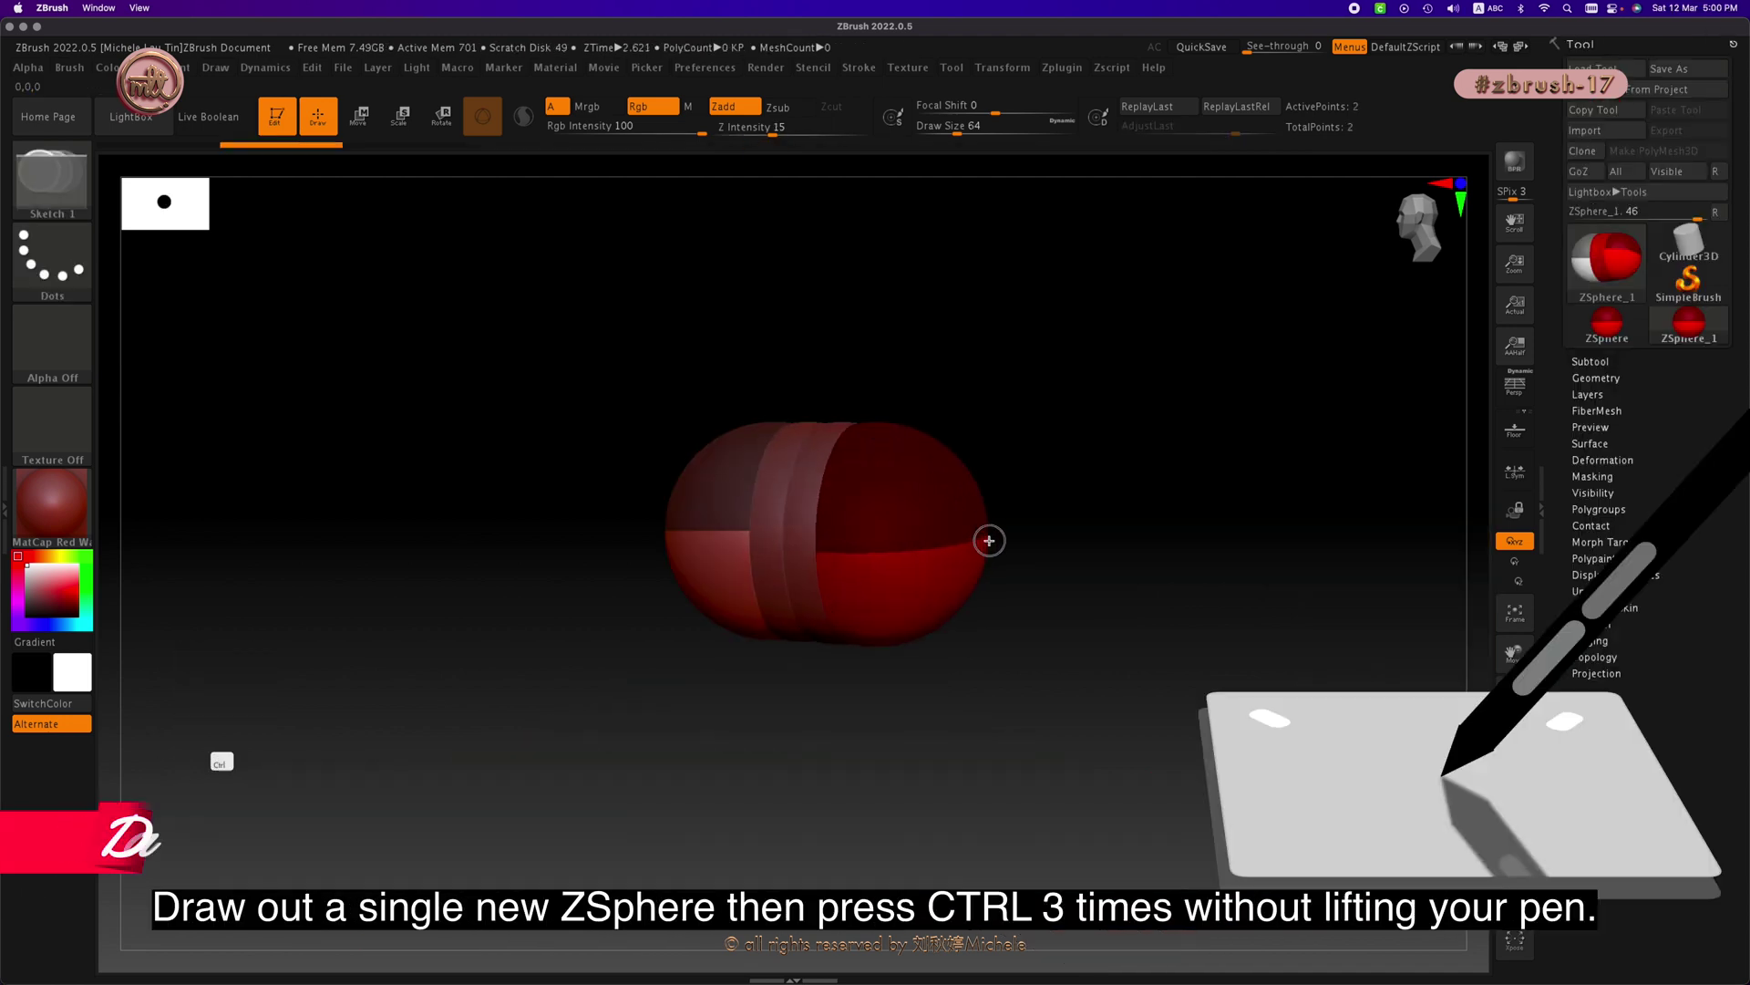
{"action": "key", "text": "ctrl"}
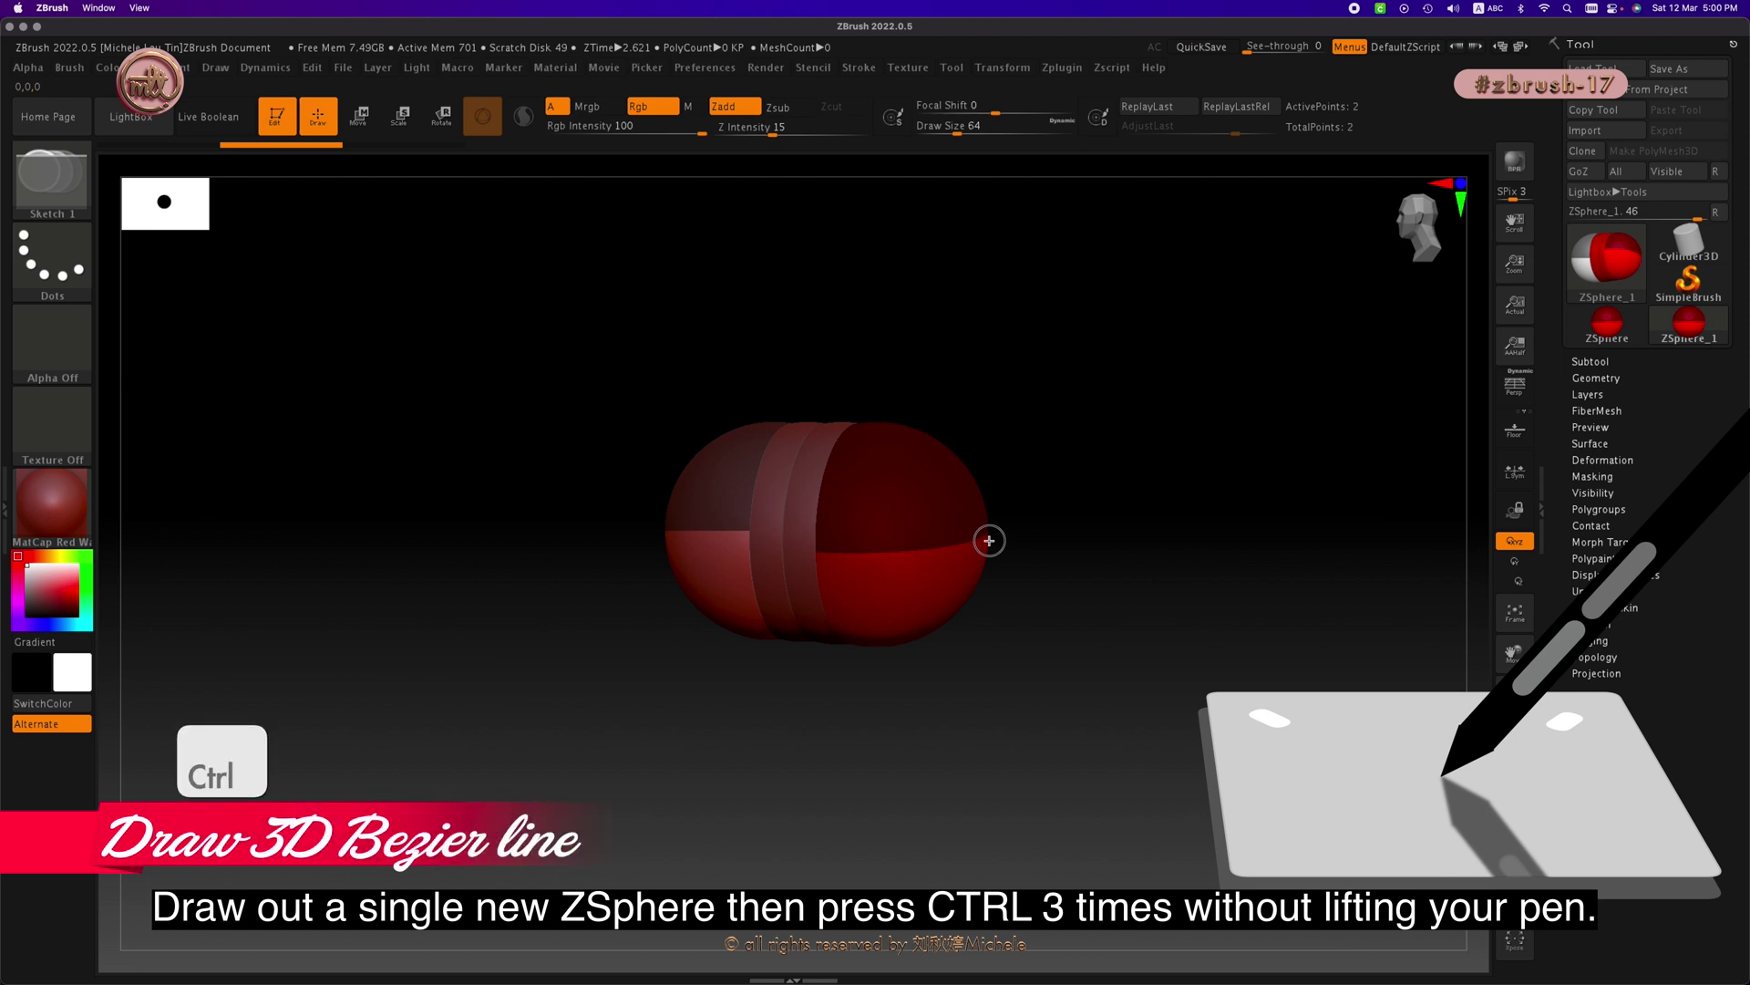
{"action": "key", "text": "ctrl"}
{"action": "mouse_move", "coordinate": [989, 541]}
{"action": "left_mouse_down"}
{"action": "mouse_move", "coordinate": [1012, 375]}
{"action": "mouse_move", "coordinate": [704, 344]}
{"action": "mouse_move", "coordinate": [601, 614]}
{"action": "mouse_move", "coordinate": [887, 797]}
{"action": "mouse_move", "coordinate": [1222, 664]}
{"action": "mouse_move", "coordinate": [1315, 331]}
{"action": "mouse_move", "coordinate": [775, 173]}
{"action": "mouse_move", "coordinate": [359, 222]}
{"action": "mouse_move", "coordinate": [325, 586]}
{"action": "mouse_move", "coordinate": [406, 788]}
{"action": "left_mouse_up"}
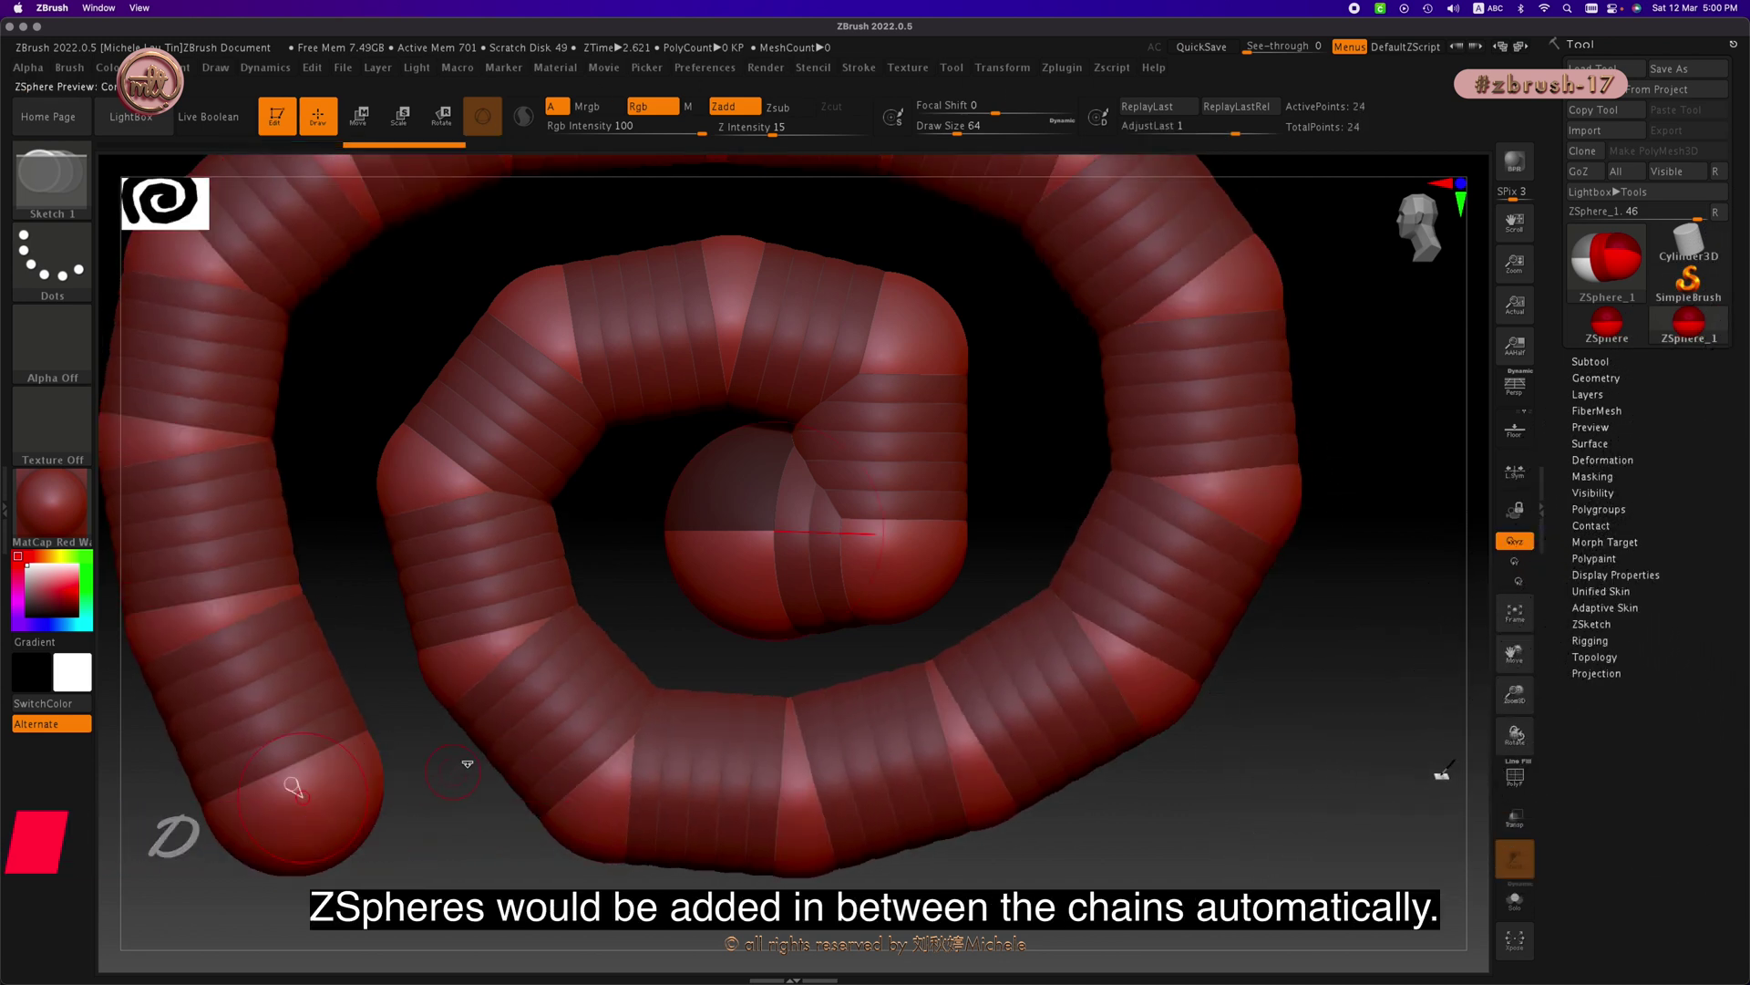
Step: Draw pressure-sensitive ZSphere chains of varying thickness from the root ZSphere and preview the adaptive skin
{"action": "key", "text": "a"}
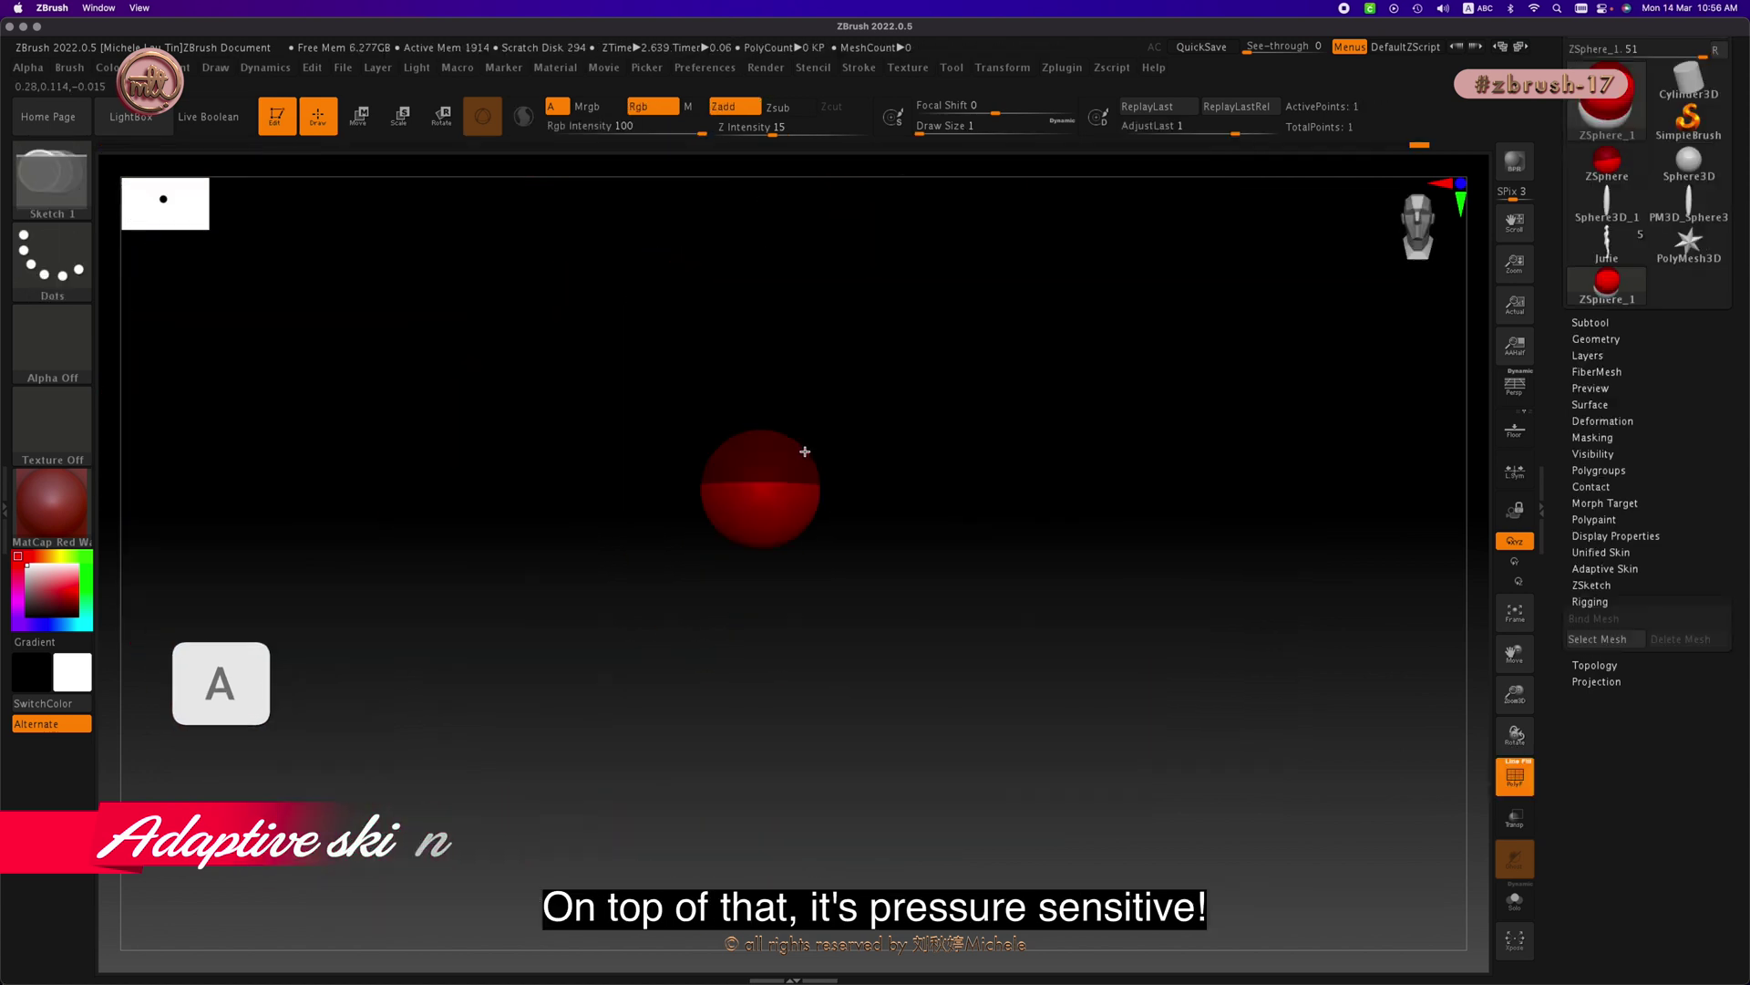
{"action": "mouse_move", "coordinate": [834, 467]}
{"action": "left_mouse_down"}
{"action": "mouse_move", "coordinate": [863, 416]}
{"action": "mouse_move", "coordinate": [961, 399]}
{"action": "mouse_move", "coordinate": [1016, 428]}
{"action": "mouse_move", "coordinate": [1035, 497]}
{"action": "left_mouse_up"}
{"action": "mouse_move", "coordinate": [1016, 625]}
{"action": "left_mouse_down"}
{"action": "mouse_move", "coordinate": [878, 715]}
{"action": "mouse_move", "coordinate": [887, 769]}
{"action": "mouse_move", "coordinate": [1103, 828]}
{"action": "mouse_move", "coordinate": [1219, 812]}
{"action": "mouse_move", "coordinate": [1430, 635]}
{"action": "left_mouse_up"}
{"action": "left_click_drag", "start_coordinate": [1460, 605], "coordinate": [1469, 592]}
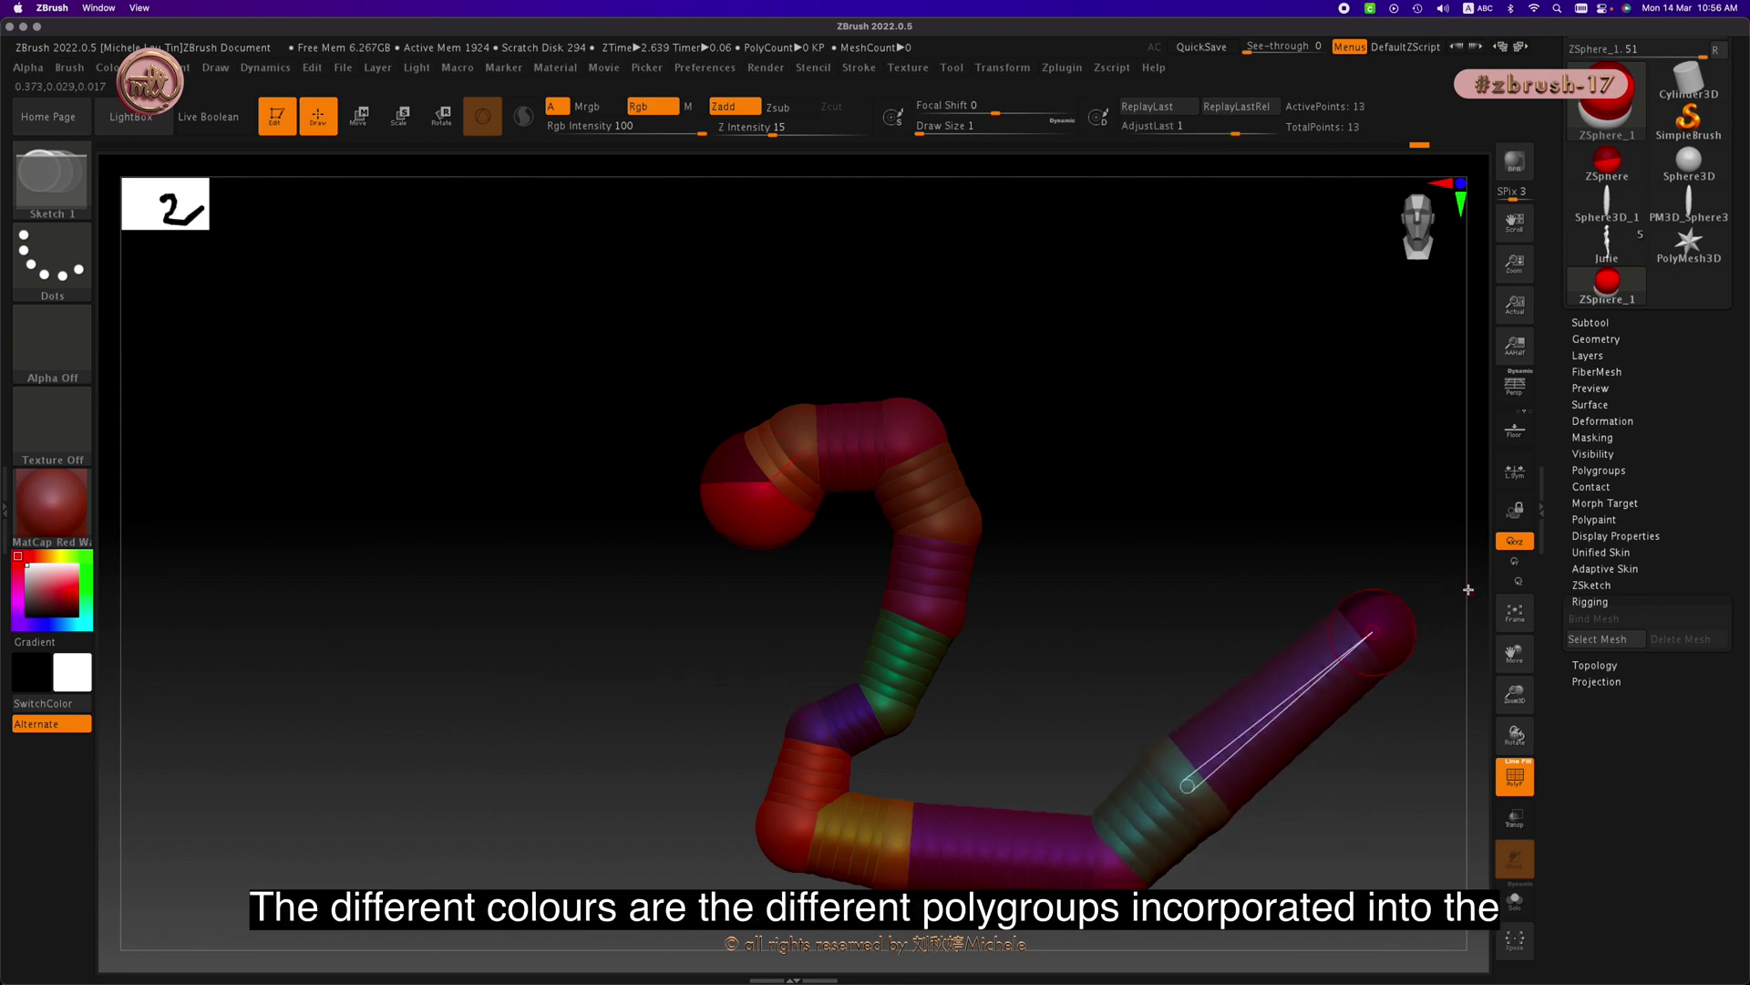
{"action": "key", "text": "a"}
{"action": "key", "text": "a"}
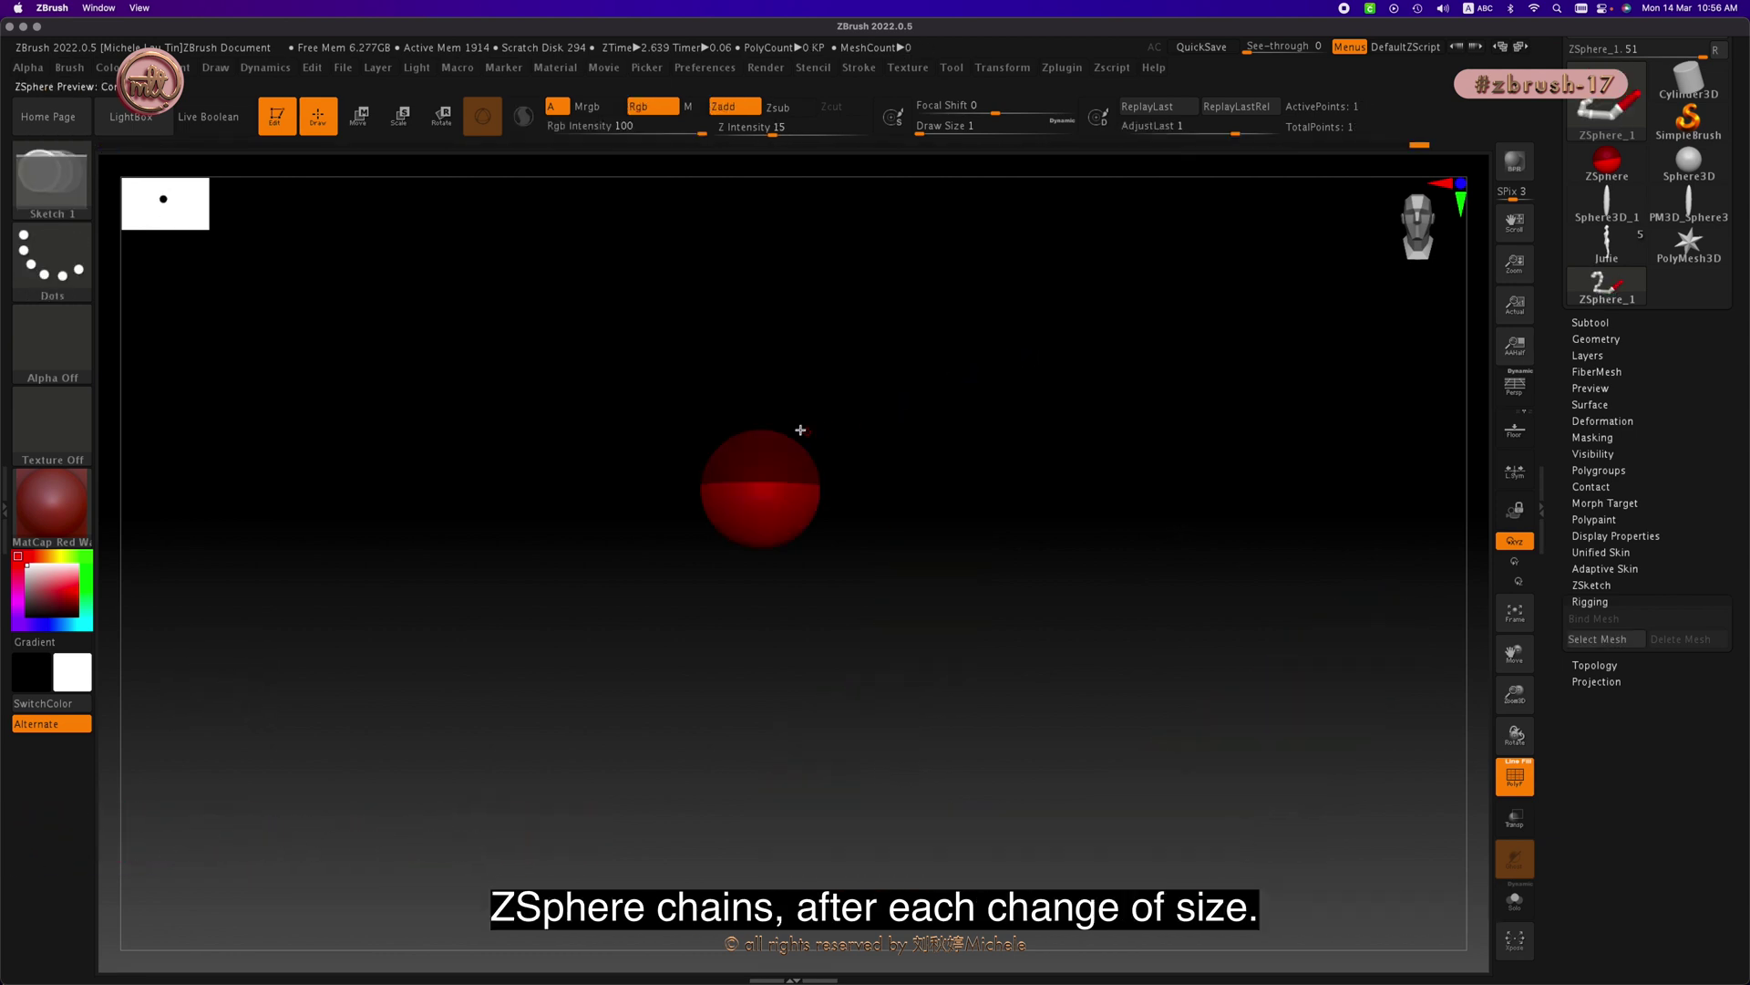
{"action": "mouse_move", "coordinate": [797, 439]}
{"action": "left_mouse_down"}
{"action": "mouse_move", "coordinate": [863, 379]}
{"action": "mouse_move", "coordinate": [984, 373]}
{"action": "mouse_move", "coordinate": [1038, 469]}
{"action": "mouse_move", "coordinate": [991, 612]}
{"action": "mouse_move", "coordinate": [893, 673]}
{"action": "mouse_move", "coordinate": [793, 699]}
{"action": "mouse_move", "coordinate": [714, 669]}
{"action": "mouse_move", "coordinate": [664, 569]}
{"action": "mouse_move", "coordinate": [655, 497]}
{"action": "mouse_move", "coordinate": [677, 372]}
{"action": "left_mouse_up"}
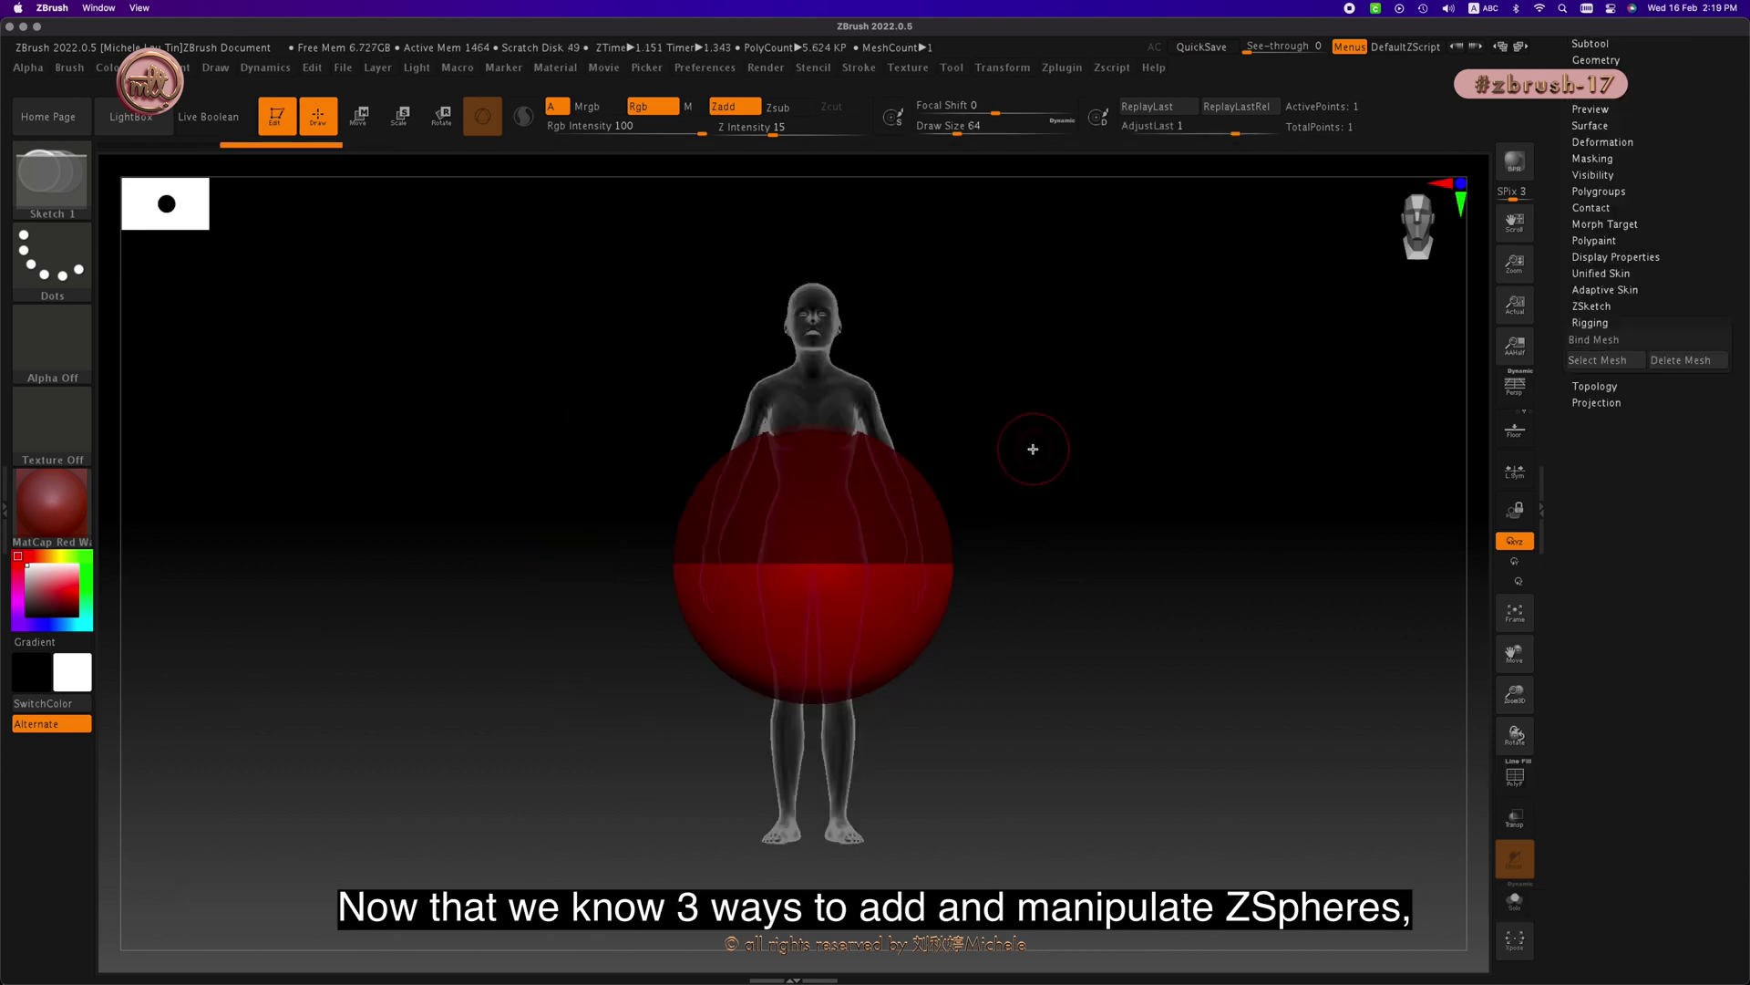
Step: Scale the root ZSphere down to a small sphere that fits inside the body's pelvis
{"action": "key", "text": "w"}
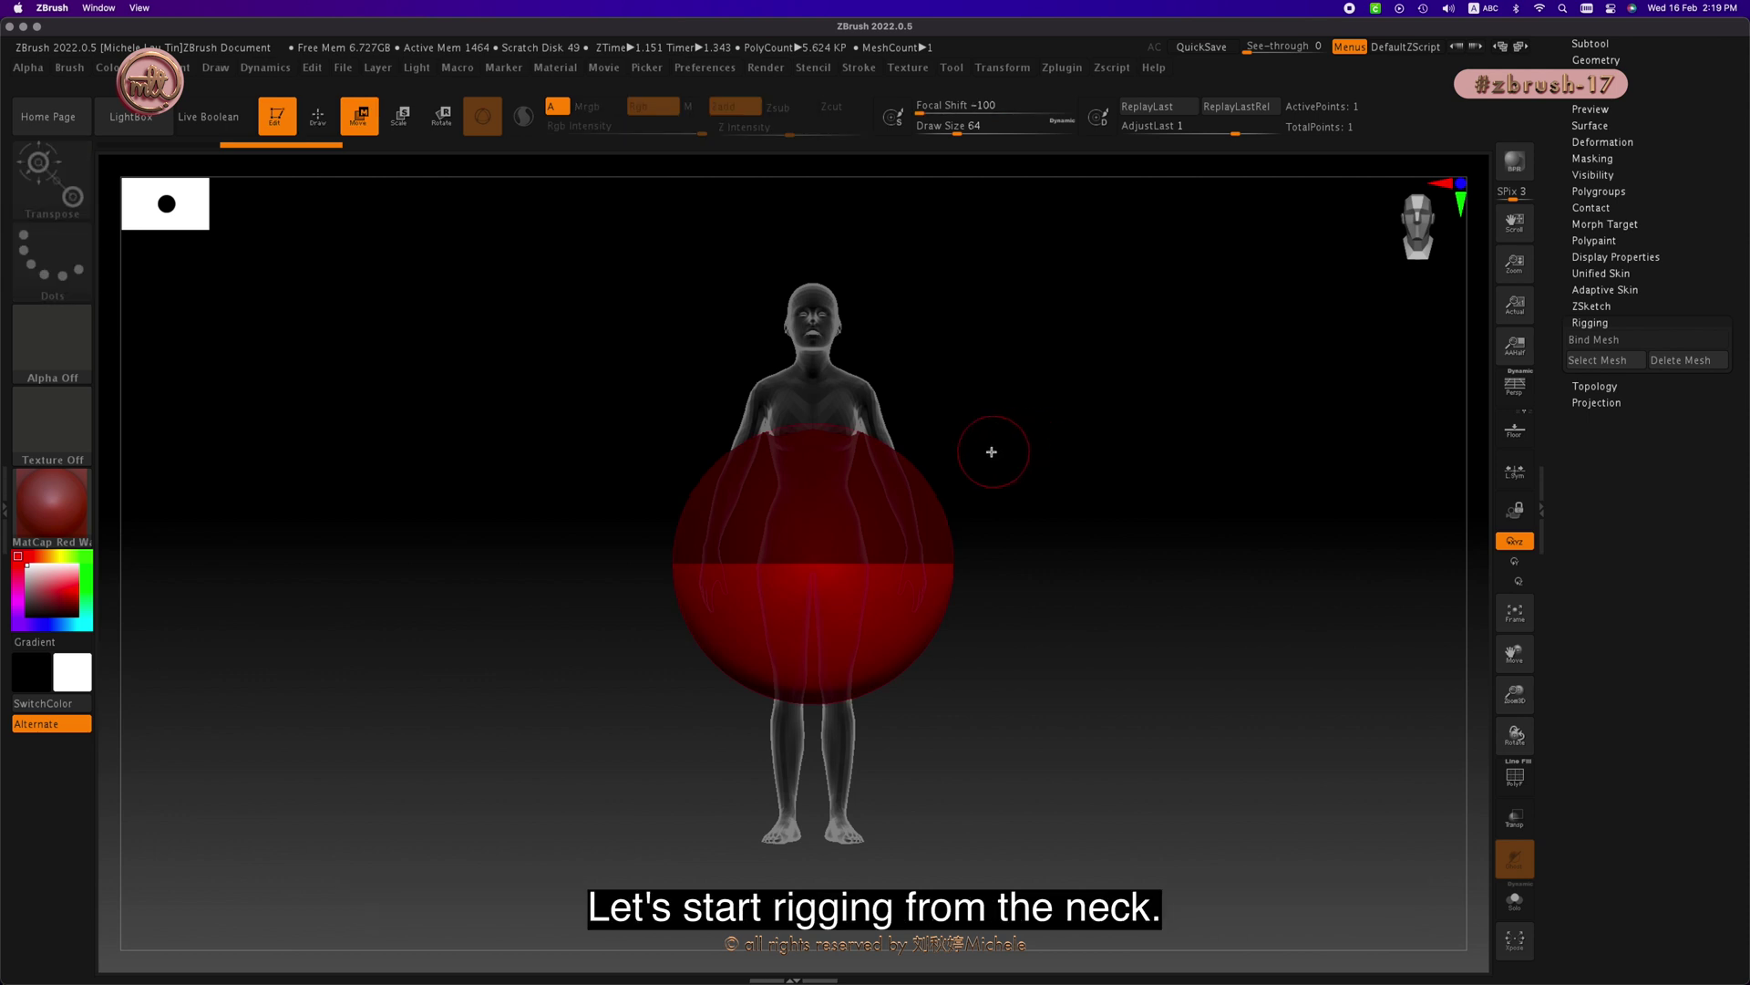
{"action": "key", "text": "q"}
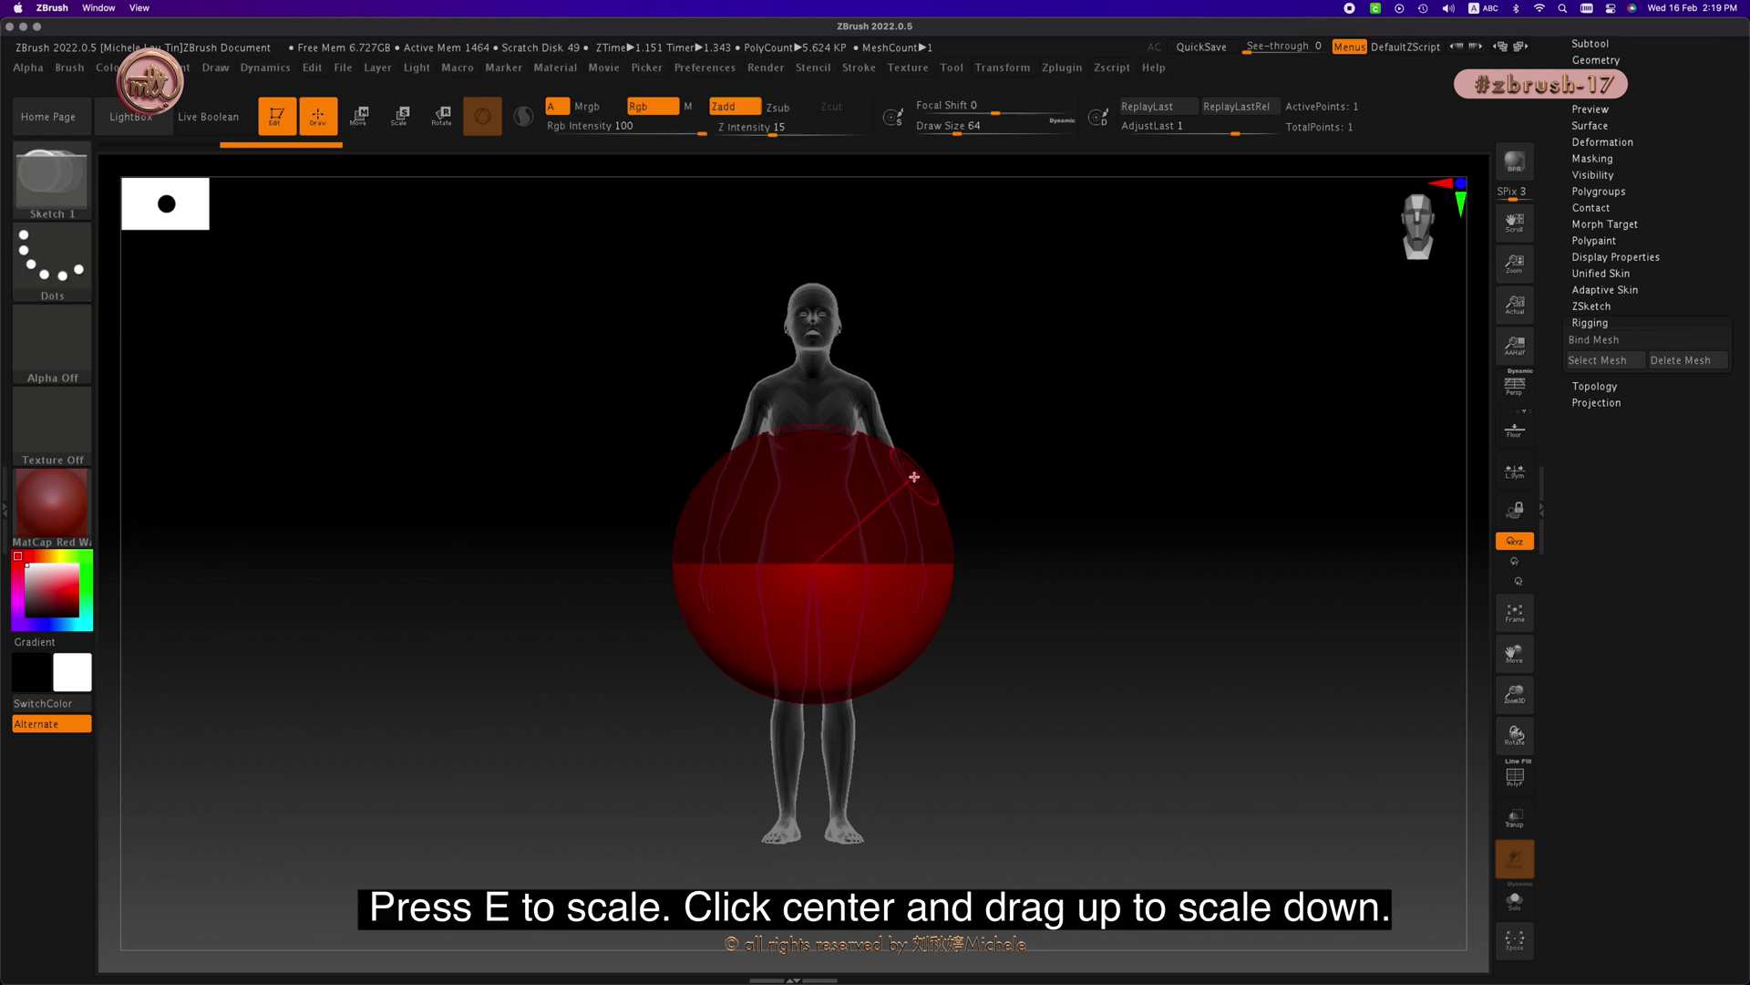
{"action": "key", "text": "e"}
{"action": "left_click_drag", "start_coordinate": [862, 537], "coordinate": [960, 402]}
{"action": "left_click_drag", "start_coordinate": [832, 541], "coordinate": [1211, 253]}
{"action": "mouse_move", "coordinate": [1020, 461]}
{"action": "left_mouse_down"}
{"action": "mouse_move", "coordinate": [981, 461]}
{"action": "mouse_move", "coordinate": [1040, 459]}
{"action": "left_mouse_up"}
Step: Move the root ZSphere up to the base of the neck and scale it down further to fit inside
{"action": "key", "text": "w"}
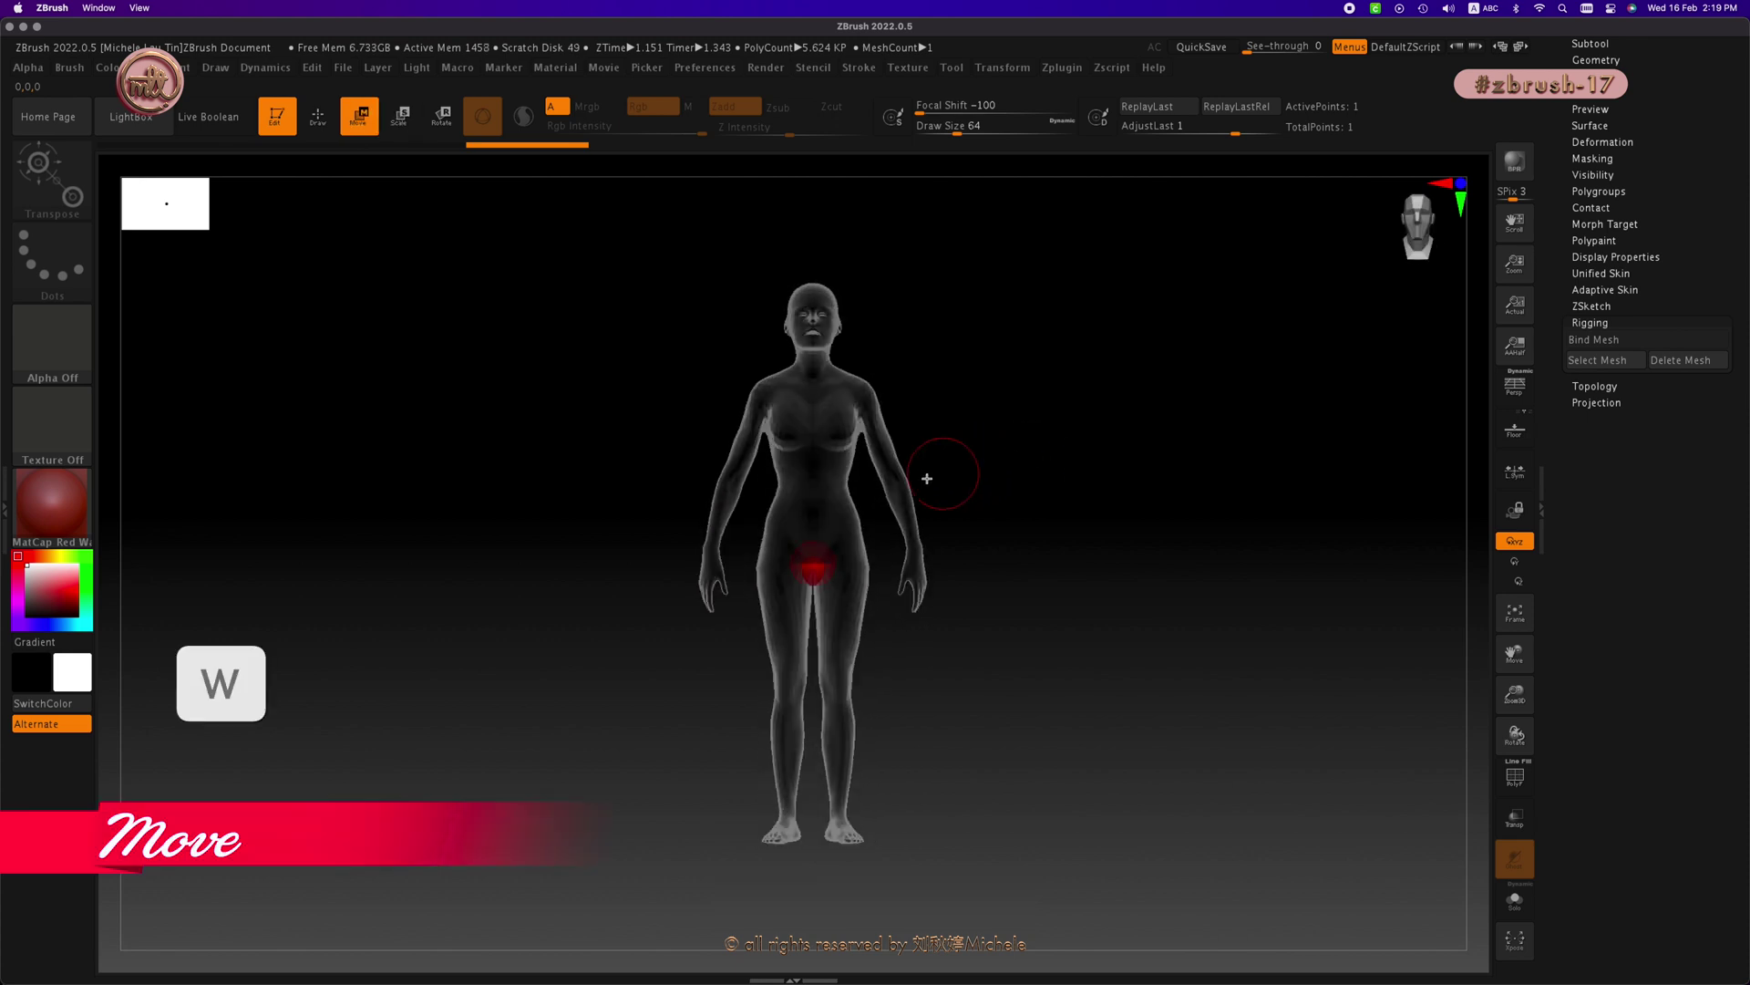
{"action": "left_click_drag", "start_coordinate": [813, 567], "coordinate": [820, 387]}
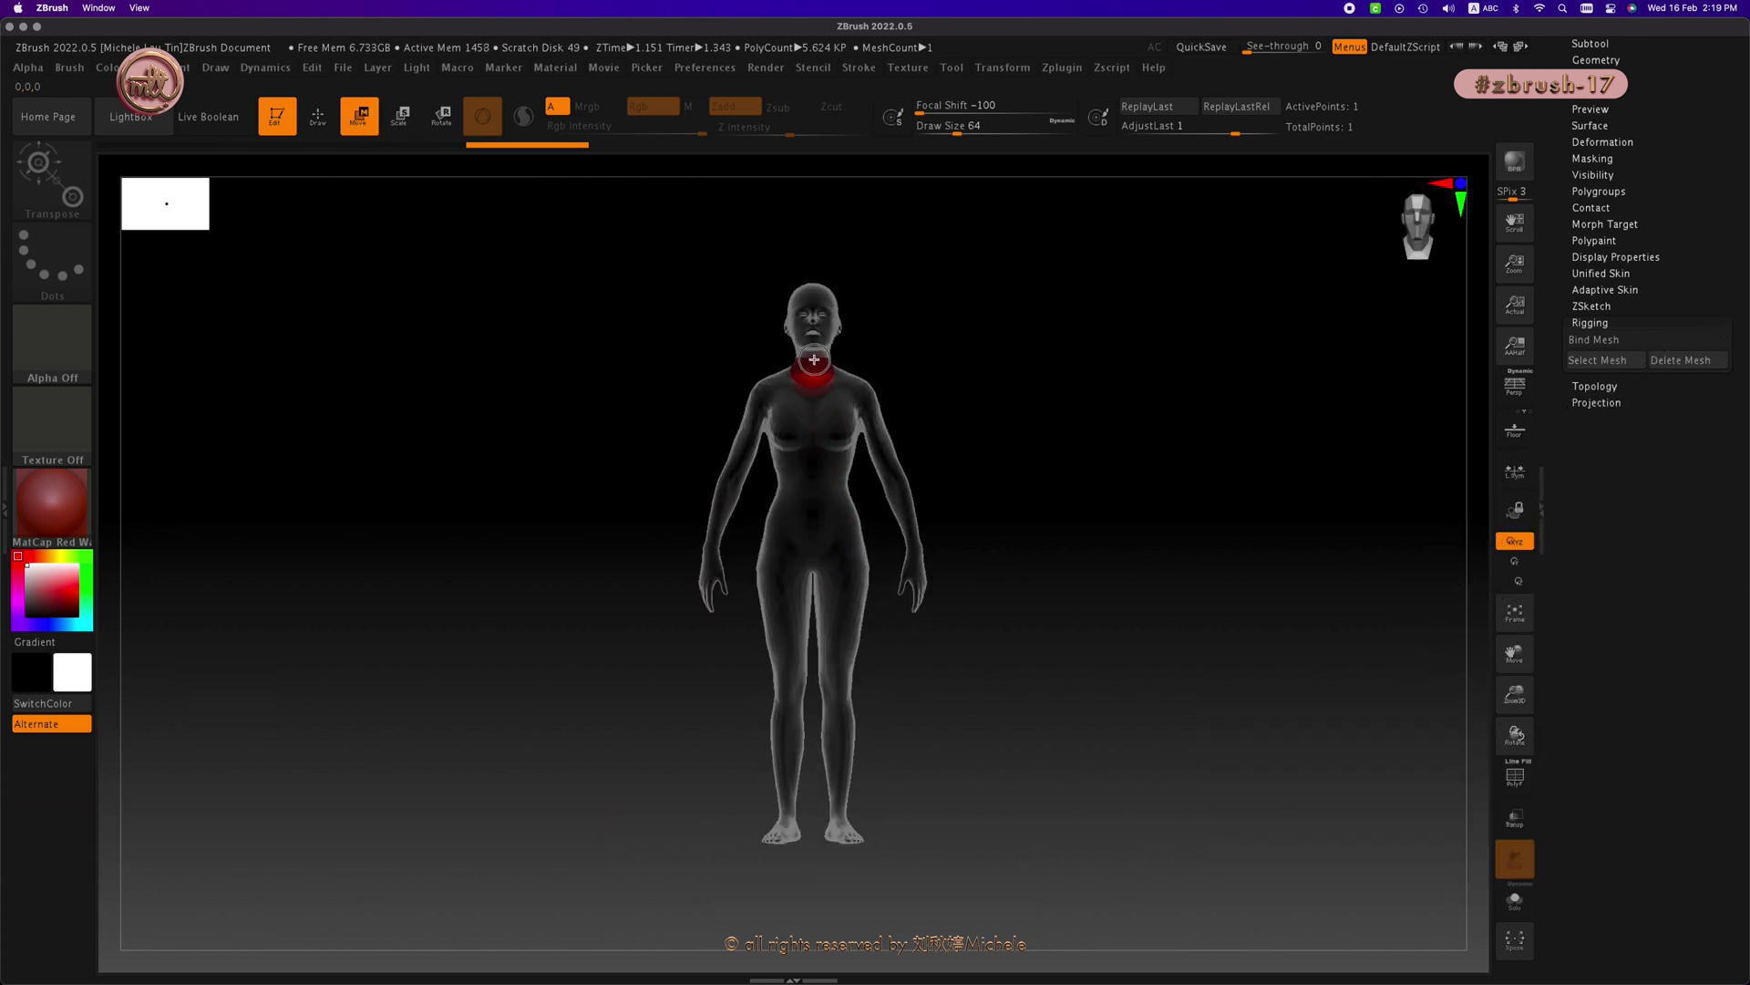
{"action": "key", "text": "e"}
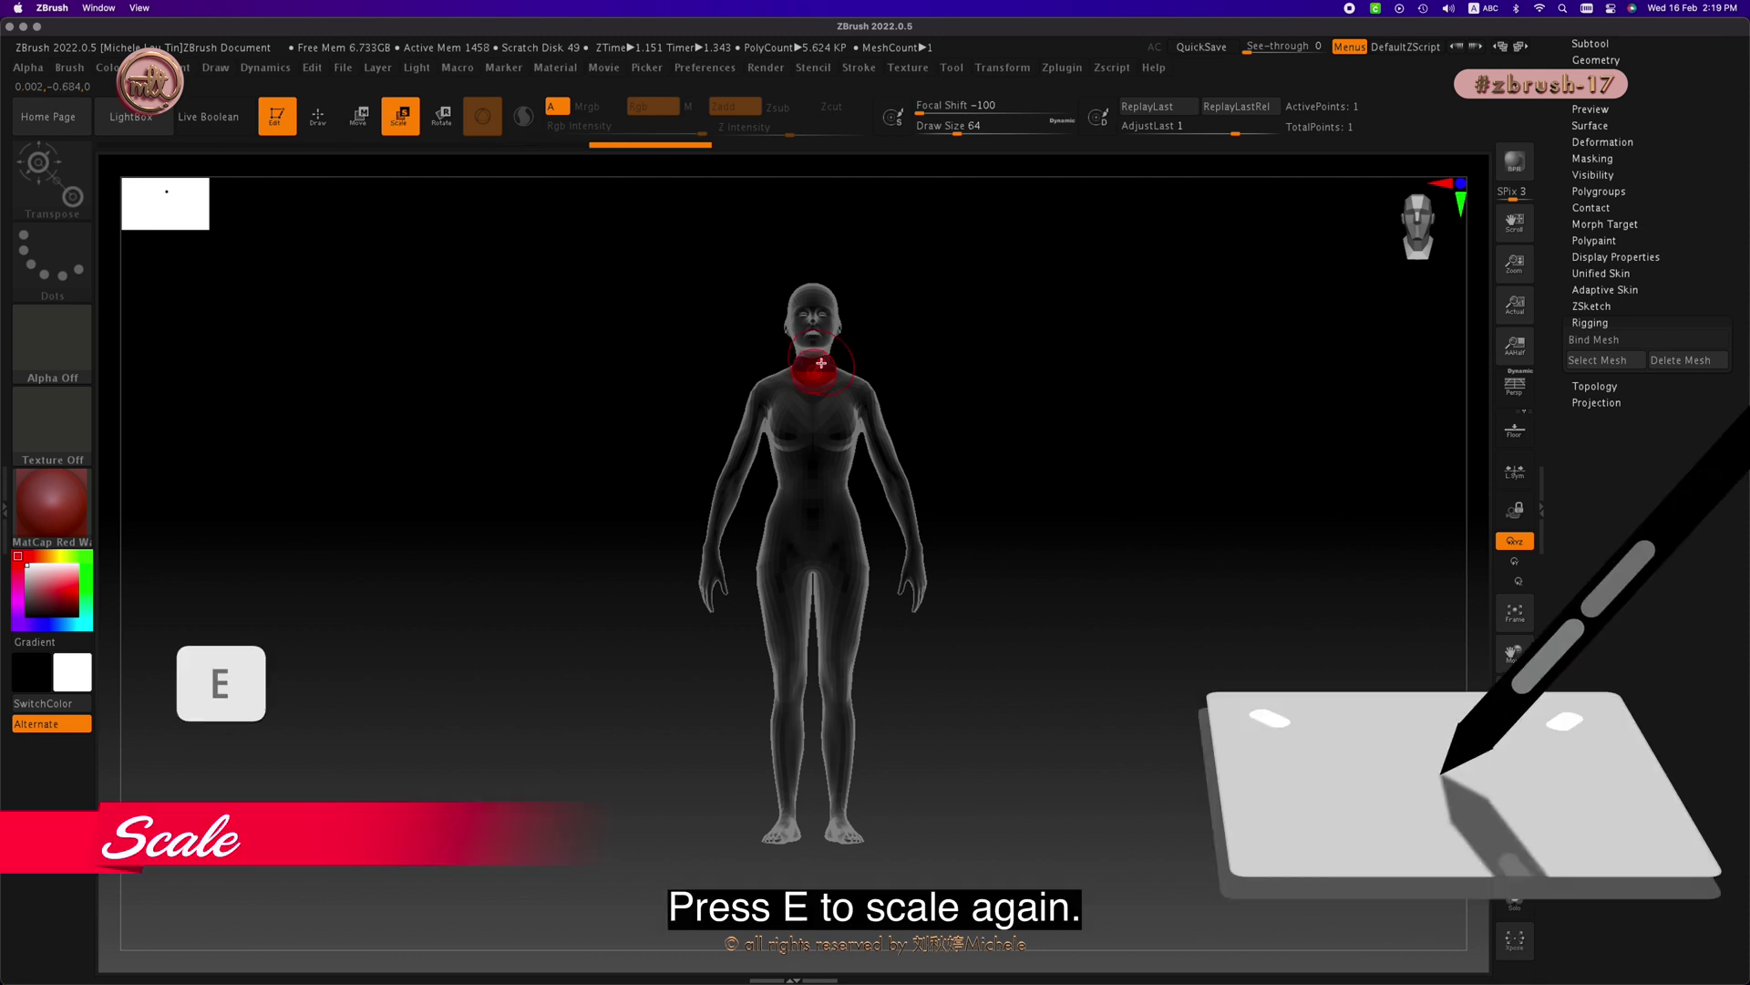
{"action": "left_click_drag", "start_coordinate": [988, 359], "coordinate": [984, 398]}
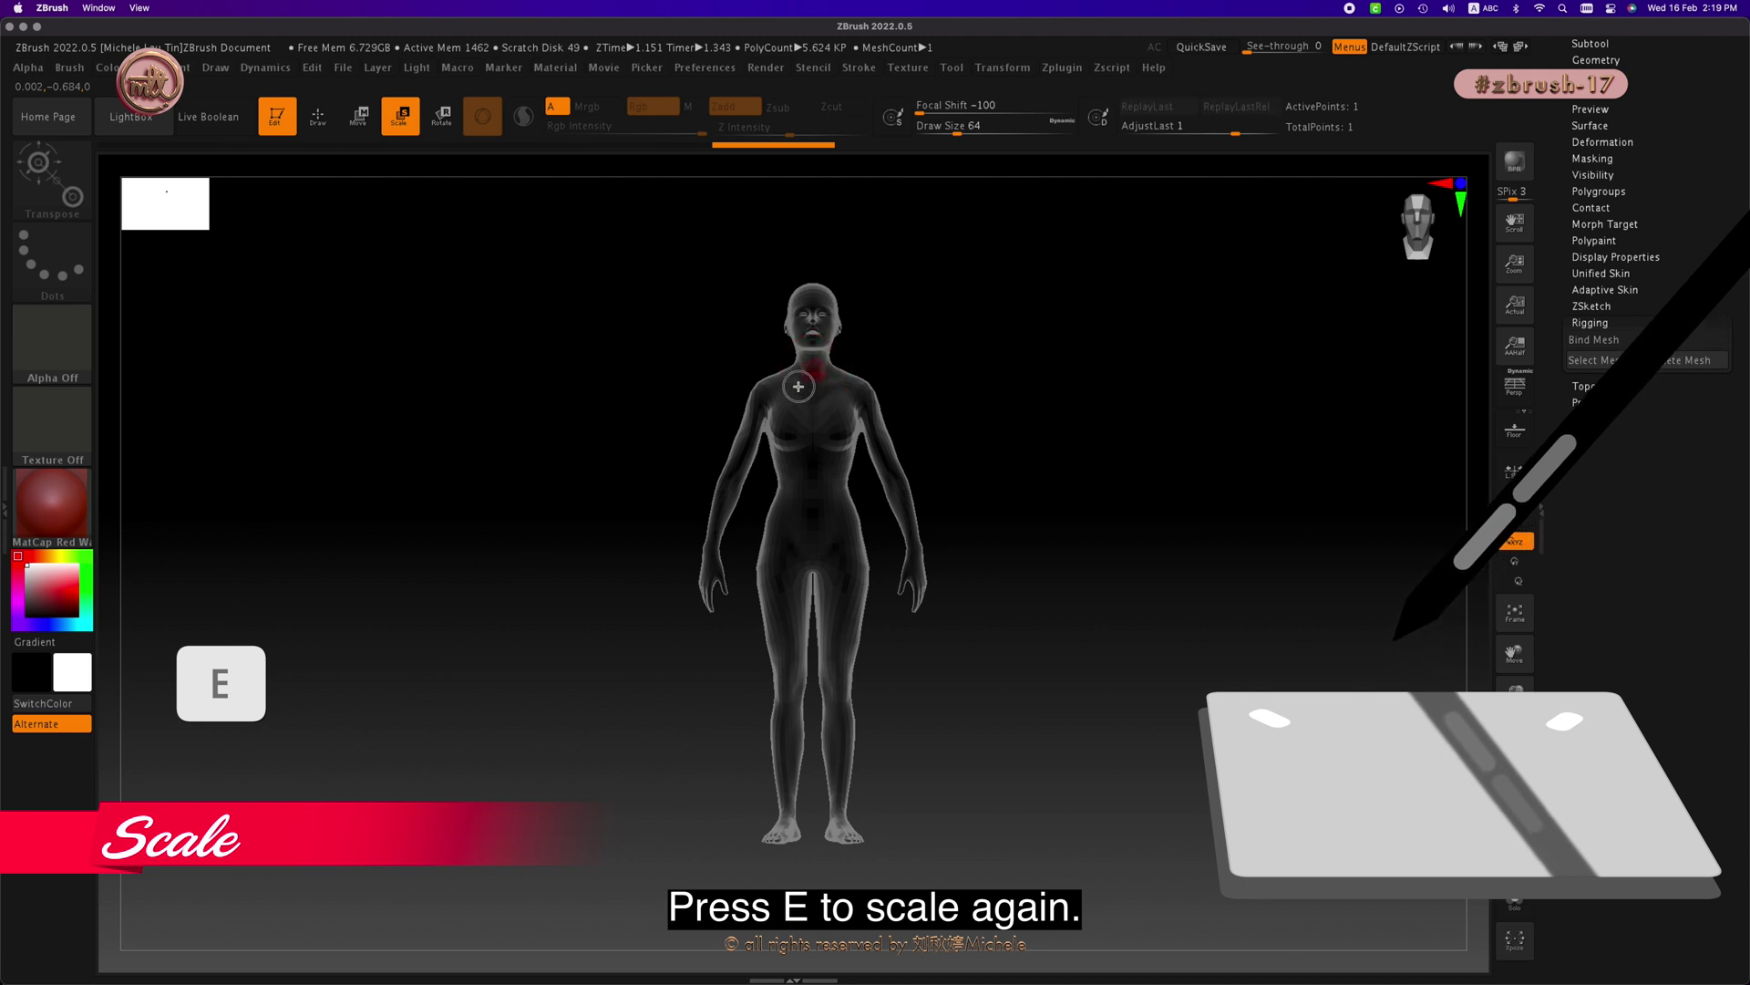
Step: Nudge the root ZSphere slightly upward inside the neck and turn on symmetry
{"action": "right_click_drag", "start_coordinate": [871, 286], "coordinate": [1100, 324], "text": "ctrl"}
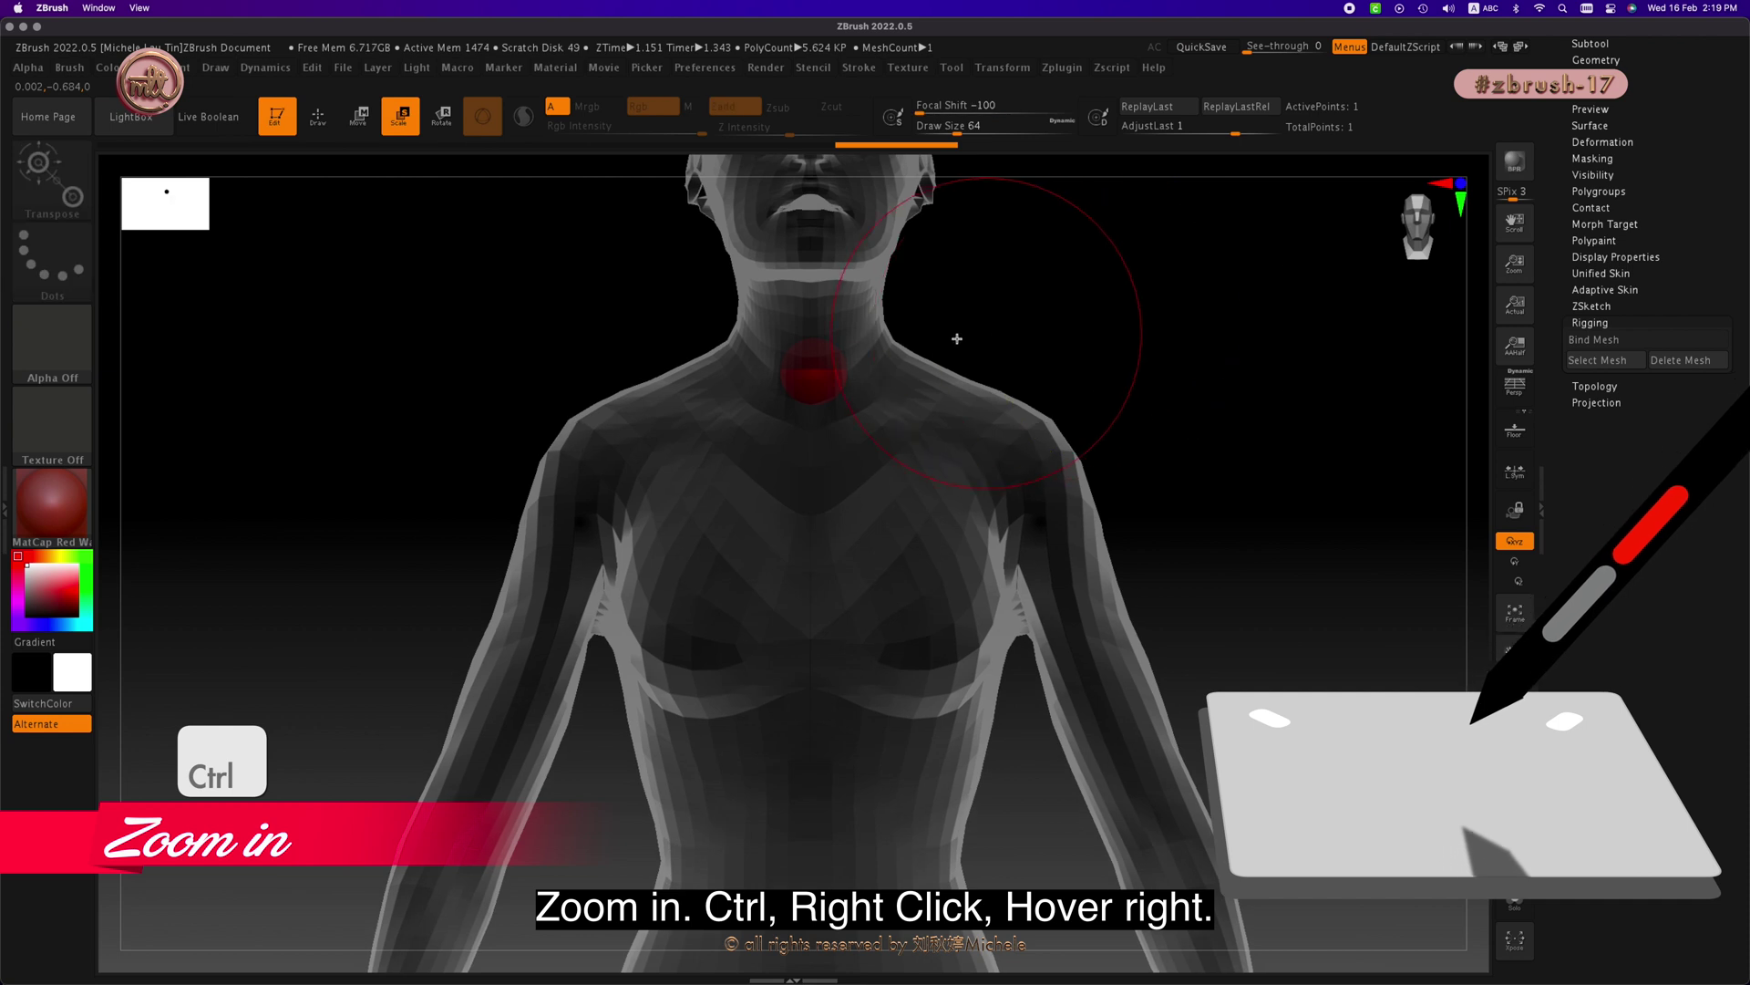
{"action": "key", "text": "w"}
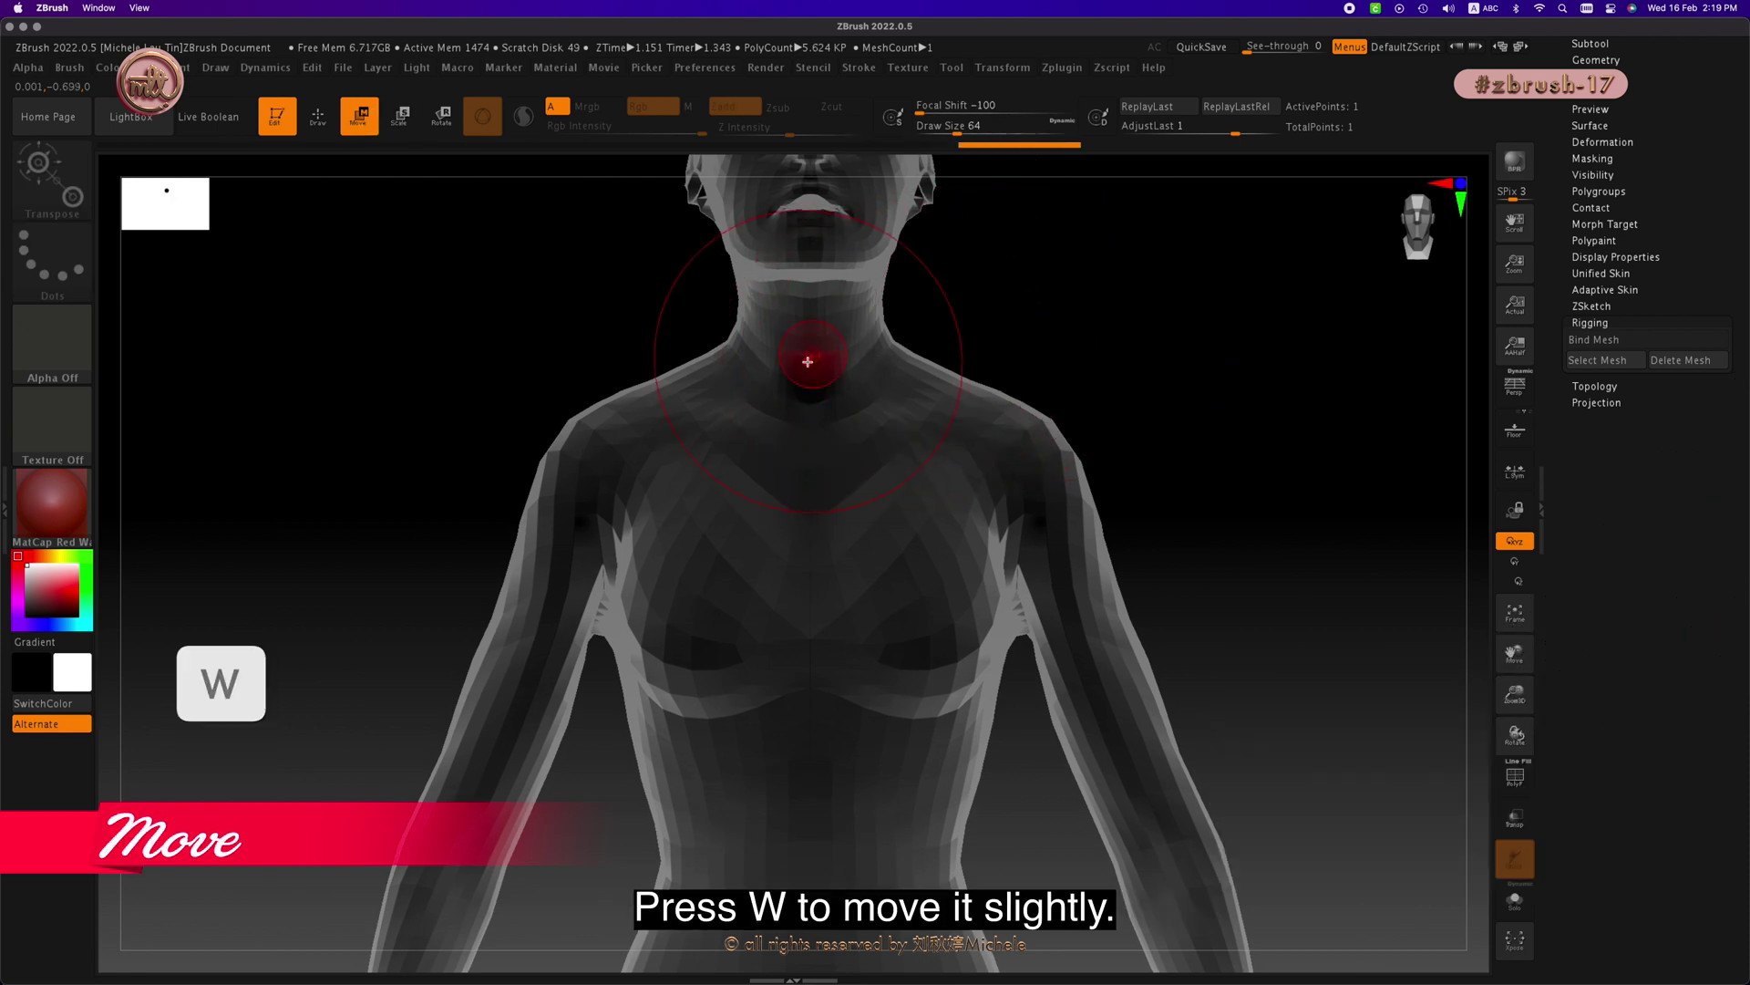
{"action": "key", "text": "x"}
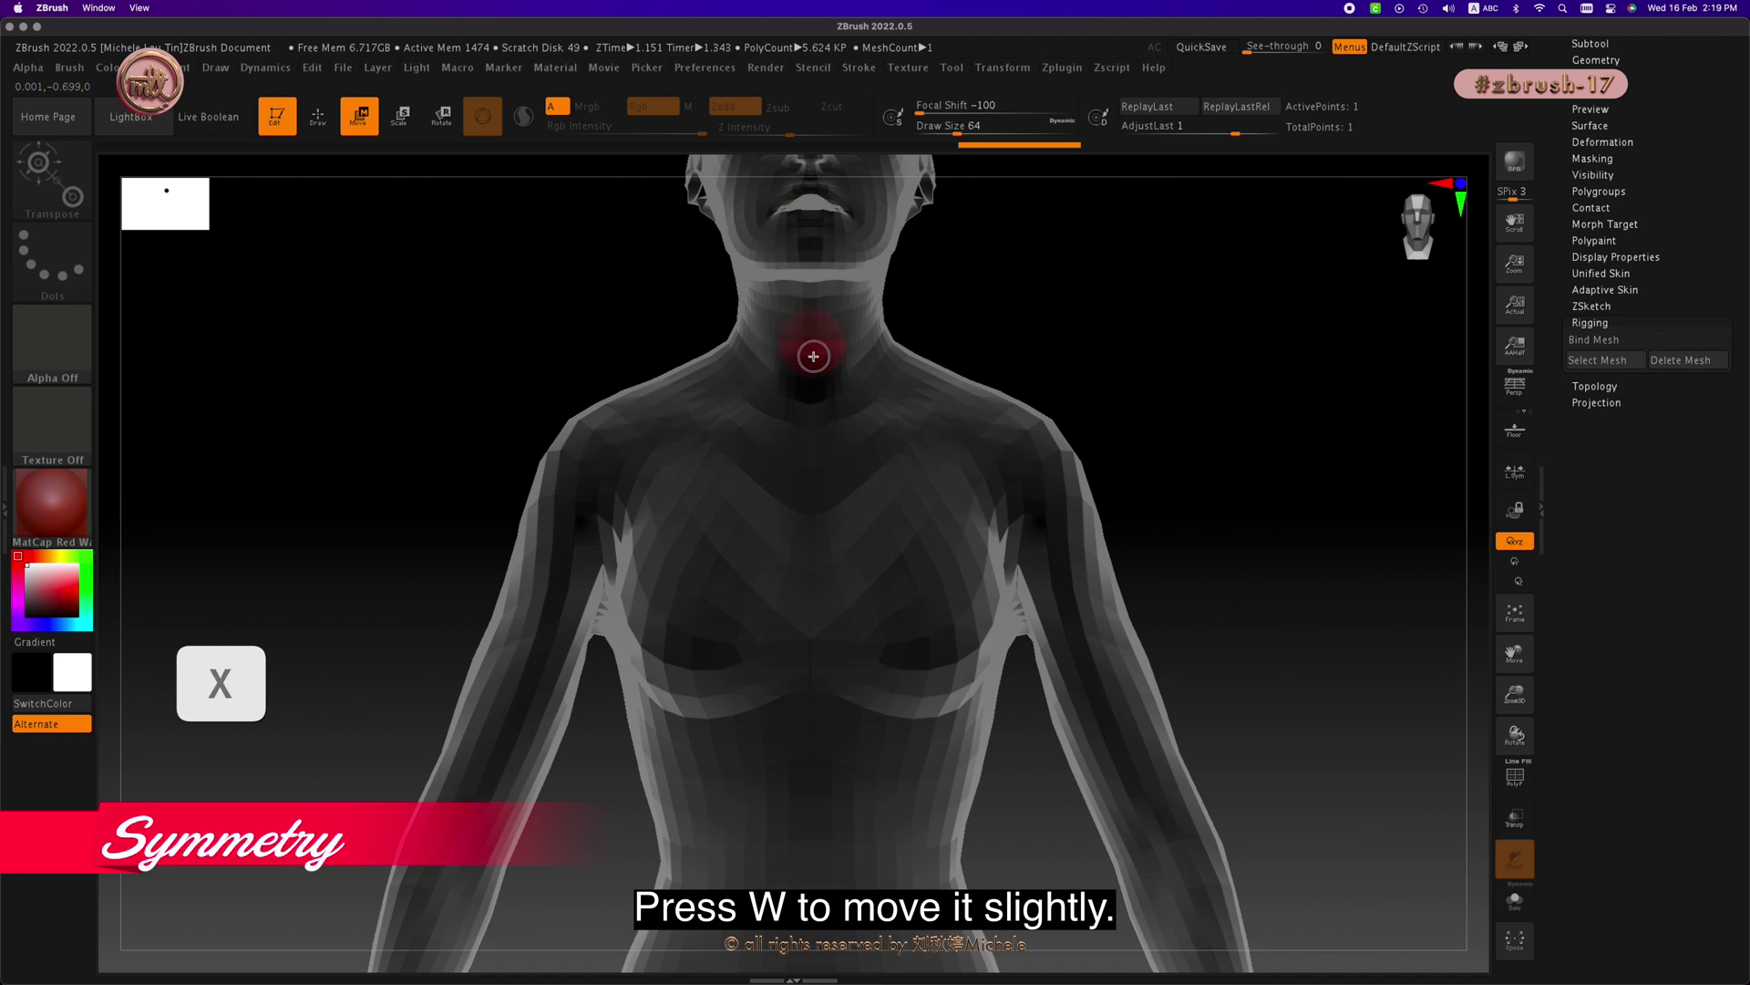
{"action": "left_click_drag", "start_coordinate": [813, 355], "coordinate": [800, 441]}
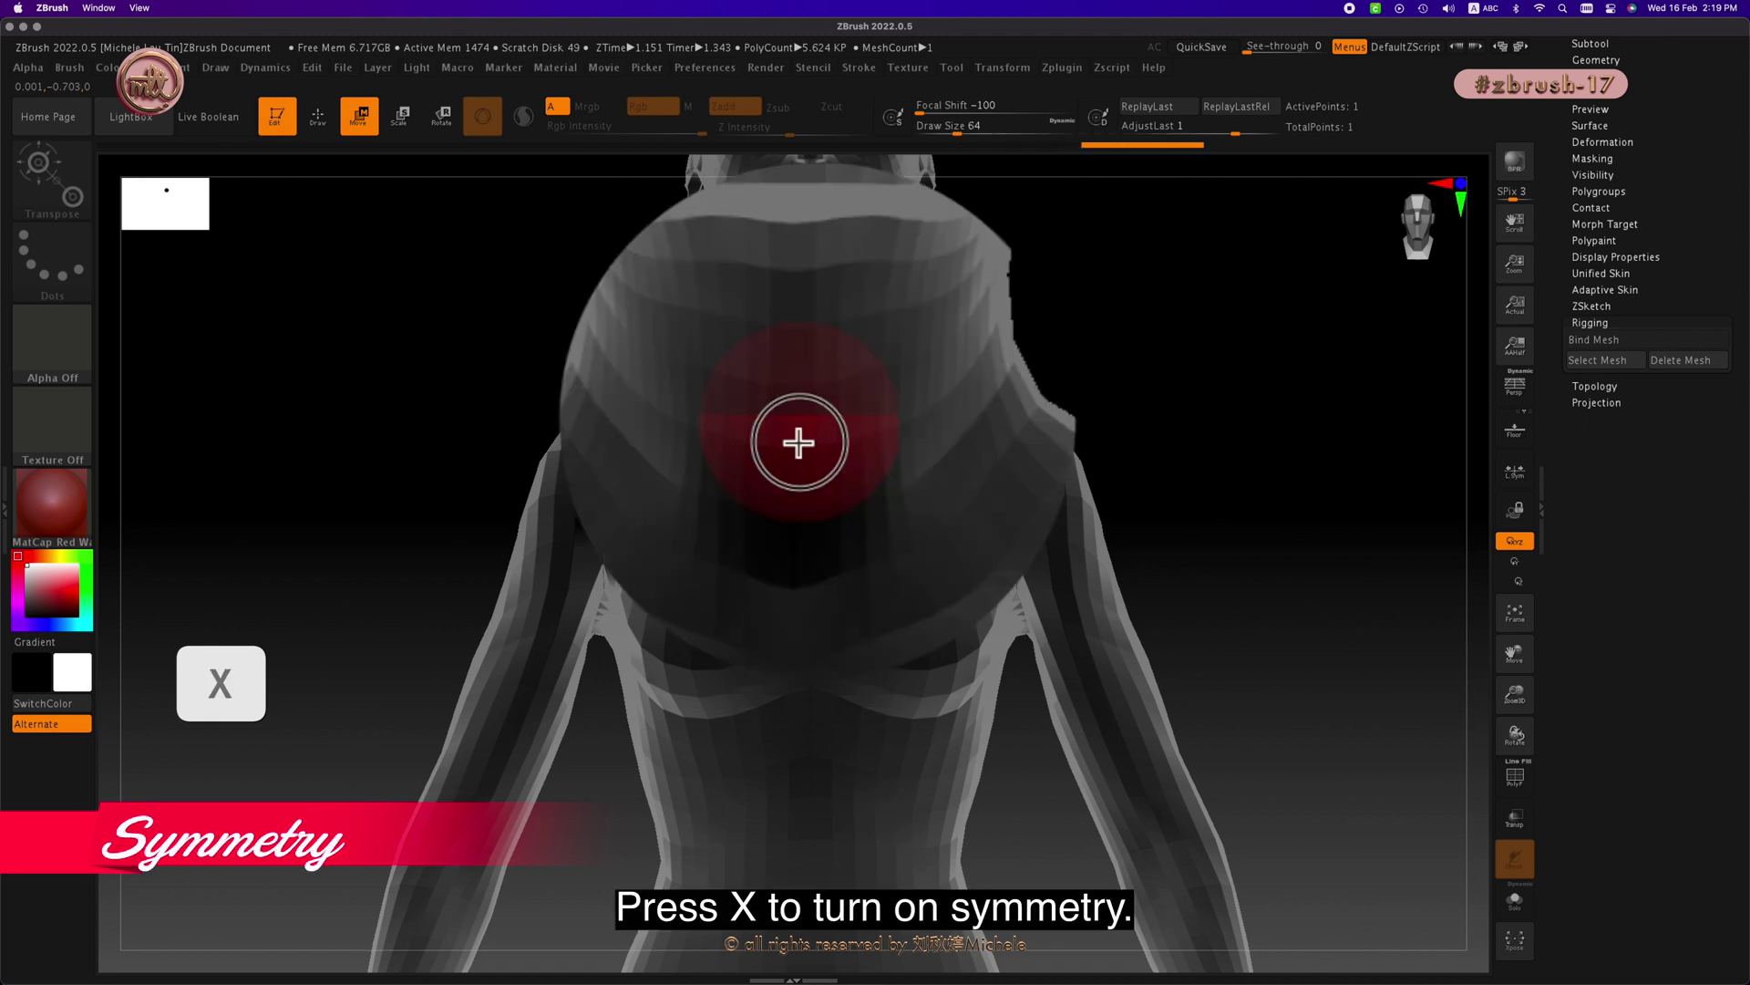
Step: Set the Draw Size to 1 so the mirrored brushes stay separate while drawing ZSpheres
{"action": "key", "text": "q"}
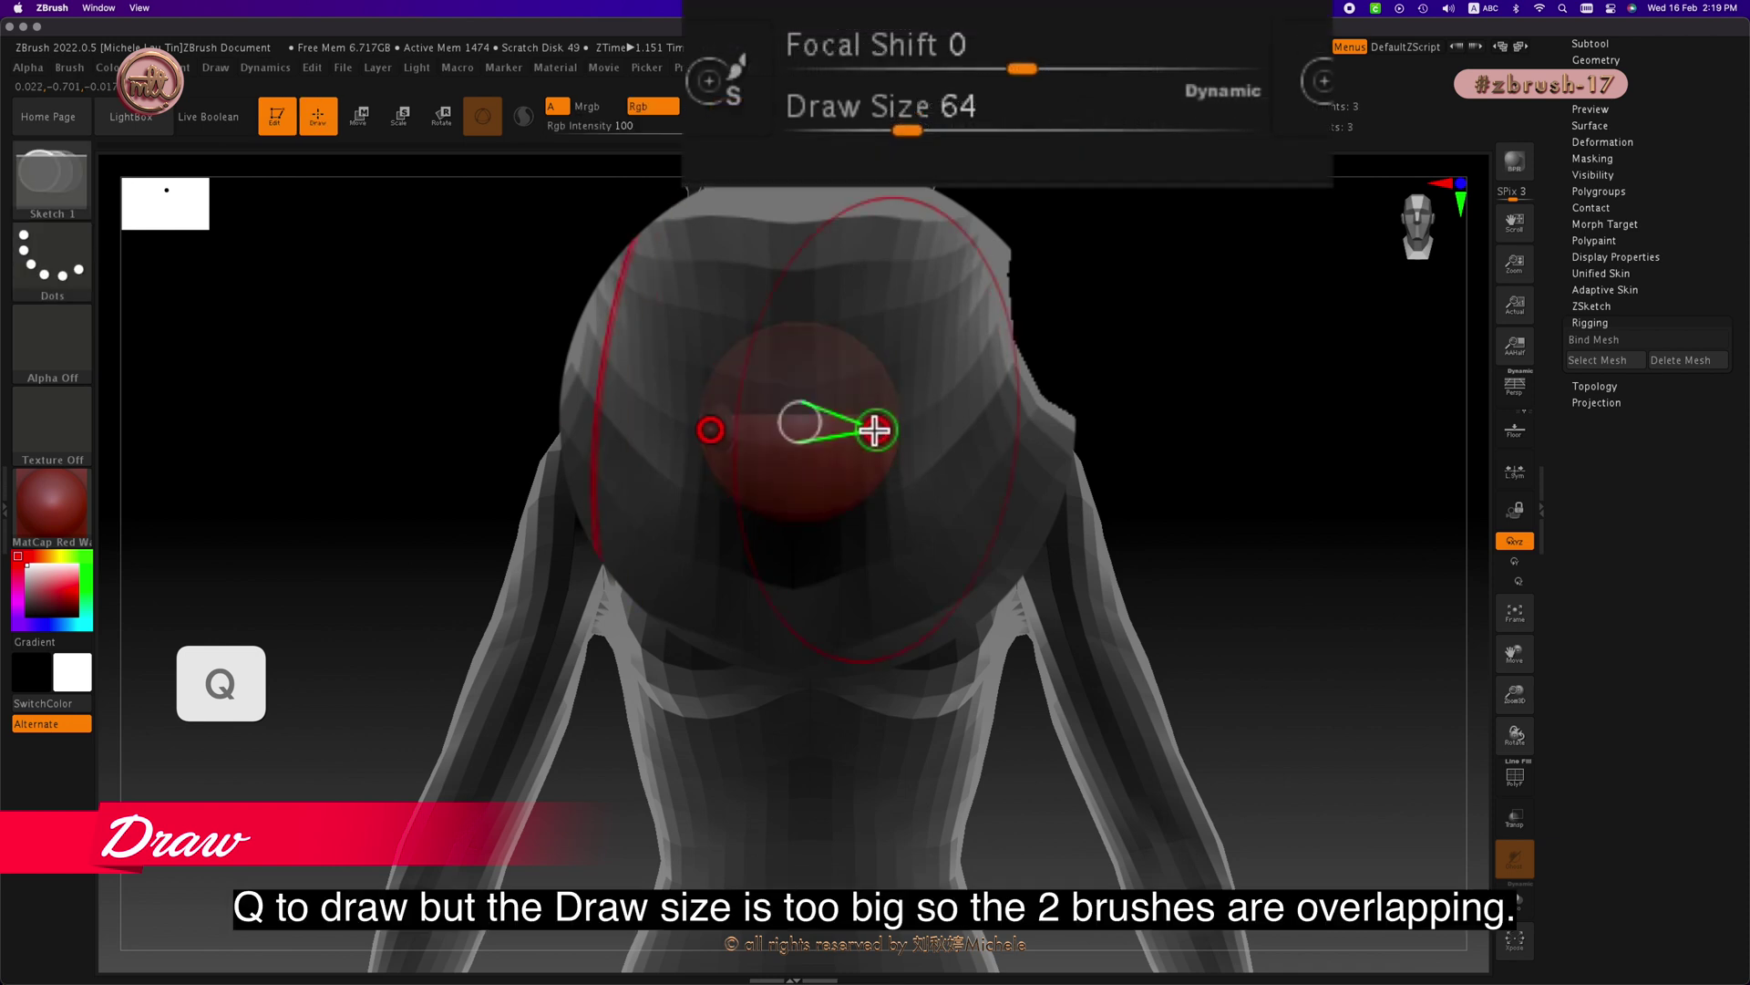
{"action": "left_click", "coordinate": [886, 115]}
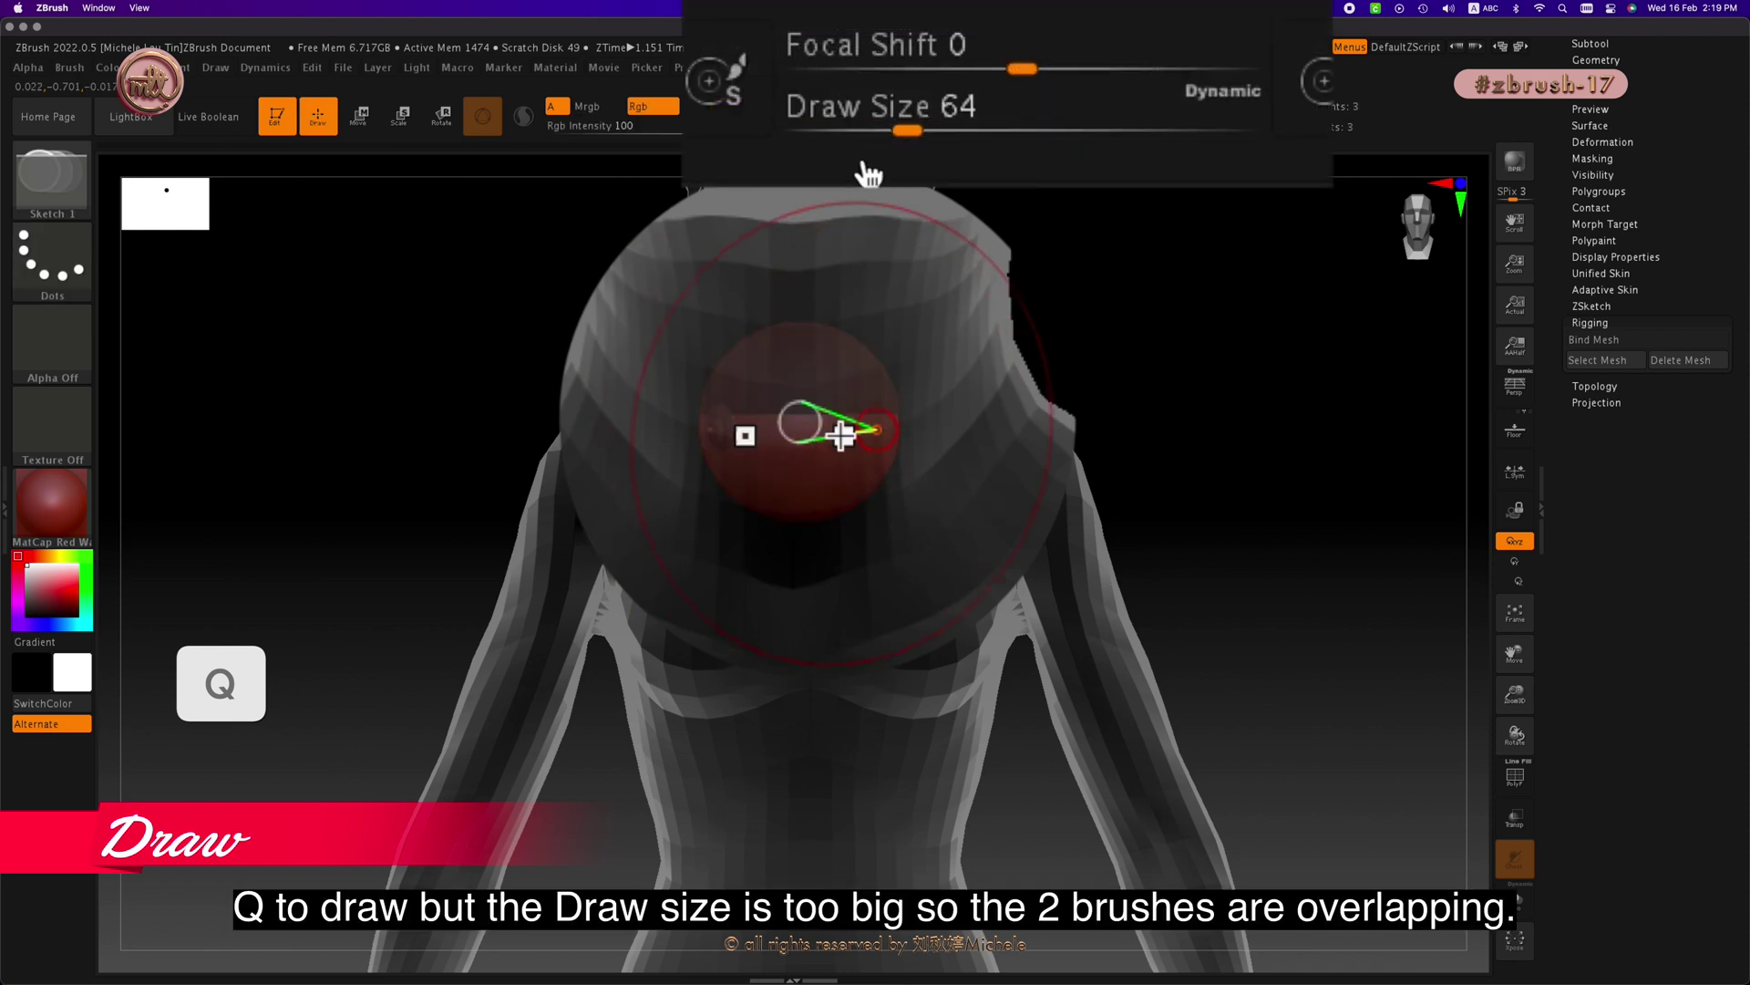
{"action": "left_click_drag", "start_coordinate": [898, 100], "coordinate": [866, 121]}
{"action": "type", "text": "1"}
{"action": "key", "text": "Return"}
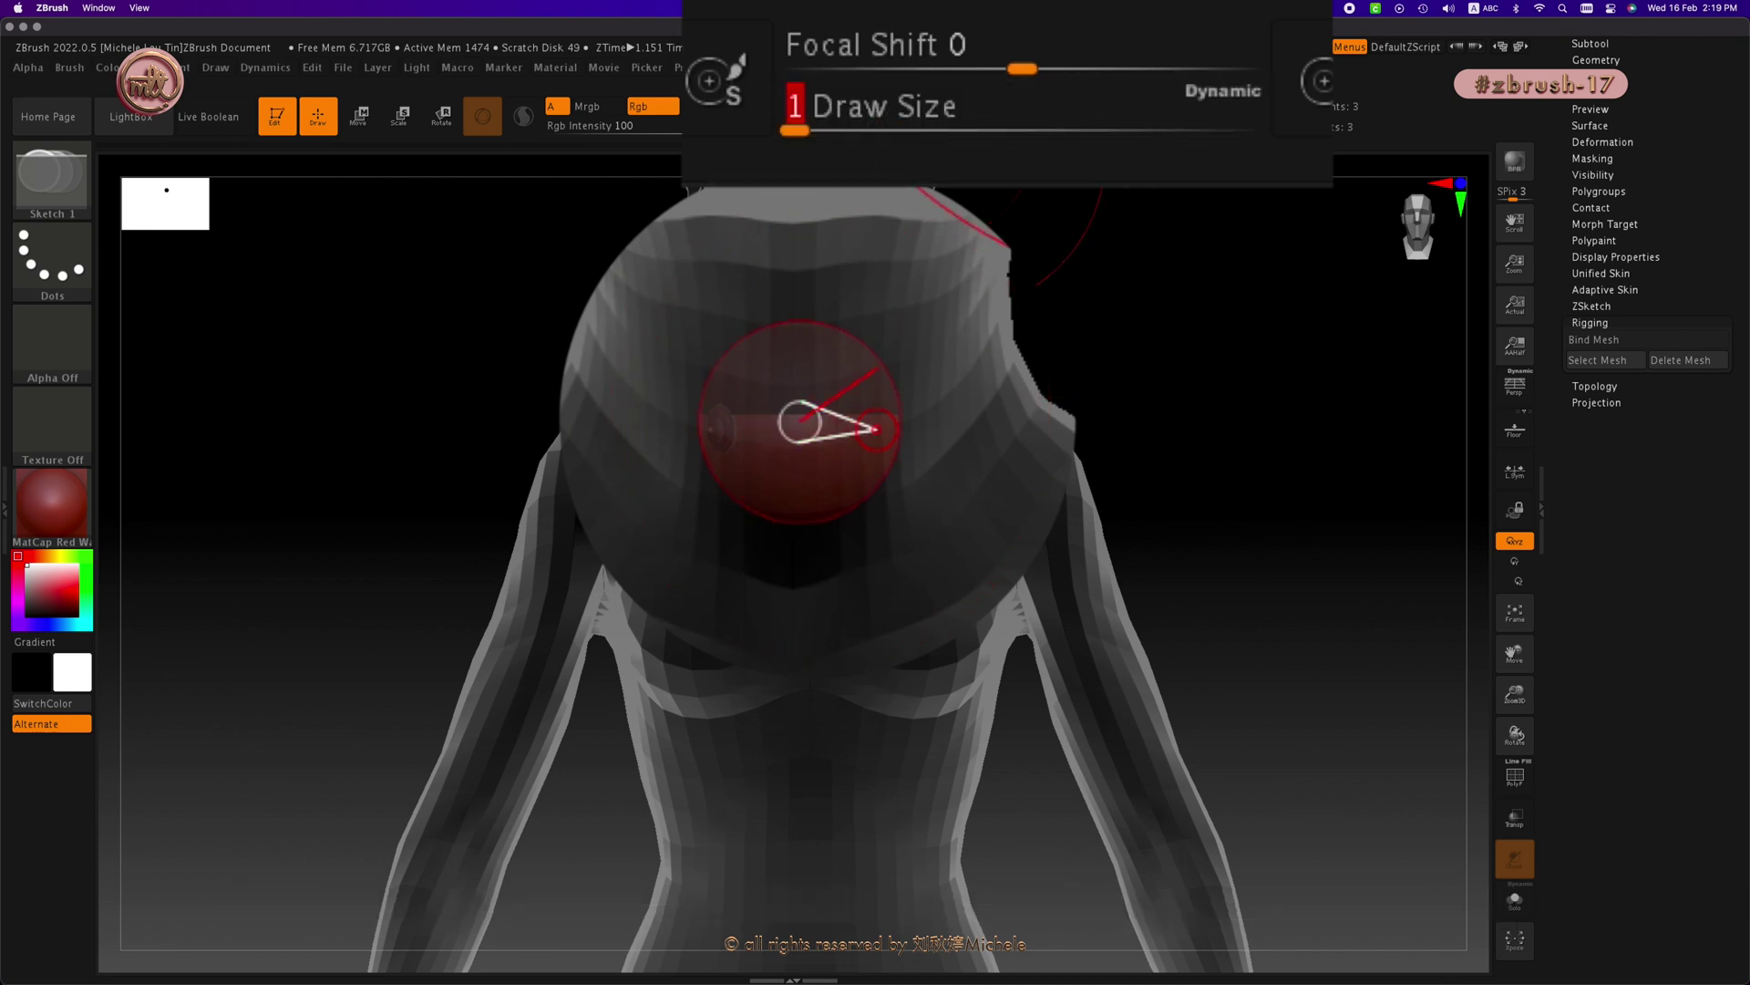
{"action": "left_click_drag", "start_coordinate": [876, 429], "coordinate": [877, 429]}
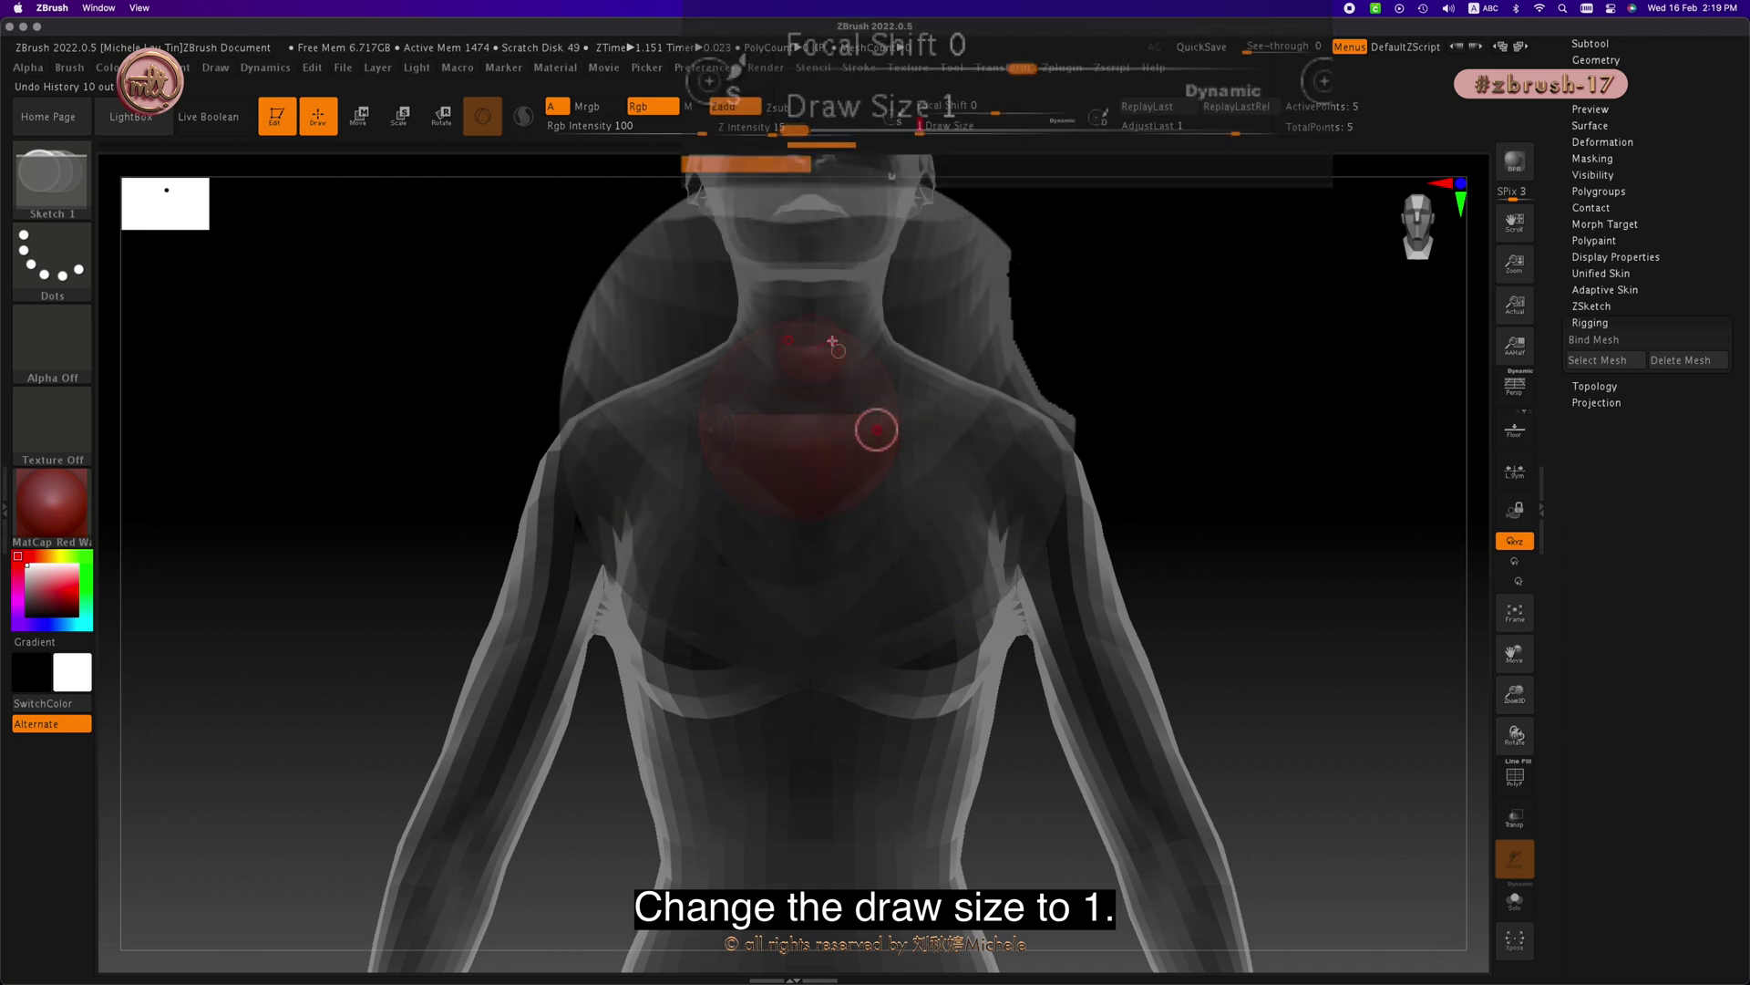
{"action": "key", "text": "q"}
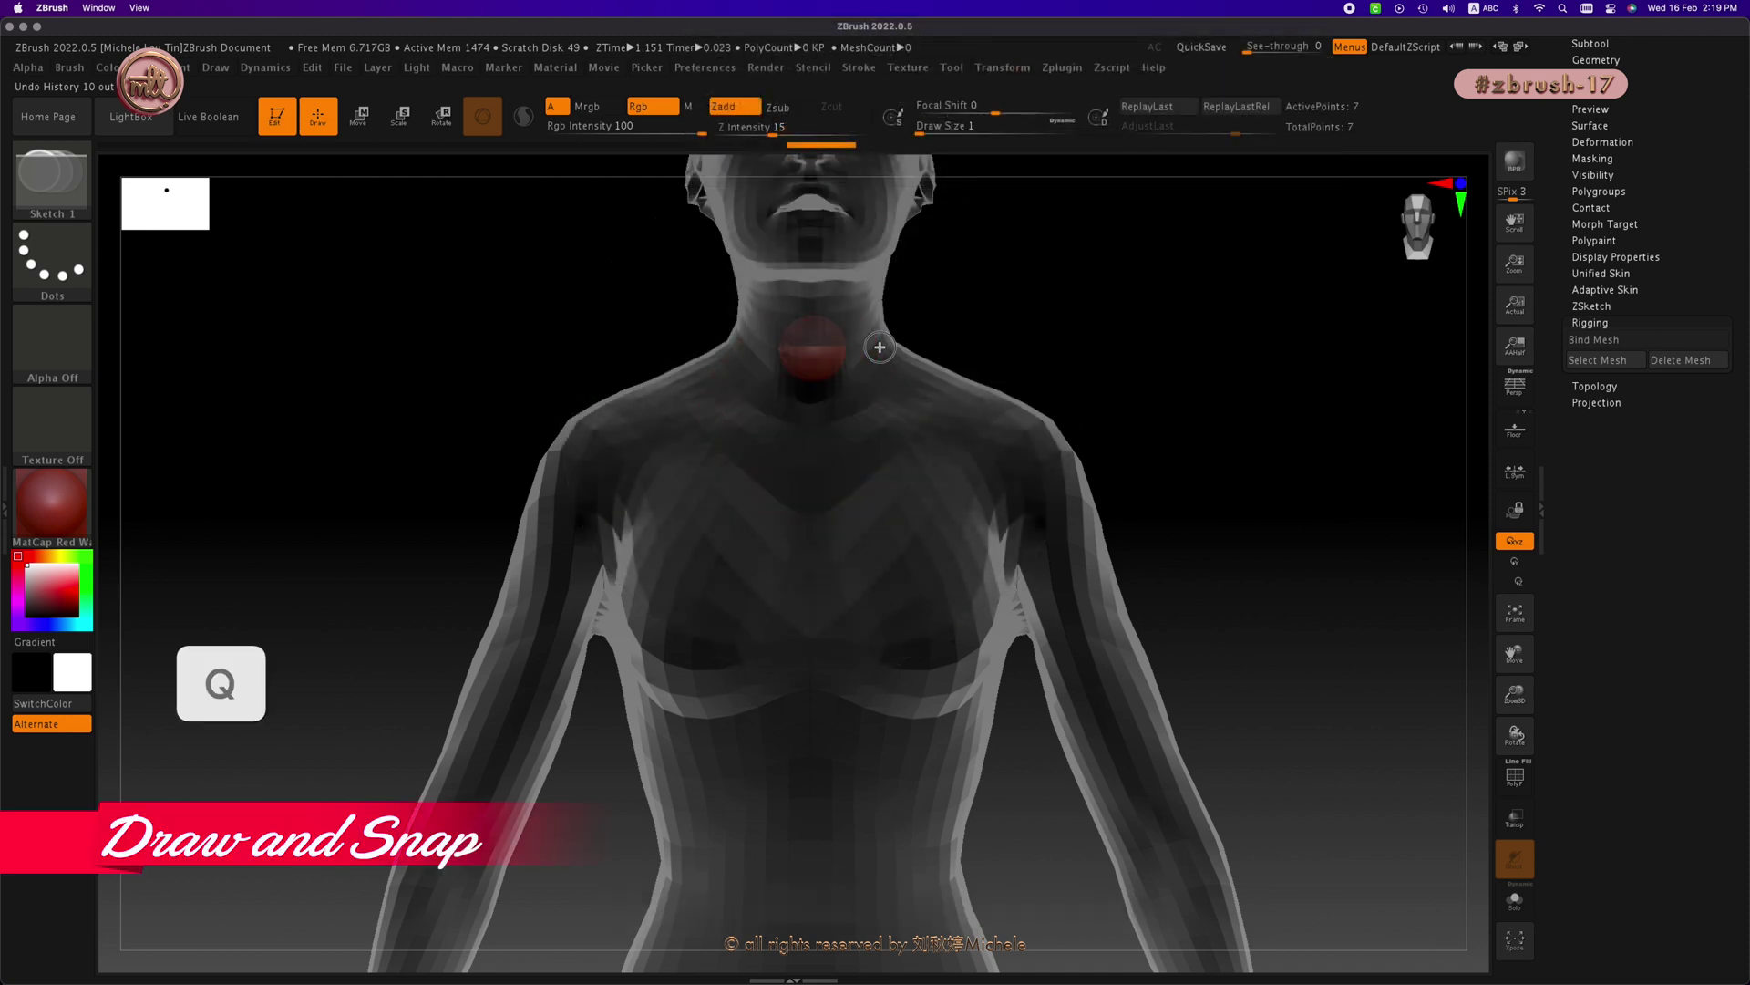
{"action": "key", "text": "ctrl+z"}
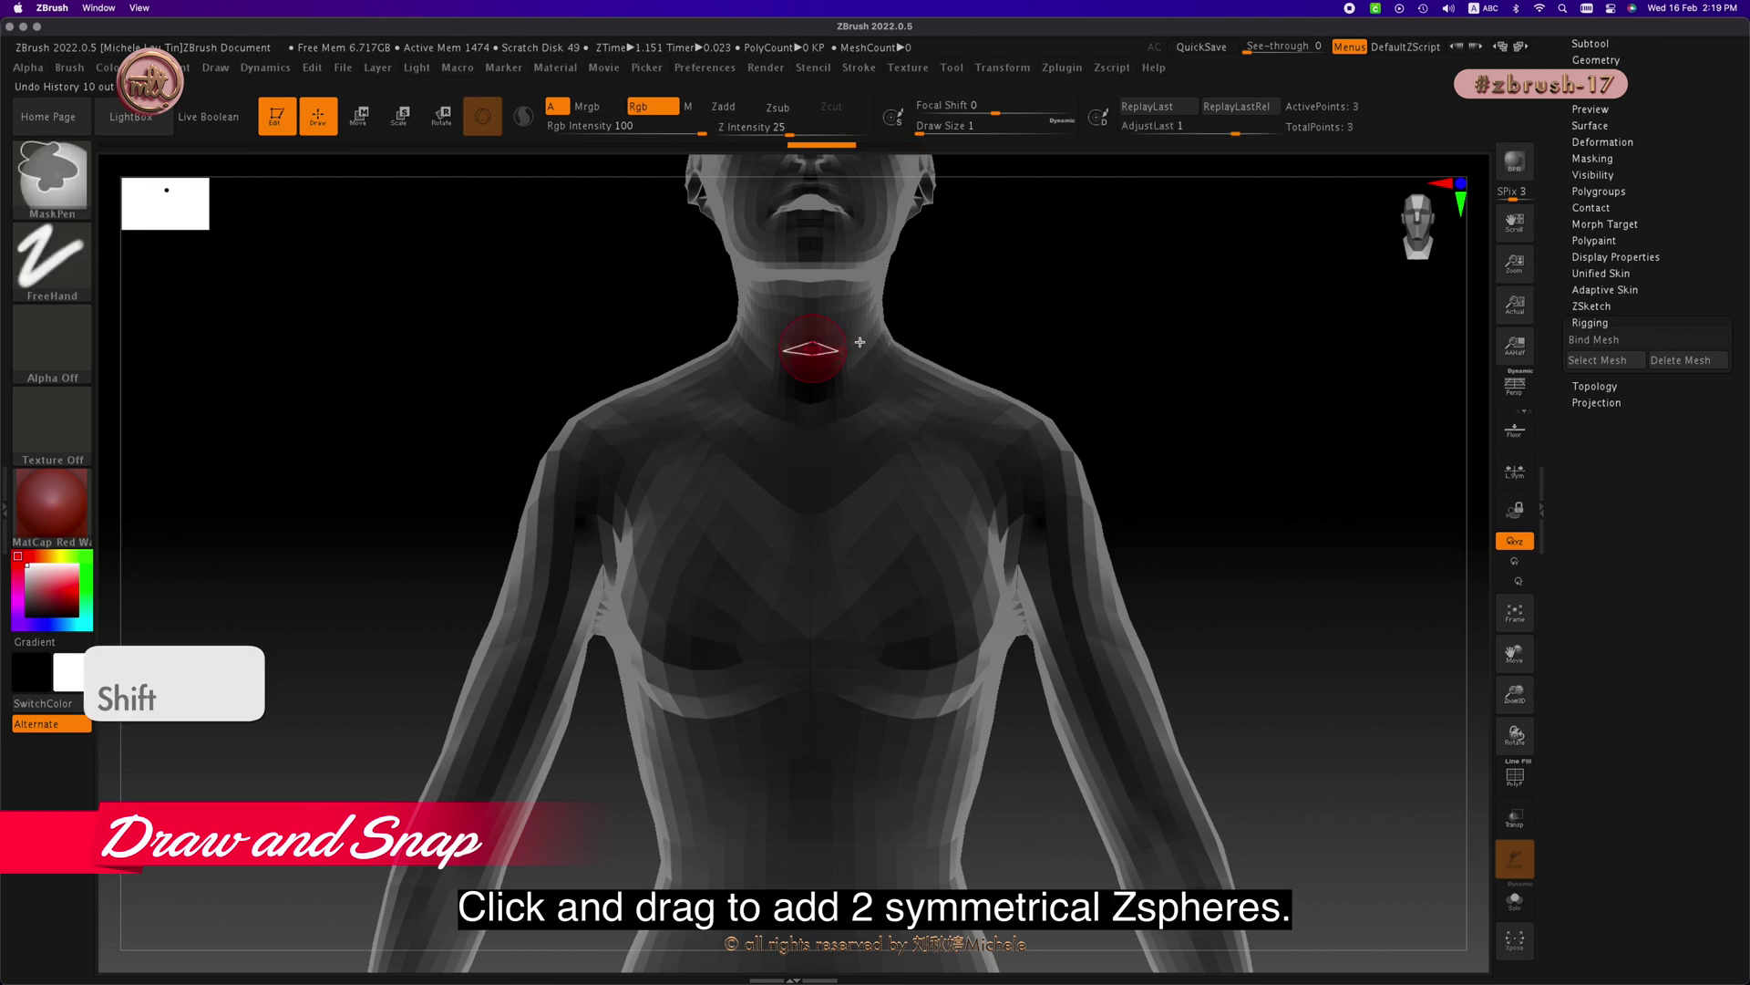
Step: Add a mirrored pair of child ZSpheres snapped to the root's size and move them out to the shoulders
{"action": "left_click_drag", "start_coordinate": [839, 344], "coordinate": [859, 342], "text": "shift"}
{"action": "key", "text": "w"}
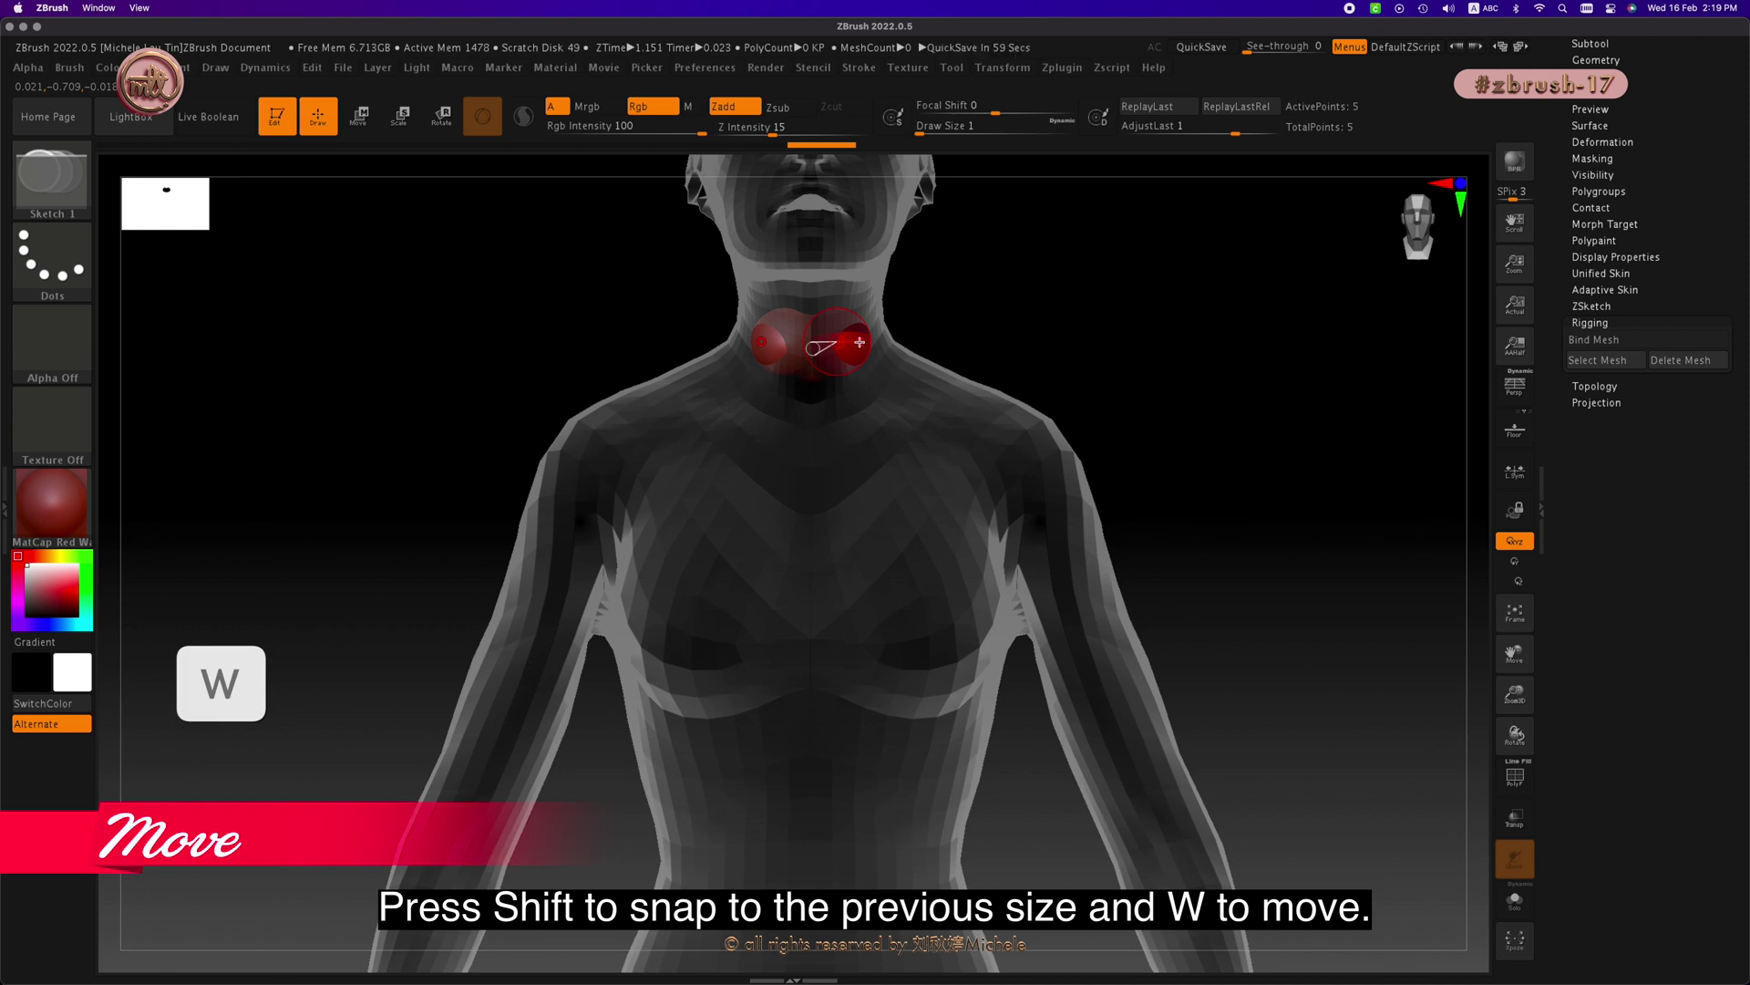
{"action": "left_click_drag", "start_coordinate": [859, 347], "coordinate": [1040, 478]}
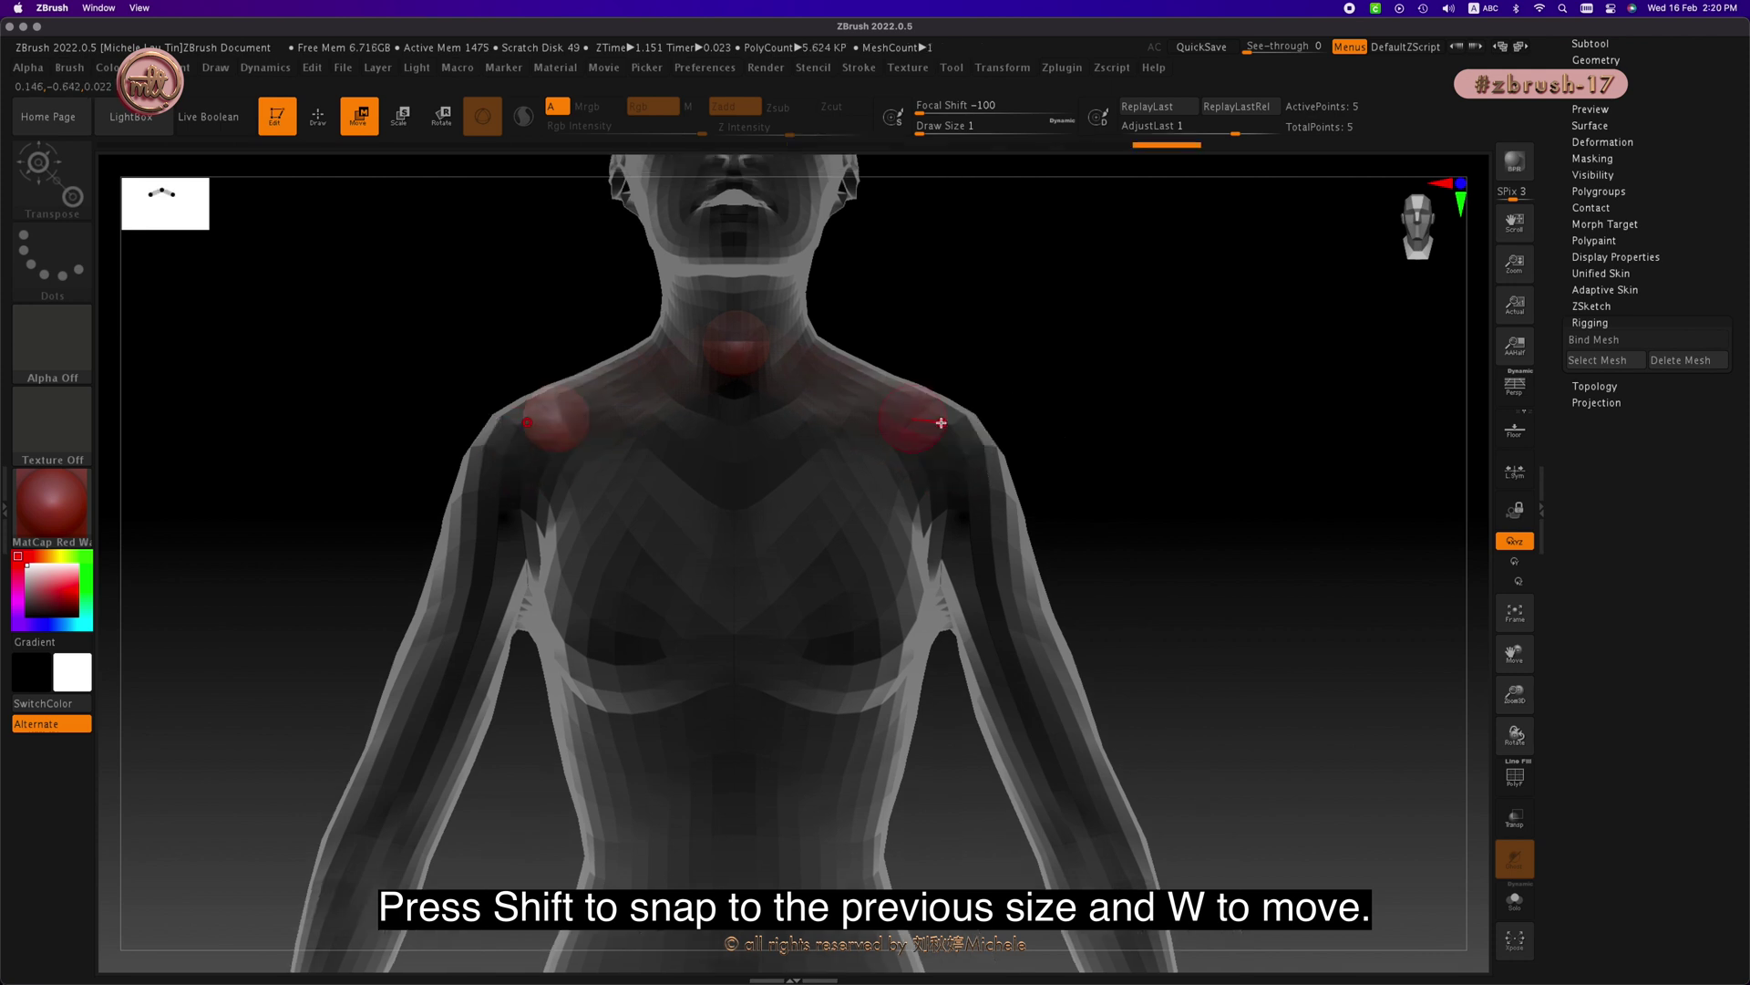
Step: Extend the chain with mirrored, same-size ZSpheres at the tops of the upper arms and at the elbows
{"action": "key", "text": "q"}
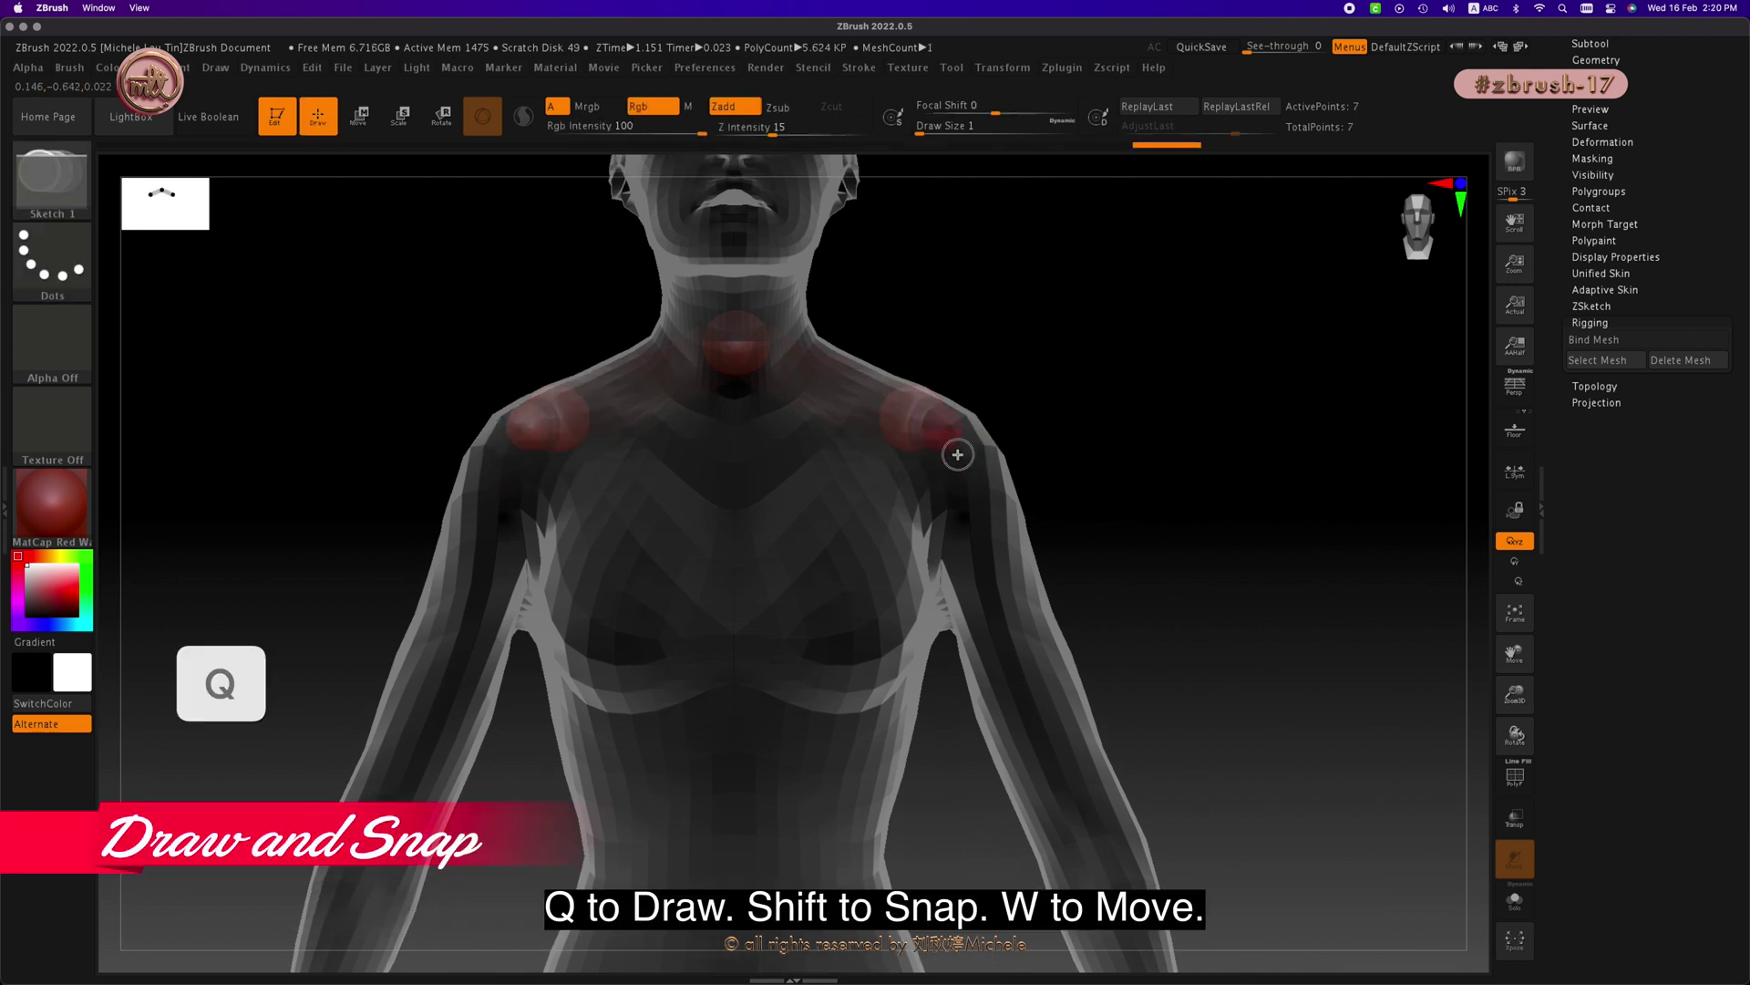
{"action": "key", "text": "shift"}
{"action": "key", "text": "w"}
{"action": "mouse_move", "coordinate": [960, 429]}
{"action": "left_mouse_down"}
{"action": "mouse_move", "coordinate": [973, 484]}
{"action": "mouse_move", "coordinate": [998, 499]}
{"action": "mouse_move", "coordinate": [1004, 562]}
{"action": "mouse_move", "coordinate": [1044, 552]}
{"action": "mouse_move", "coordinate": [1015, 613]}
{"action": "mouse_move", "coordinate": [1085, 832]}
{"action": "left_mouse_up"}
{"action": "key", "text": "q"}
{"action": "key", "text": "w"}
{"action": "left_click_drag", "start_coordinate": [1217, 734], "coordinate": [1039, 743]}
{"action": "left_click_drag", "start_coordinate": [1007, 825], "coordinate": [974, 850]}
Step: Adjust the position of the elbow ZSpheres in depth so they sit inside the arm mesh
{"action": "left_click_drag", "start_coordinate": [1016, 492], "coordinate": [1049, 492]}
{"action": "left_click_drag", "start_coordinate": [1176, 456], "coordinate": [1267, 337], "text": "shift"}
{"action": "left_click_drag", "start_coordinate": [1060, 693], "coordinate": [1082, 695]}
{"action": "mouse_move", "coordinate": [1285, 670]}
{"action": "left_mouse_down"}
{"action": "mouse_move", "coordinate": [1141, 660]}
{"action": "mouse_move", "coordinate": [1085, 694]}
{"action": "left_mouse_up"}
{"action": "left_click_drag", "start_coordinate": [1185, 674], "coordinate": [1312, 674], "text": "shift"}
{"action": "left_click_drag", "start_coordinate": [1079, 699], "coordinate": [1085, 699]}
{"action": "mouse_move", "coordinate": [1212, 684]}
{"action": "left_mouse_down", "text": "alt"}
{"action": "mouse_move", "coordinate": [1188, 598]}
{"action": "mouse_move", "coordinate": [1051, 348]}
{"action": "left_mouse_up", "text": "alt"}
Step: Add a mirrored pair of child ZSpheres from the elbows, move them to the wrists and scale them to fit
{"action": "key", "text": "q"}
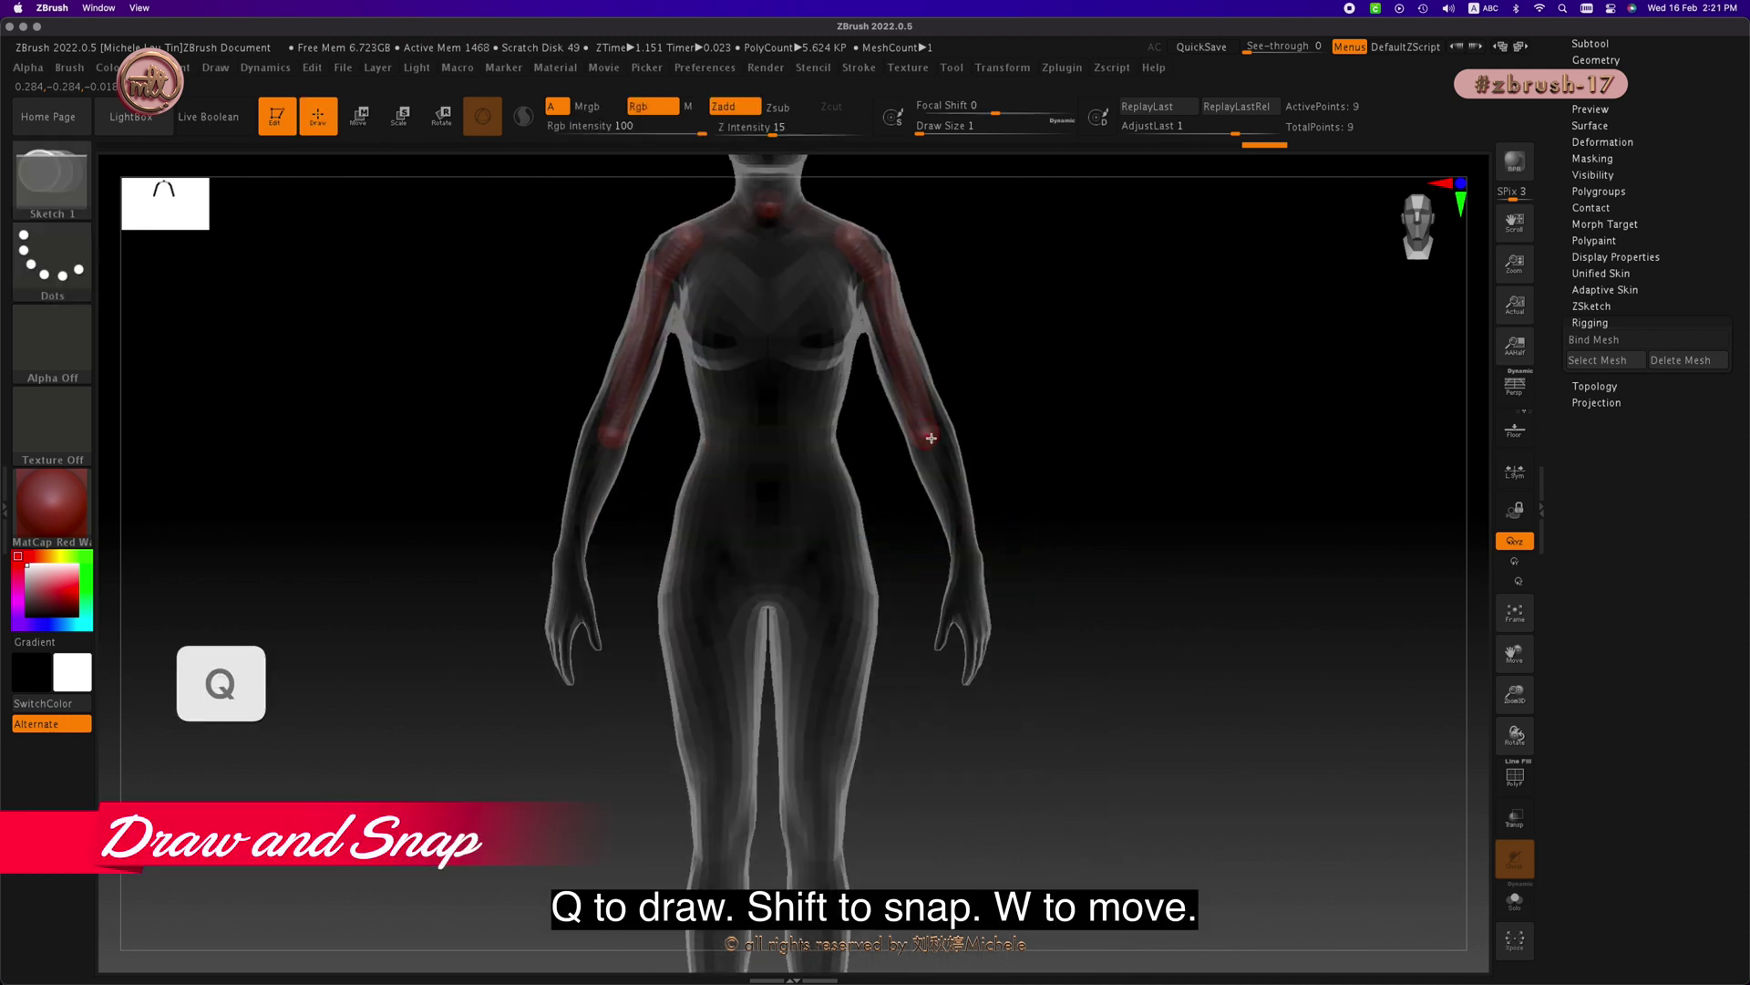
{"action": "mouse_move", "coordinate": [935, 445]}
{"action": "left_mouse_down", "text": "shift"}
{"action": "mouse_move", "coordinate": [976, 566]}
{"action": "mouse_move", "coordinate": [930, 565]}
{"action": "left_mouse_up", "text": "shift"}
{"action": "key", "text": "w"}
{"action": "right_click_drag", "start_coordinate": [911, 565], "coordinate": [871, 577]}
{"action": "key", "text": "e"}
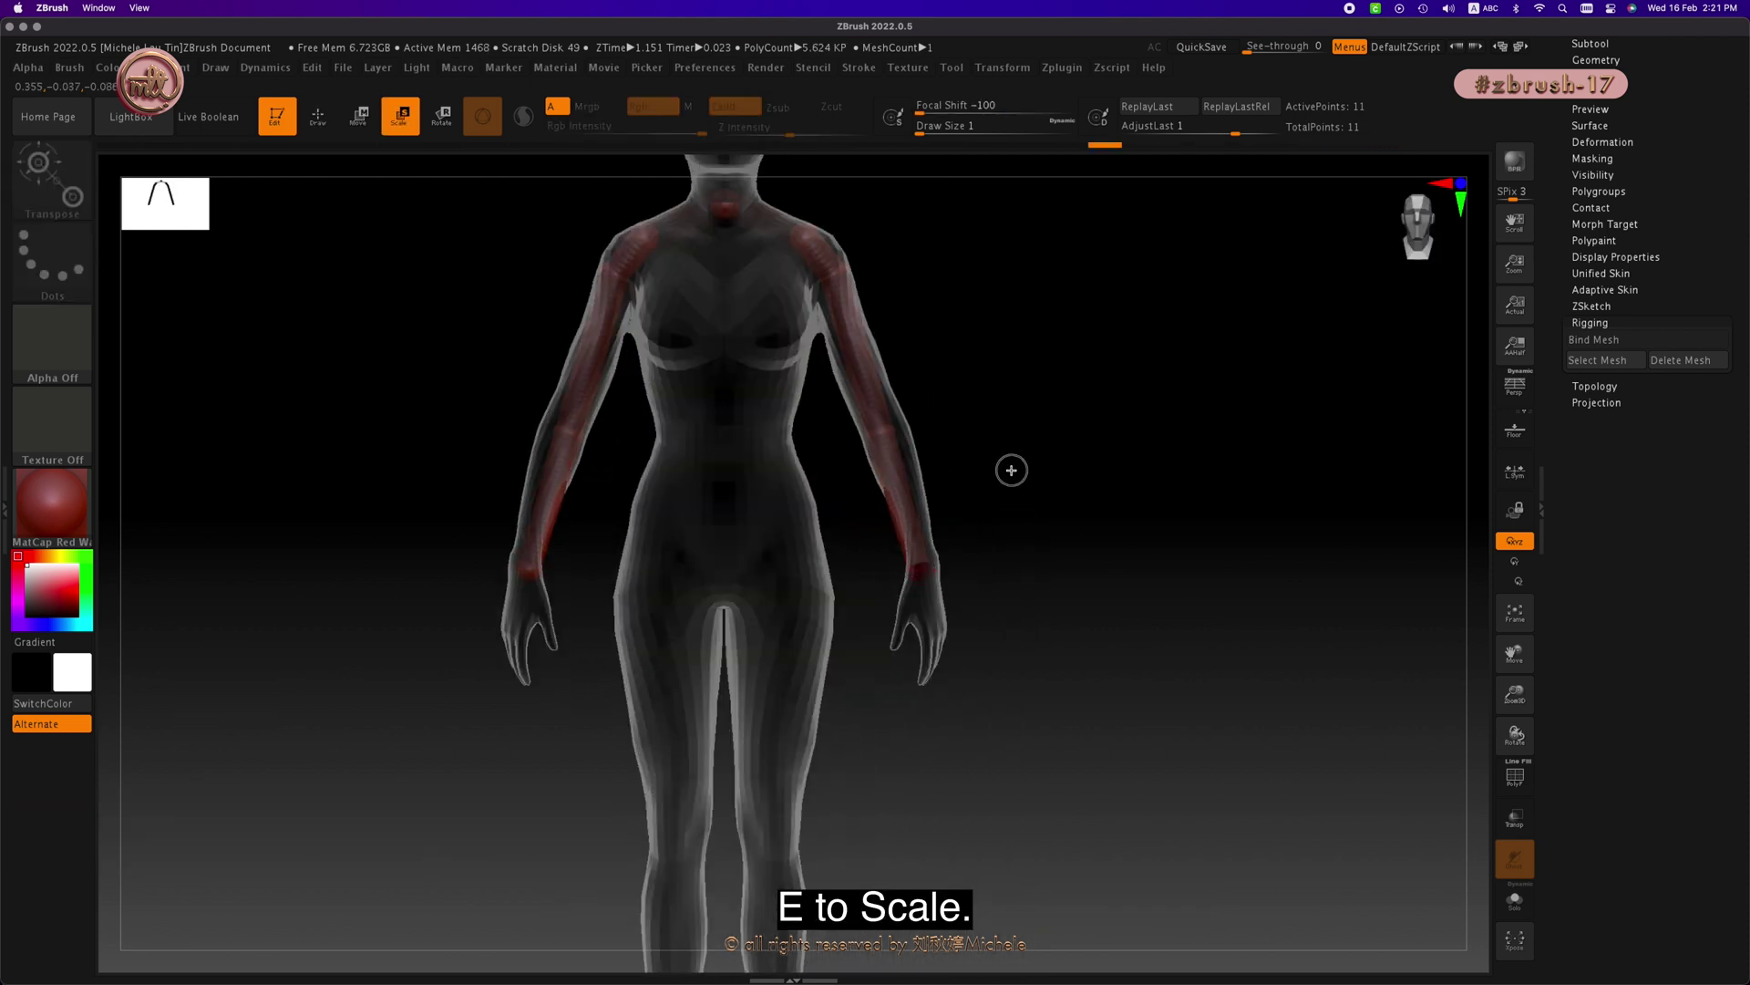
{"action": "key", "text": "w"}
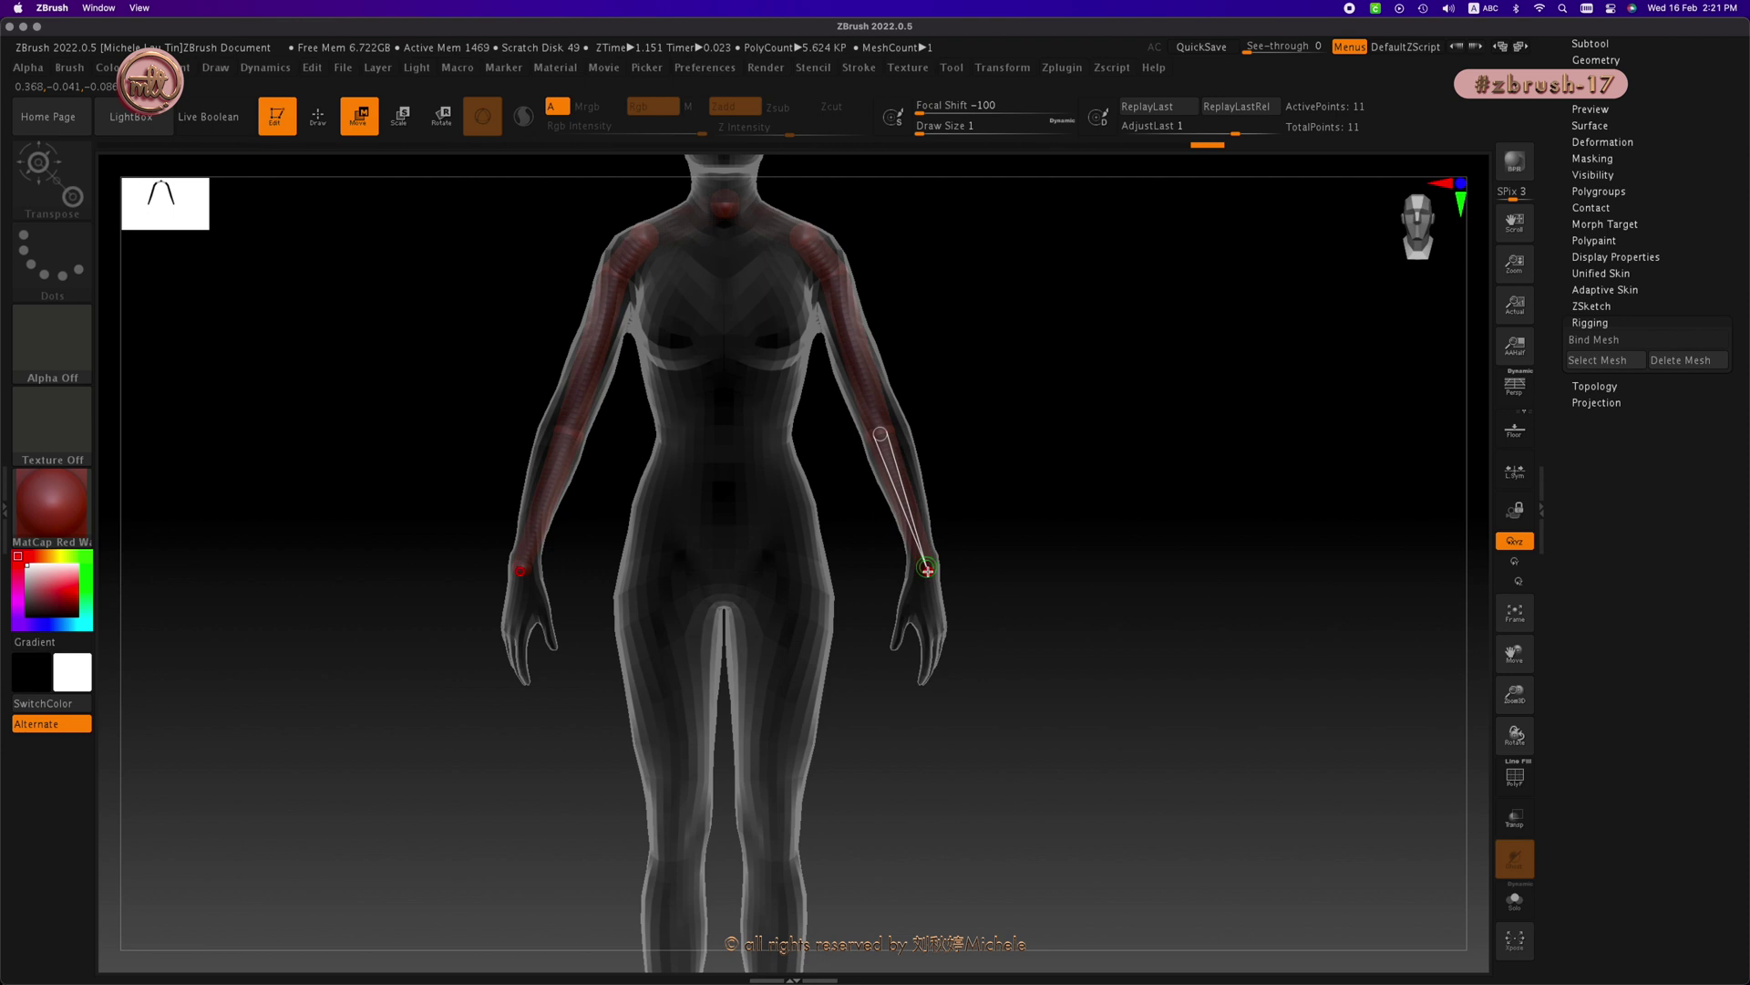
Step: Add another mirrored pair of ZSpheres at the wrists and move them down into the hands
{"action": "key", "text": "q"}
{"action": "left_click", "coordinate": [931, 588]}
{"action": "key", "text": "e"}
{"action": "key", "text": "q"}
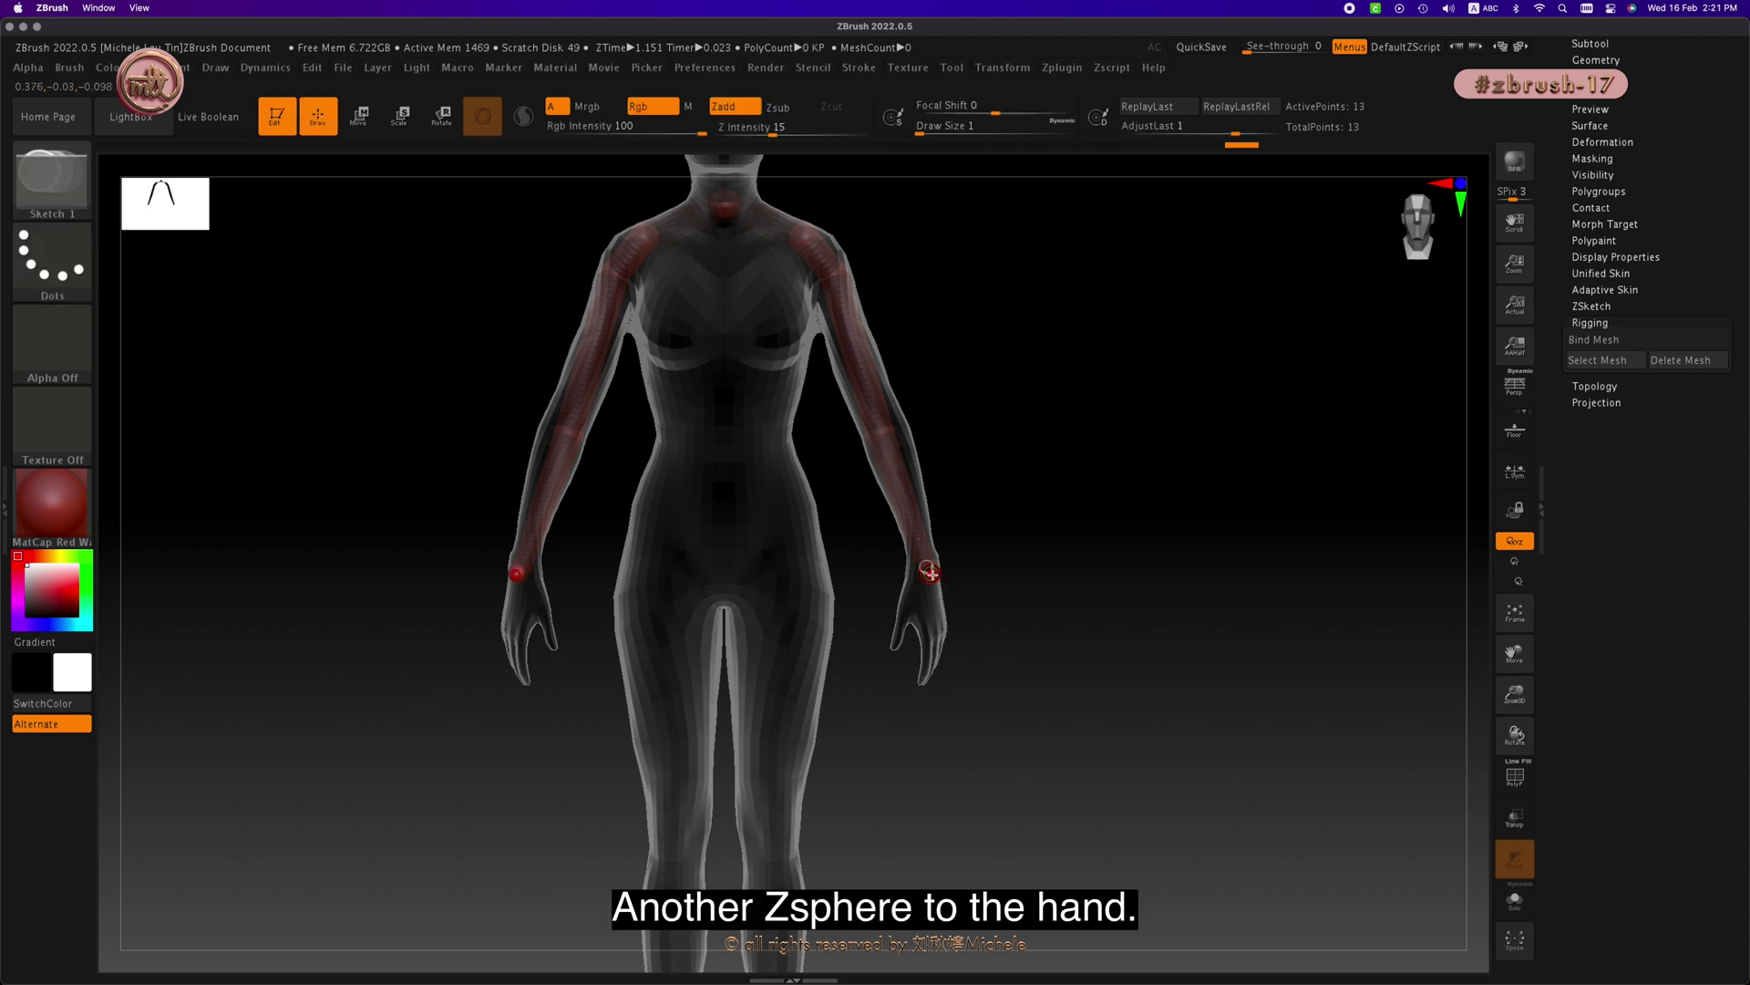
{"action": "key", "text": "e"}
{"action": "key", "text": "w"}
{"action": "left_click_drag", "start_coordinate": [930, 574], "coordinate": [934, 627]}
{"action": "left_click_drag", "start_coordinate": [1076, 601], "coordinate": [971, 680]}
Step: Turn off symmetry, adjust the root ZSphere and add a same-size child moved up to the top of the neck
{"action": "right_click_drag", "start_coordinate": [971, 680], "coordinate": [710, 446]}
{"action": "key", "text": "x"}
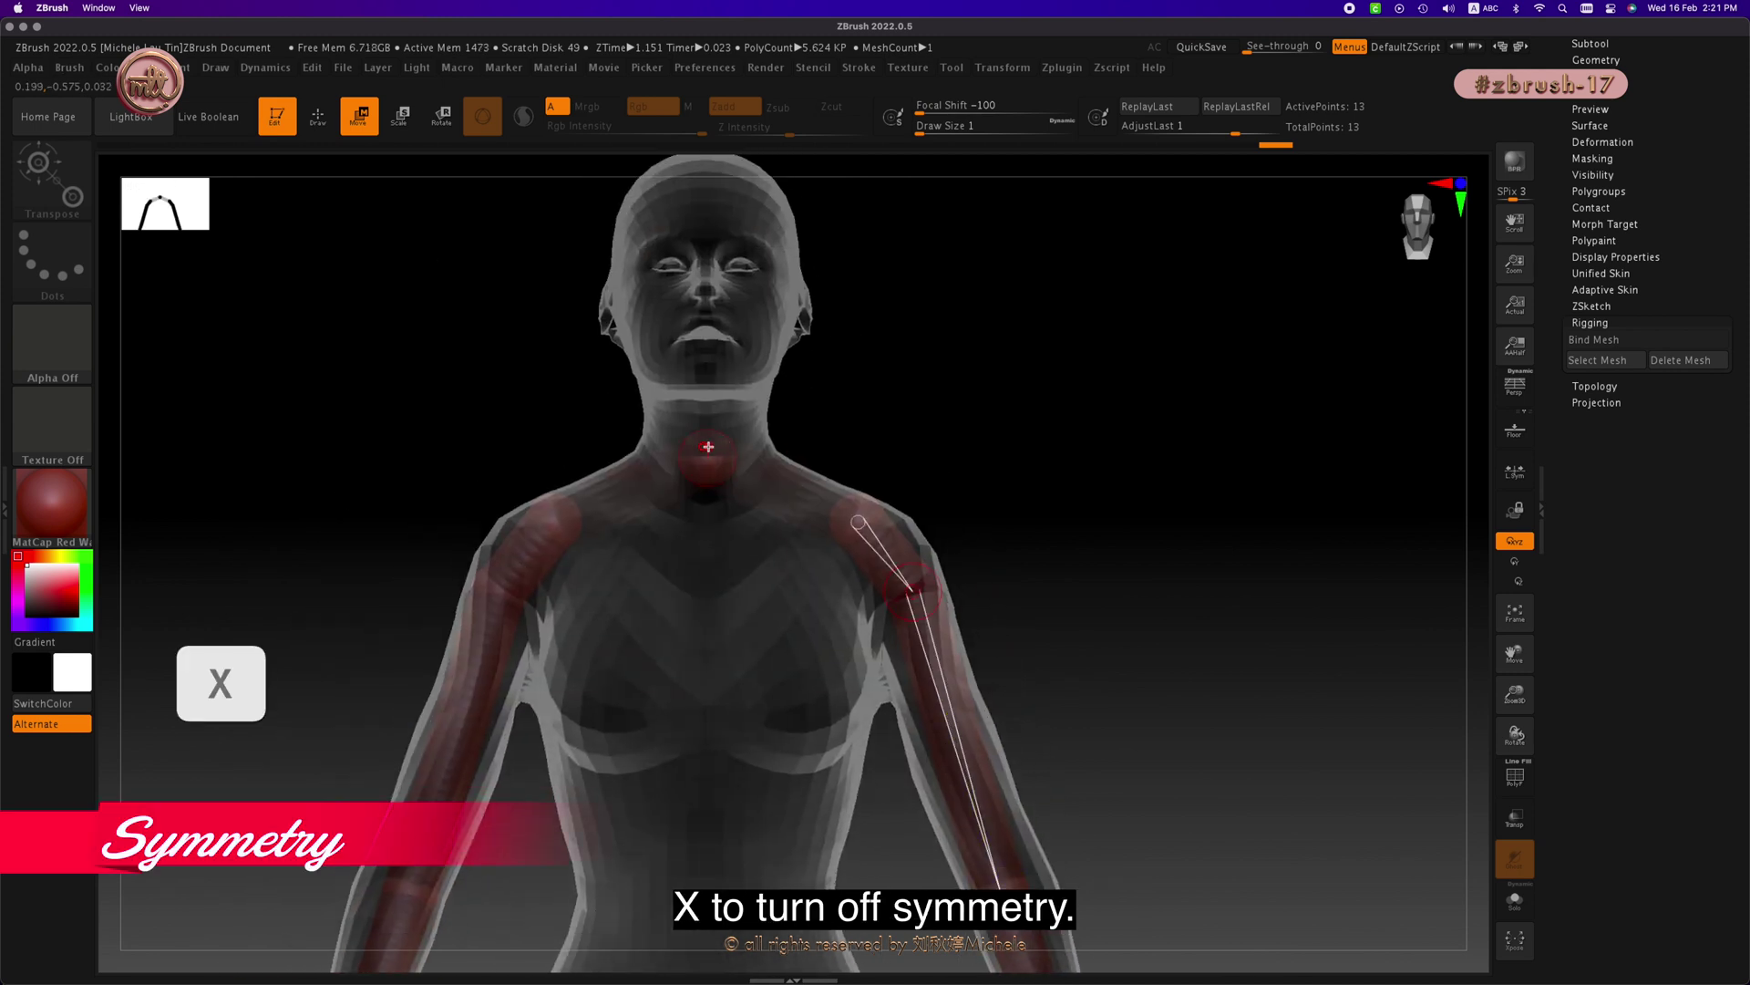
{"action": "key", "text": "w"}
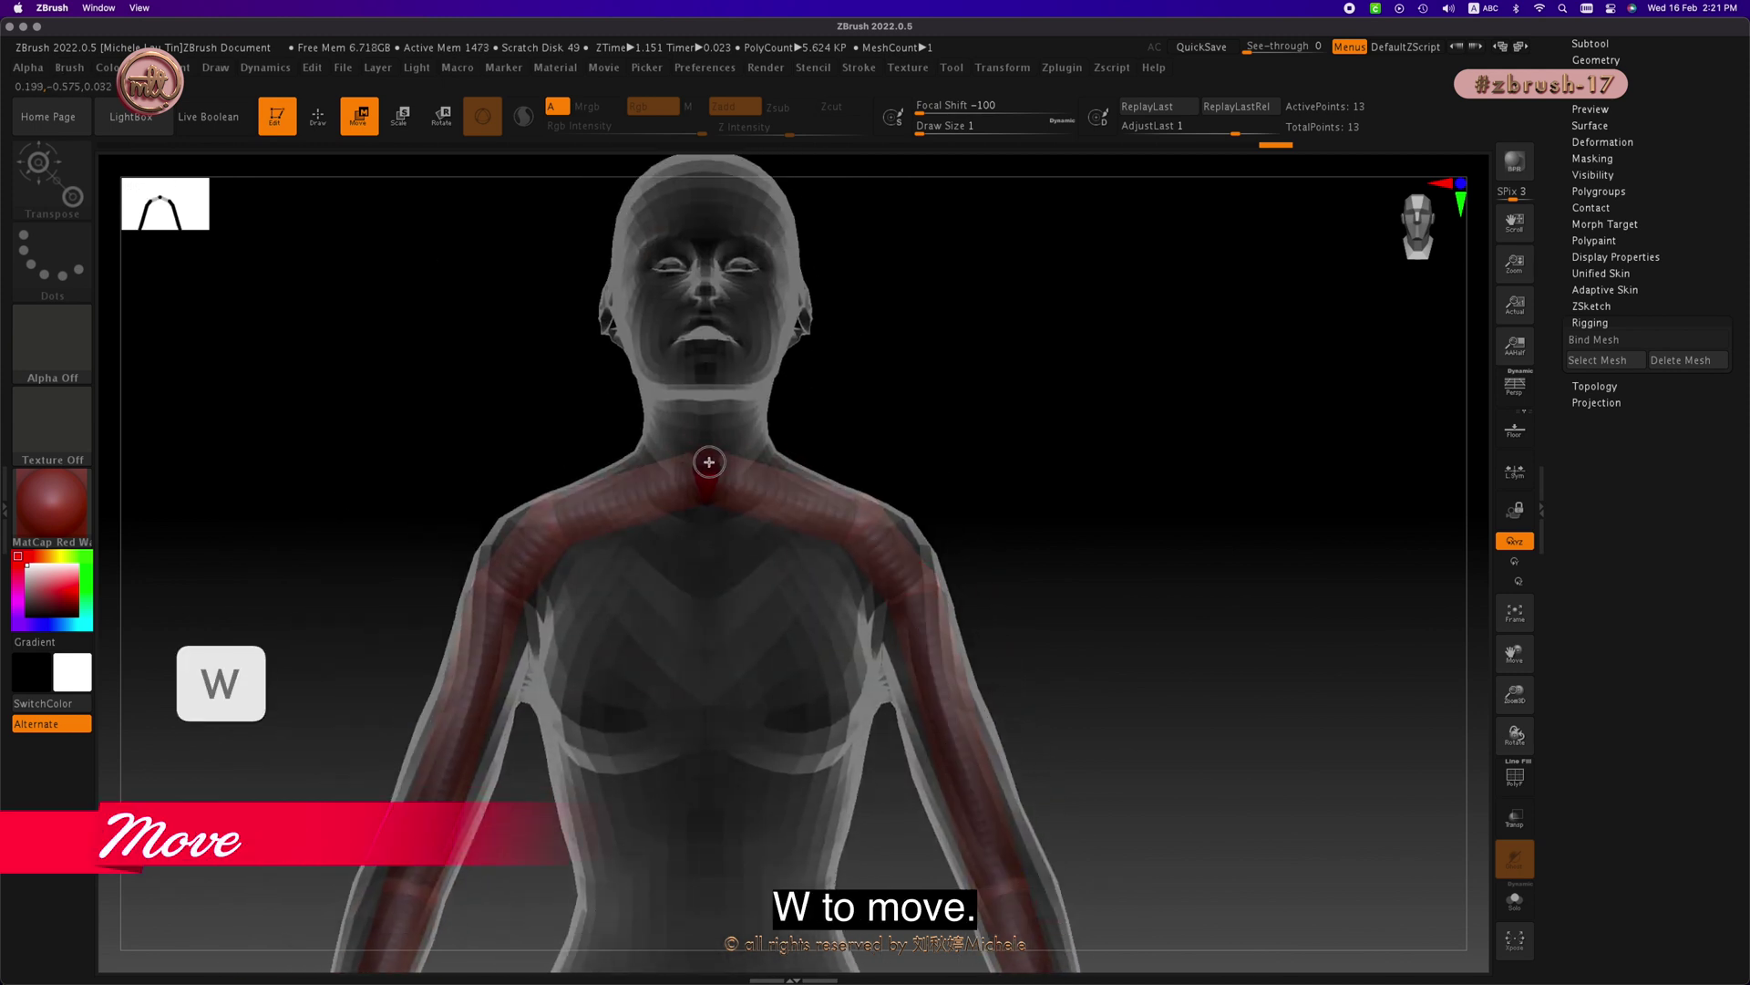
{"action": "key", "text": "q"}
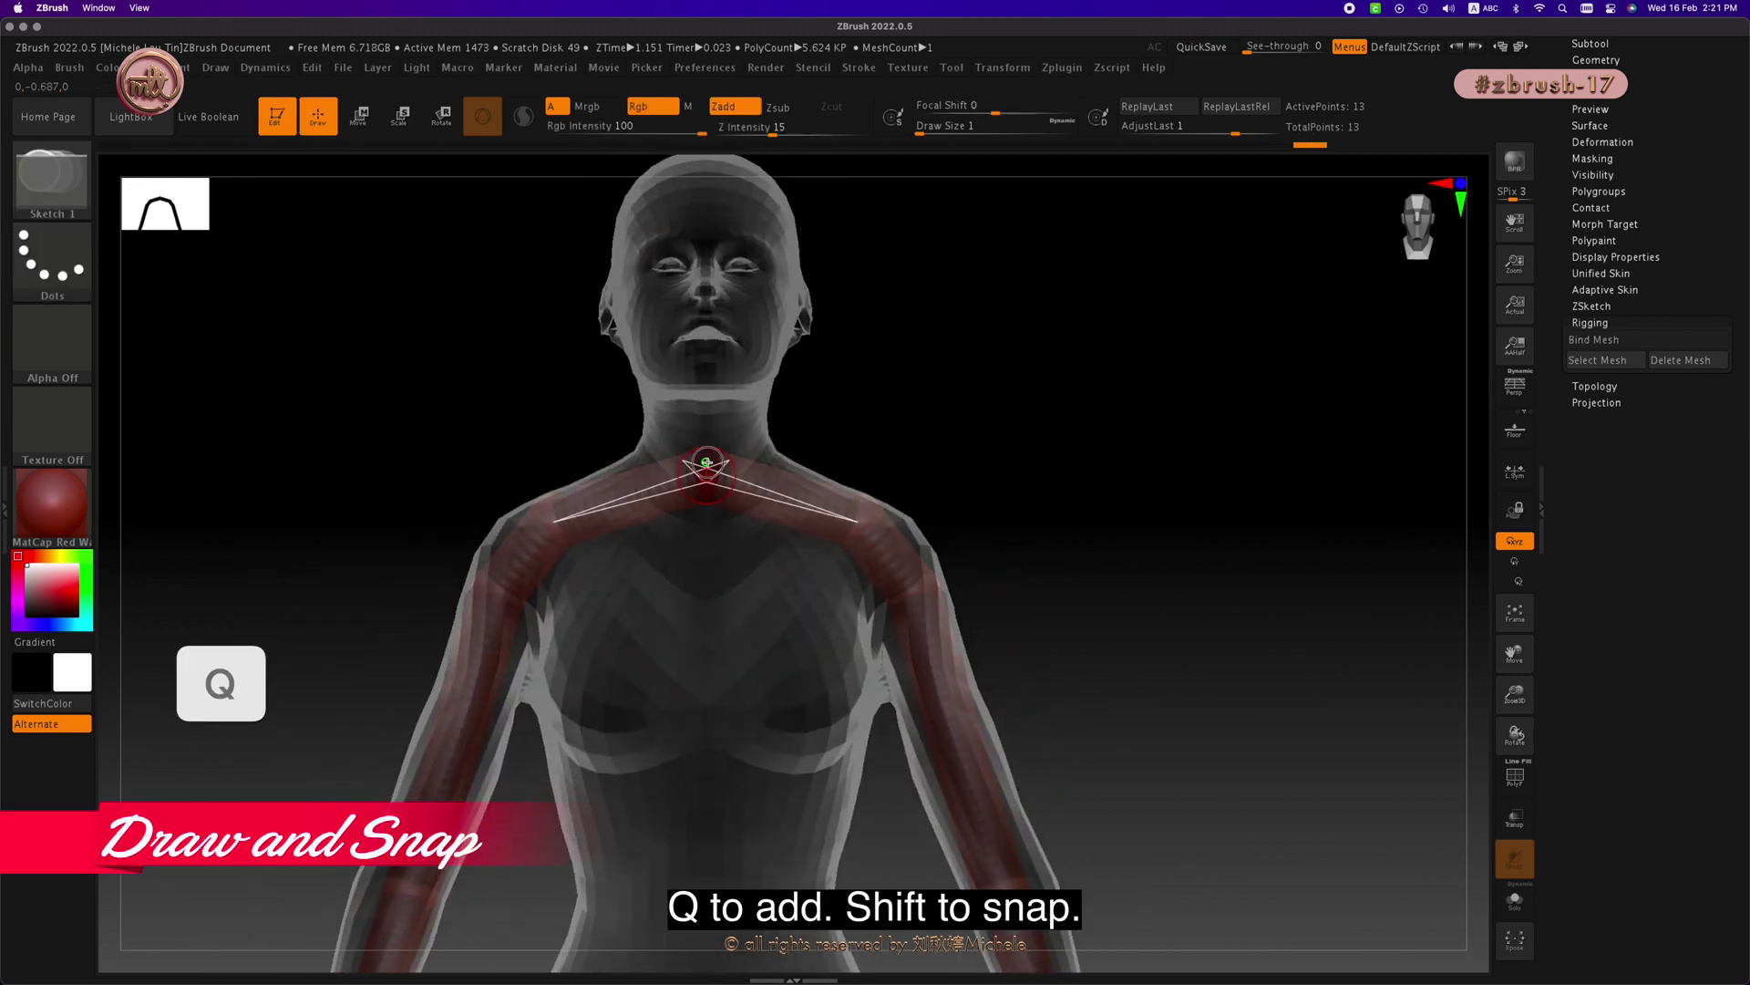
{"action": "left_click_drag", "start_coordinate": [706, 463], "coordinate": [707, 464], "text": "shift"}
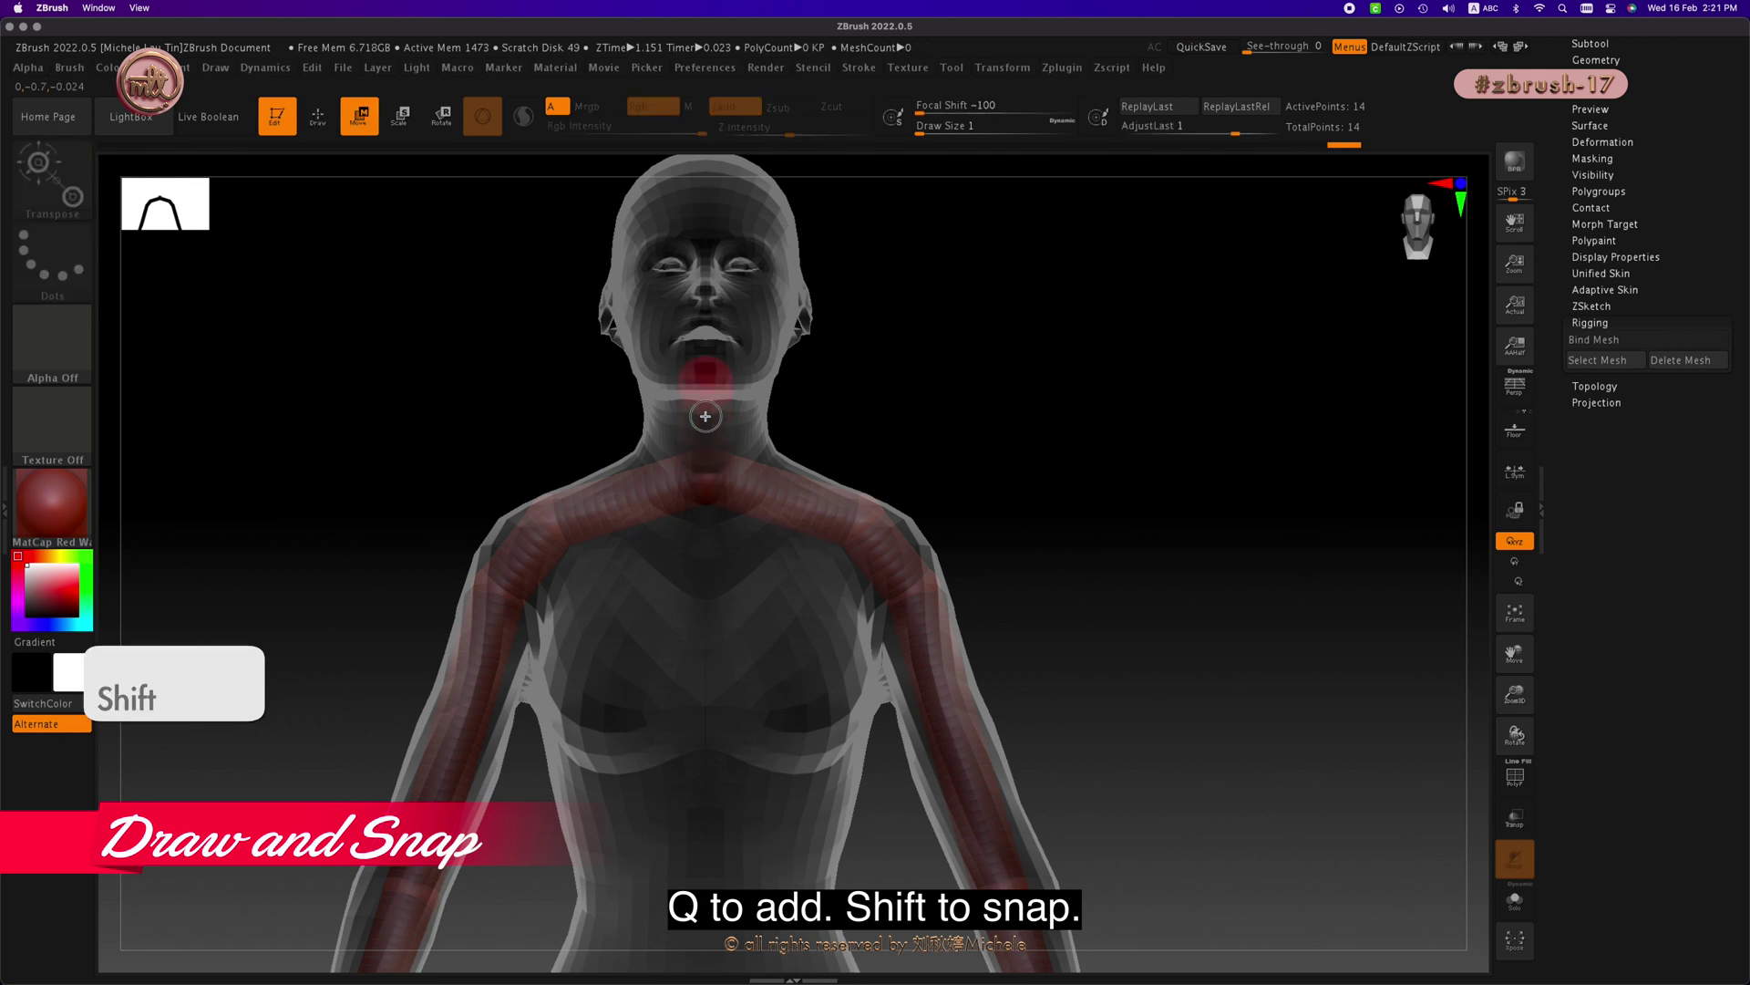
{"action": "key", "text": "w"}
{"action": "left_click_drag", "start_coordinate": [828, 416], "coordinate": [1000, 489]}
Step: Bind the mesh to the ZSphere rig and rotate an upper arm to test how the body deforms
{"action": "key", "text": "r"}
{"action": "mouse_move", "coordinate": [1061, 416]}
{"action": "right_mouse_down", "text": "ctrl"}
{"action": "mouse_move", "coordinate": [946, 422]}
{"action": "mouse_move", "coordinate": [970, 423]}
{"action": "right_mouse_up", "text": "ctrl"}
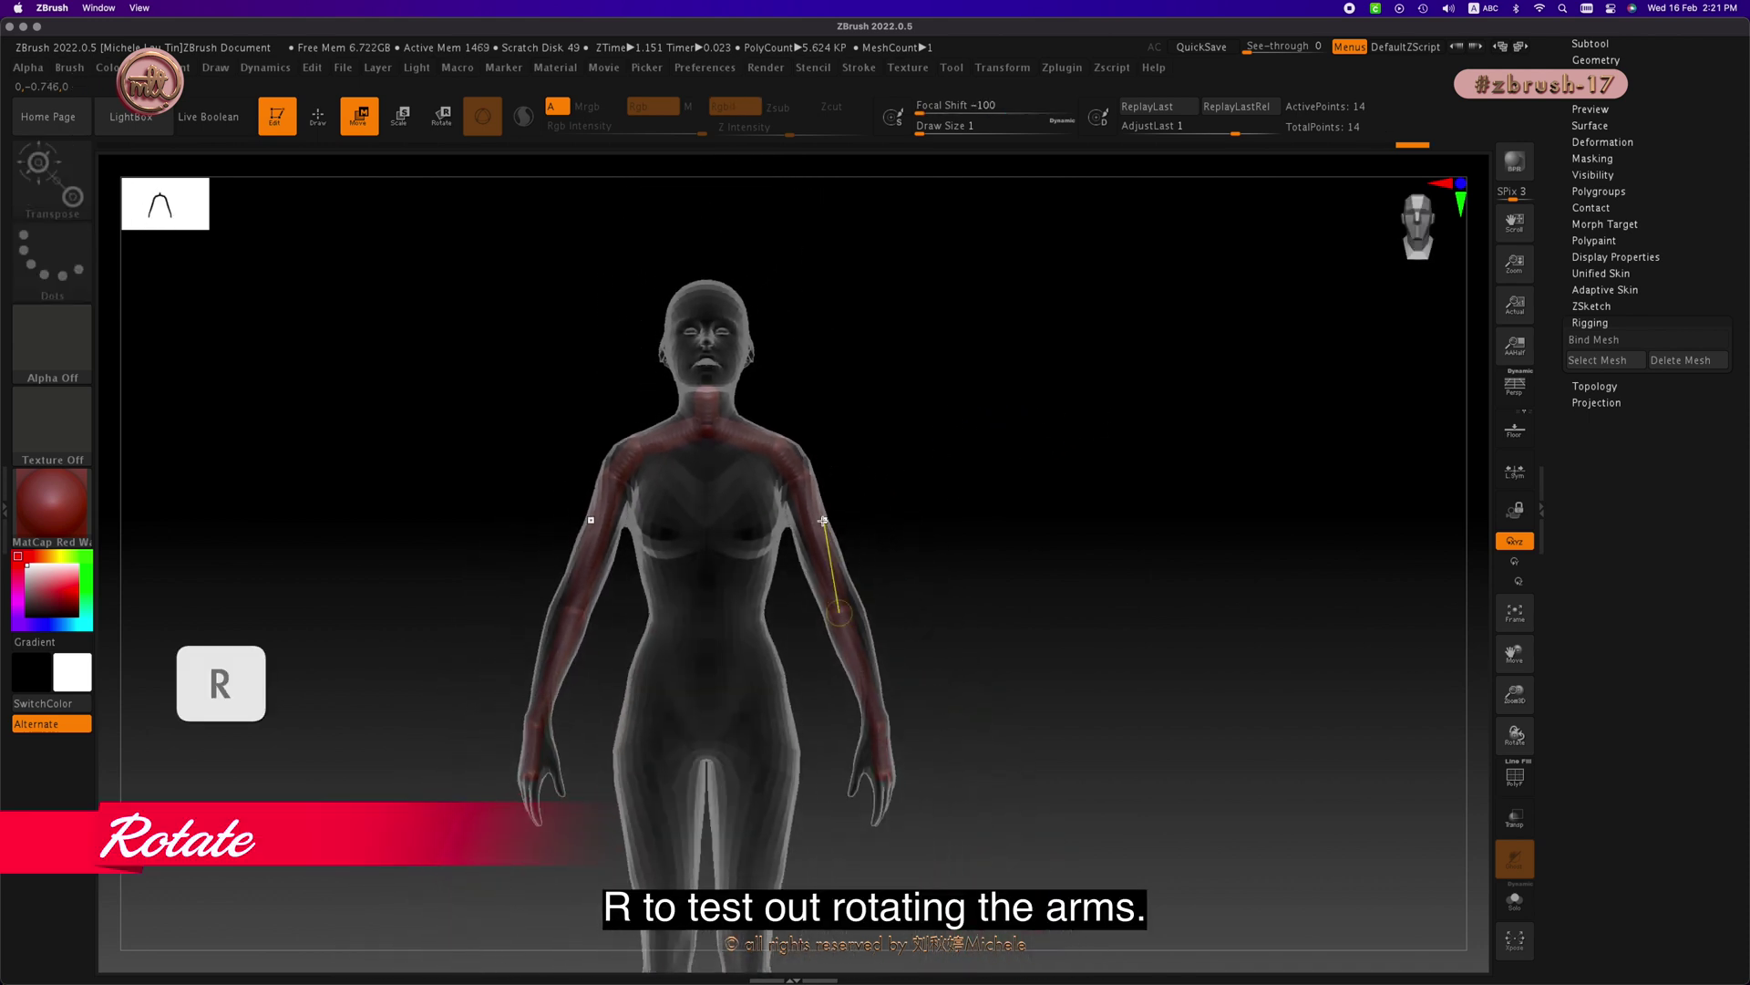
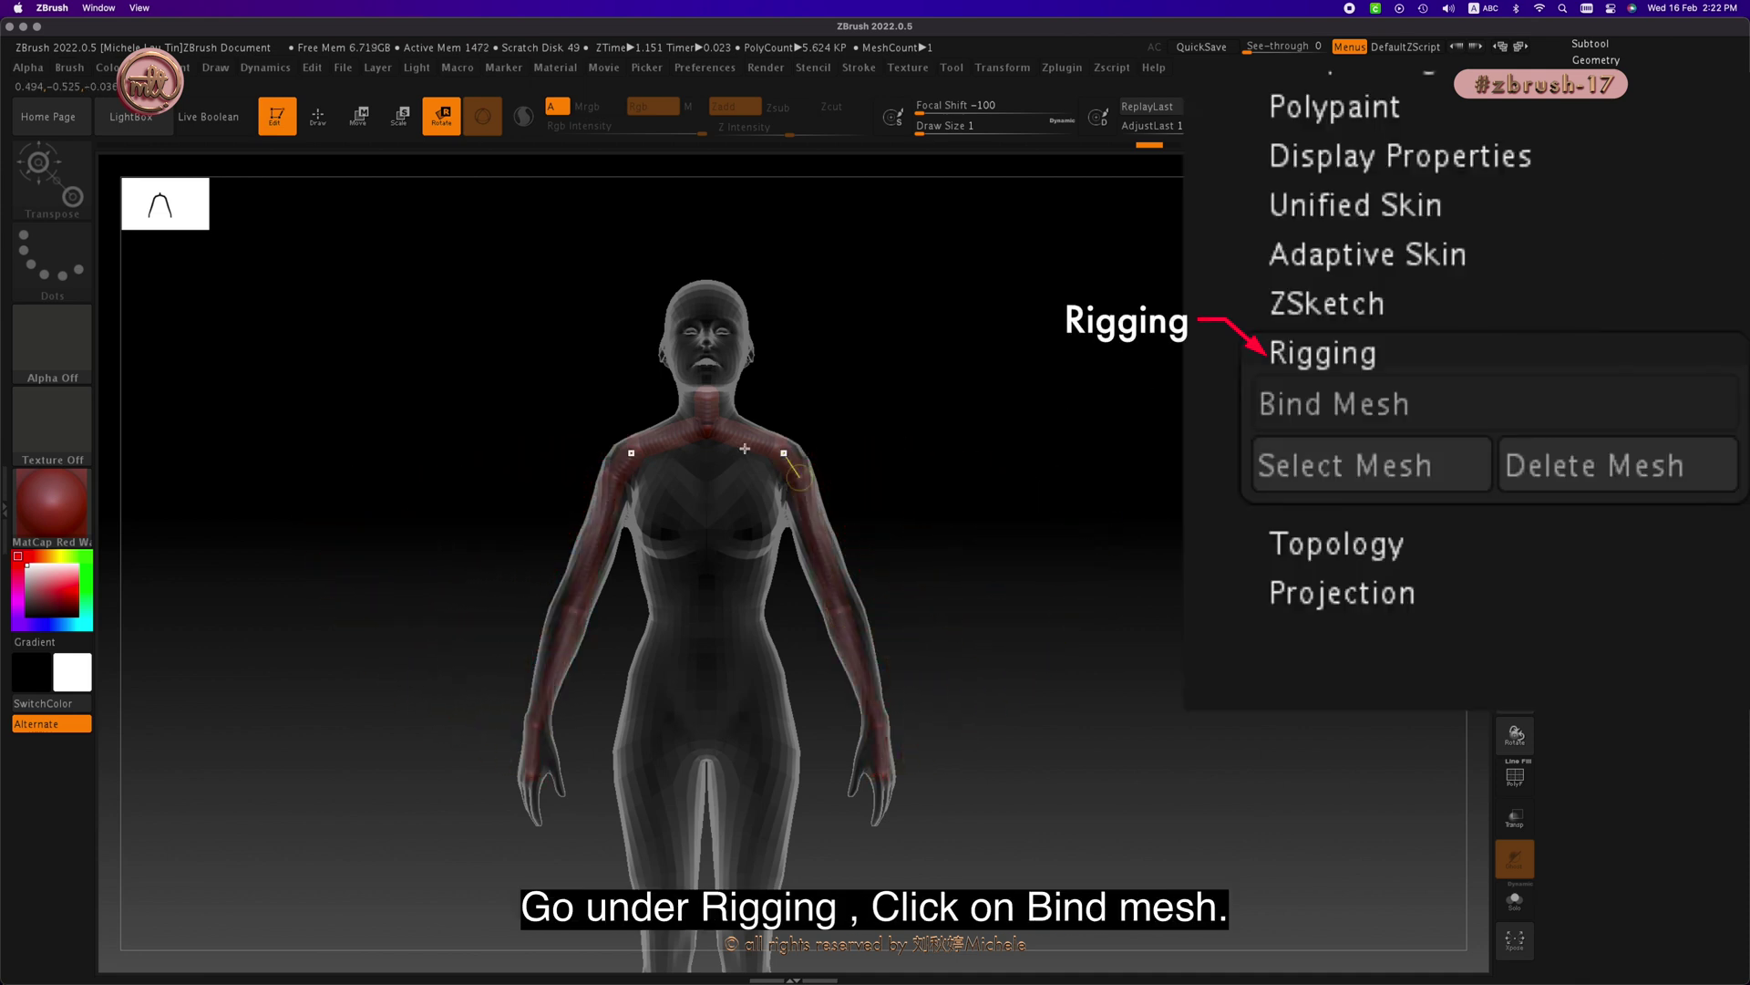
{"action": "left_click", "coordinate": [1395, 411]}
{"action": "left_click_drag", "start_coordinate": [790, 457], "coordinate": [851, 413]}
Step: Undo the test arm rotations and turn off Bind Mesh
{"action": "key", "text": "super+z"}
{"action": "key", "text": "x"}
{"action": "key", "text": "ctrl+z"}
{"action": "key", "text": "ctrl+z"}
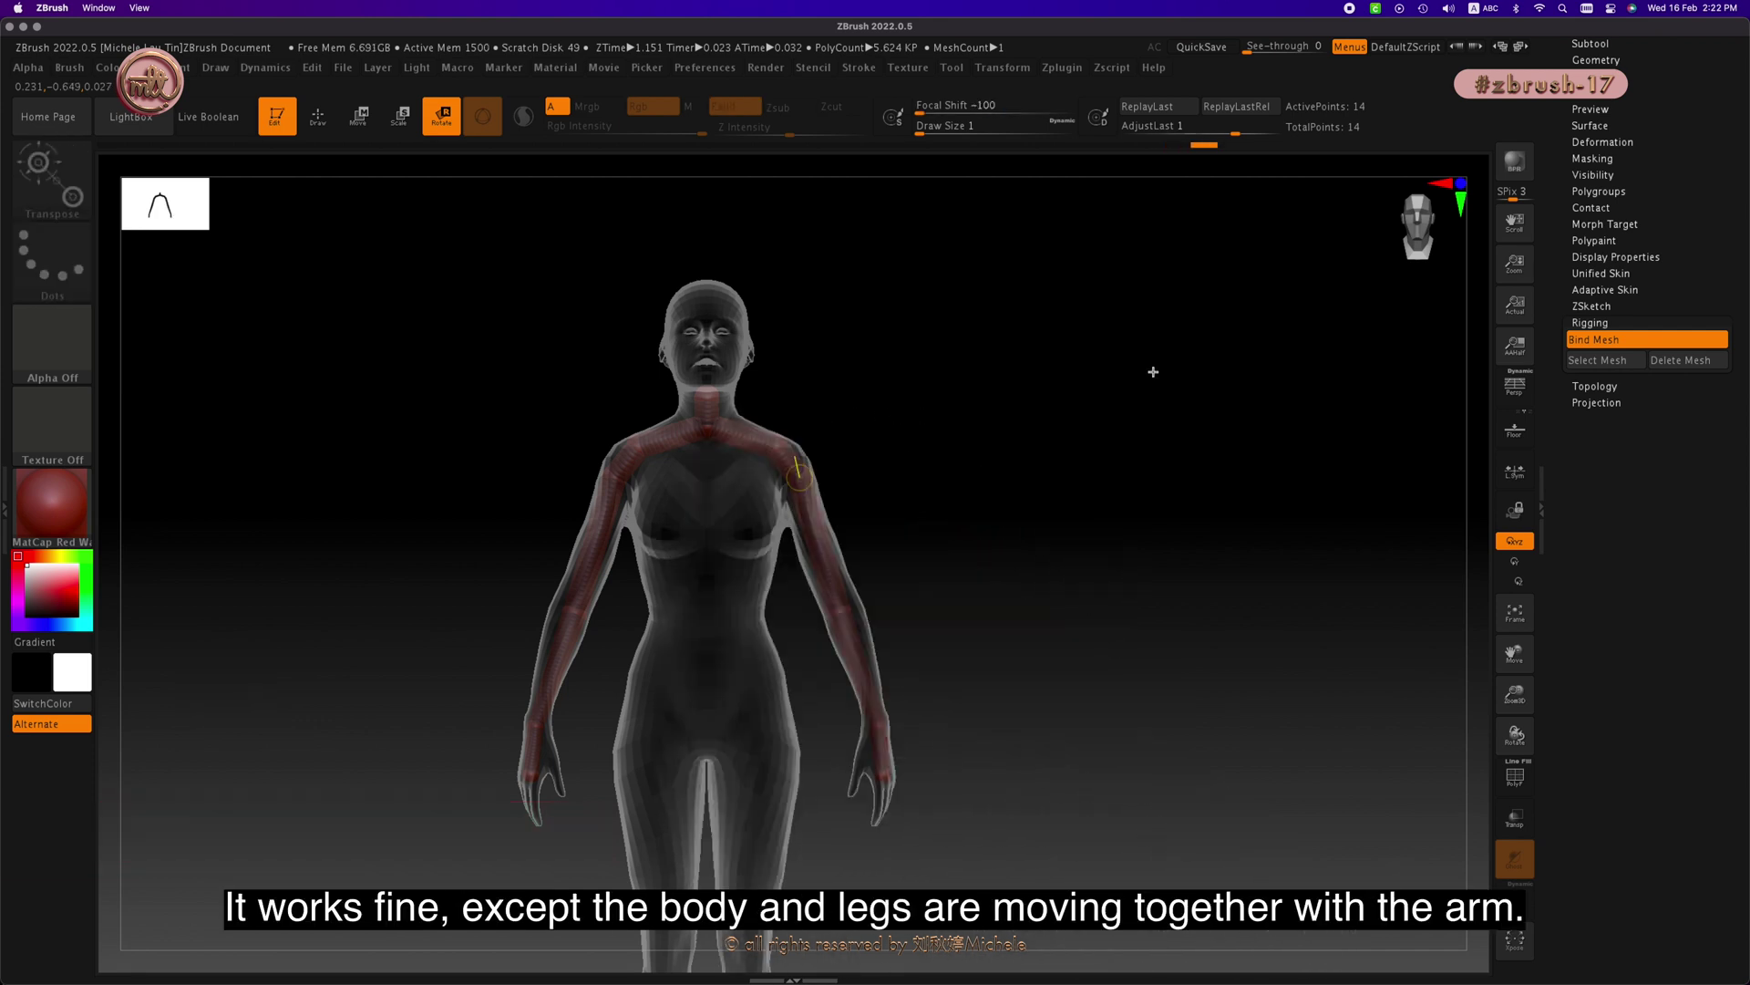
{"action": "left_click", "coordinate": [1597, 346]}
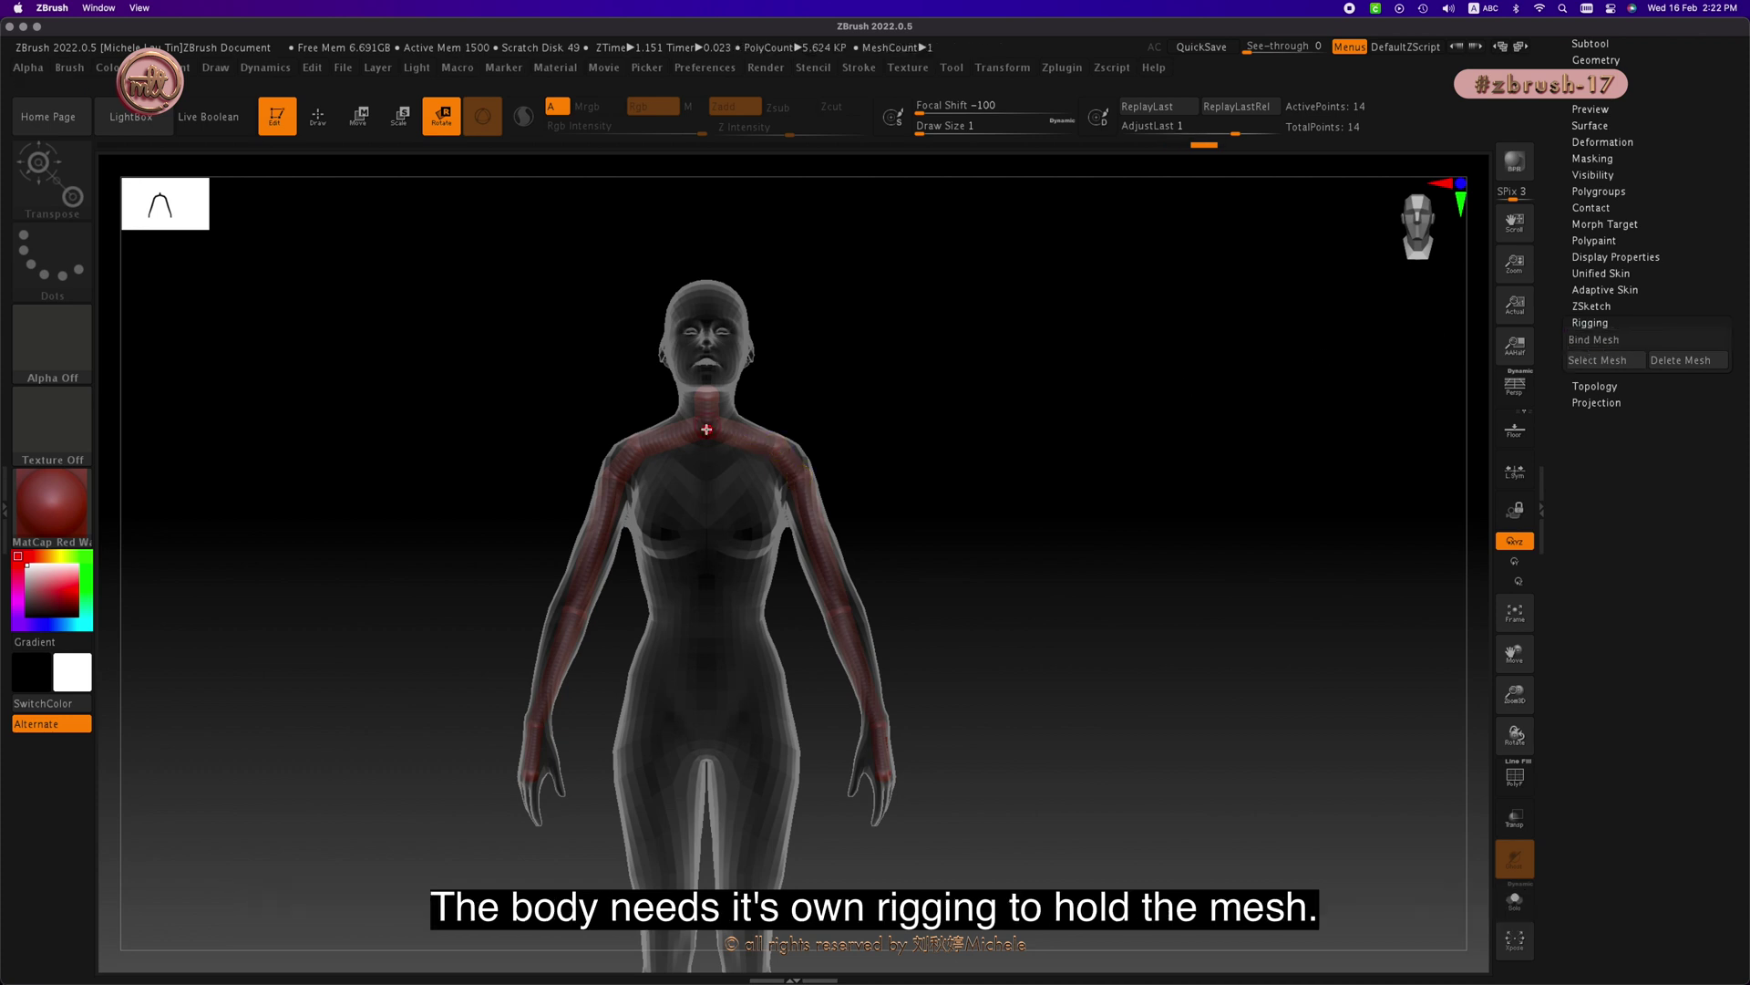
Step: Add a same-size child ZSphere on the root and move it down to the hip as a spine chain
{"action": "key", "text": "q"}
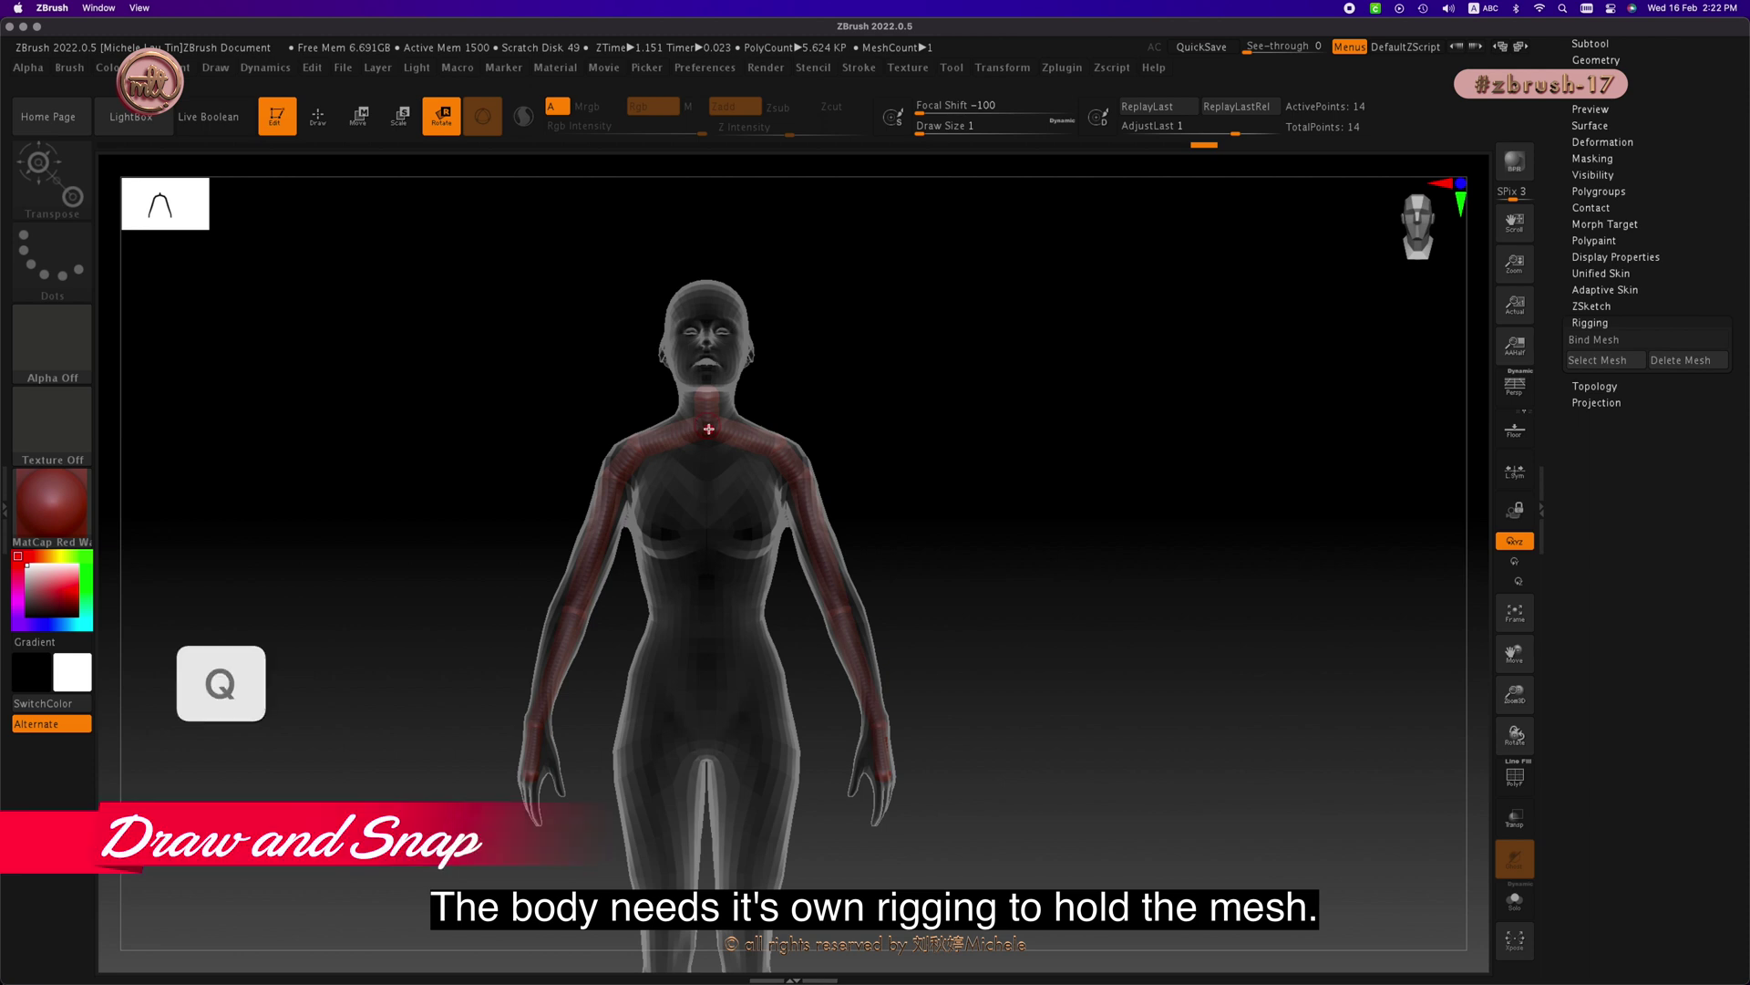
{"action": "left_click_drag", "start_coordinate": [709, 431], "coordinate": [709, 450], "text": "shift"}
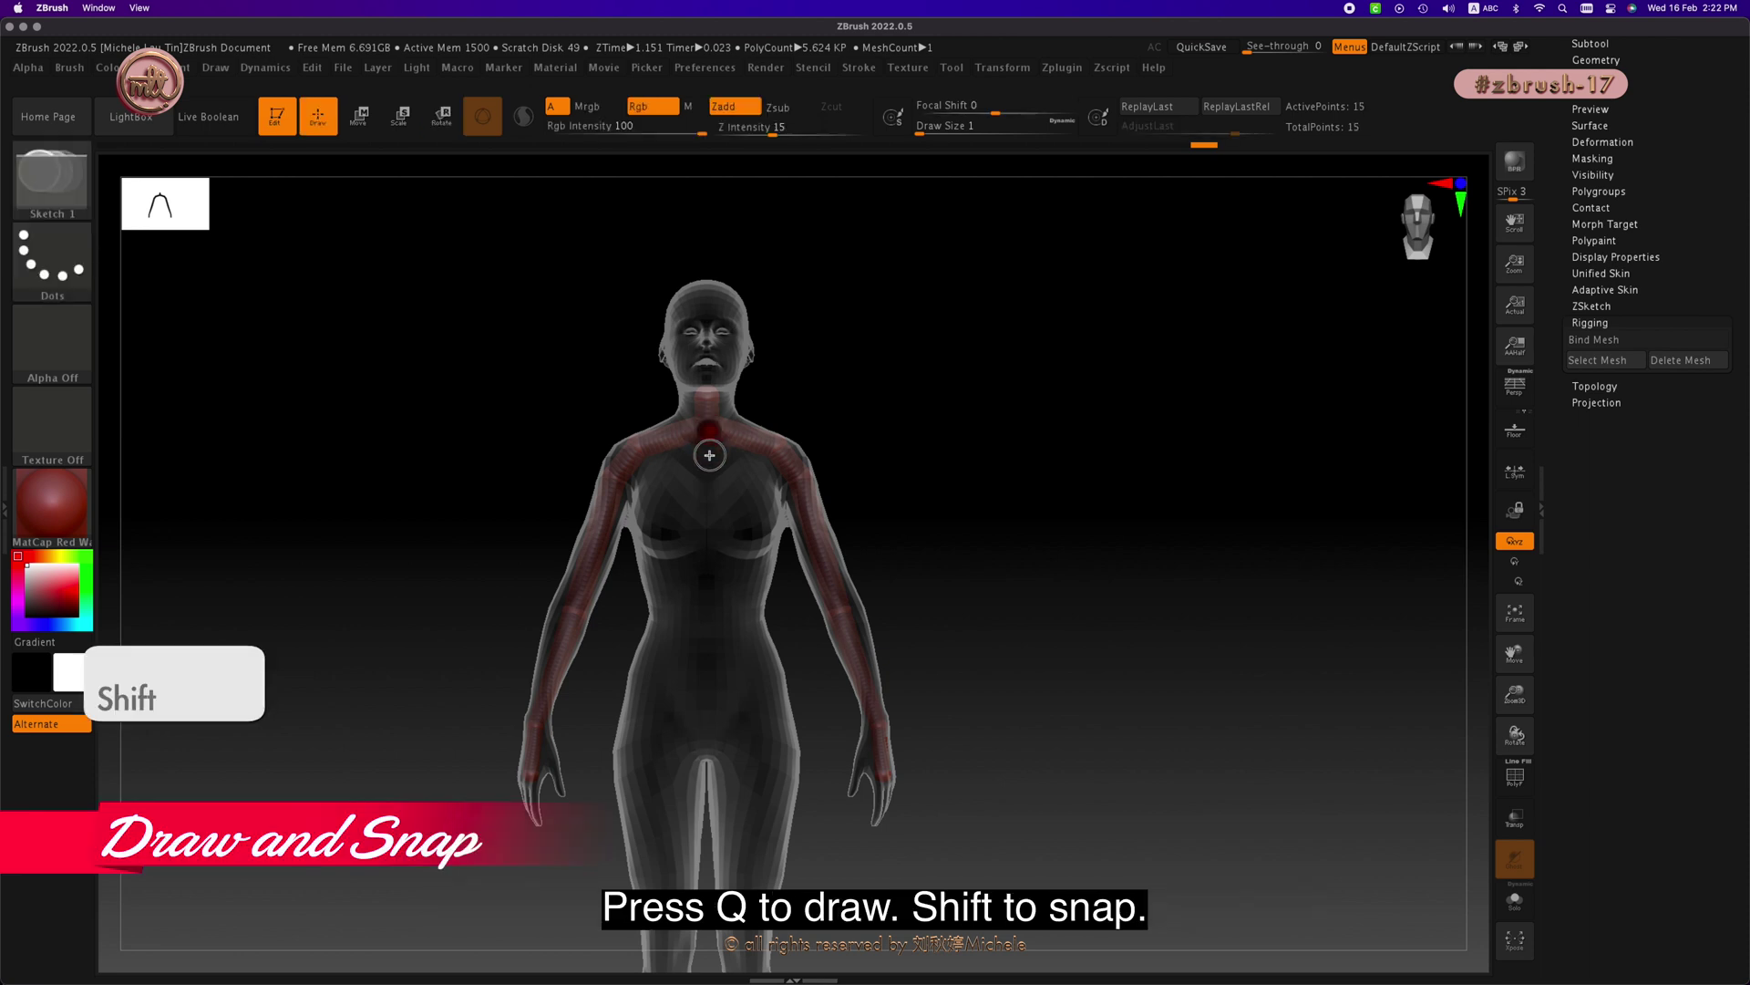
{"action": "key", "text": "w"}
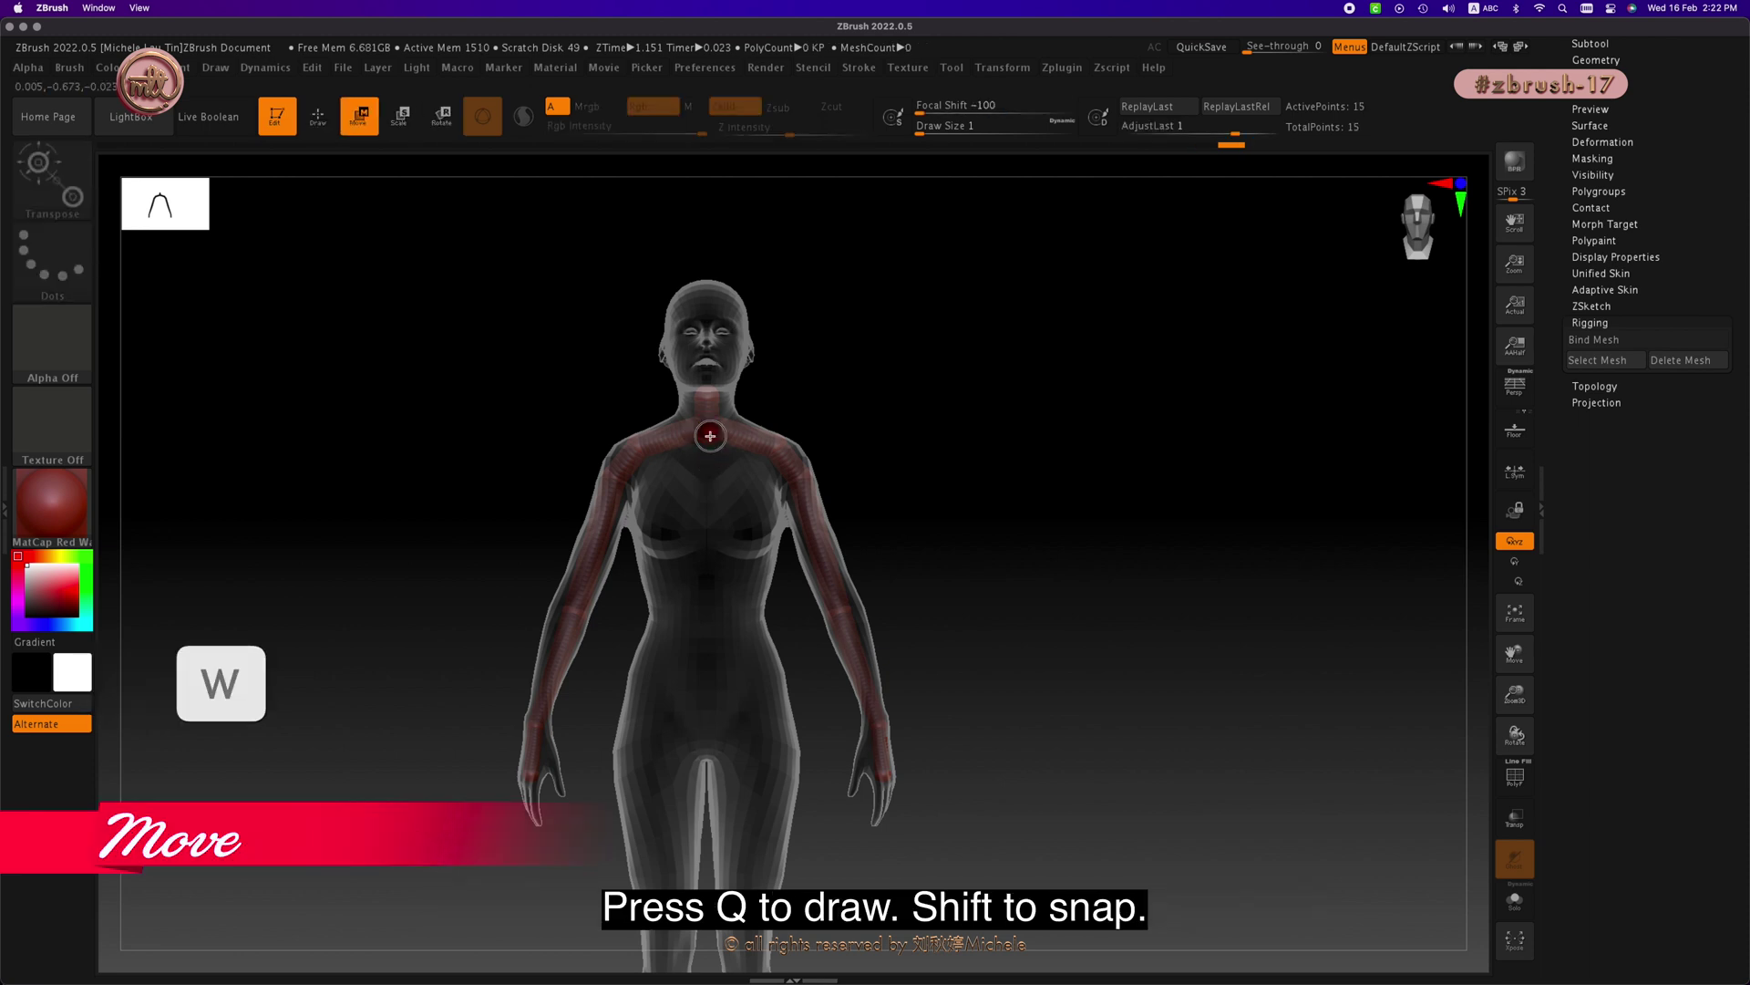
{"action": "left_click_drag", "start_coordinate": [710, 436], "coordinate": [711, 629]}
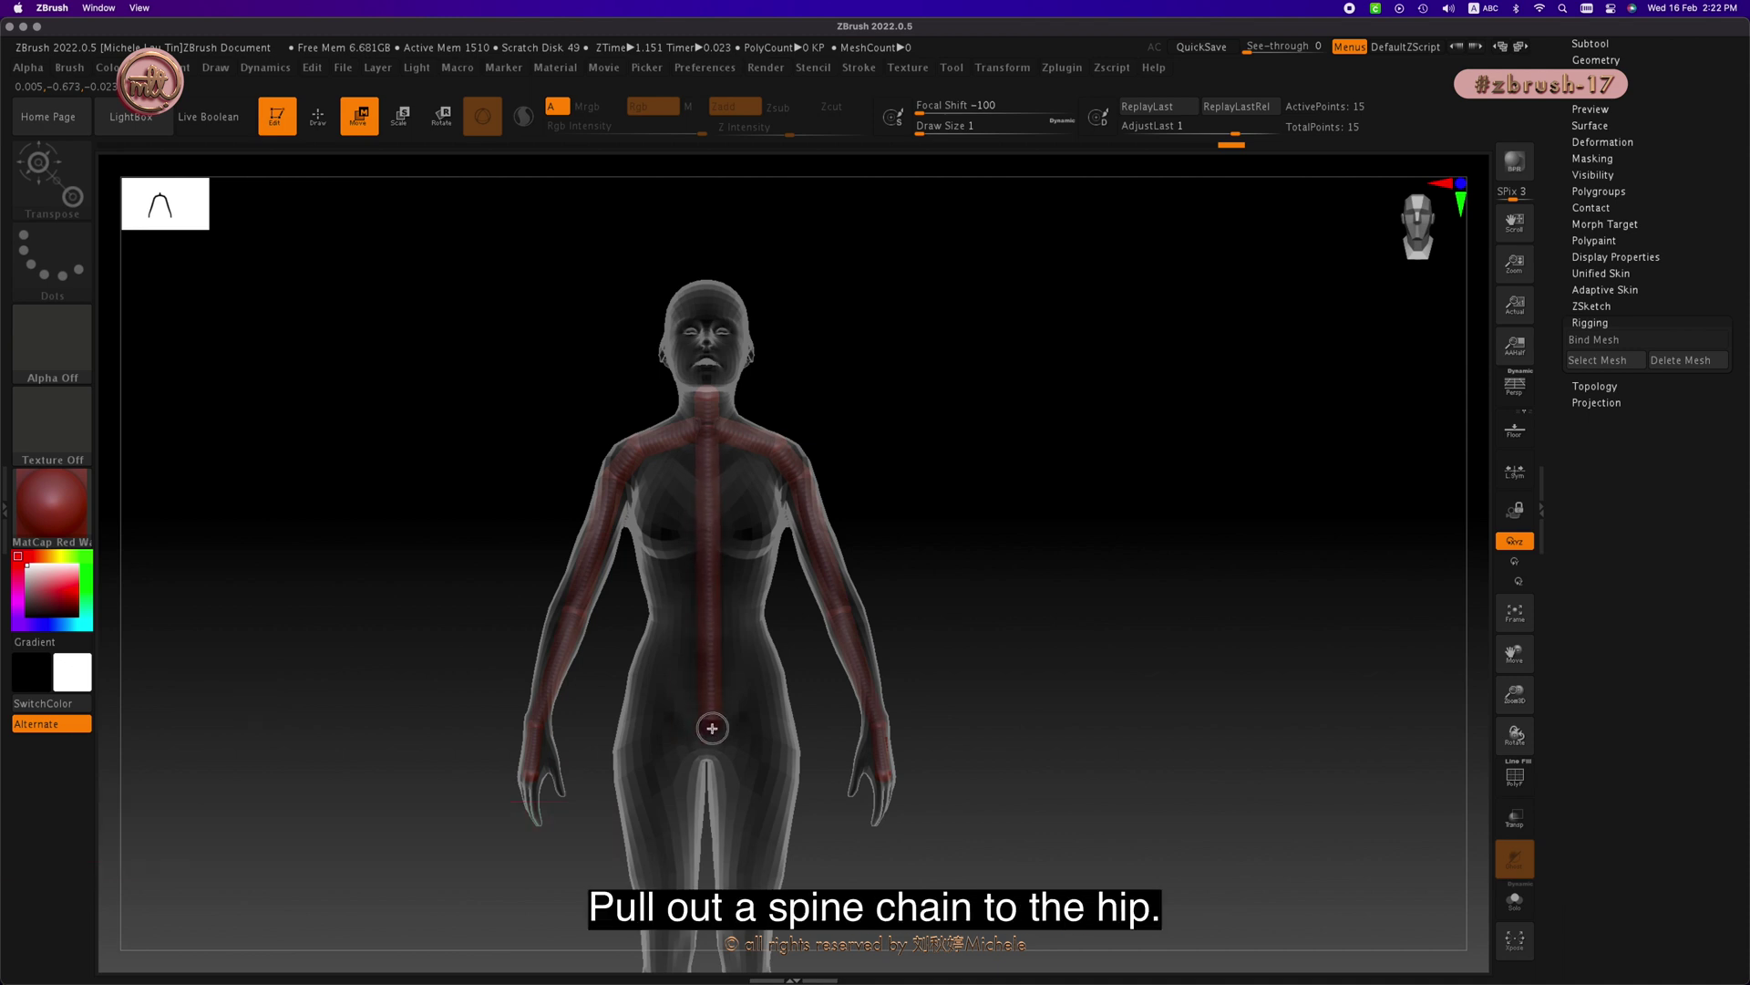
Step: Adjust the spine's end ZSphere at the hip and, with symmetry on, add a same-size ZSphere pair on both sides of it
{"action": "left_click_drag", "start_coordinate": [907, 598], "coordinate": [965, 555], "text": "shift"}
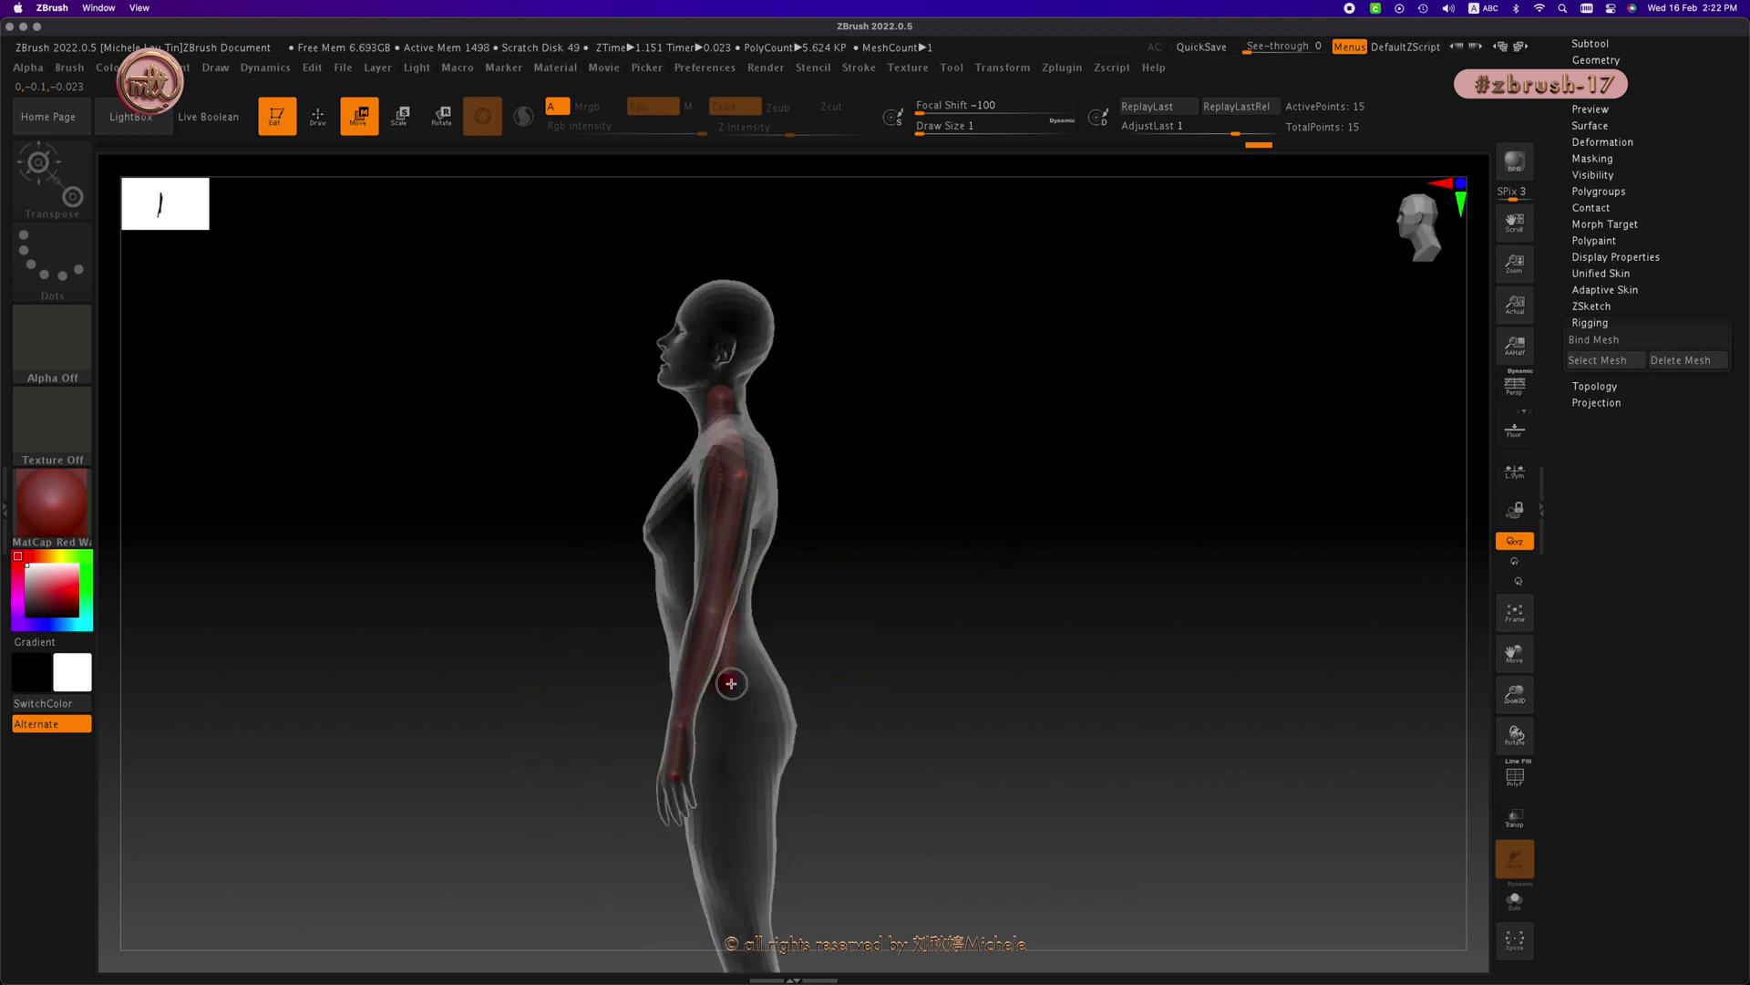
{"action": "left_click_drag", "start_coordinate": [727, 684], "coordinate": [969, 596], "text": "shift"}
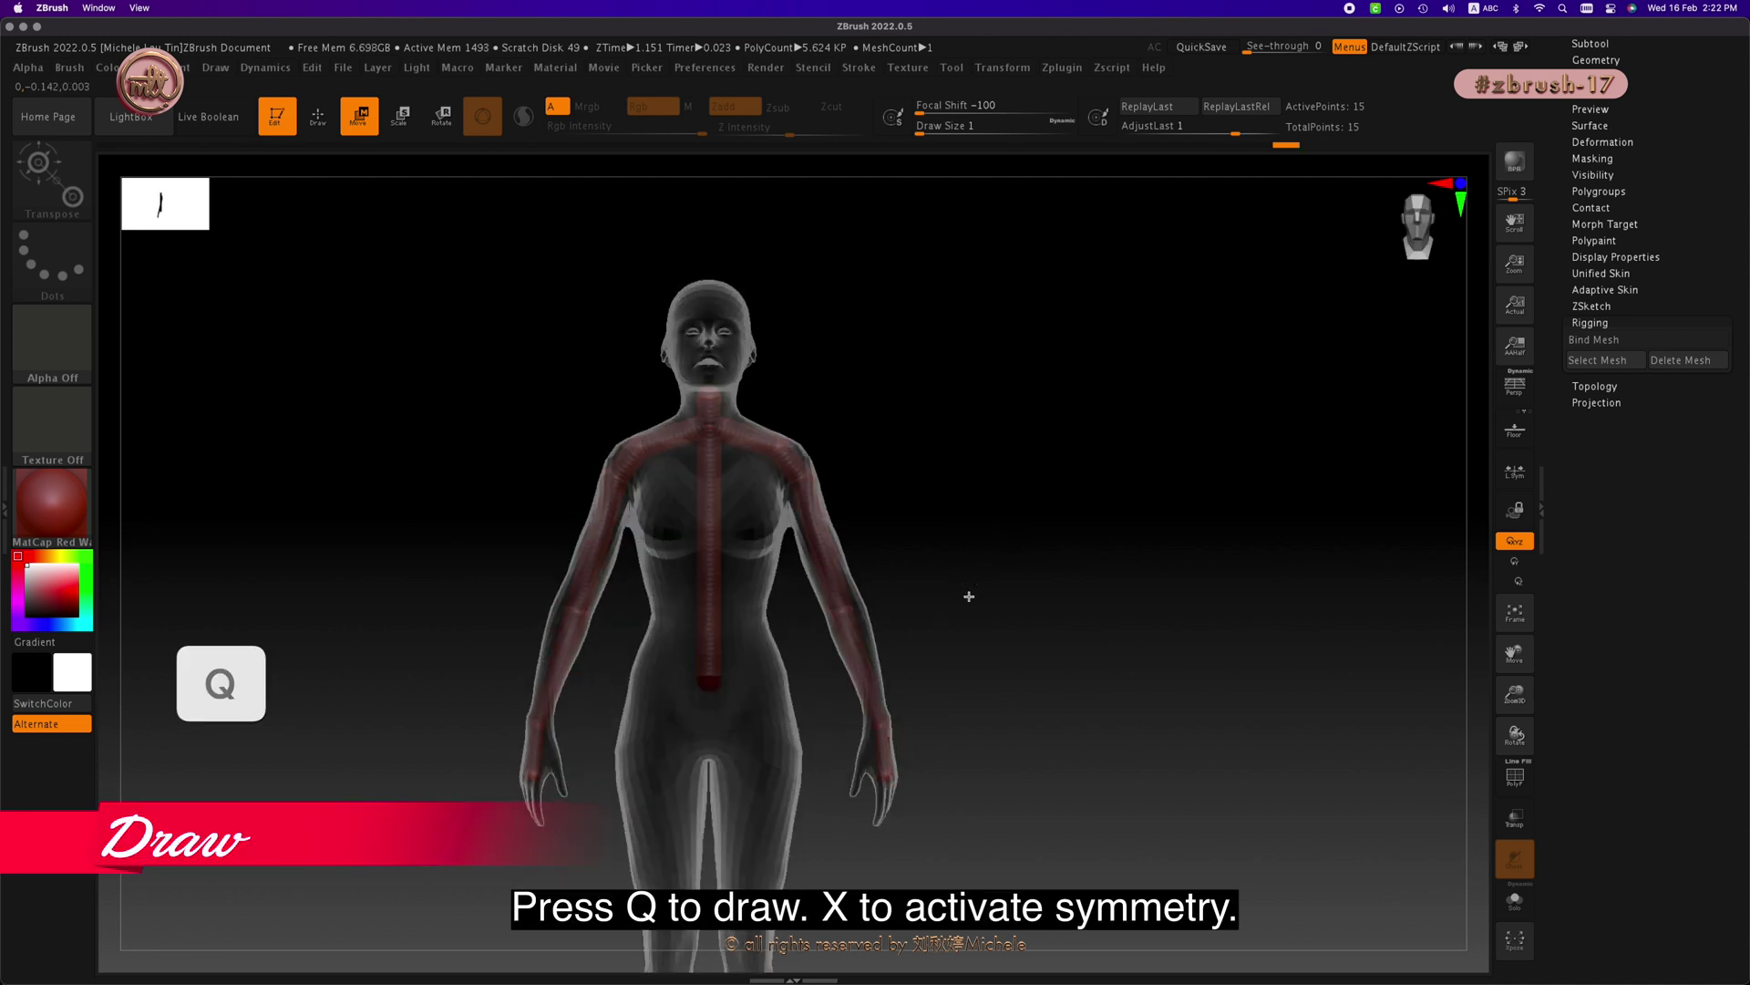
{"action": "key", "text": "q"}
{"action": "key", "text": "x"}
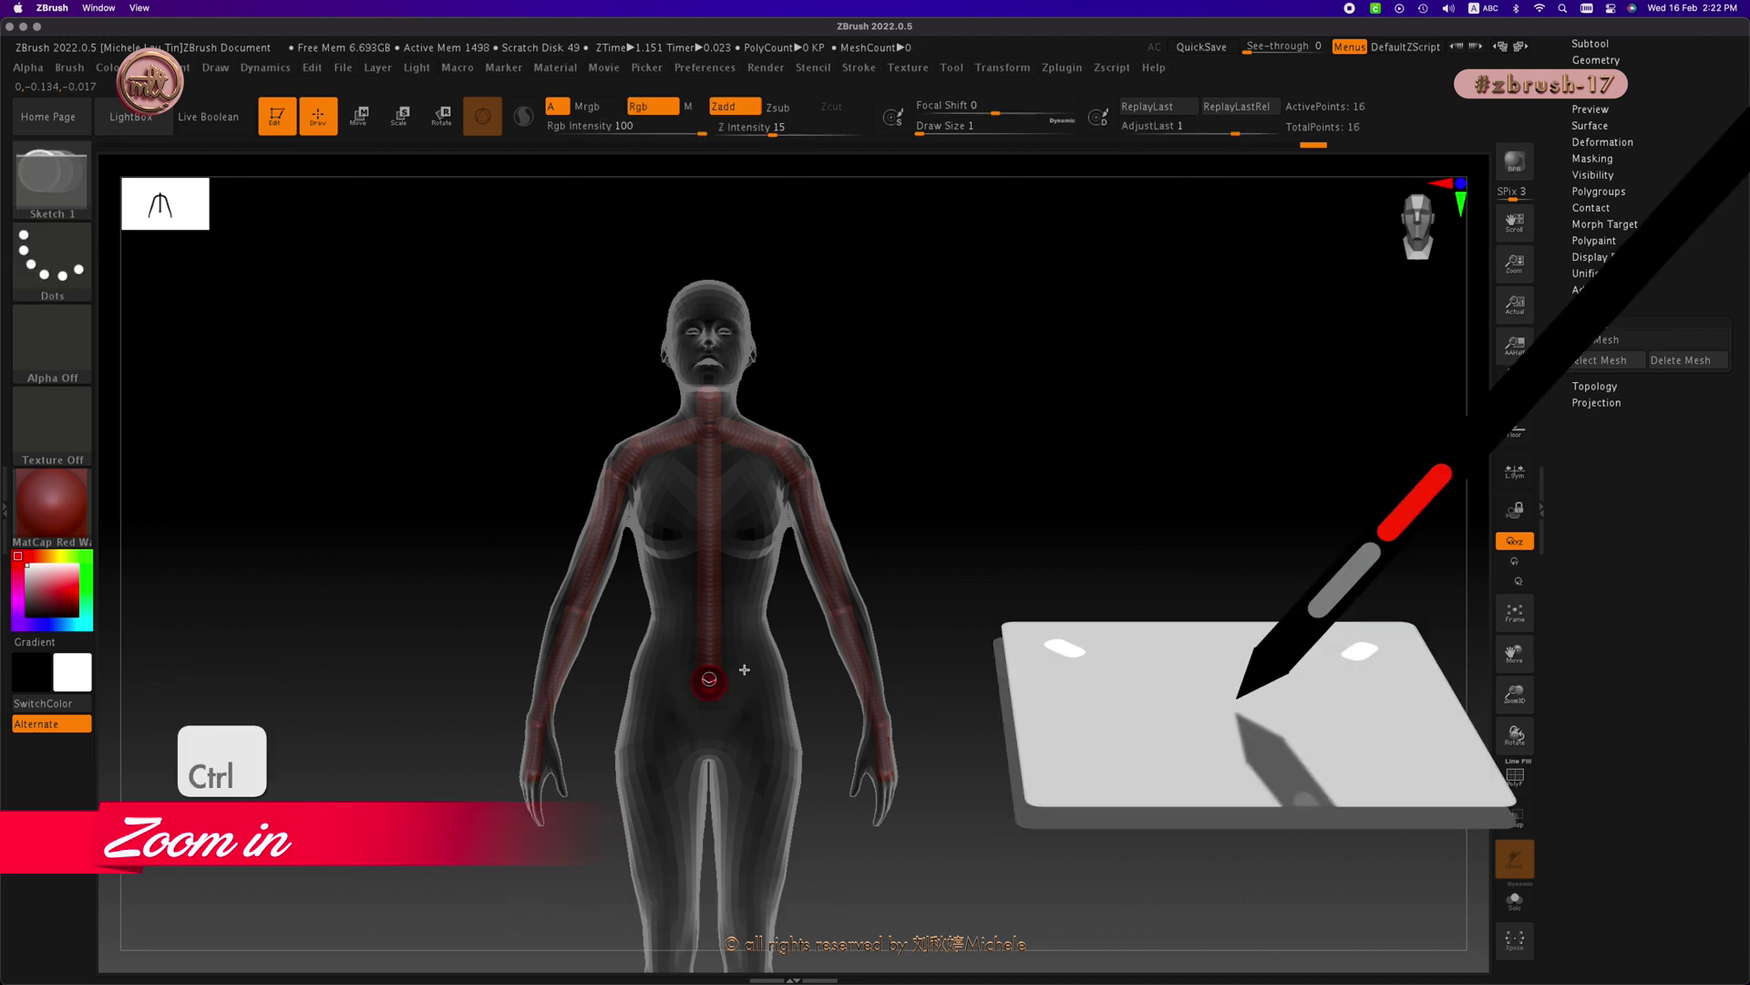
{"action": "right_click_drag", "start_coordinate": [735, 668], "coordinate": [1012, 620], "text": "ctrl"}
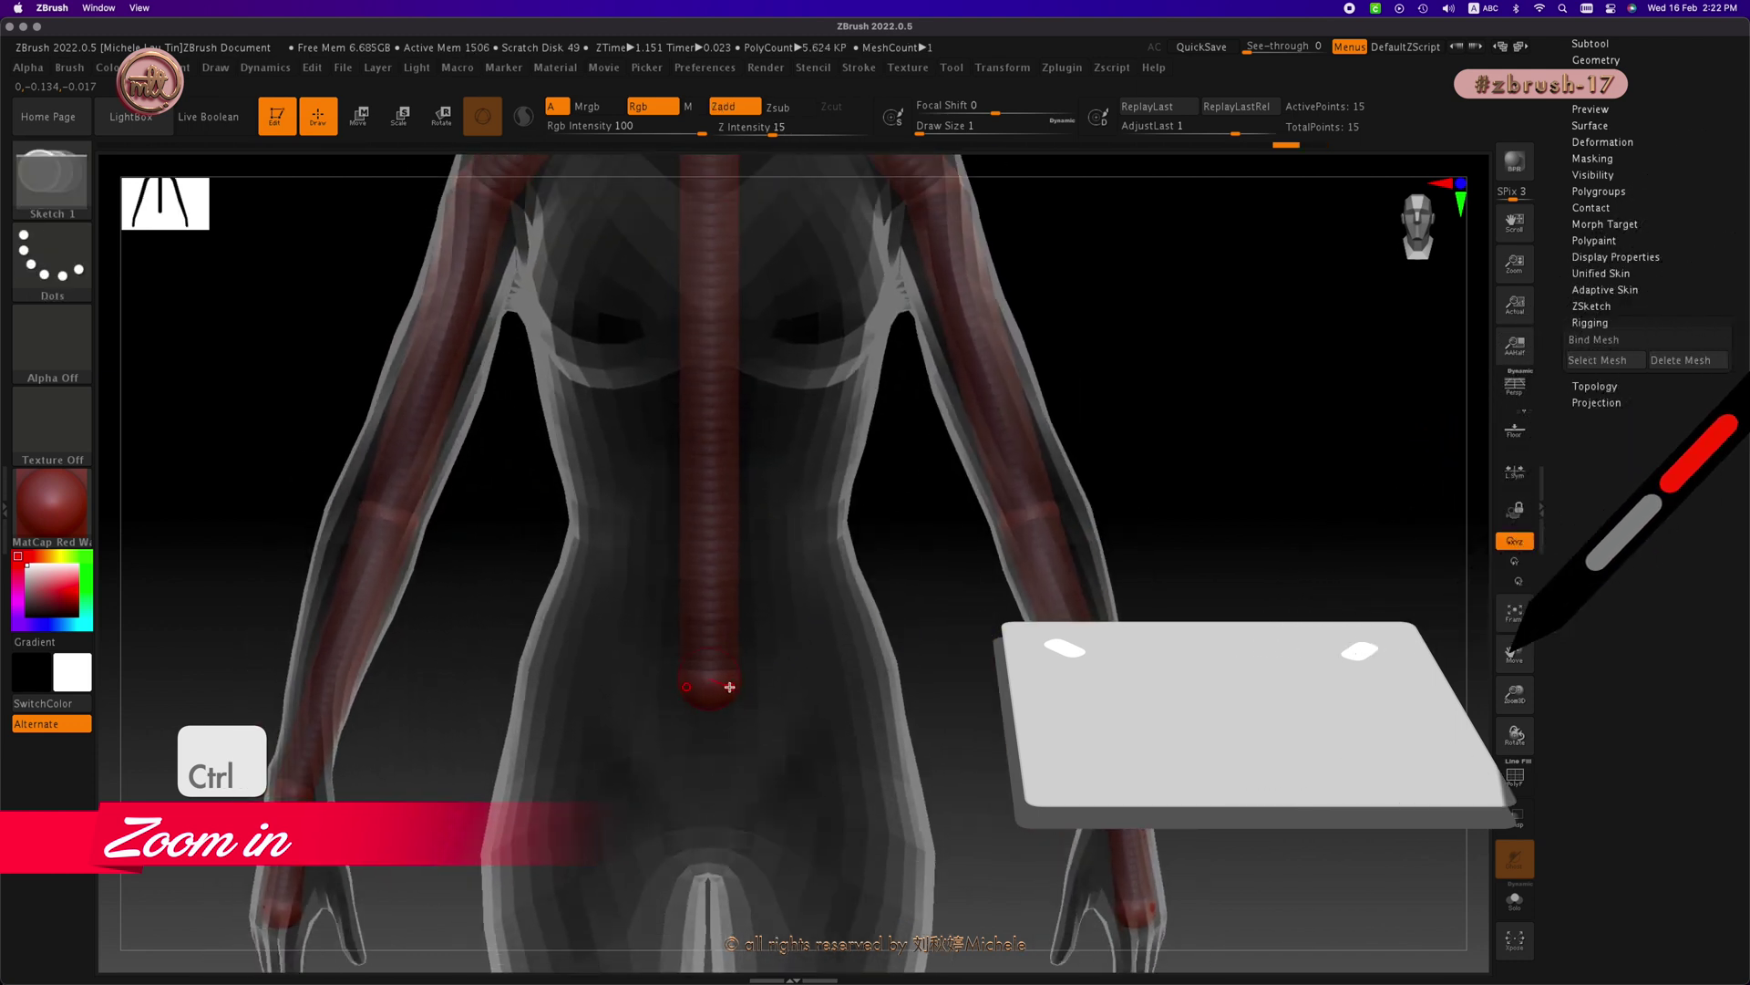
{"action": "mouse_move", "coordinate": [733, 688]}
{"action": "left_mouse_down", "text": "shift"}
{"action": "mouse_move", "coordinate": [838, 685]}
{"action": "mouse_move", "coordinate": [879, 782]}
{"action": "mouse_move", "coordinate": [853, 731]}
{"action": "mouse_move", "coordinate": [866, 707]}
{"action": "mouse_move", "coordinate": [966, 680]}
{"action": "mouse_move", "coordinate": [878, 735]}
{"action": "mouse_move", "coordinate": [910, 855]}
{"action": "left_mouse_up", "text": "shift"}
Step: Move the hip ZSpheres outward and back inside the pelvis and position the next pair at the top of the thighs
{"action": "key", "text": "w"}
{"action": "key", "text": "w"}
{"action": "left_click_drag", "start_coordinate": [984, 790], "coordinate": [1008, 724], "text": "shift"}
{"action": "left_click_drag", "start_coordinate": [1116, 673], "coordinate": [1195, 661]}
{"action": "left_click_drag", "start_coordinate": [992, 720], "coordinate": [1033, 780]}
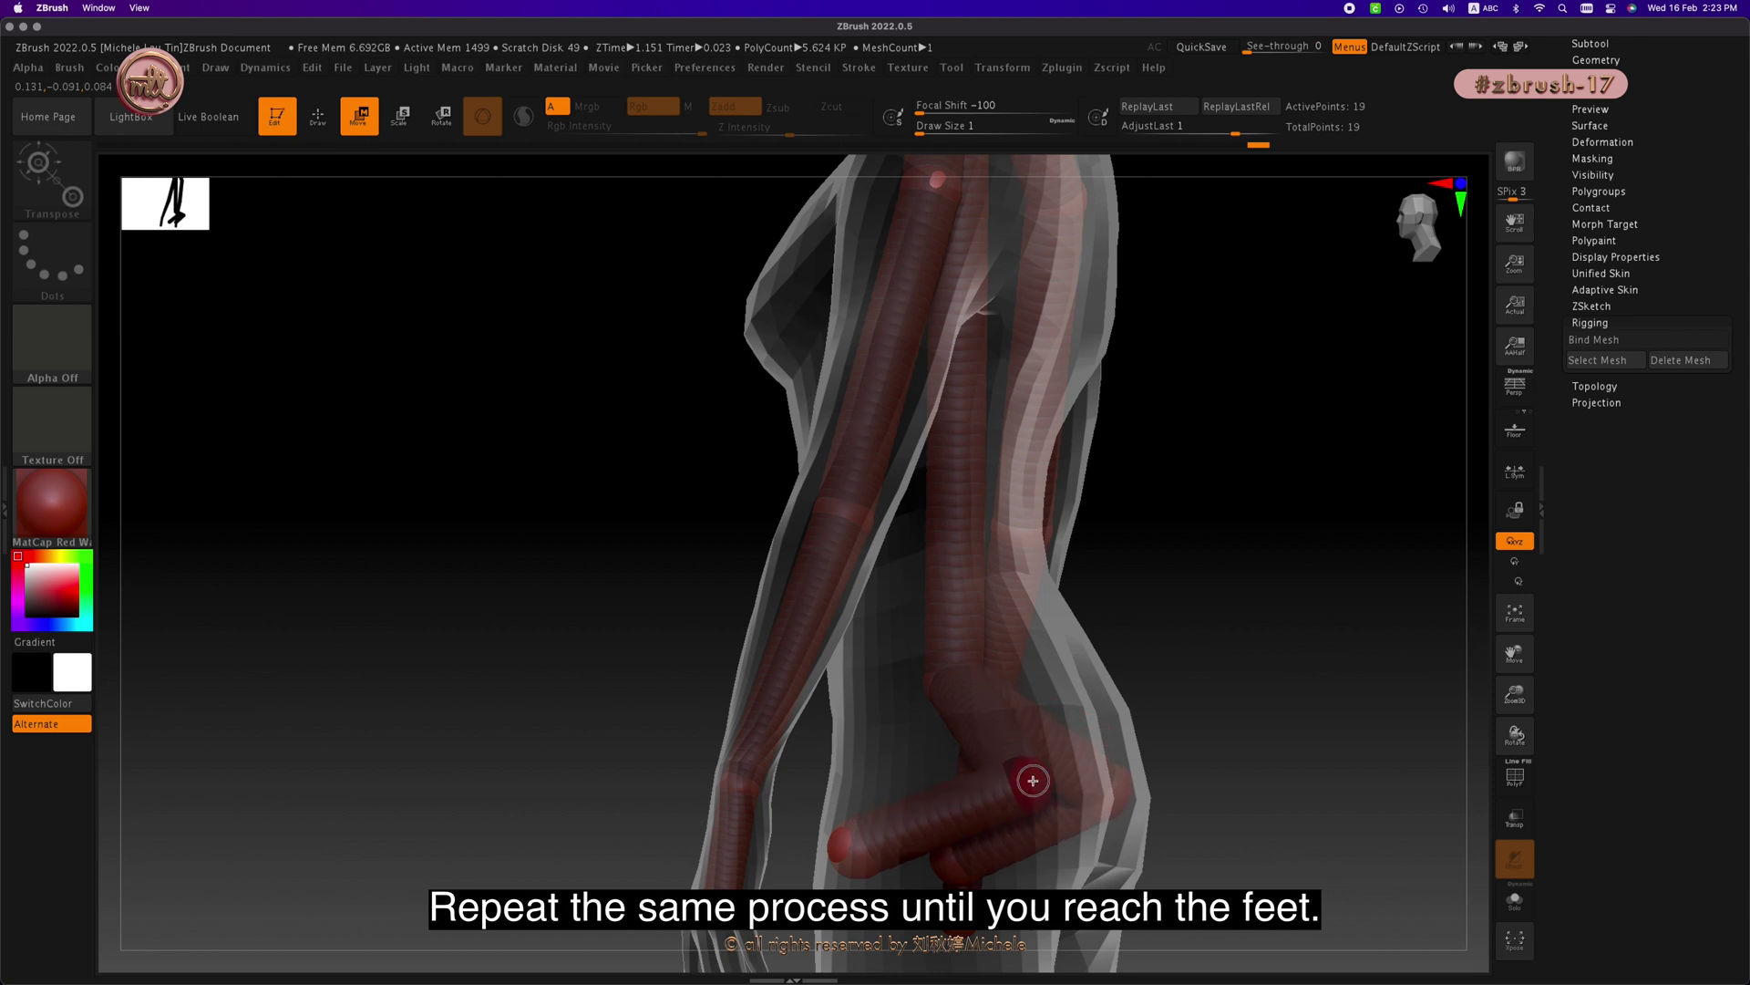
{"action": "left_click_drag", "start_coordinate": [667, 754], "coordinate": [719, 734]}
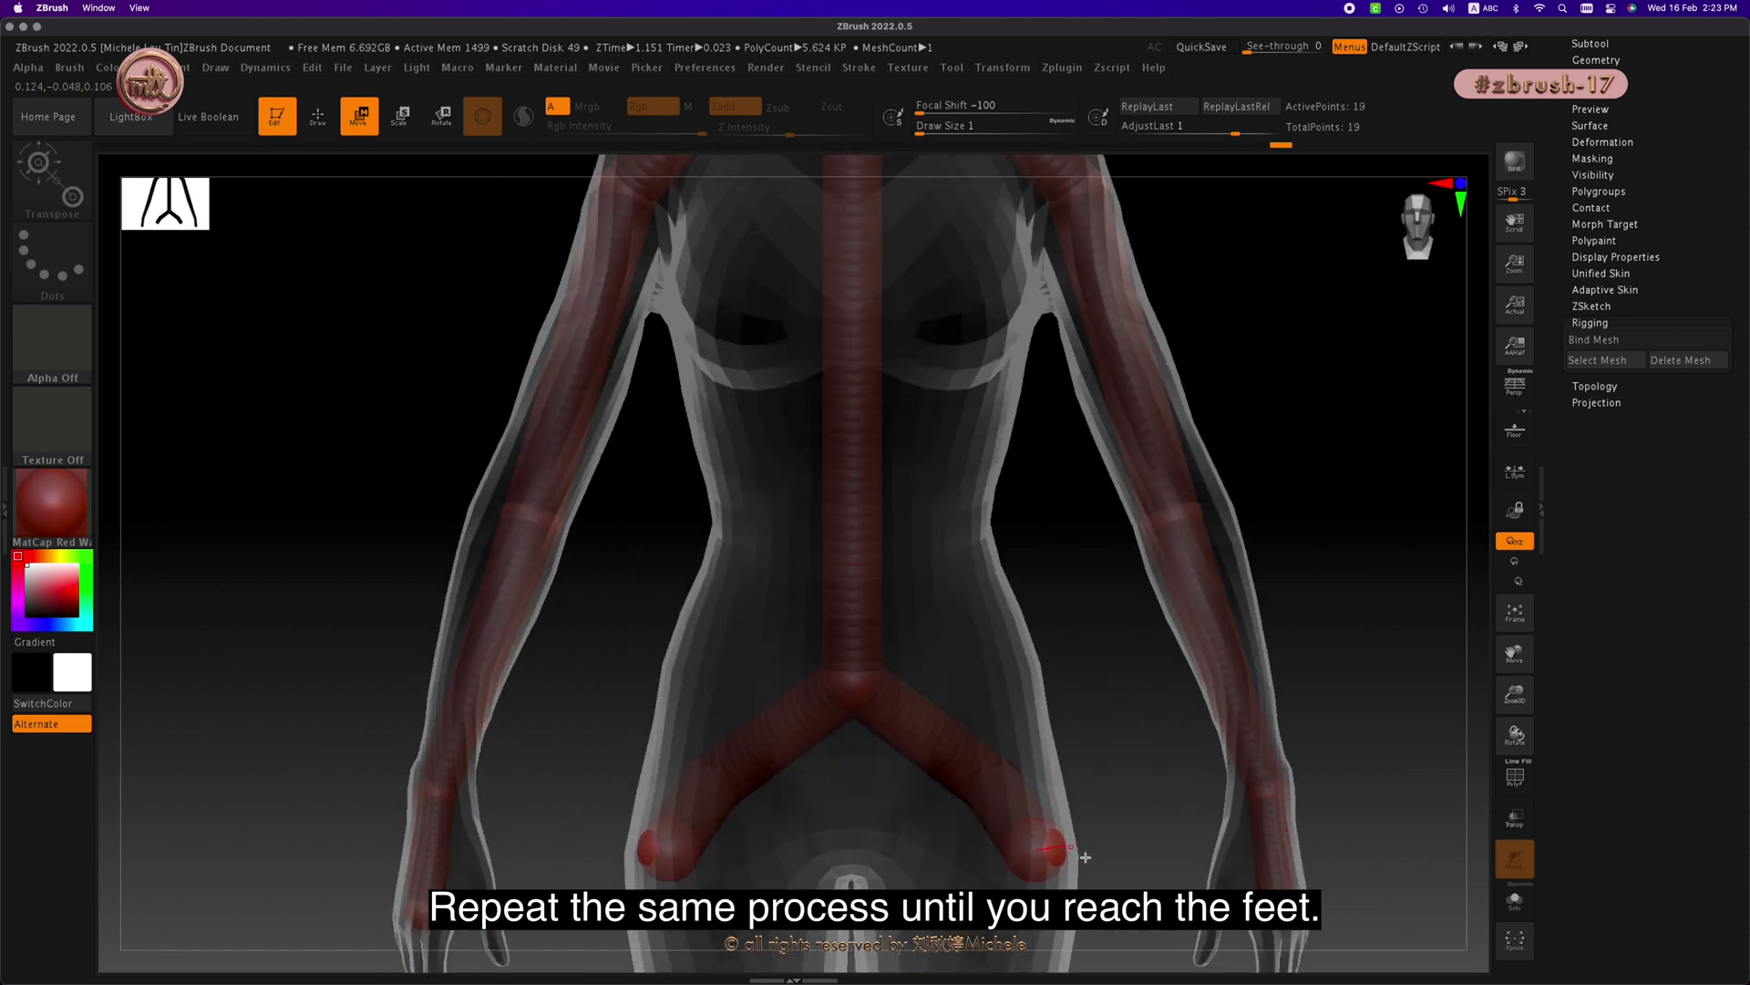
{"action": "left_click_drag", "start_coordinate": [1051, 846], "coordinate": [1036, 842]}
Step: Add a ZSphere pair at the top of the thighs and move it down the legs to just above the knees
{"action": "mouse_move", "coordinate": [1145, 757]}
{"action": "left_mouse_down"}
{"action": "mouse_move", "coordinate": [1070, 742]}
{"action": "mouse_move", "coordinate": [1145, 617]}
{"action": "mouse_move", "coordinate": [1131, 392]}
{"action": "left_mouse_up"}
{"action": "key", "text": "q"}
{"action": "left_click", "coordinate": [1052, 505]}
{"action": "key", "text": "w"}
{"action": "left_click_drag", "start_coordinate": [1053, 505], "coordinate": [1051, 707]}
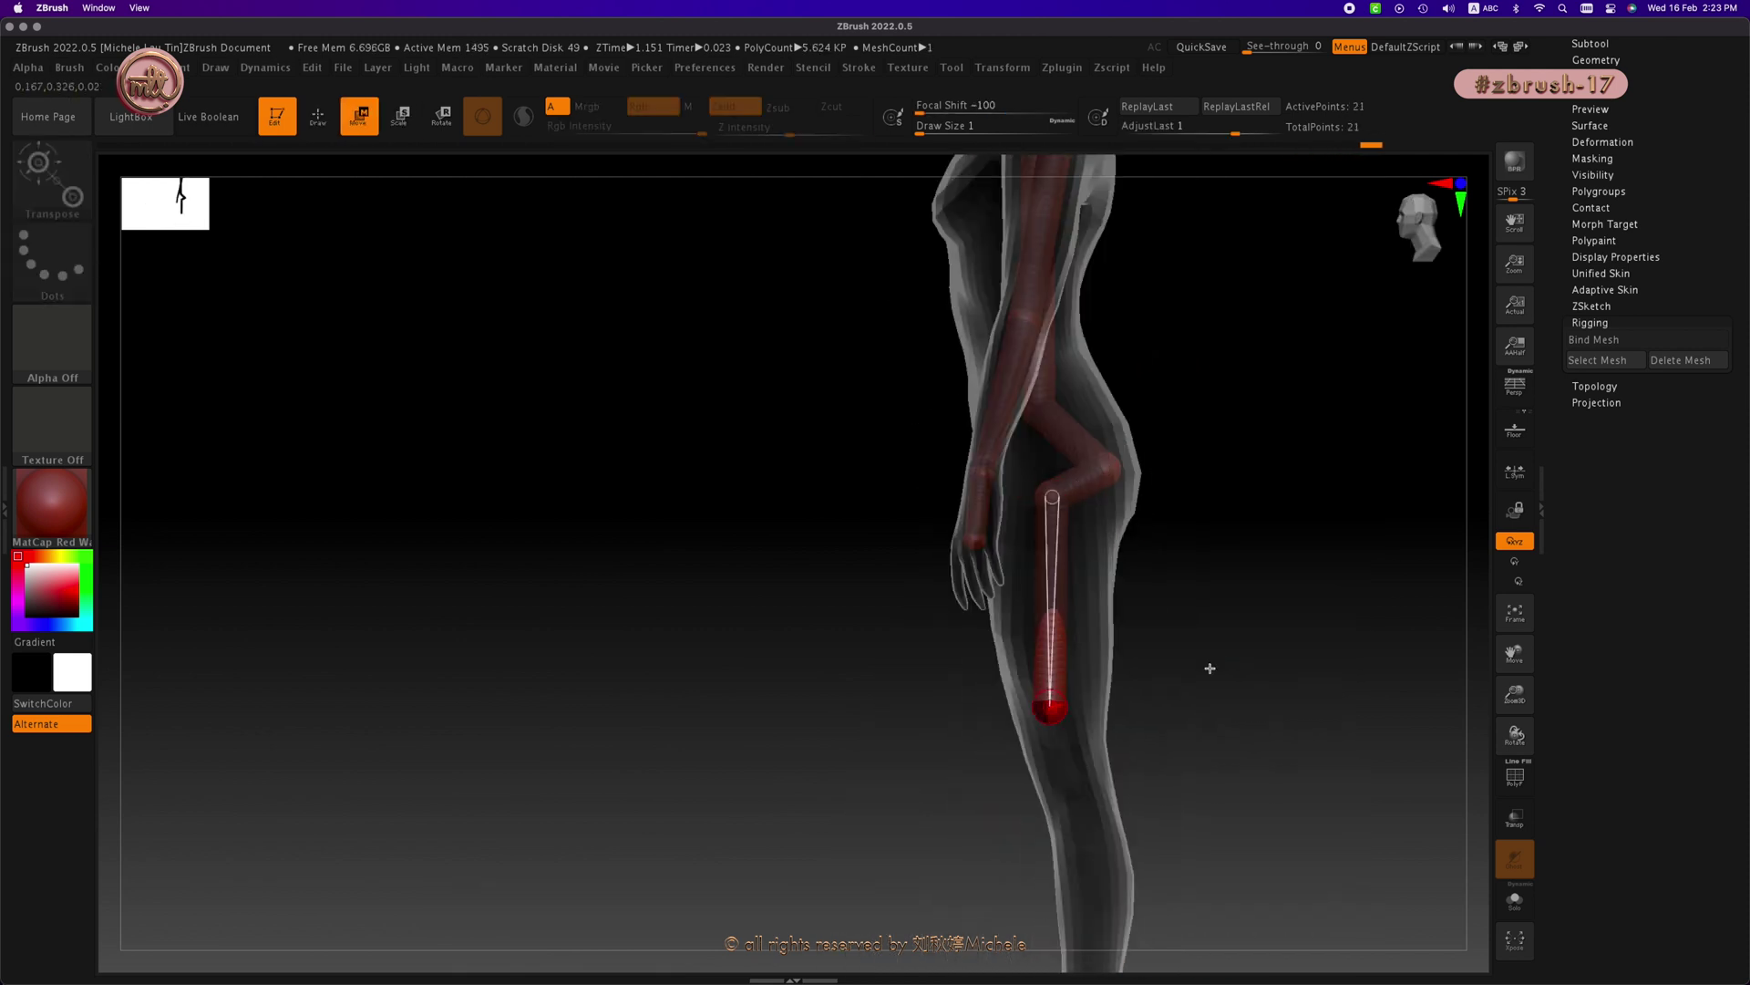
{"action": "left_click_drag", "start_coordinate": [1208, 669], "coordinate": [1340, 668], "text": "shift"}
Step: Add two more ZSphere pairs to the leg chains, one at the knees and one just below them
{"action": "key", "text": "q"}
{"action": "left_click", "coordinate": [1011, 722]}
{"action": "key", "text": "w"}
{"action": "left_click_drag", "start_coordinate": [1011, 722], "coordinate": [1009, 766]}
{"action": "mouse_move", "coordinate": [1295, 766]}
{"action": "left_mouse_down", "text": "shift"}
{"action": "mouse_move", "coordinate": [1162, 766]}
{"action": "mouse_move", "coordinate": [1295, 766]}
{"action": "left_mouse_up", "text": "shift"}
{"action": "key", "text": "q"}
{"action": "left_click", "coordinate": [1011, 774]}
{"action": "key", "text": "w"}
{"action": "left_click_drag", "start_coordinate": [1012, 774], "coordinate": [1010, 836]}
{"action": "left_click_drag", "start_coordinate": [1295, 836], "coordinate": [1162, 836], "text": "shift"}
Step: Extend the leg chains down the lower legs with a ZSphere pair at the ankles
{"action": "left_click_drag", "start_coordinate": [1163, 730], "coordinate": [957, 820], "text": "alt"}
{"action": "key", "text": "q"}
{"action": "left_click", "coordinate": [938, 524]}
{"action": "key", "text": "w"}
{"action": "key", "text": "q"}
{"action": "left_click", "coordinate": [946, 832]}
{"action": "key", "text": "w"}
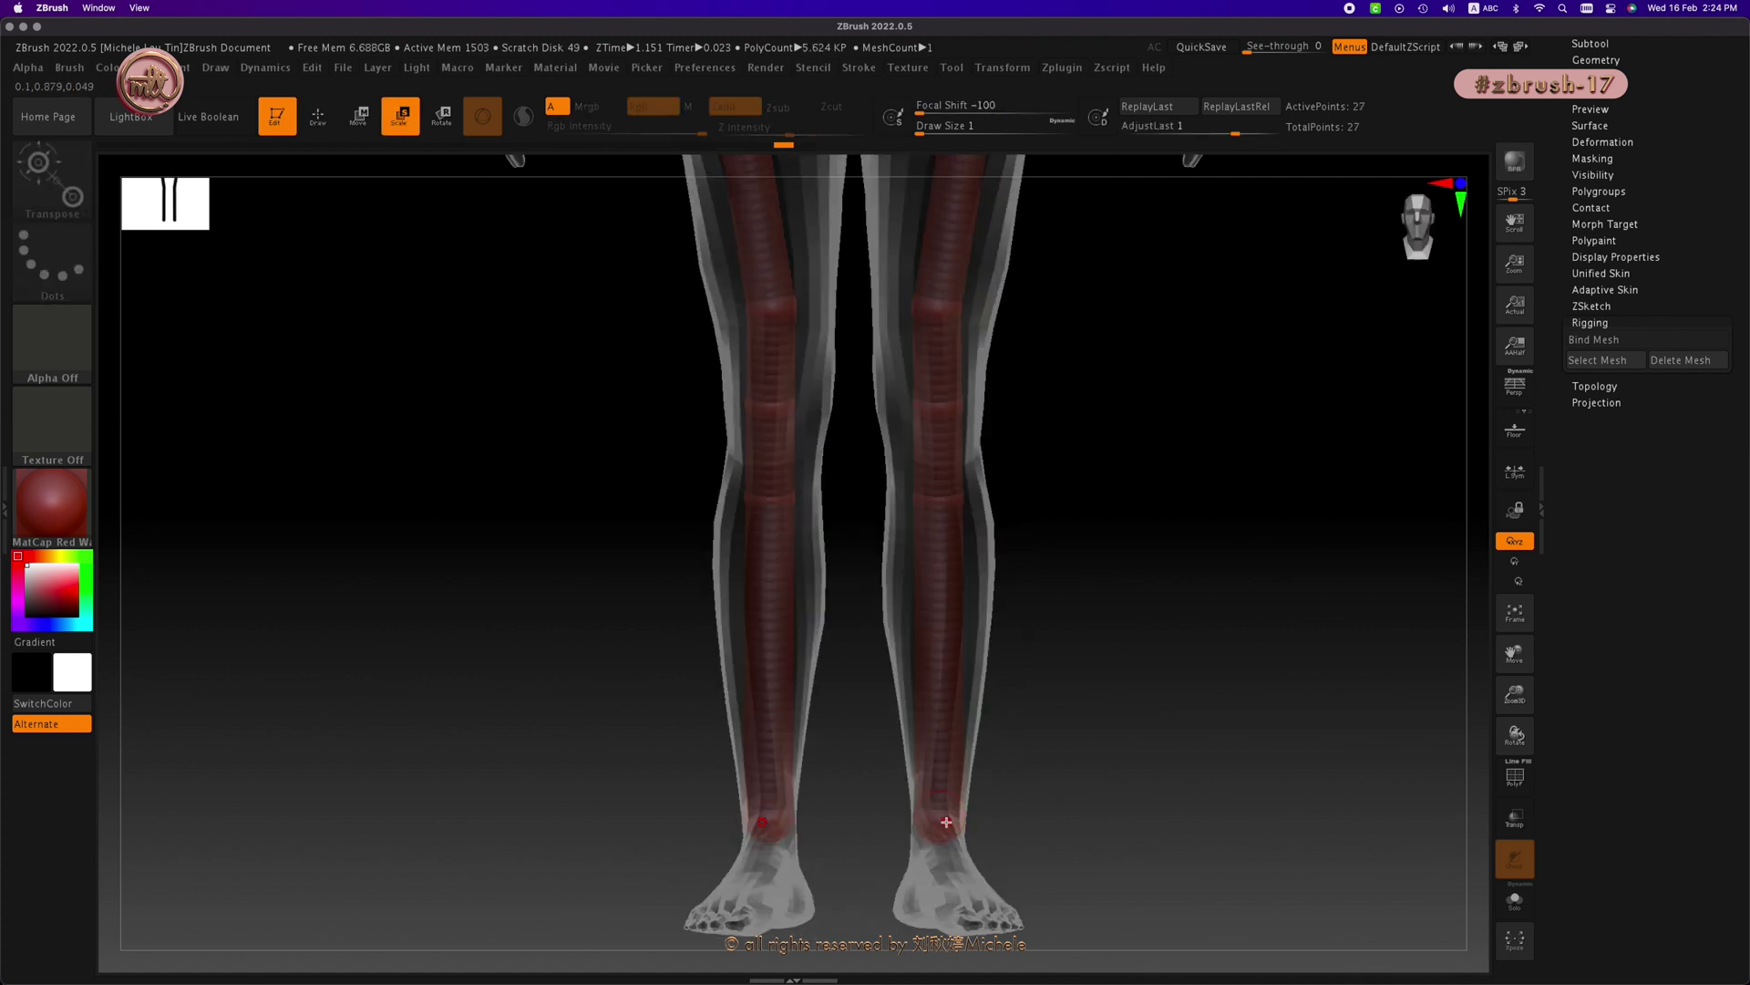
Step: Continue both leg chains from the ankles into the feet with two more ZSphere pairs
{"action": "key", "text": "q"}
{"action": "key", "text": "w"}
{"action": "mouse_move", "coordinate": [1076, 812]}
{"action": "left_mouse_down", "text": "shift"}
{"action": "mouse_move", "coordinate": [943, 812]}
{"action": "mouse_move", "coordinate": [920, 886]}
{"action": "mouse_move", "coordinate": [852, 897]}
{"action": "left_mouse_up", "text": "shift"}
{"action": "key", "text": "q"}
{"action": "left_click", "coordinate": [949, 860]}
{"action": "key", "text": "w"}
{"action": "left_click_drag", "start_coordinate": [1076, 481], "coordinate": [946, 681], "text": "shift"}
{"action": "mouse_move", "coordinate": [1066, 680]}
{"action": "left_mouse_down", "text": "shift"}
{"action": "mouse_move", "coordinate": [984, 680]}
{"action": "mouse_move", "coordinate": [1043, 694]}
{"action": "left_mouse_up", "text": "shift"}
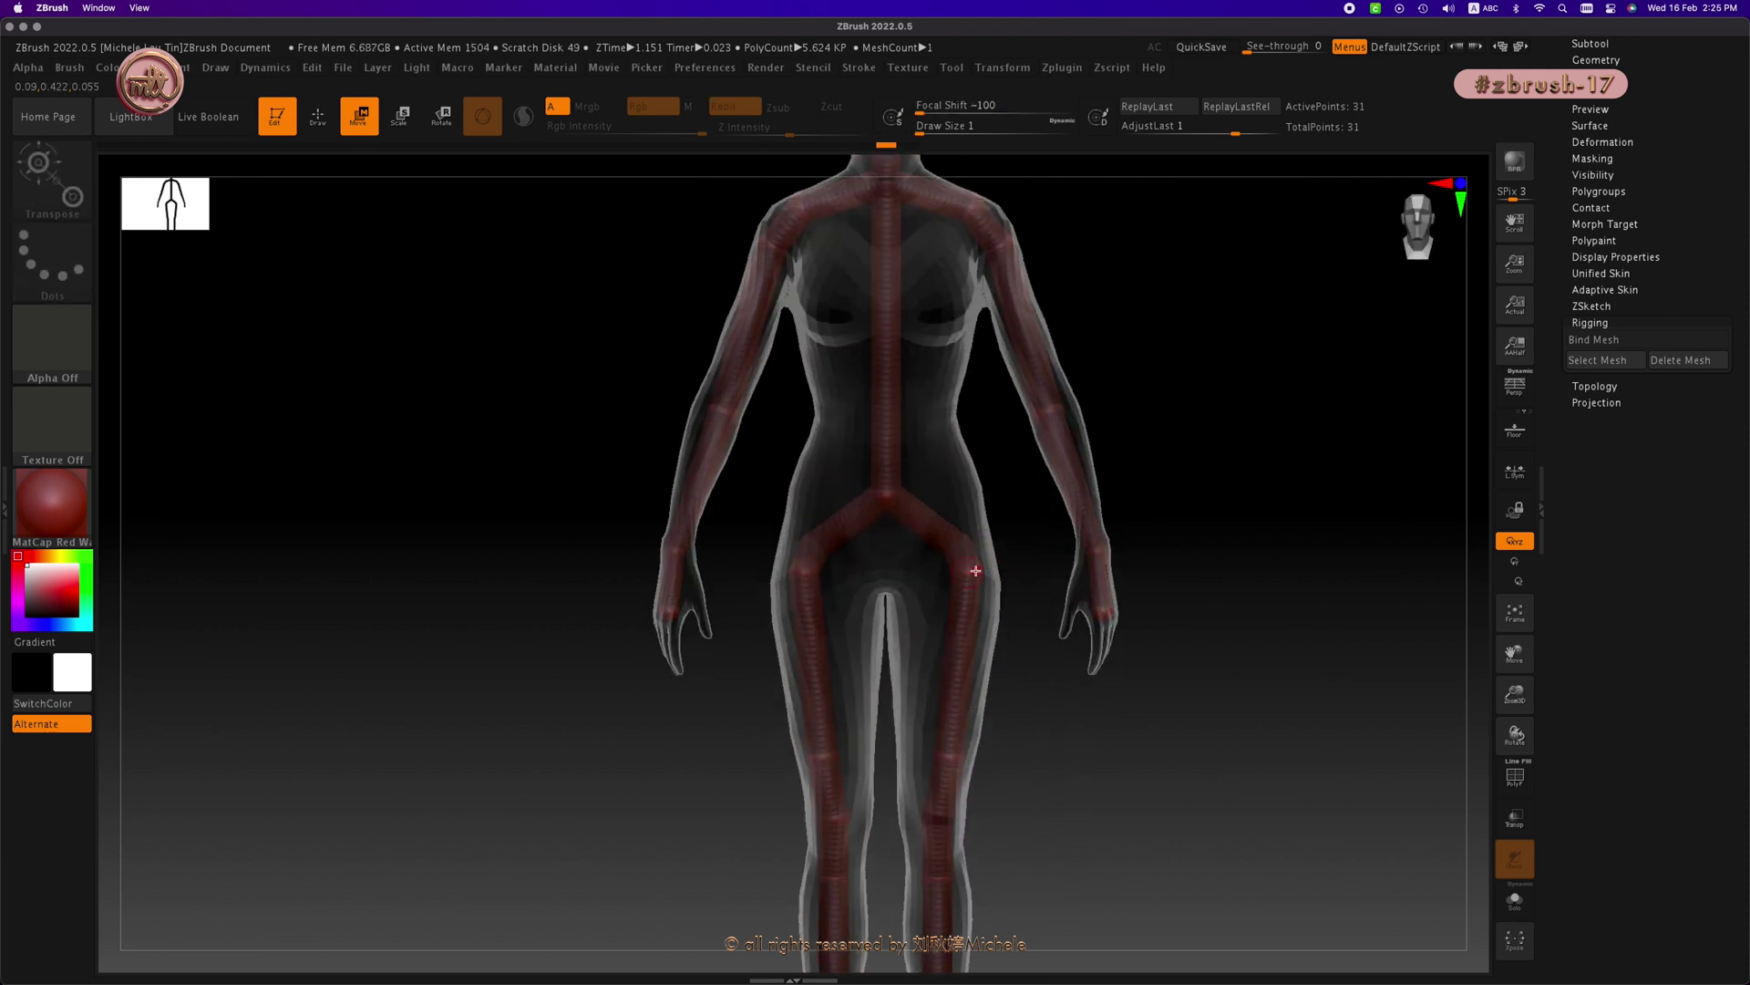
Step: Rotate the hip ZSphere sideways and to the front and back to test how the unbound leg chain pivots
{"action": "key", "text": "r"}
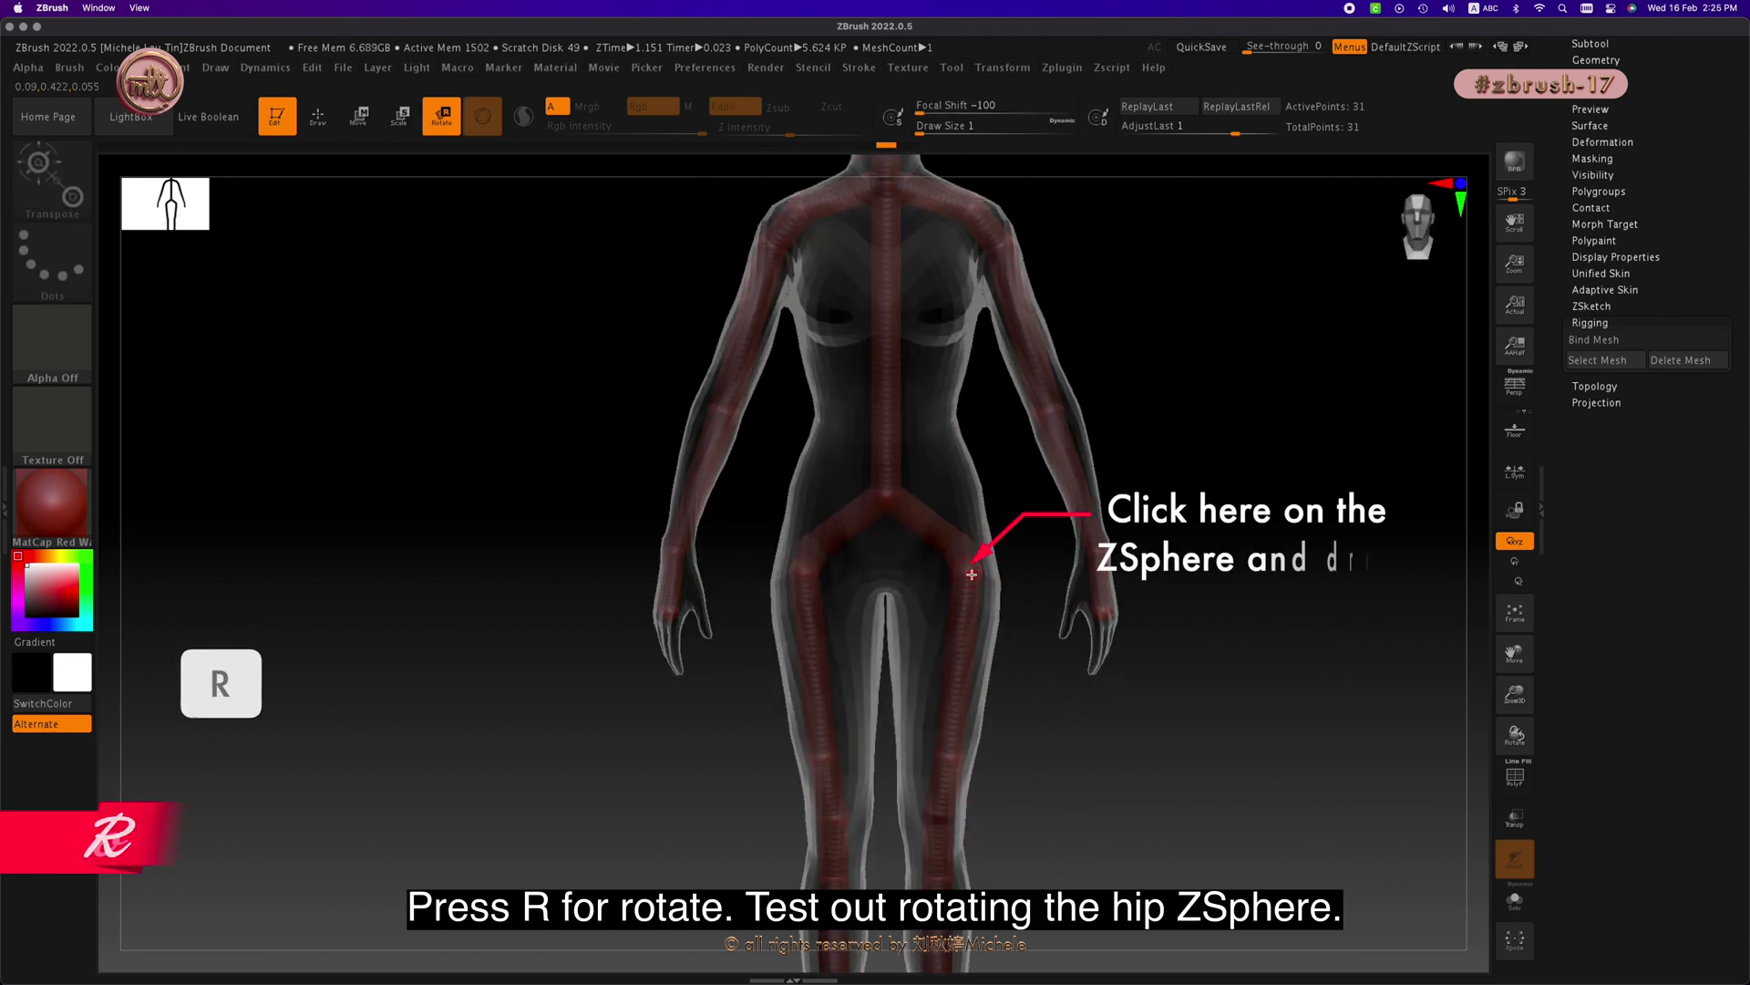
{"action": "left_click_drag", "start_coordinate": [934, 566], "coordinate": [887, 482]}
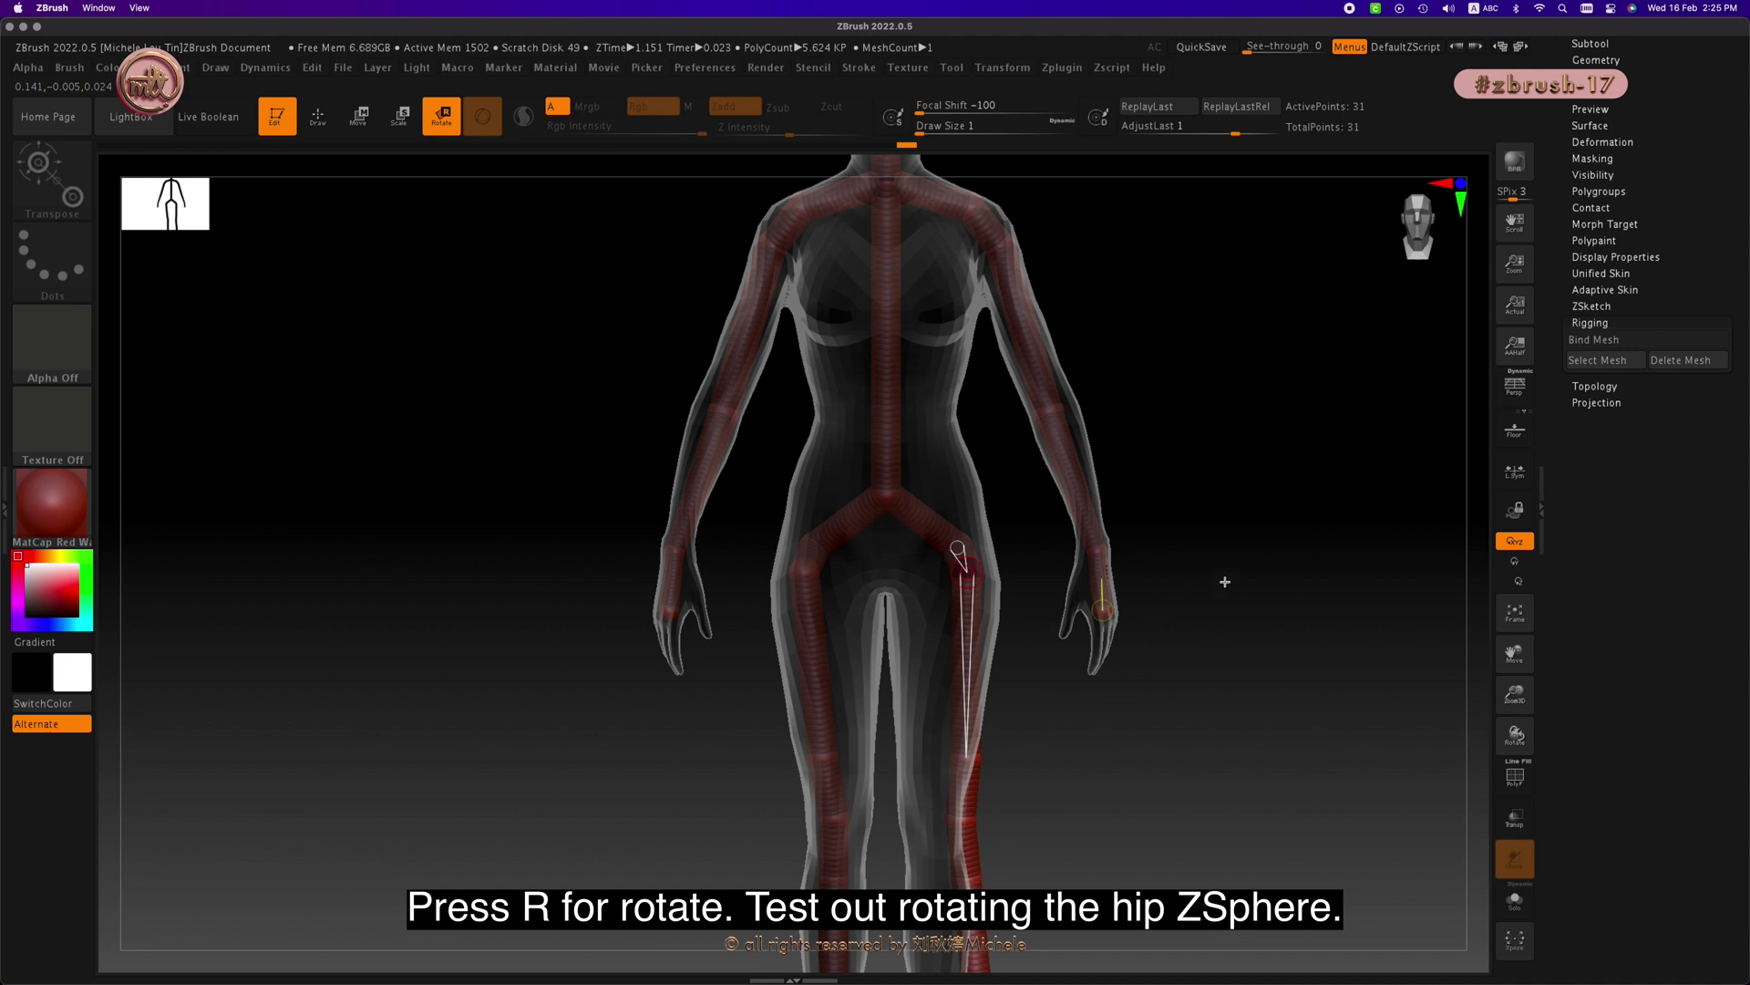
{"action": "left_click_drag", "start_coordinate": [1223, 584], "coordinate": [973, 574]}
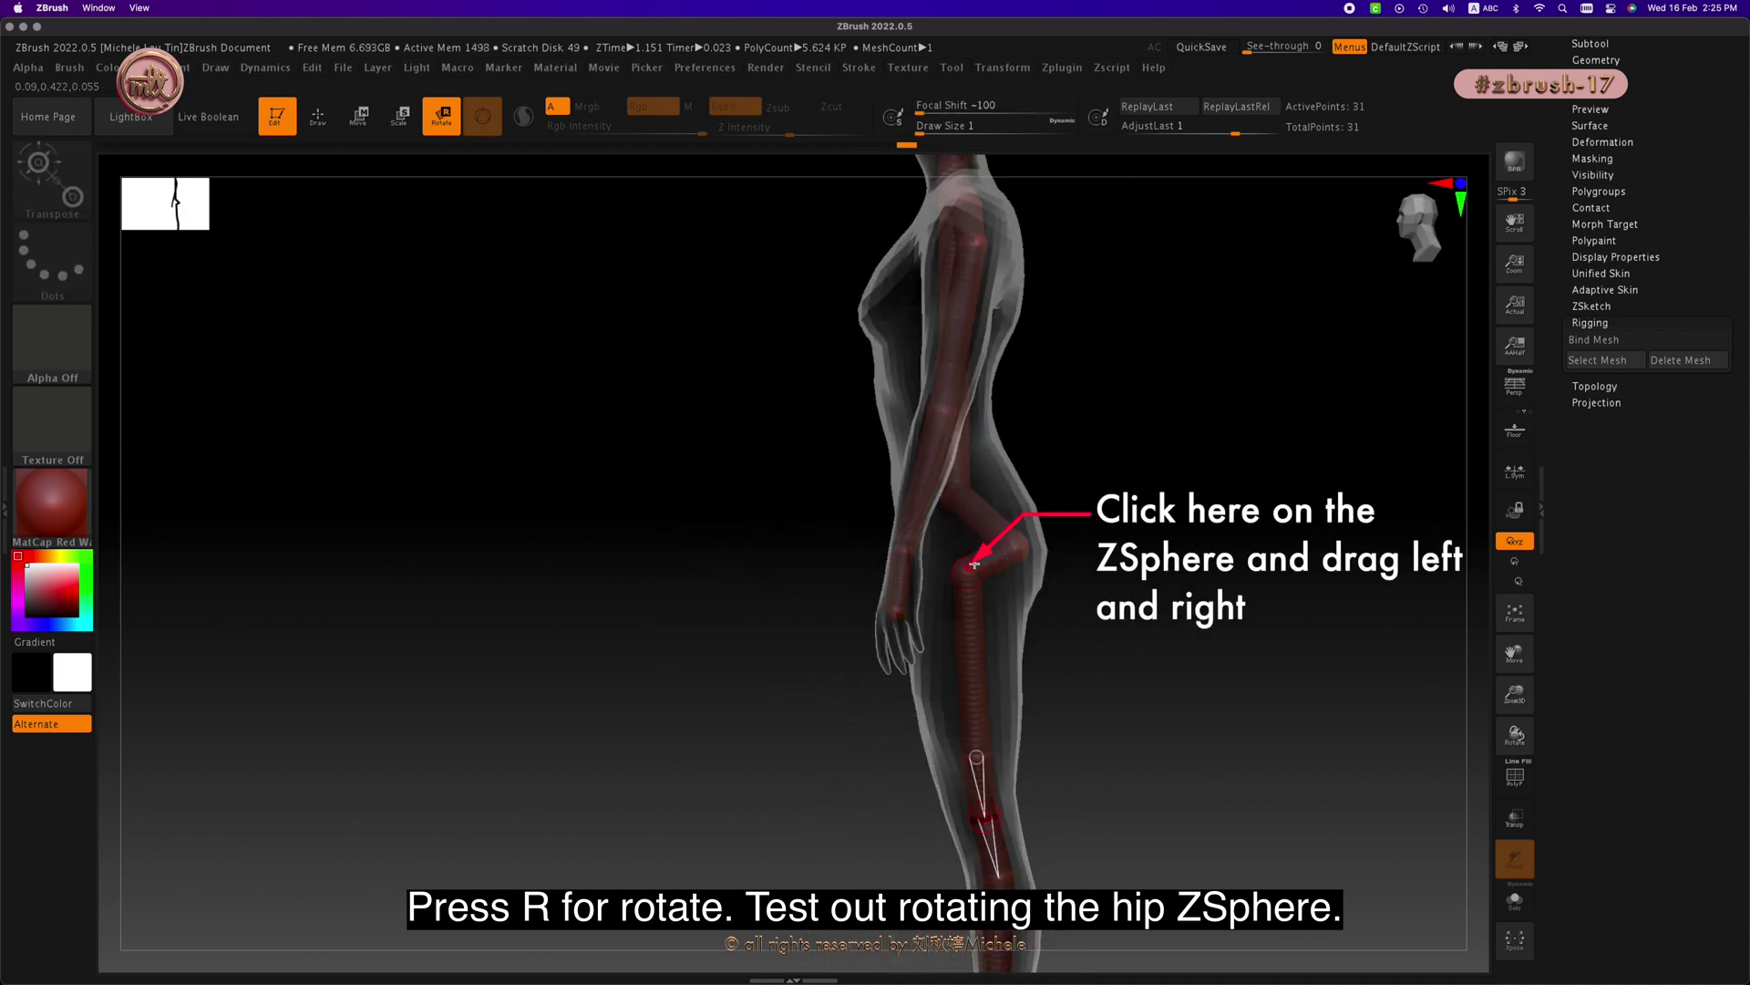
{"action": "mouse_move", "coordinate": [971, 570]}
{"action": "left_mouse_down"}
{"action": "mouse_move", "coordinate": [1083, 552]}
{"action": "mouse_move", "coordinate": [977, 572]}
{"action": "mouse_move", "coordinate": [1148, 480]}
{"action": "mouse_move", "coordinate": [994, 556]}
{"action": "mouse_move", "coordinate": [851, 571]}
{"action": "mouse_move", "coordinate": [764, 465]}
{"action": "mouse_move", "coordinate": [789, 504]}
{"action": "mouse_move", "coordinate": [918, 577]}
{"action": "left_mouse_up"}
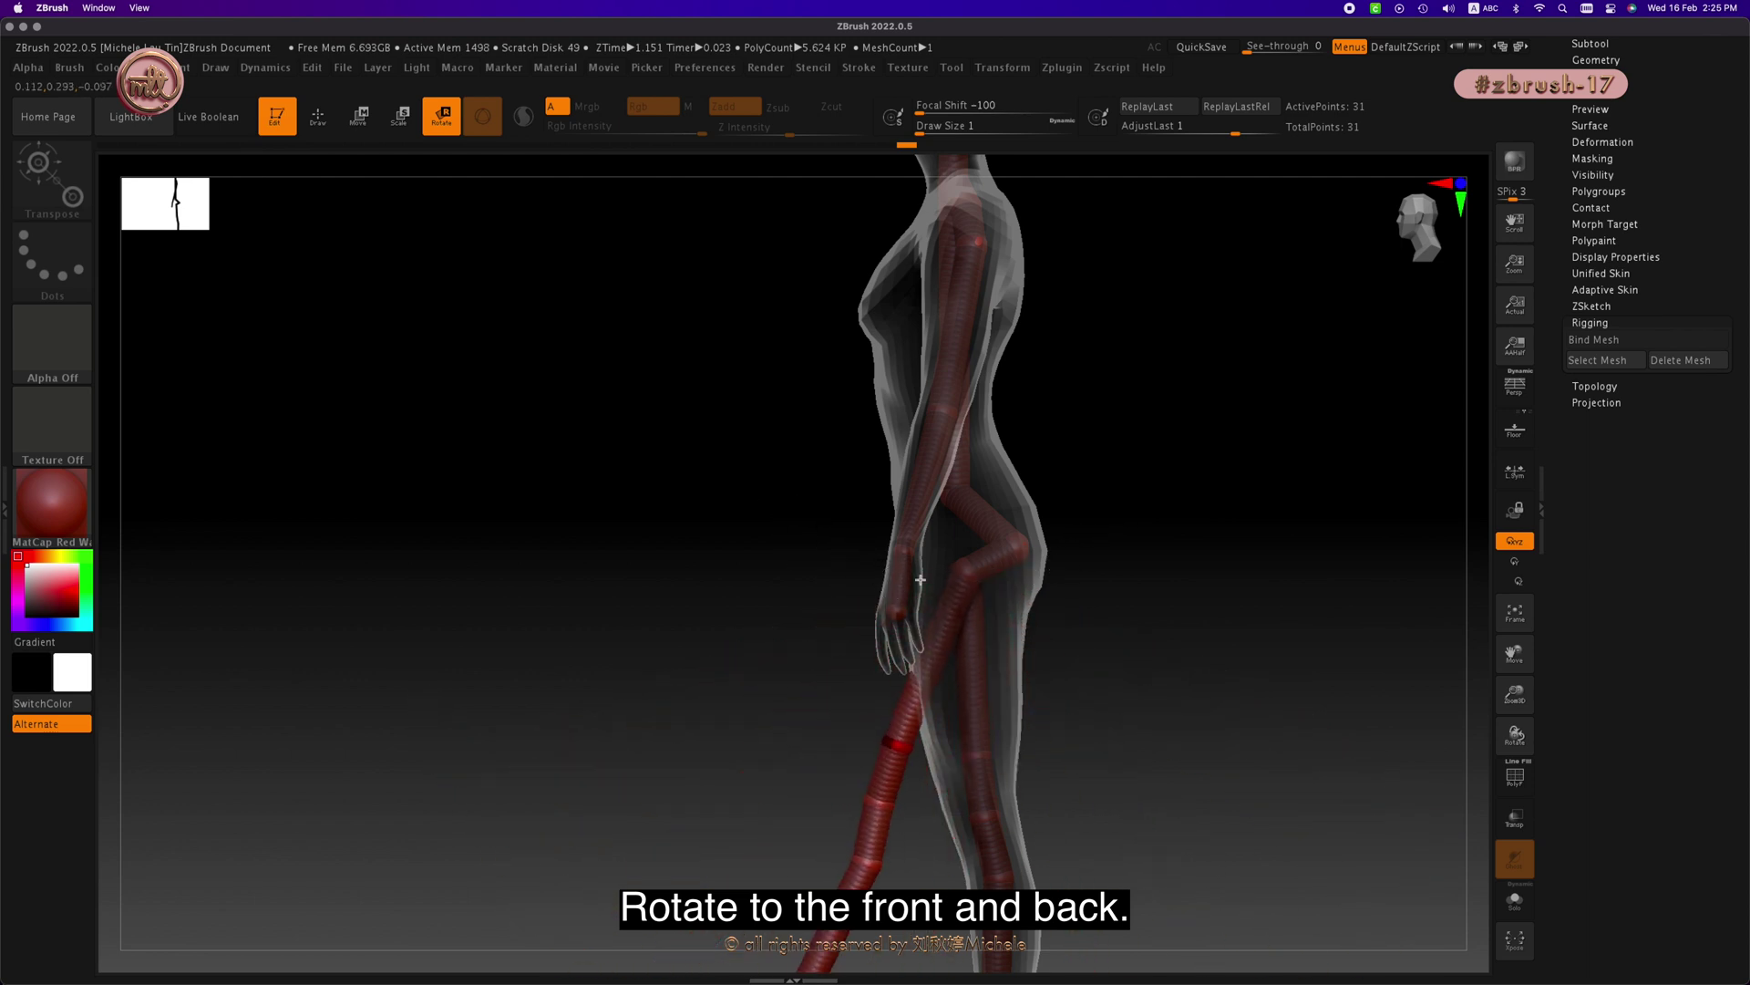
Step: Bind the mesh to the rig, test-rotate a leg at the hip and an upper arm, and undo the rotations
{"action": "left_click", "coordinate": [1606, 340]}
{"action": "left_click", "coordinate": [1342, 426]}
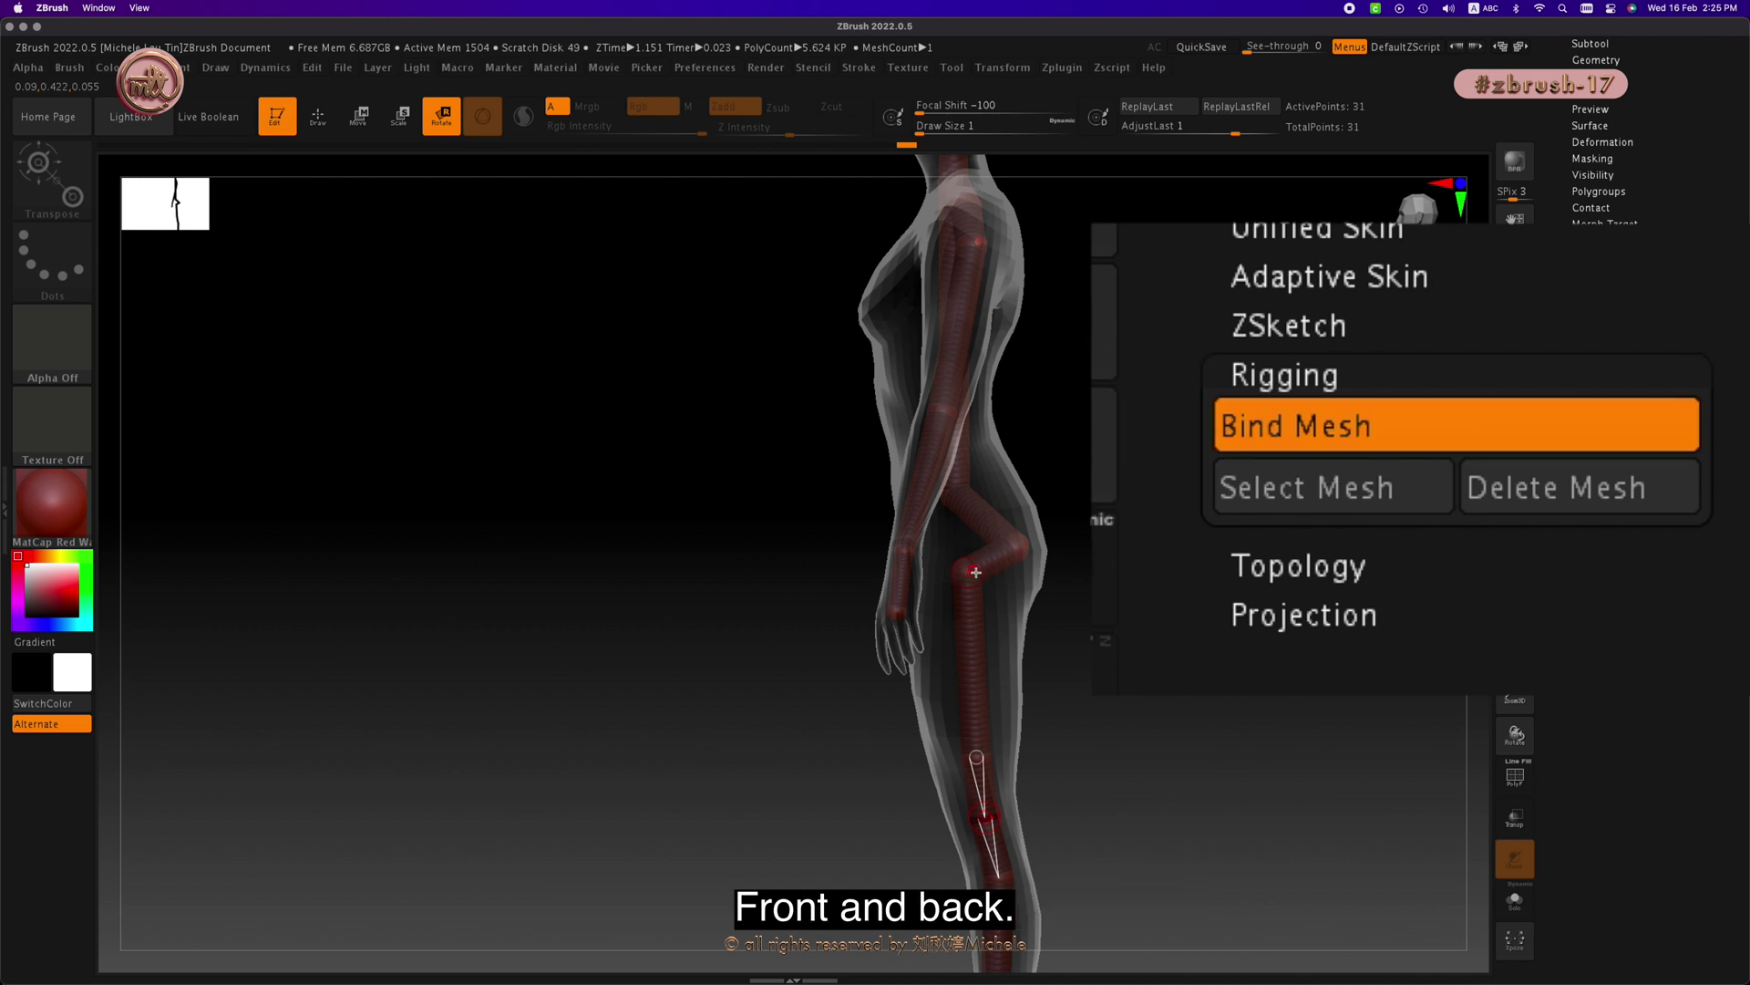
{"action": "left_click_drag", "start_coordinate": [1017, 572], "coordinate": [850, 515]}
{"action": "key", "text": "super+z"}
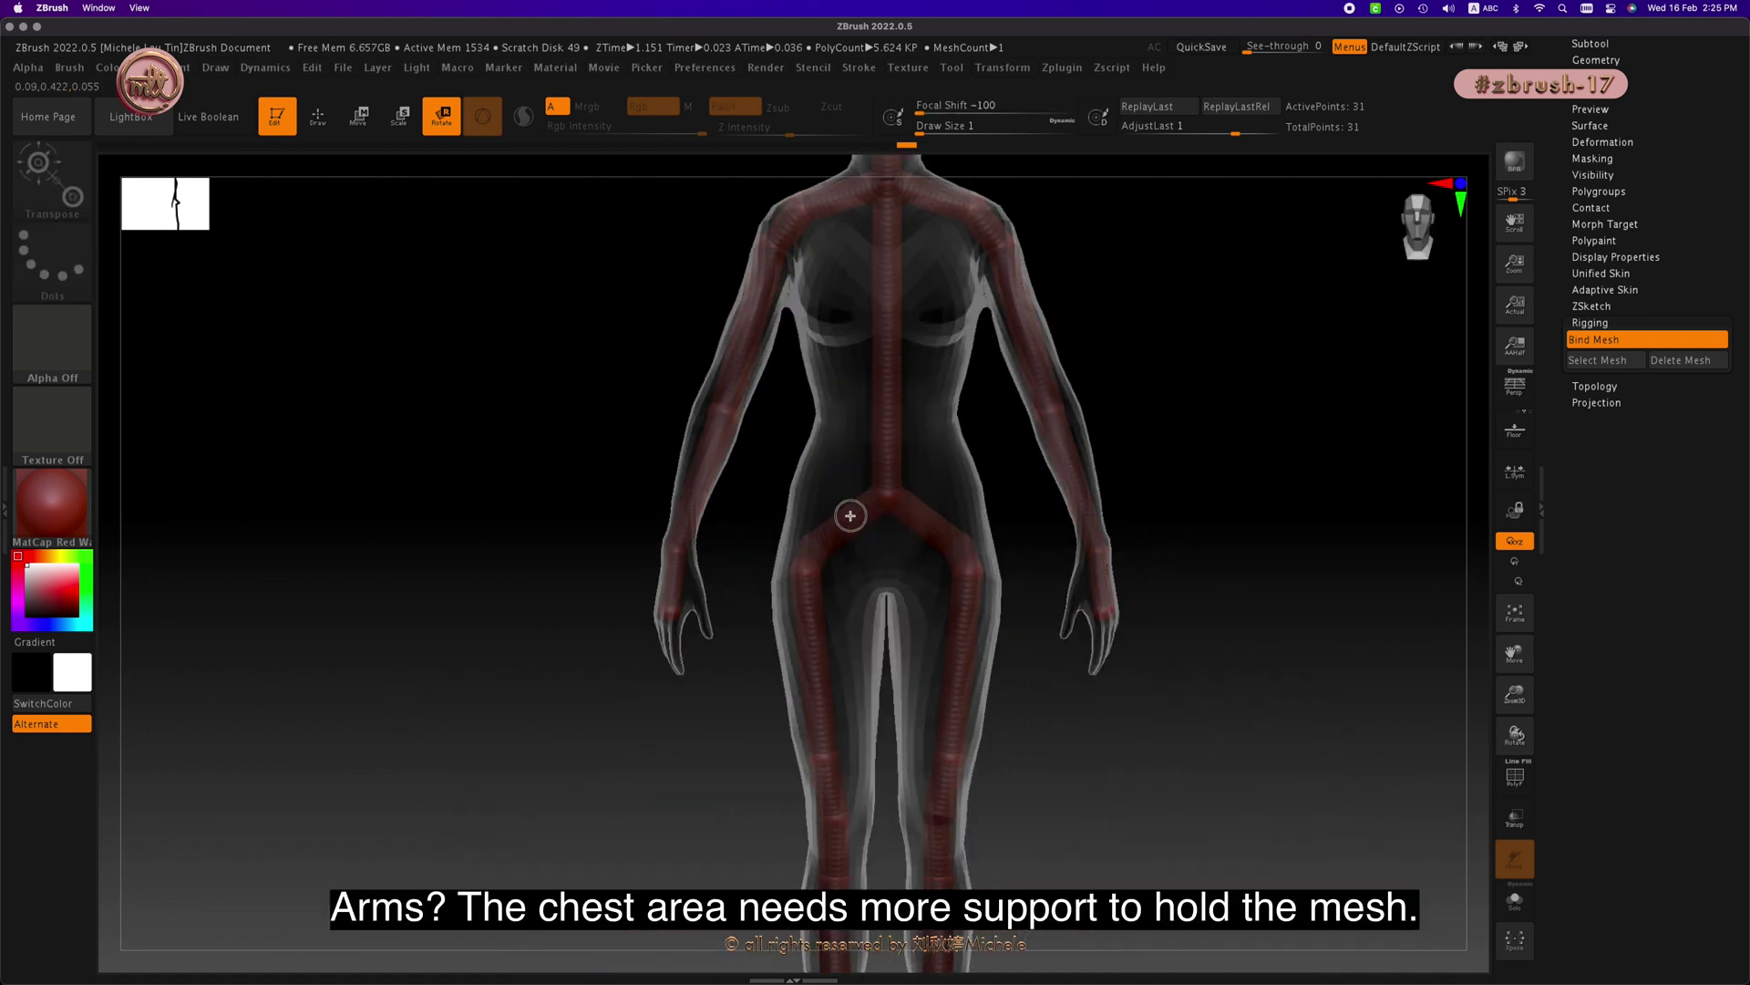
{"action": "left_click_drag", "start_coordinate": [1021, 325], "coordinate": [1074, 259]}
{"action": "key", "text": "ctrl+z"}
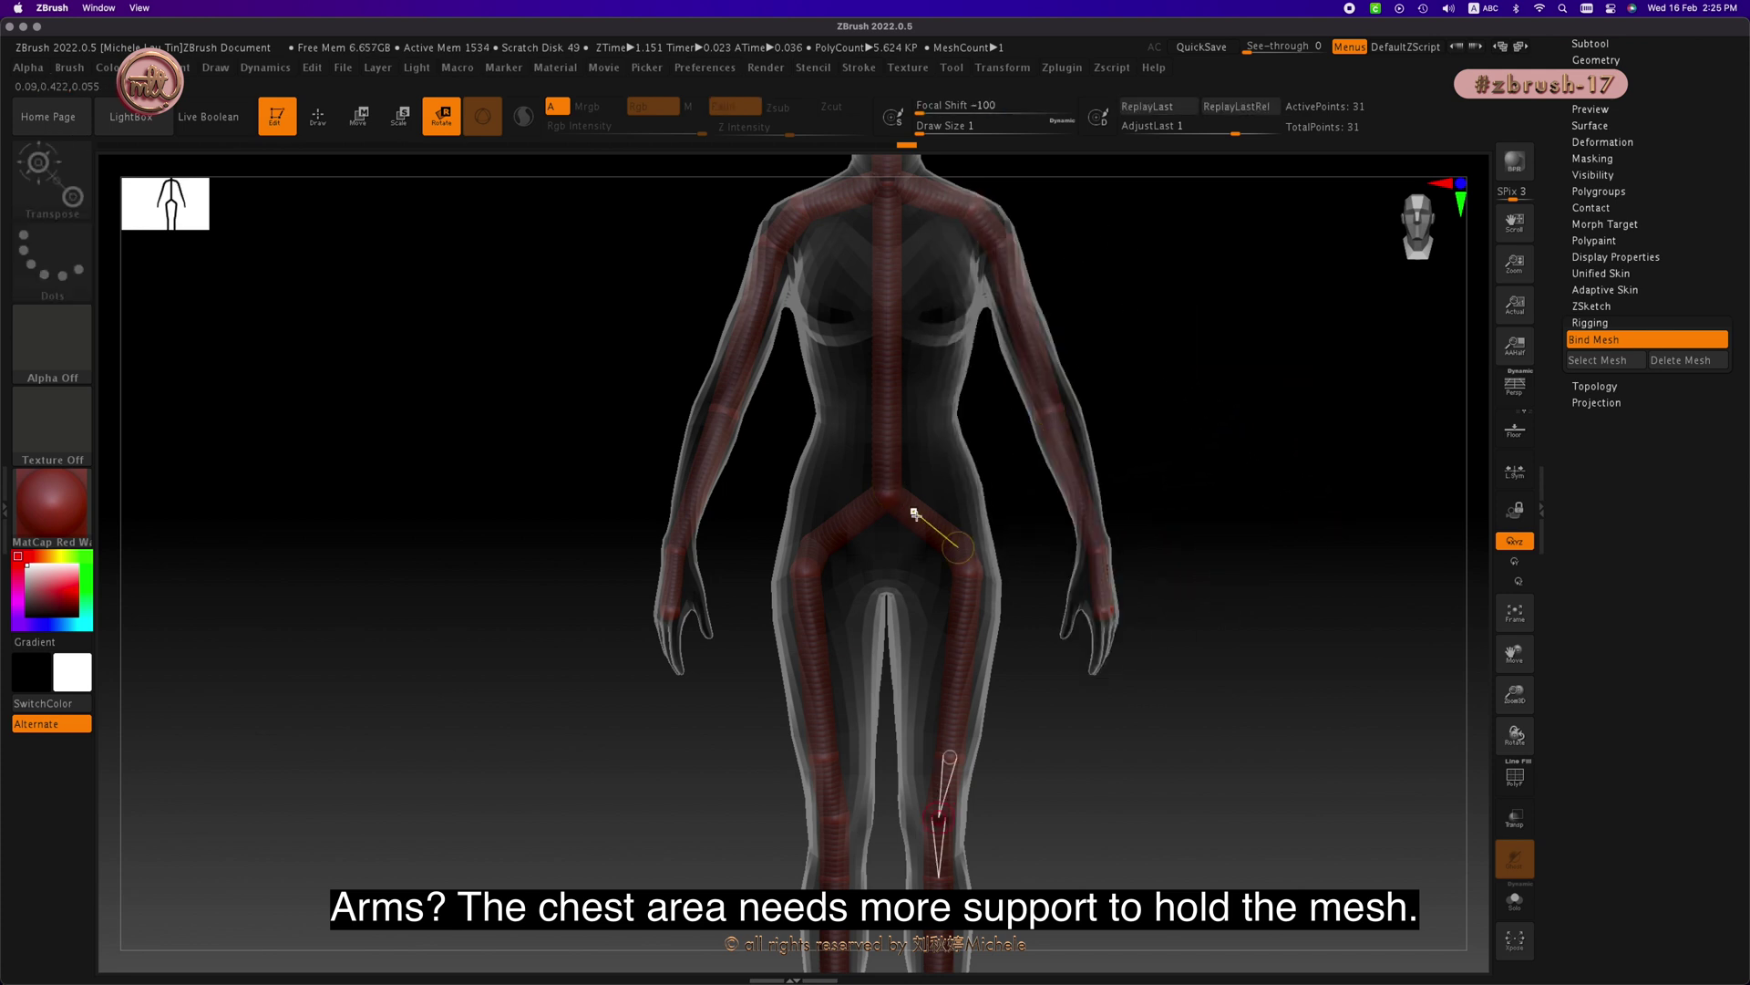
Step: Add a ZSphere joint on the upper spine at chest height and scale it while the mesh is still bound
{"action": "left_click_drag", "start_coordinate": [1062, 565], "coordinate": [1050, 606], "text": "shift"}
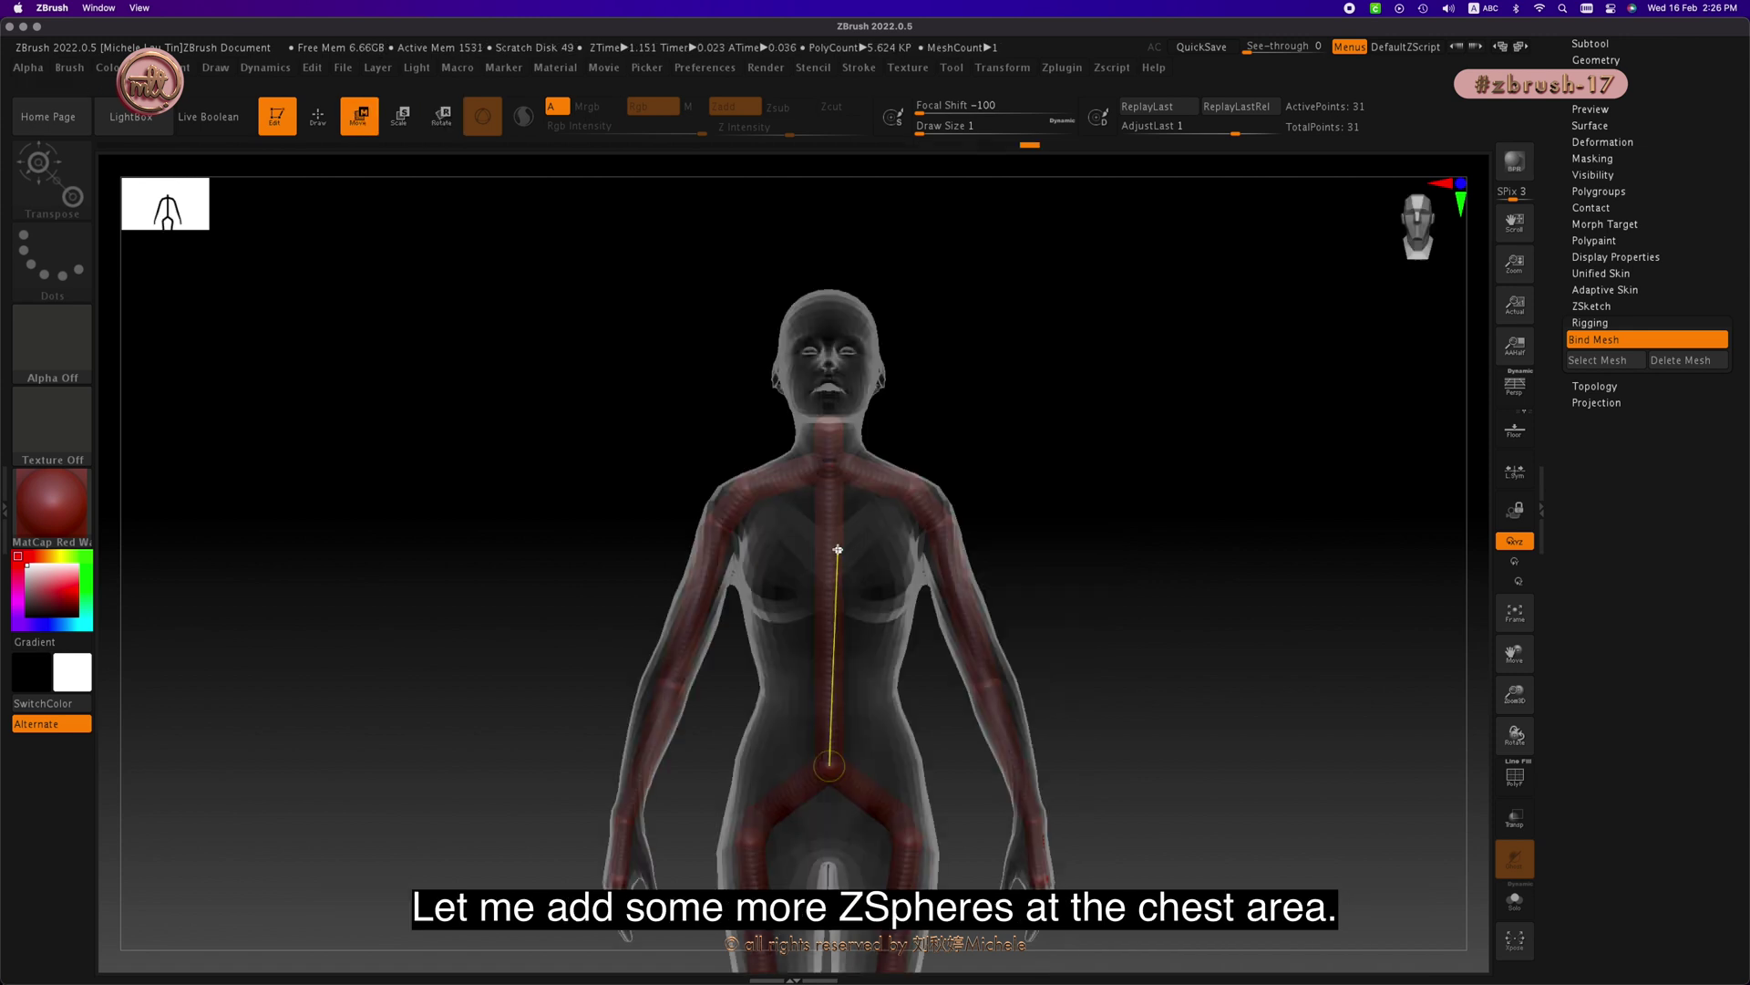
{"action": "key", "text": "q"}
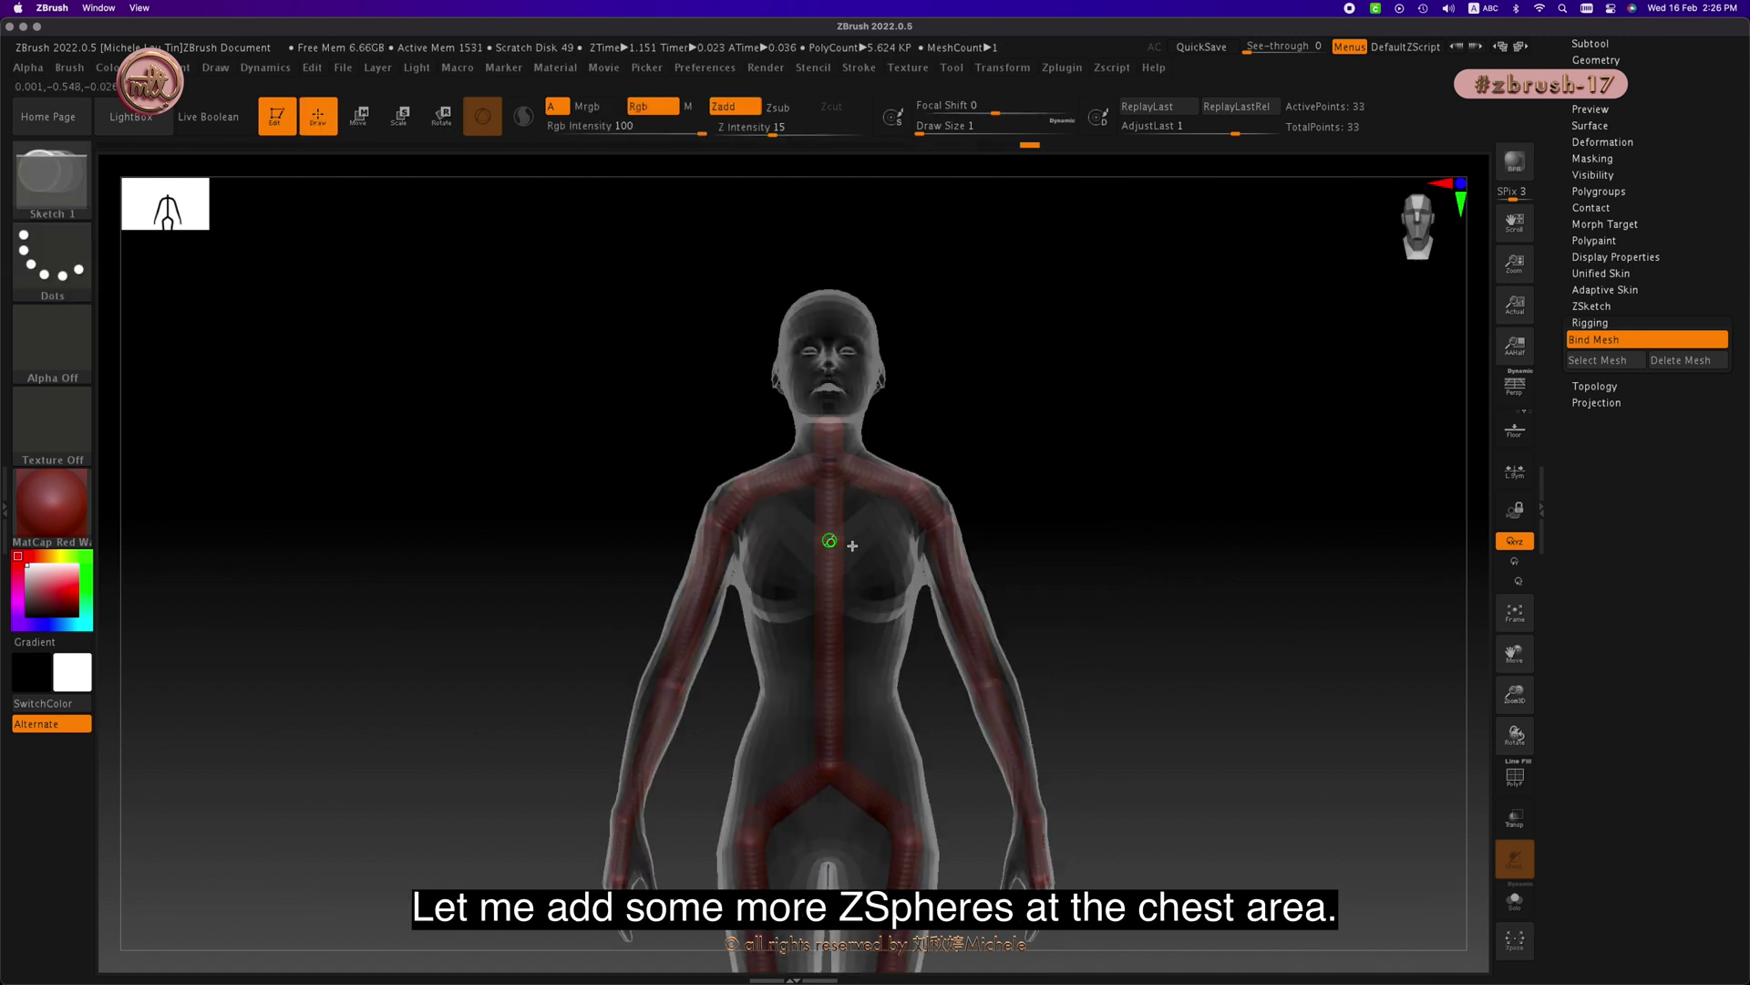
{"action": "key", "text": "e"}
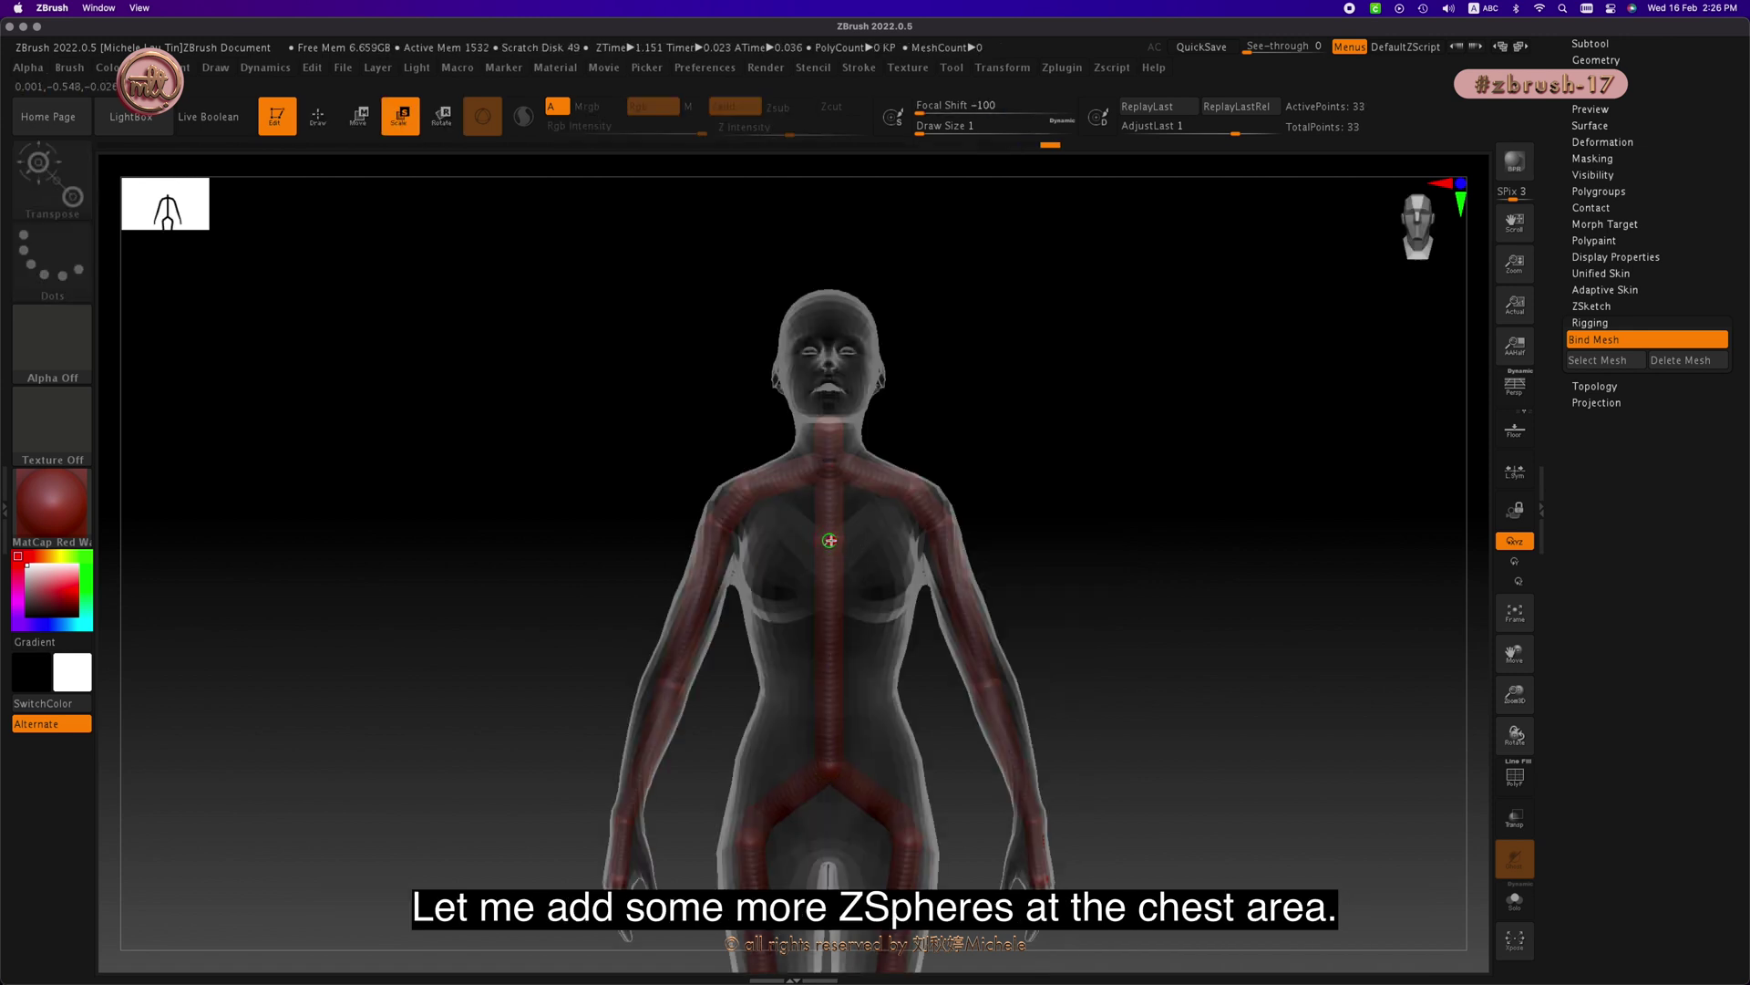
{"action": "left_click_drag", "start_coordinate": [829, 540], "coordinate": [835, 541]}
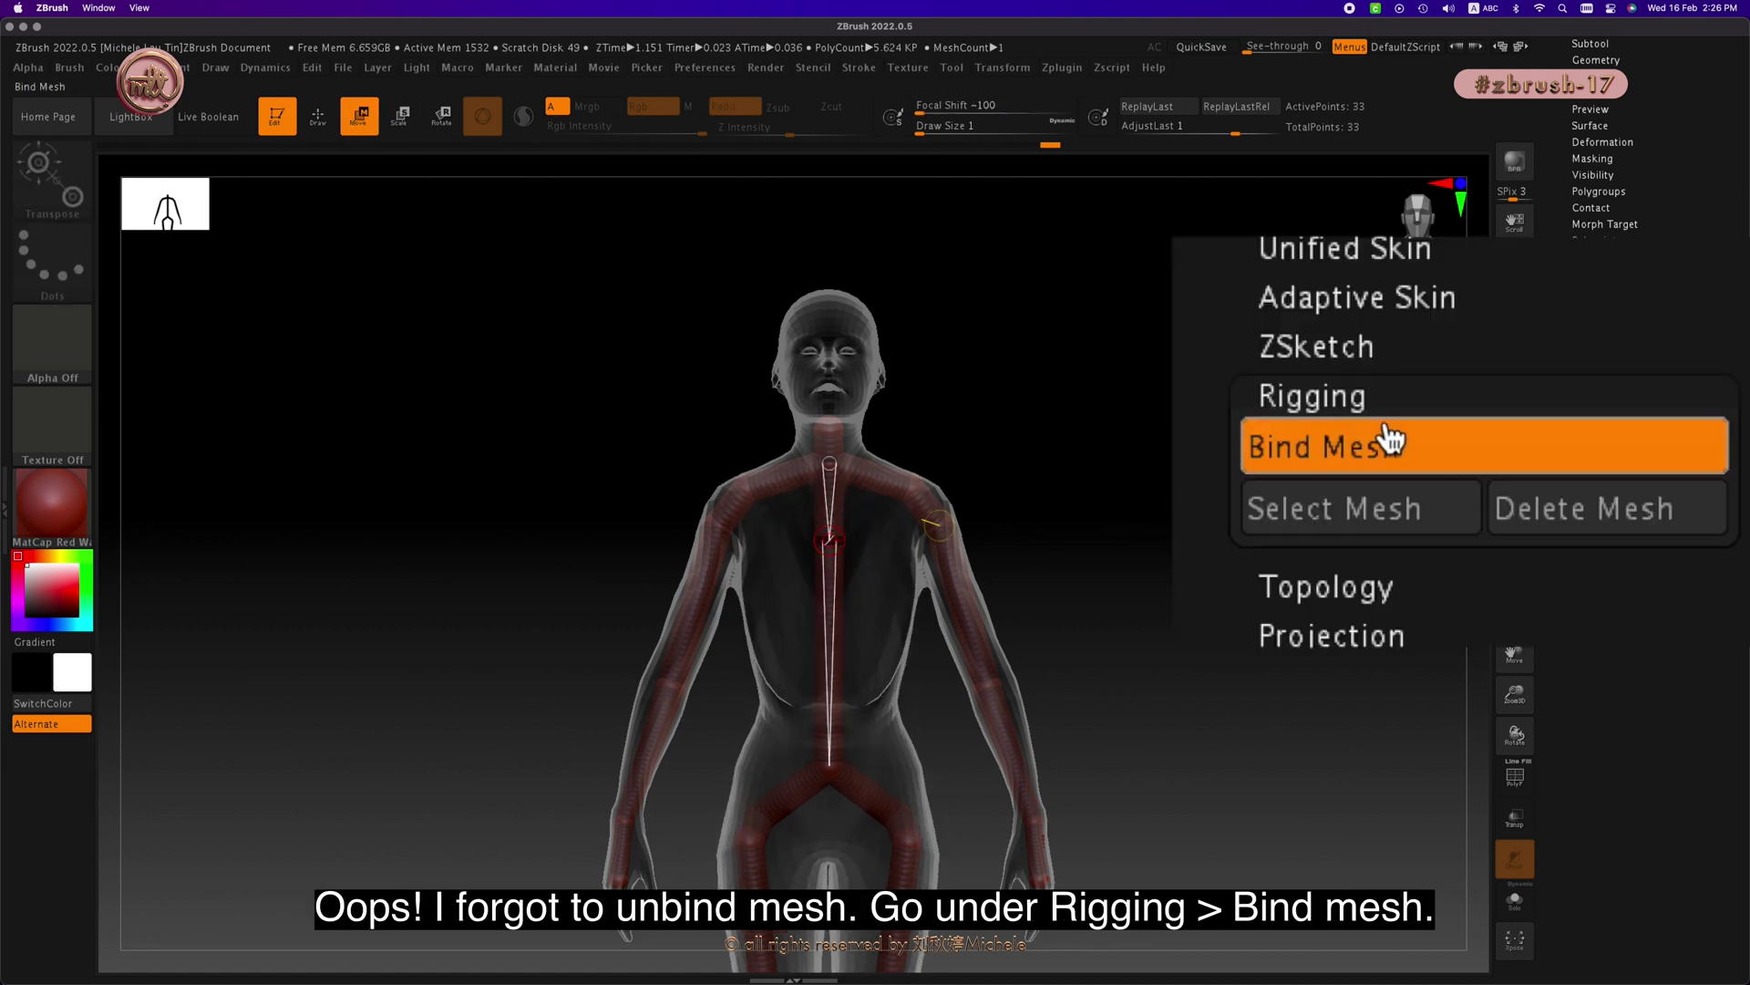
Step: Turn off Bind Mesh and delete the chest ZSphere that was added while the mesh was bound
{"action": "left_click", "coordinate": [1029, 499]}
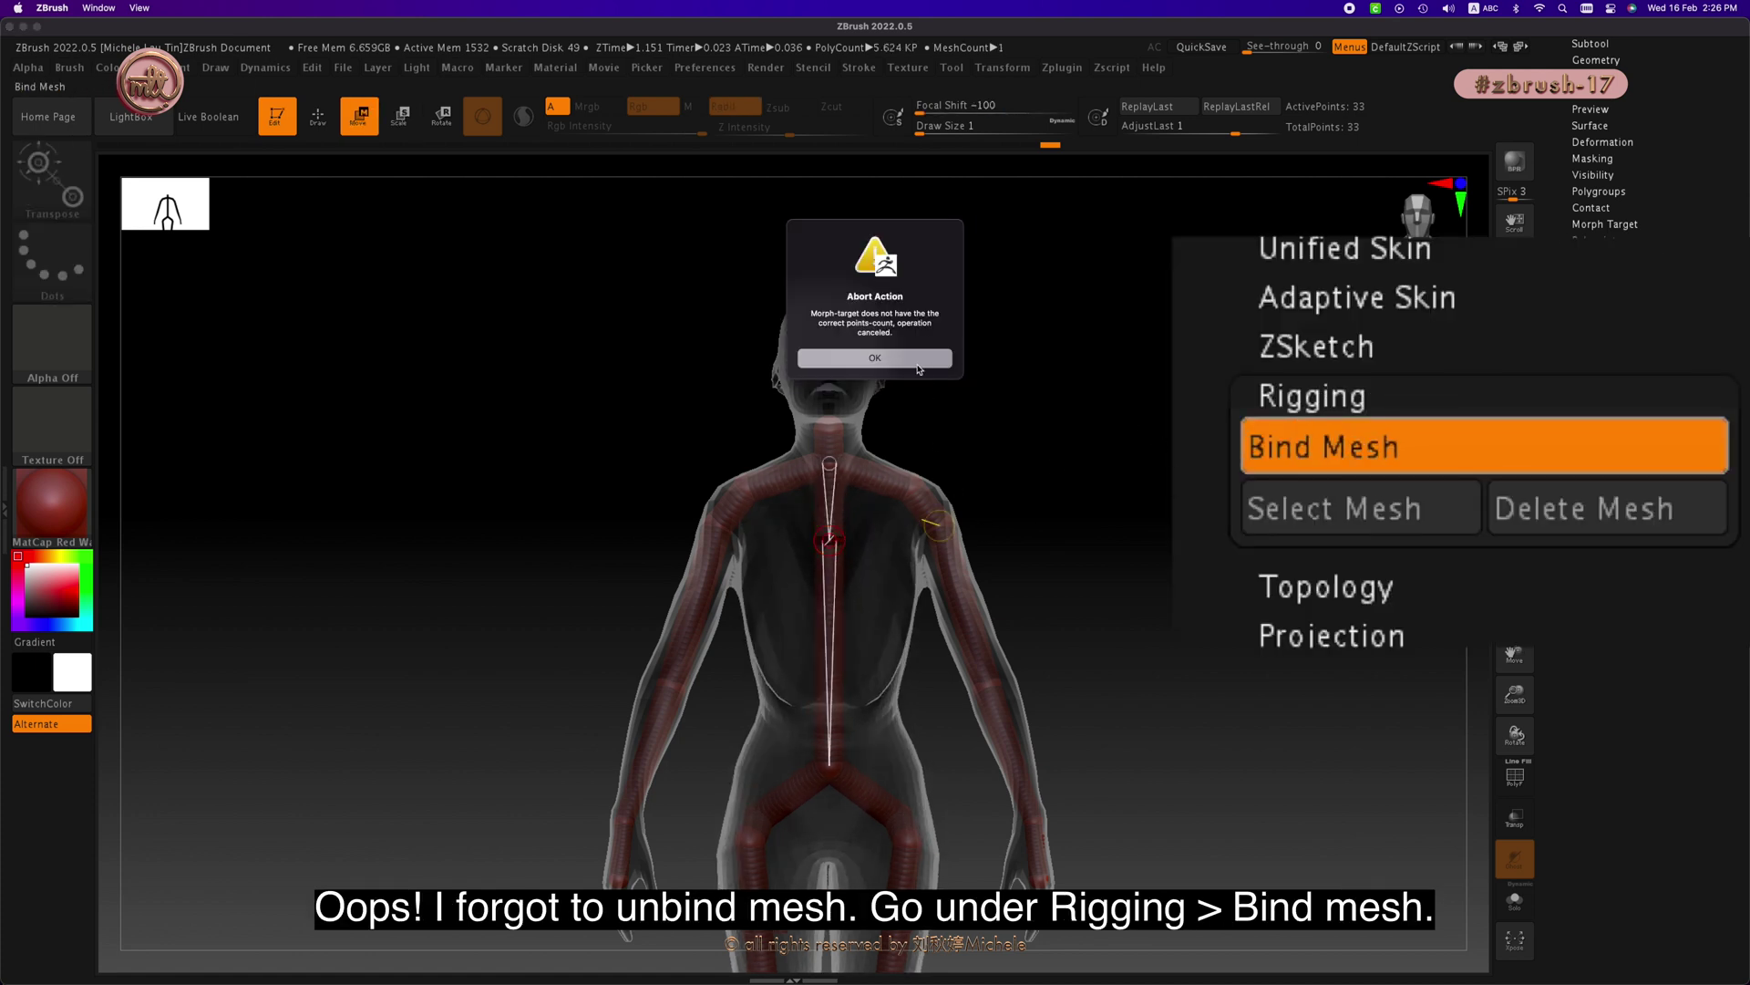
{"action": "left_click", "coordinate": [918, 363]}
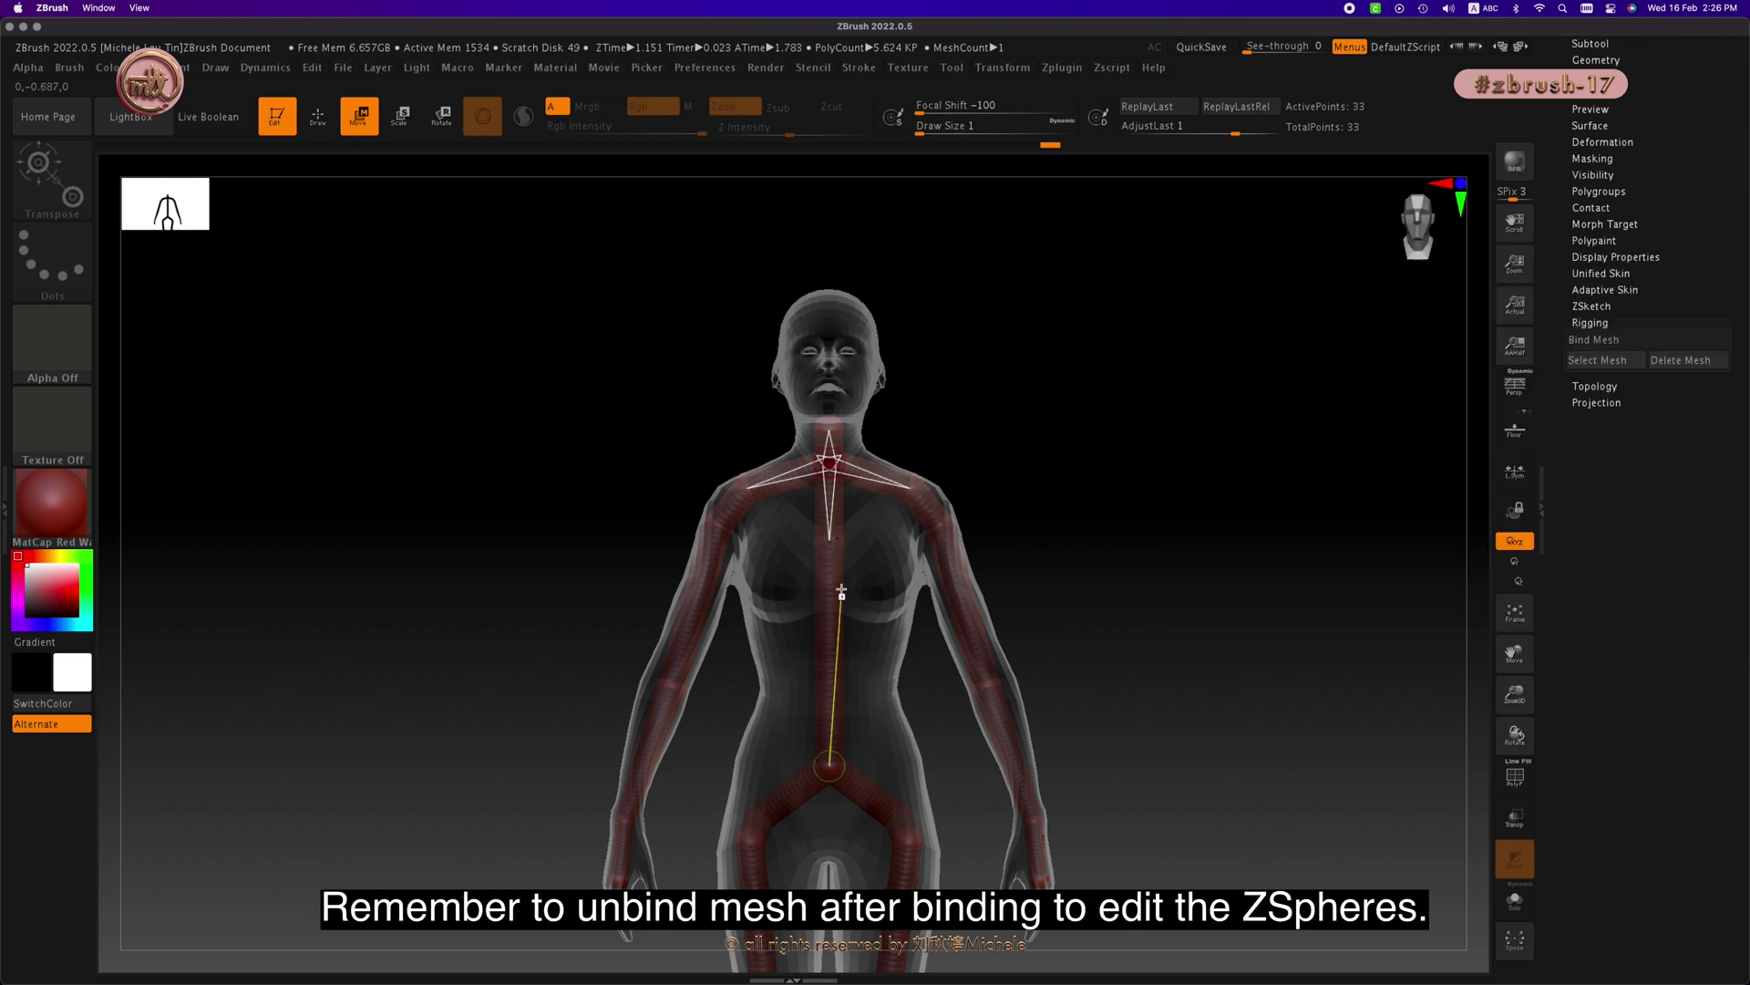
{"action": "right_click_drag", "start_coordinate": [876, 519], "coordinate": [1094, 547], "text": "ctrl"}
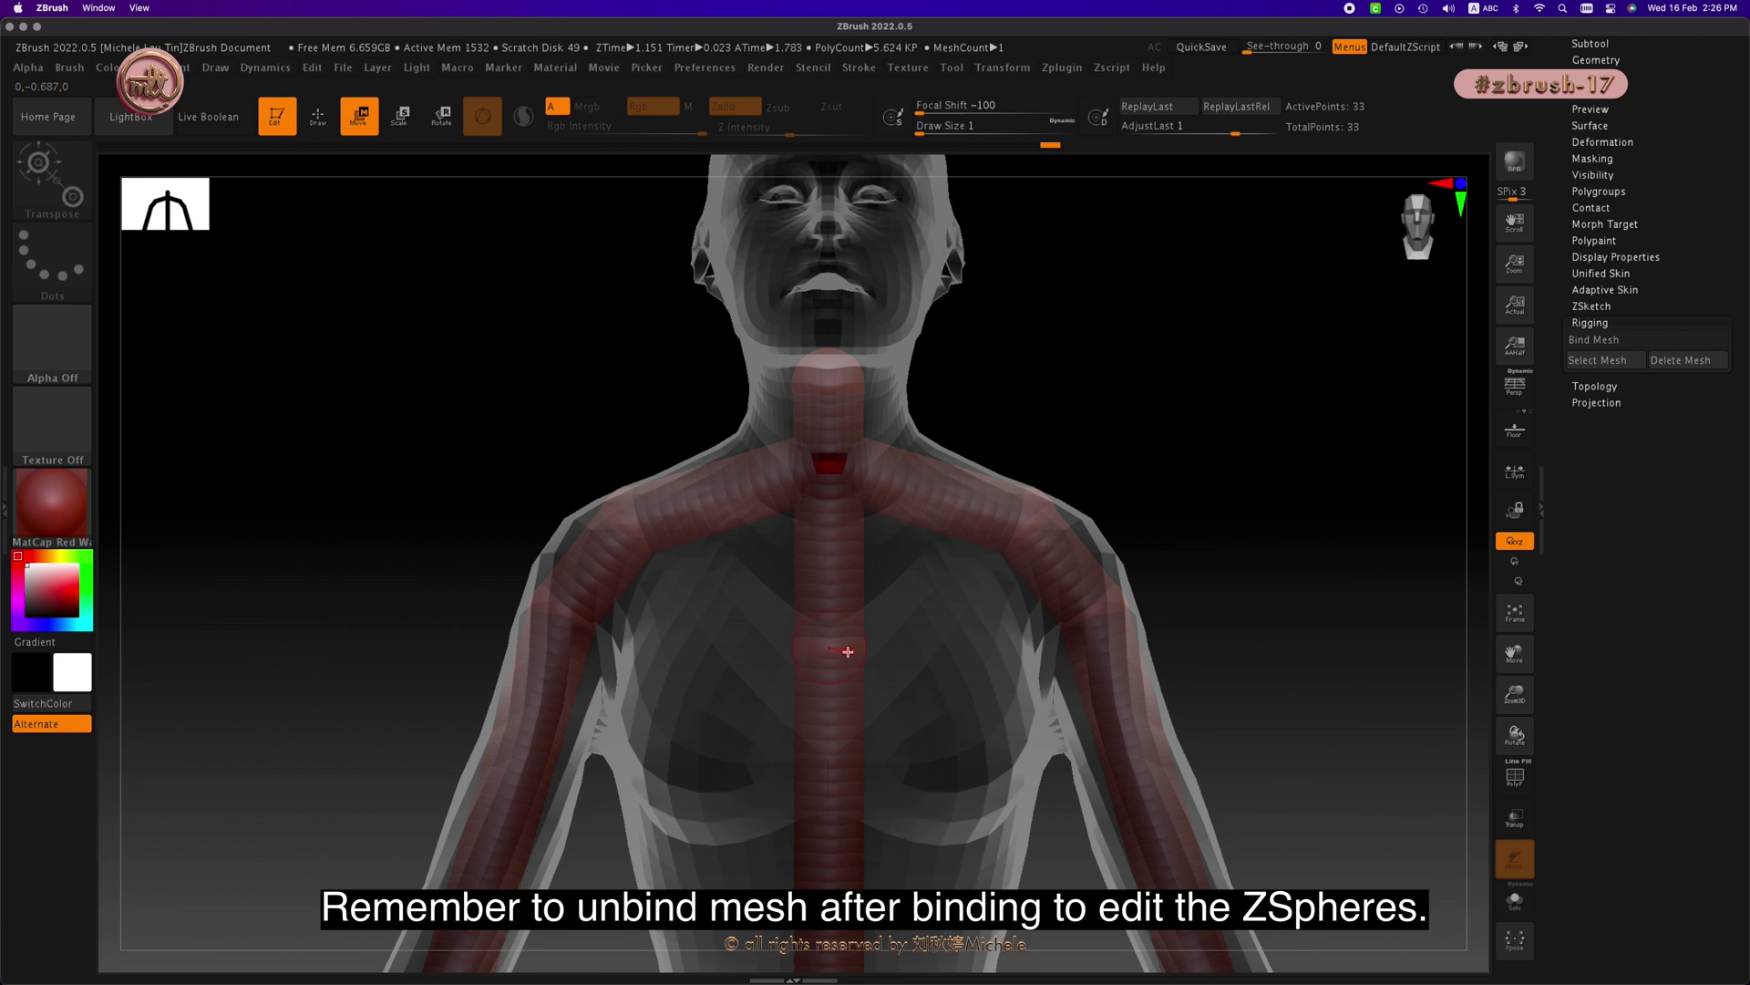
{"action": "left_click_drag", "start_coordinate": [848, 652], "coordinate": [848, 651]}
{"action": "key", "text": "q"}
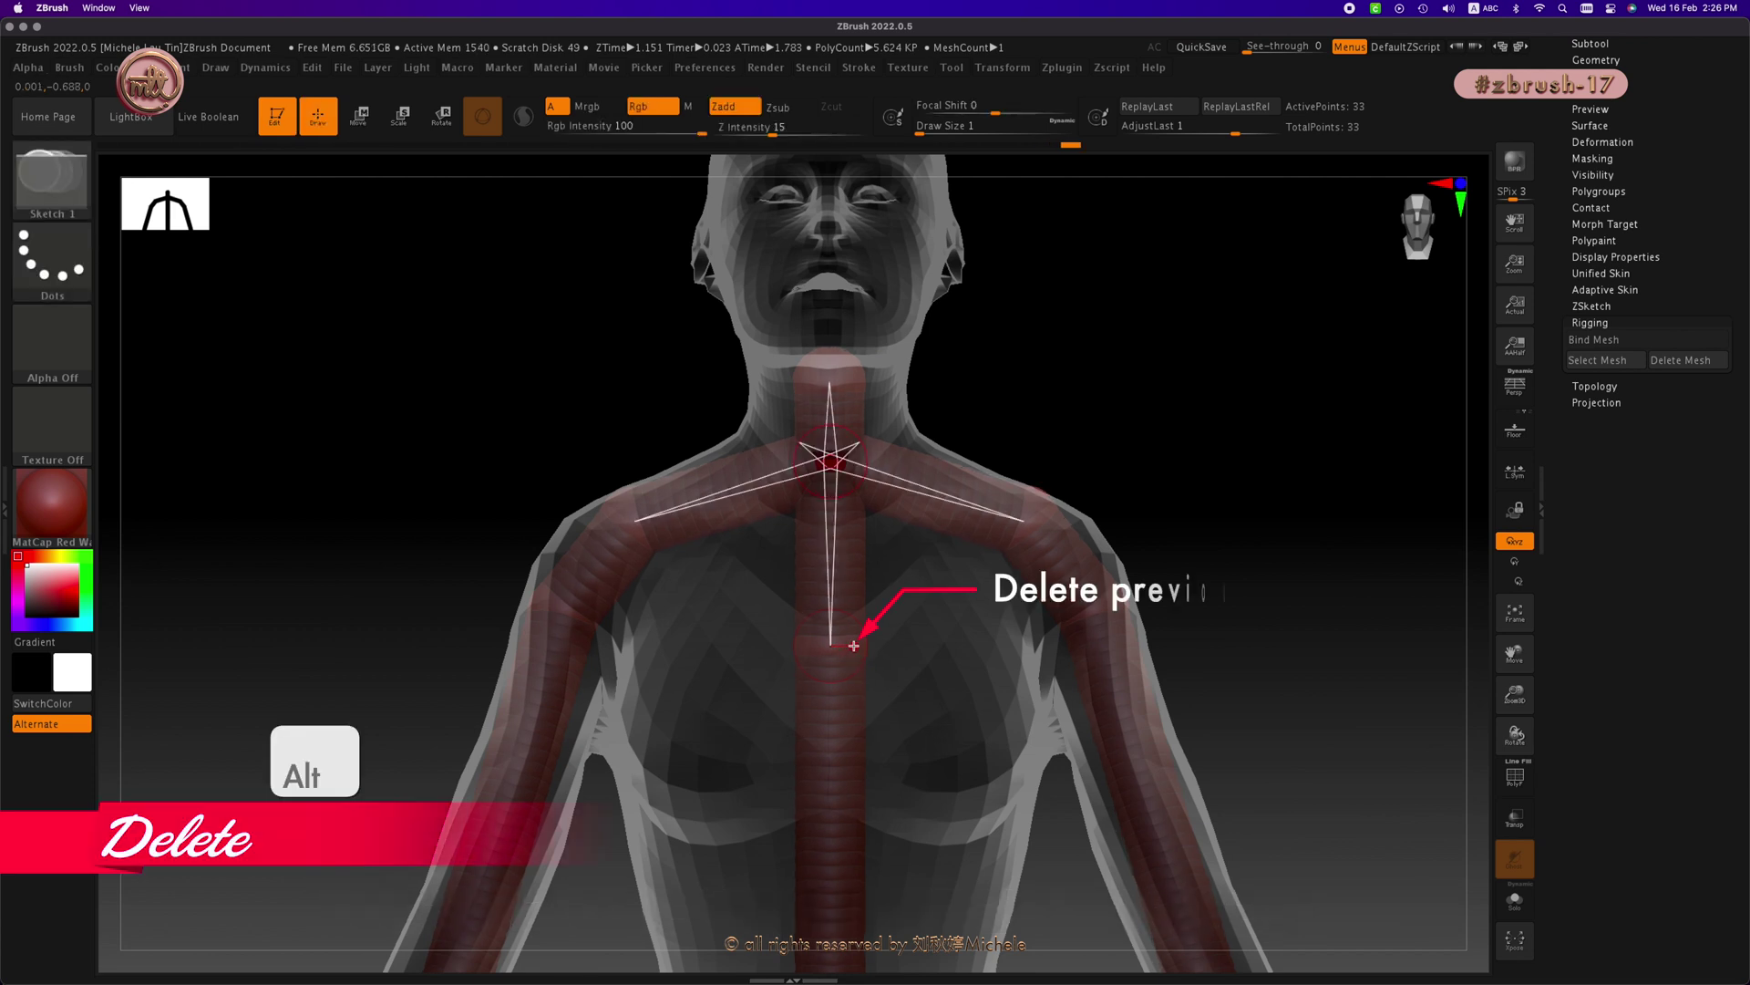
{"action": "left_click", "coordinate": [851, 643], "text": "alt"}
{"action": "mouse_move", "coordinate": [1152, 455]}
{"action": "left_mouse_down"}
{"action": "mouse_move", "coordinate": [1168, 449]}
{"action": "mouse_move", "coordinate": [1133, 457]}
{"action": "left_mouse_up"}
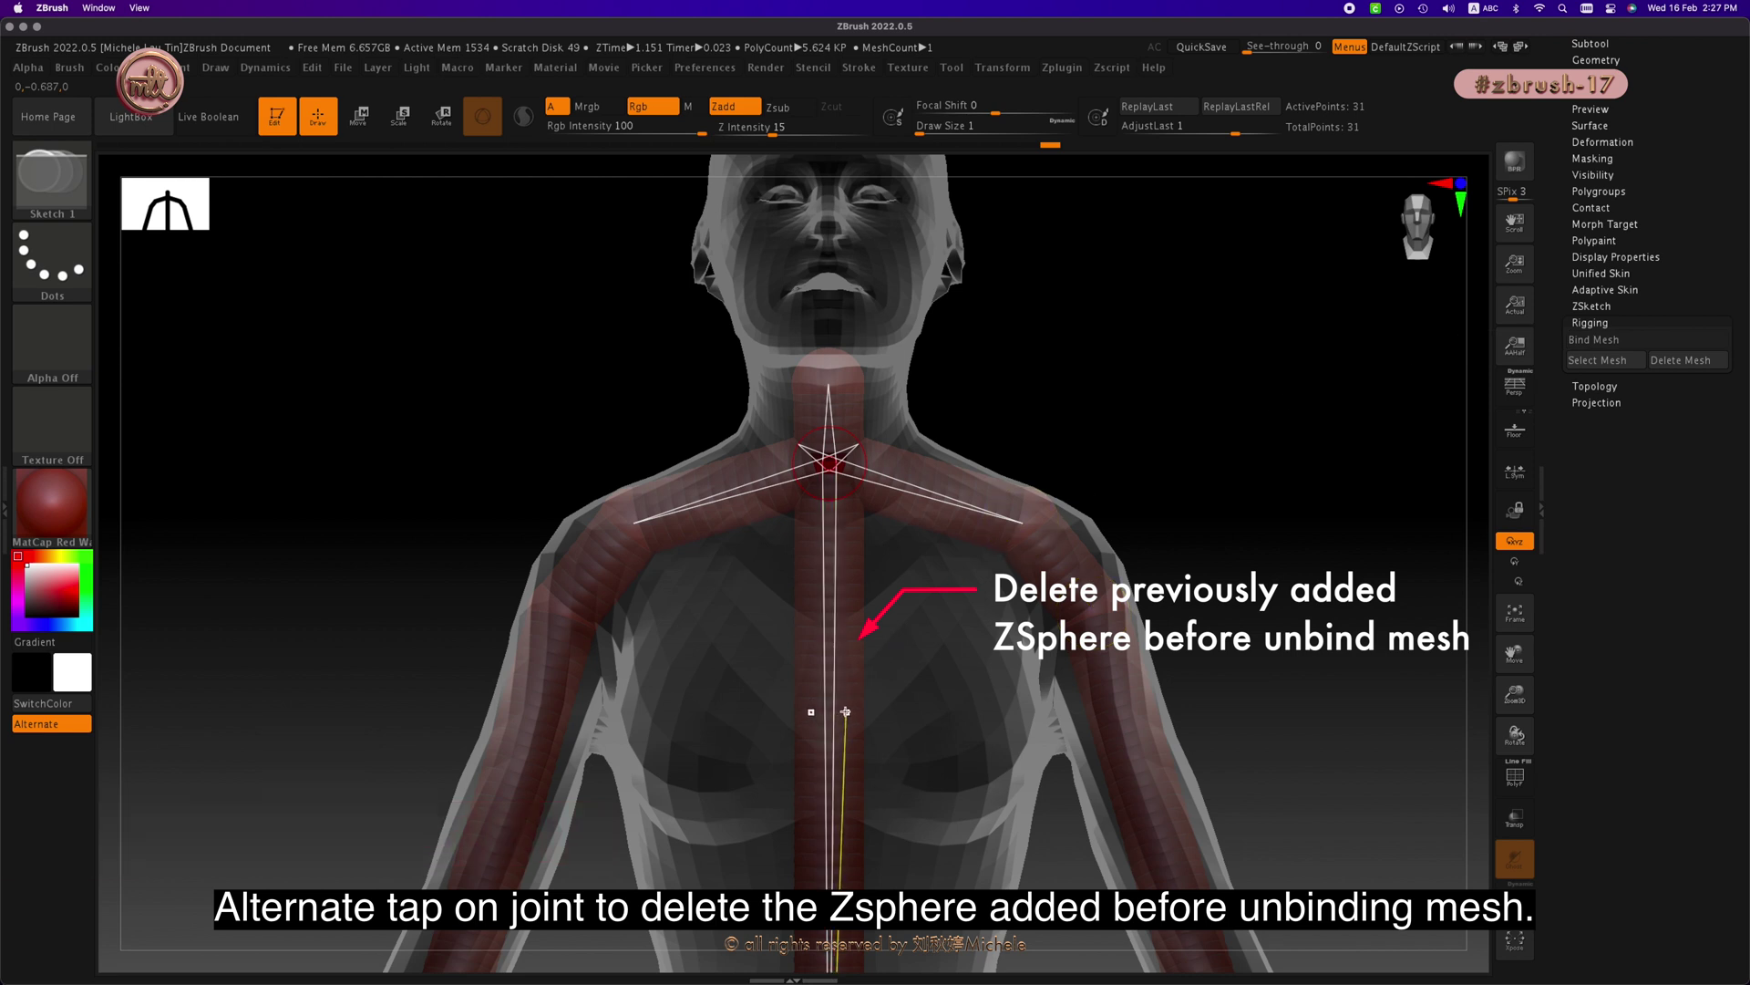
Step: Insert a spine joint at mid-chest and, with symmetry on, add same-size child ZSpheres moved out to both sides
{"action": "left_click", "coordinate": [829, 719]}
{"action": "key", "text": "q"}
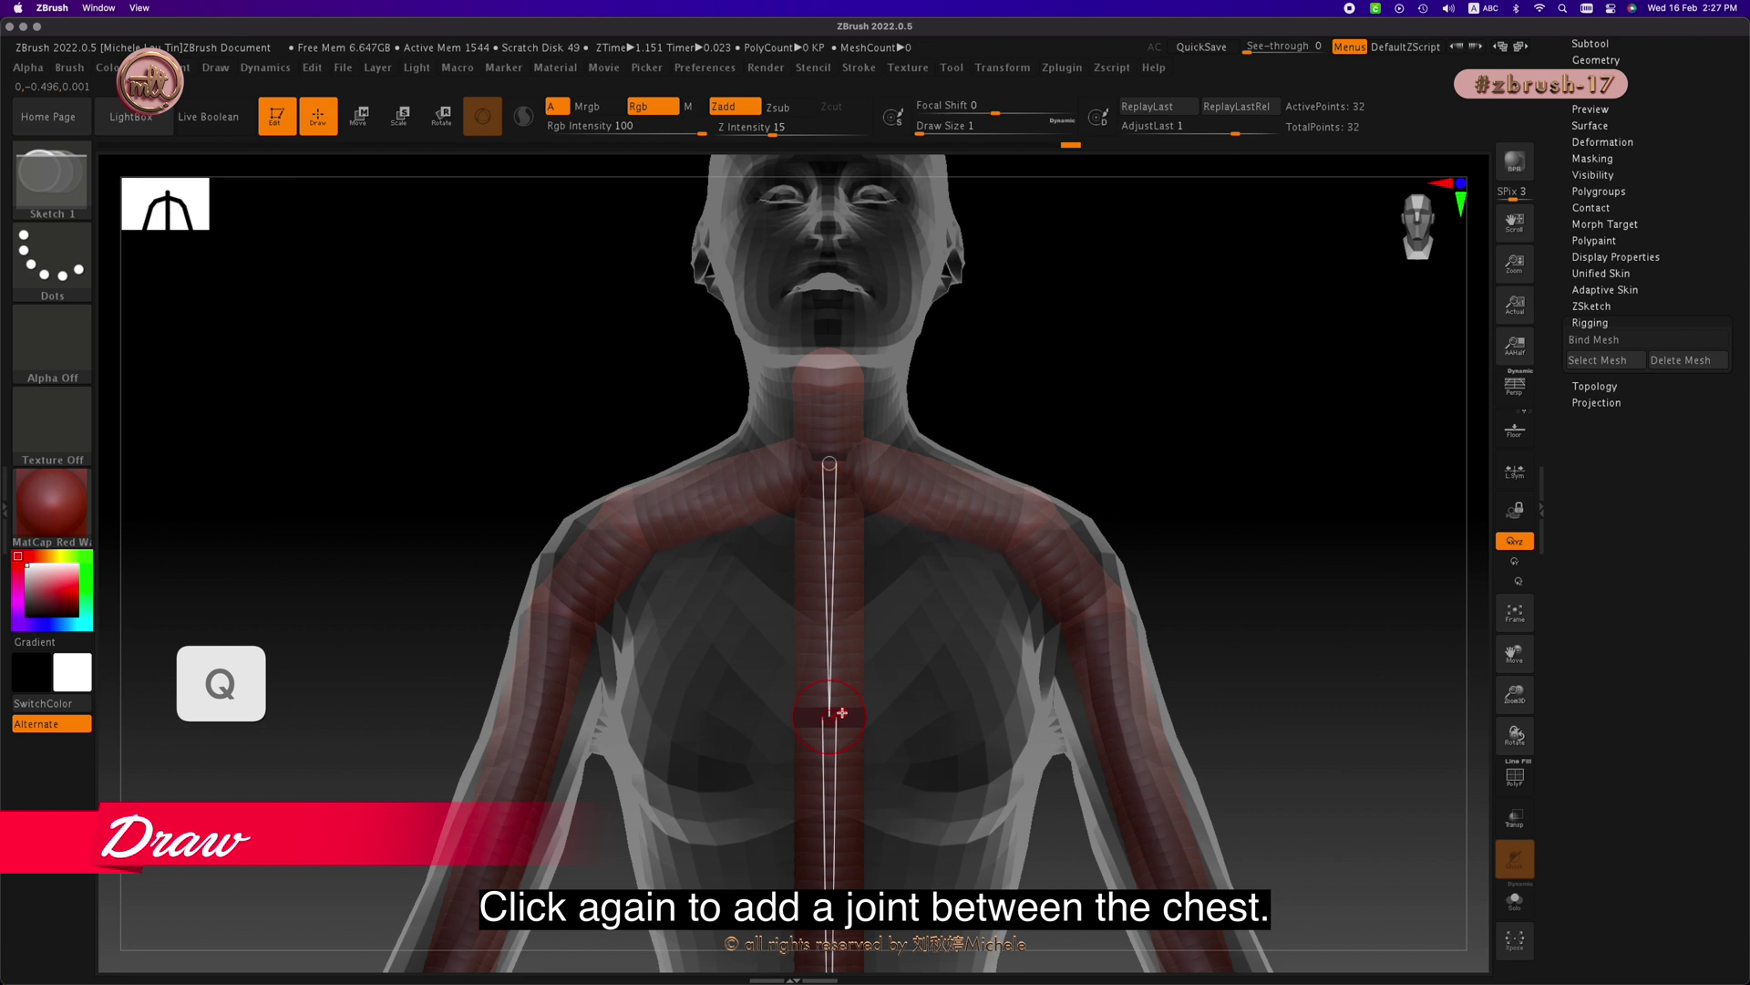
{"action": "key", "text": "x"}
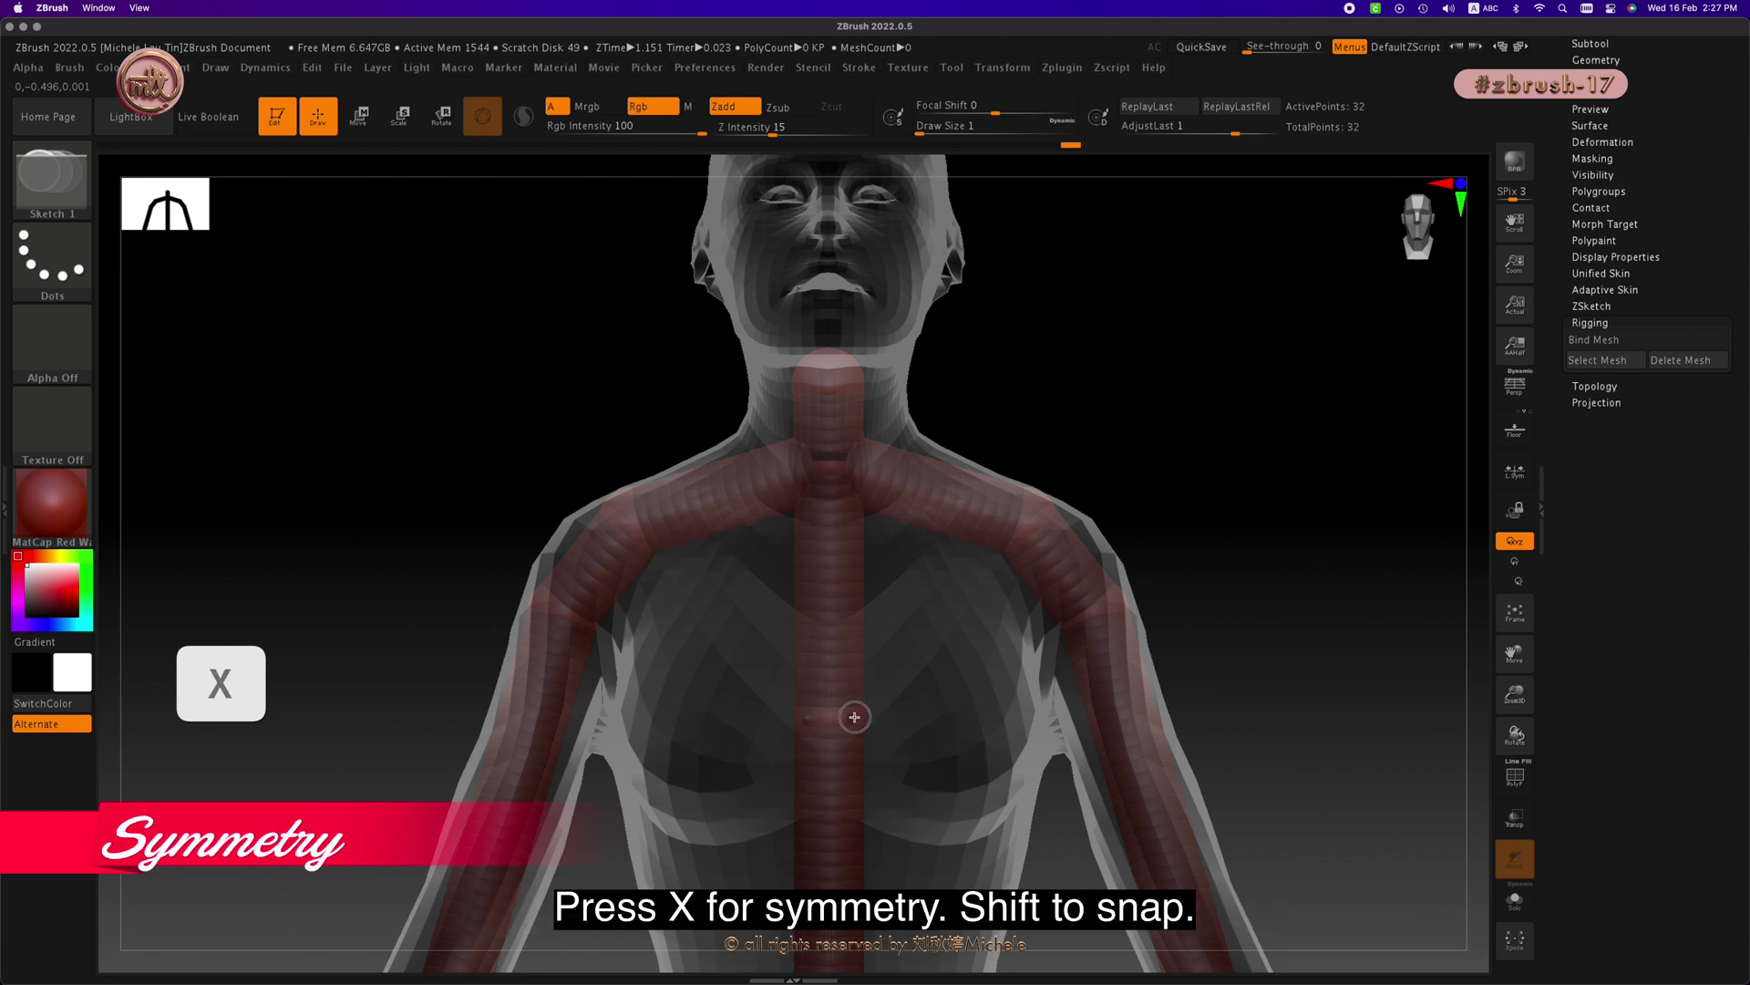
{"action": "key", "text": "shift"}
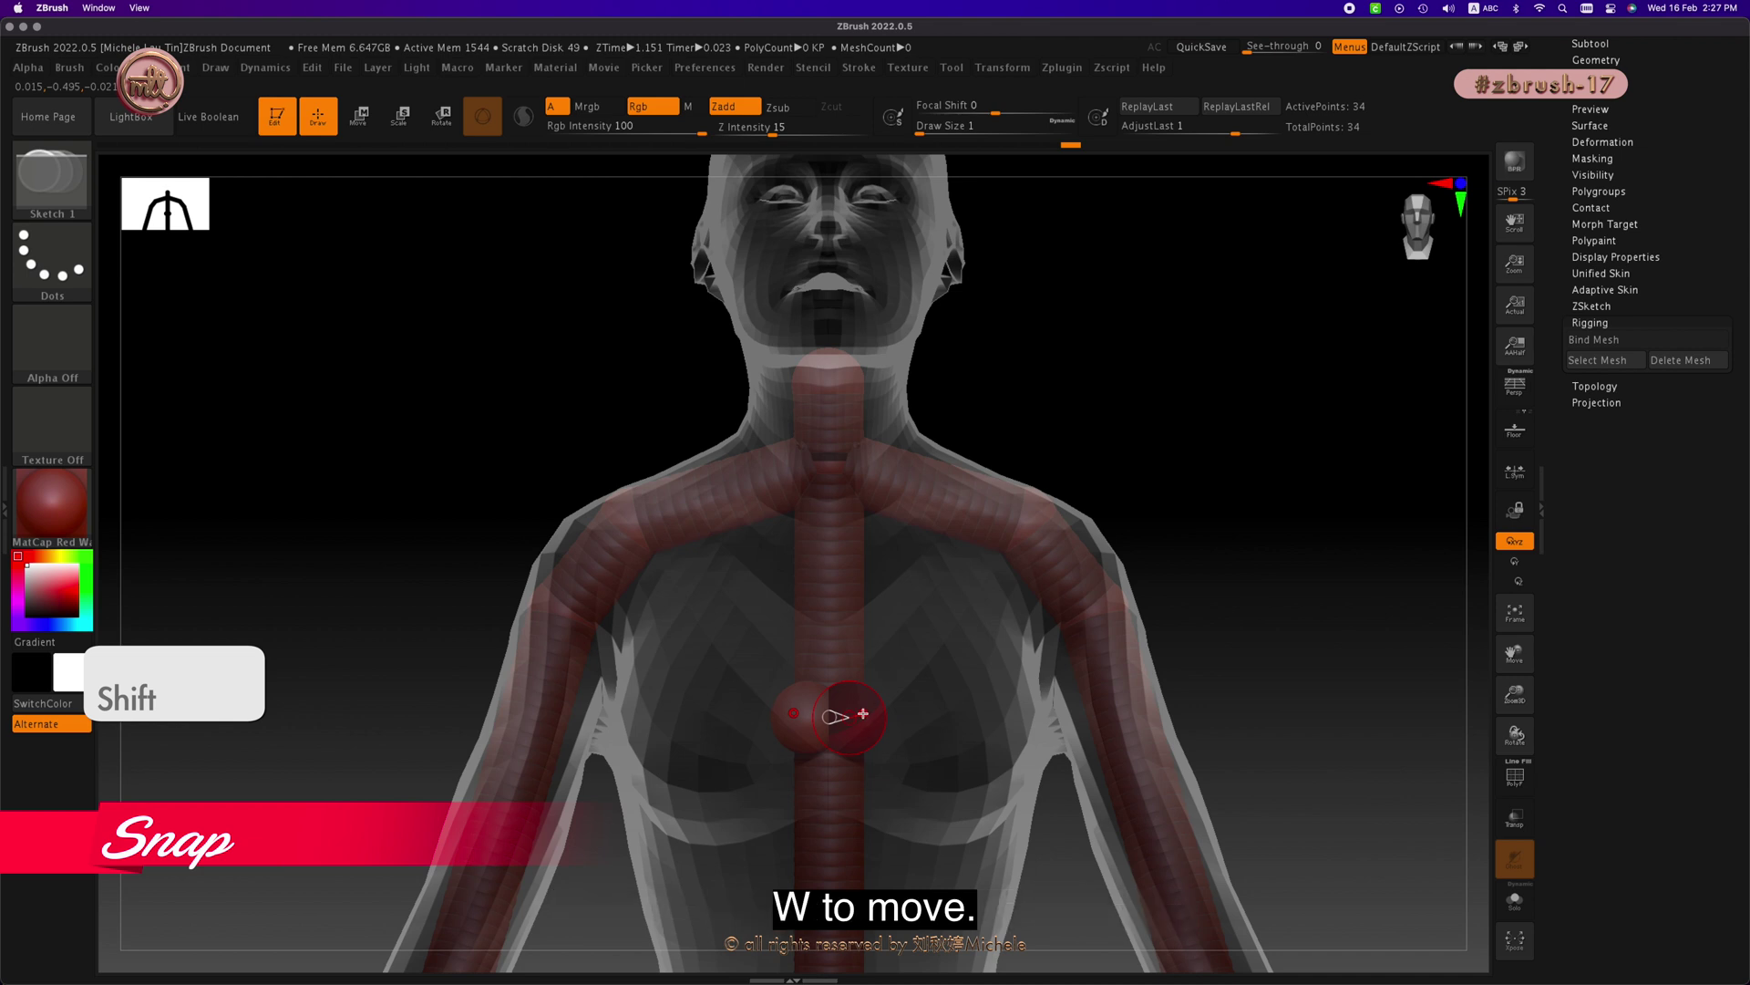
{"action": "key", "text": "w"}
{"action": "left_click_drag", "start_coordinate": [893, 711], "coordinate": [977, 704]}
{"action": "key", "text": "w"}
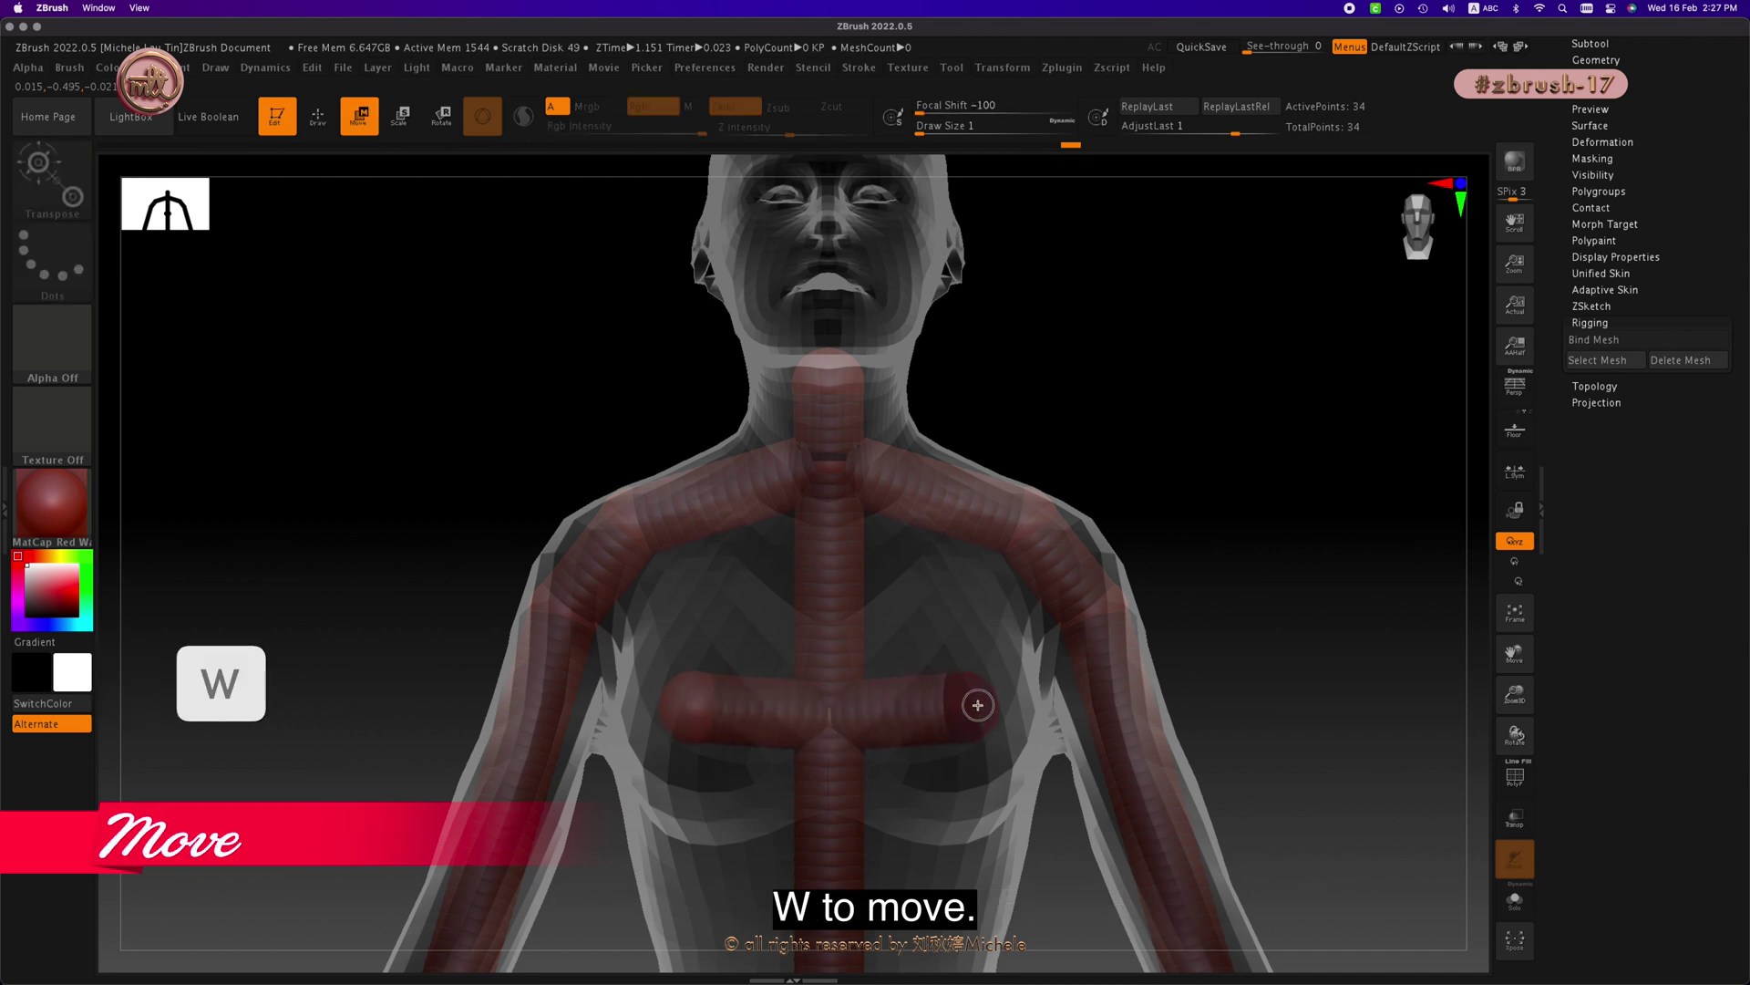
Step: Move the rib ZSpheres backwards toward the back of the torso in side view
{"action": "mouse_move", "coordinate": [1267, 546]}
{"action": "left_mouse_down"}
{"action": "mouse_move", "coordinate": [1195, 575]}
{"action": "mouse_move", "coordinate": [1263, 602]}
{"action": "left_mouse_up"}
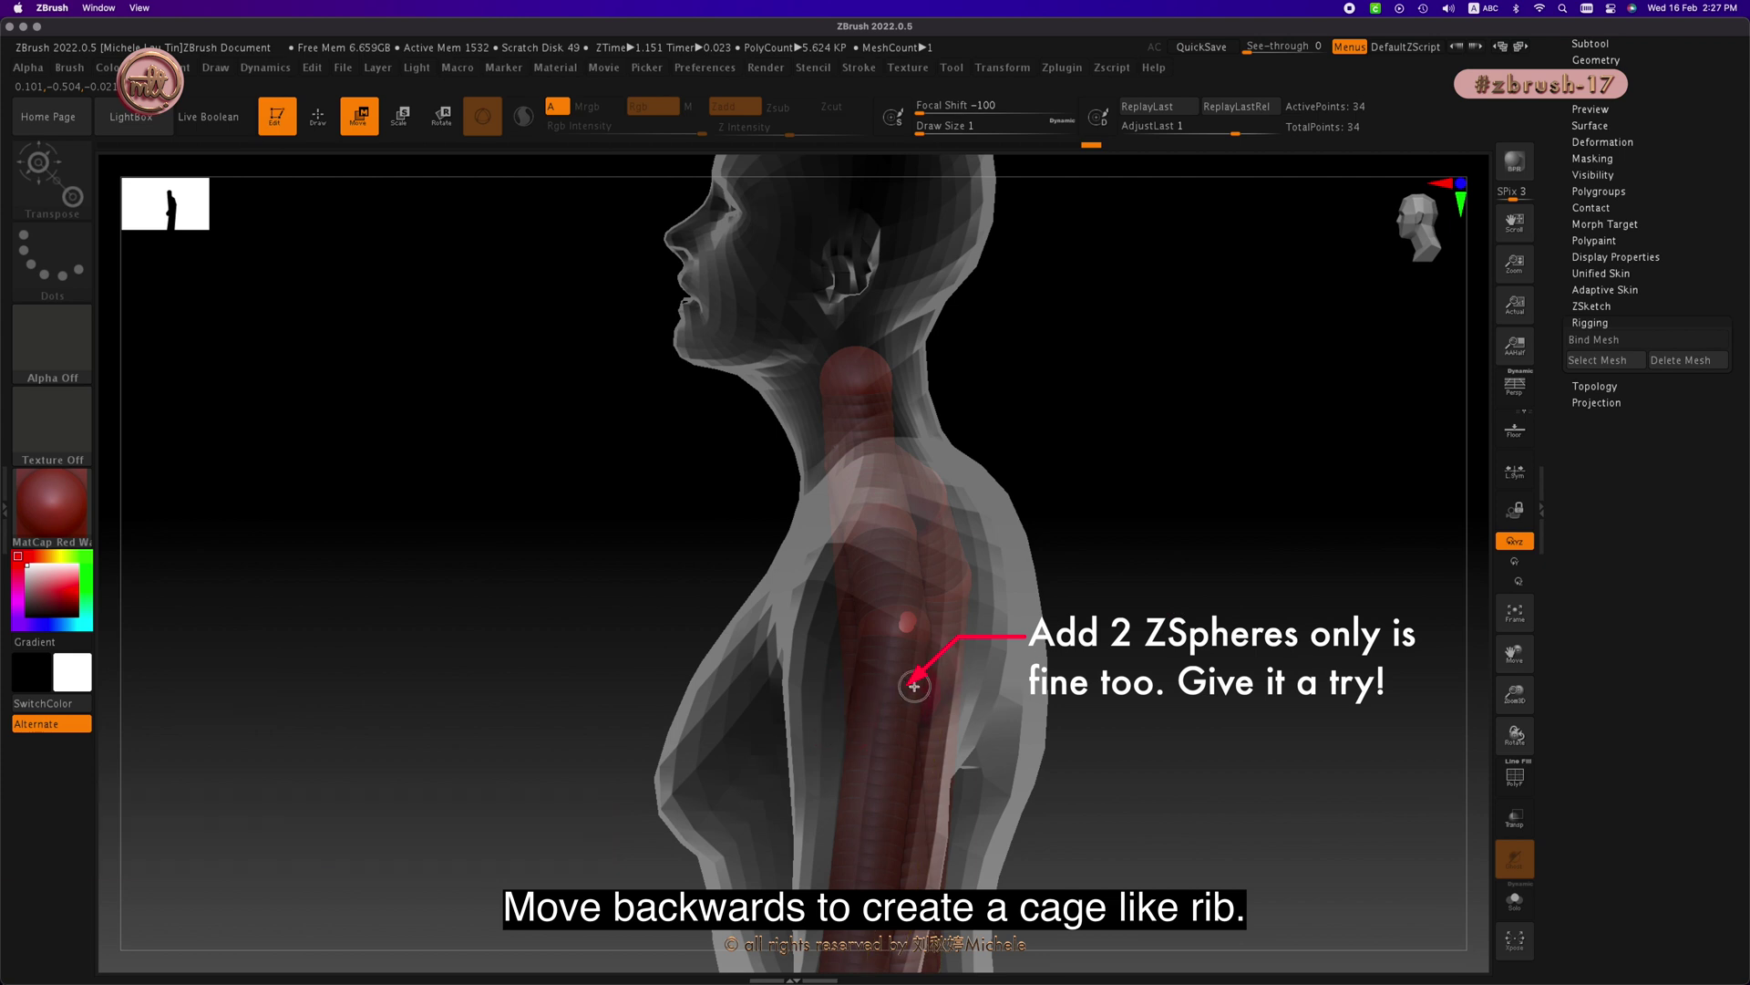
{"action": "left_click_drag", "start_coordinate": [950, 697], "coordinate": [980, 708]}
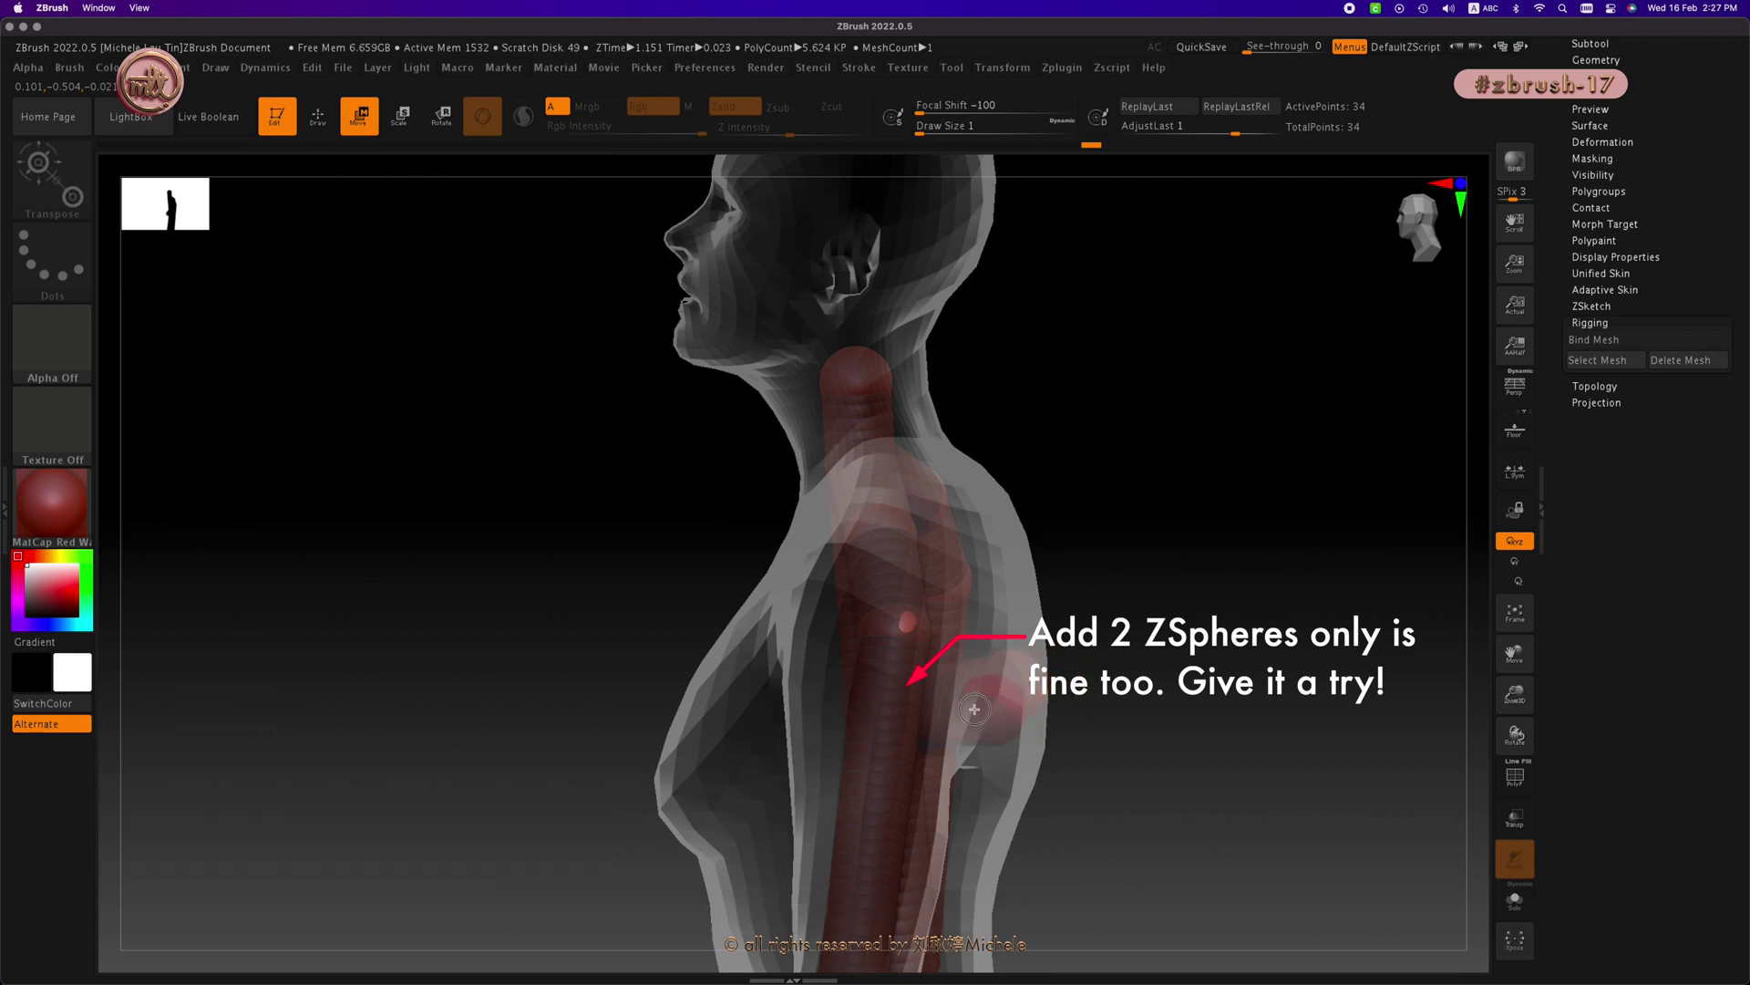
{"action": "left_click_drag", "start_coordinate": [1152, 688], "coordinate": [1218, 686]}
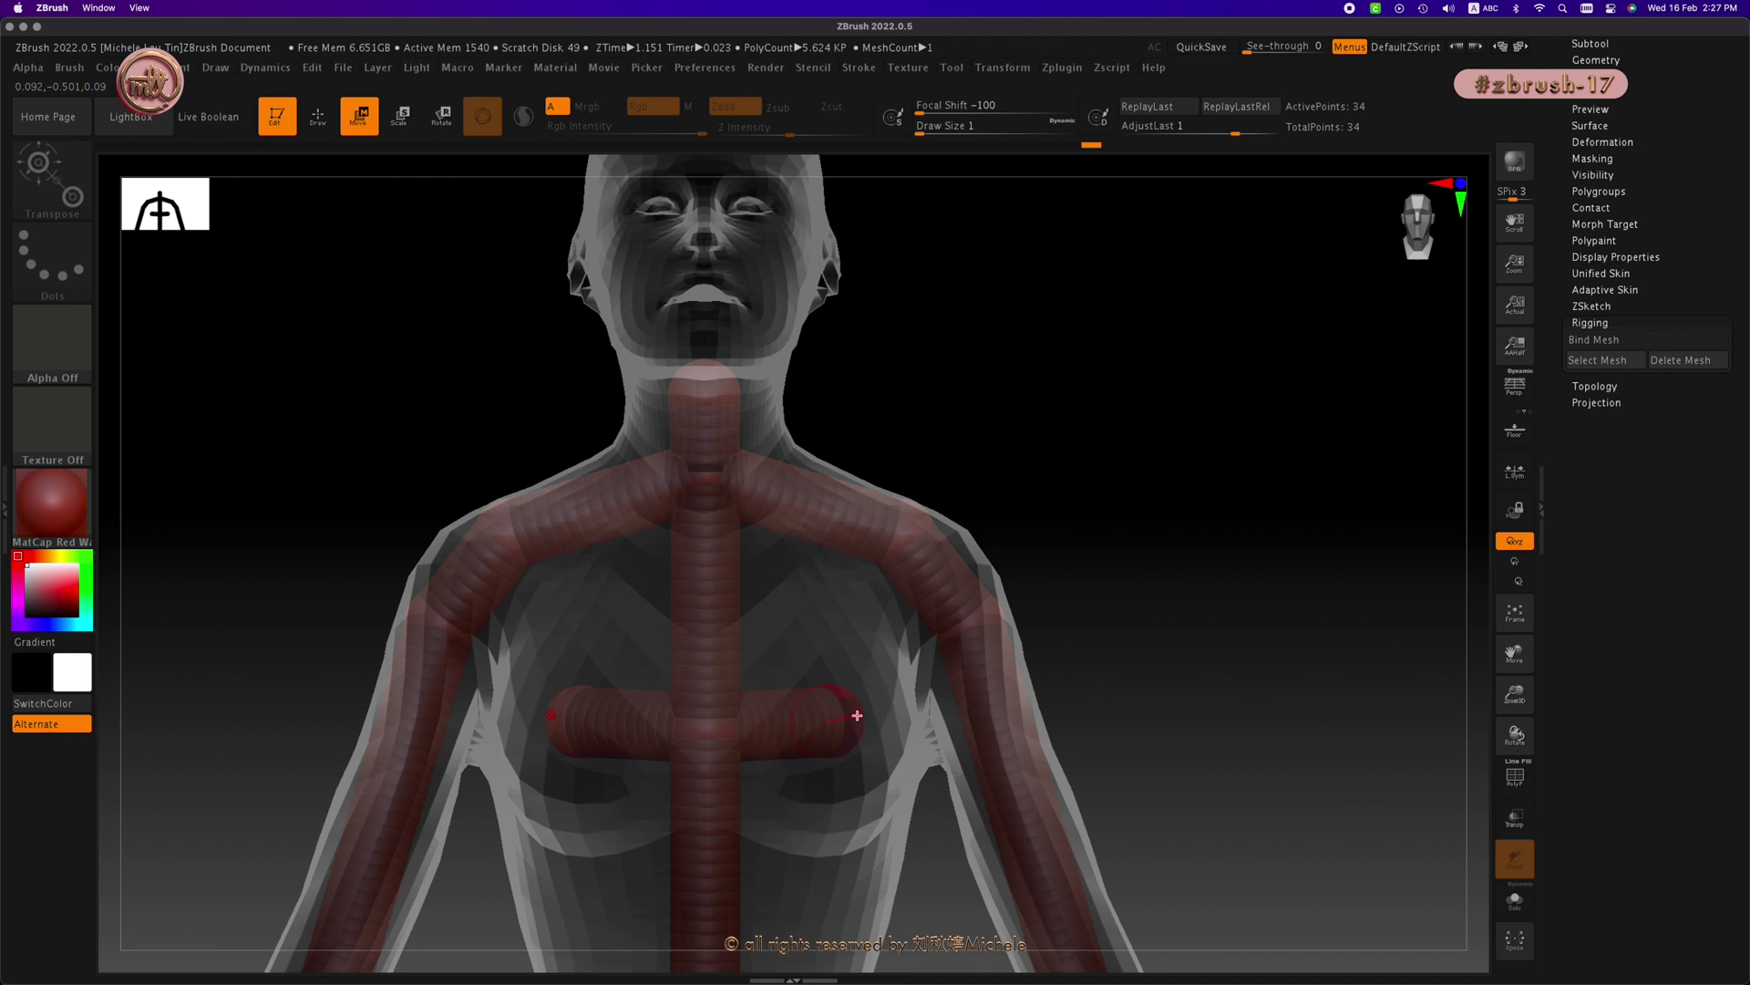
Step: Add a same-size ZSphere pair at the rib ends and move it outward to the sides of the chest
{"action": "key", "text": "q"}
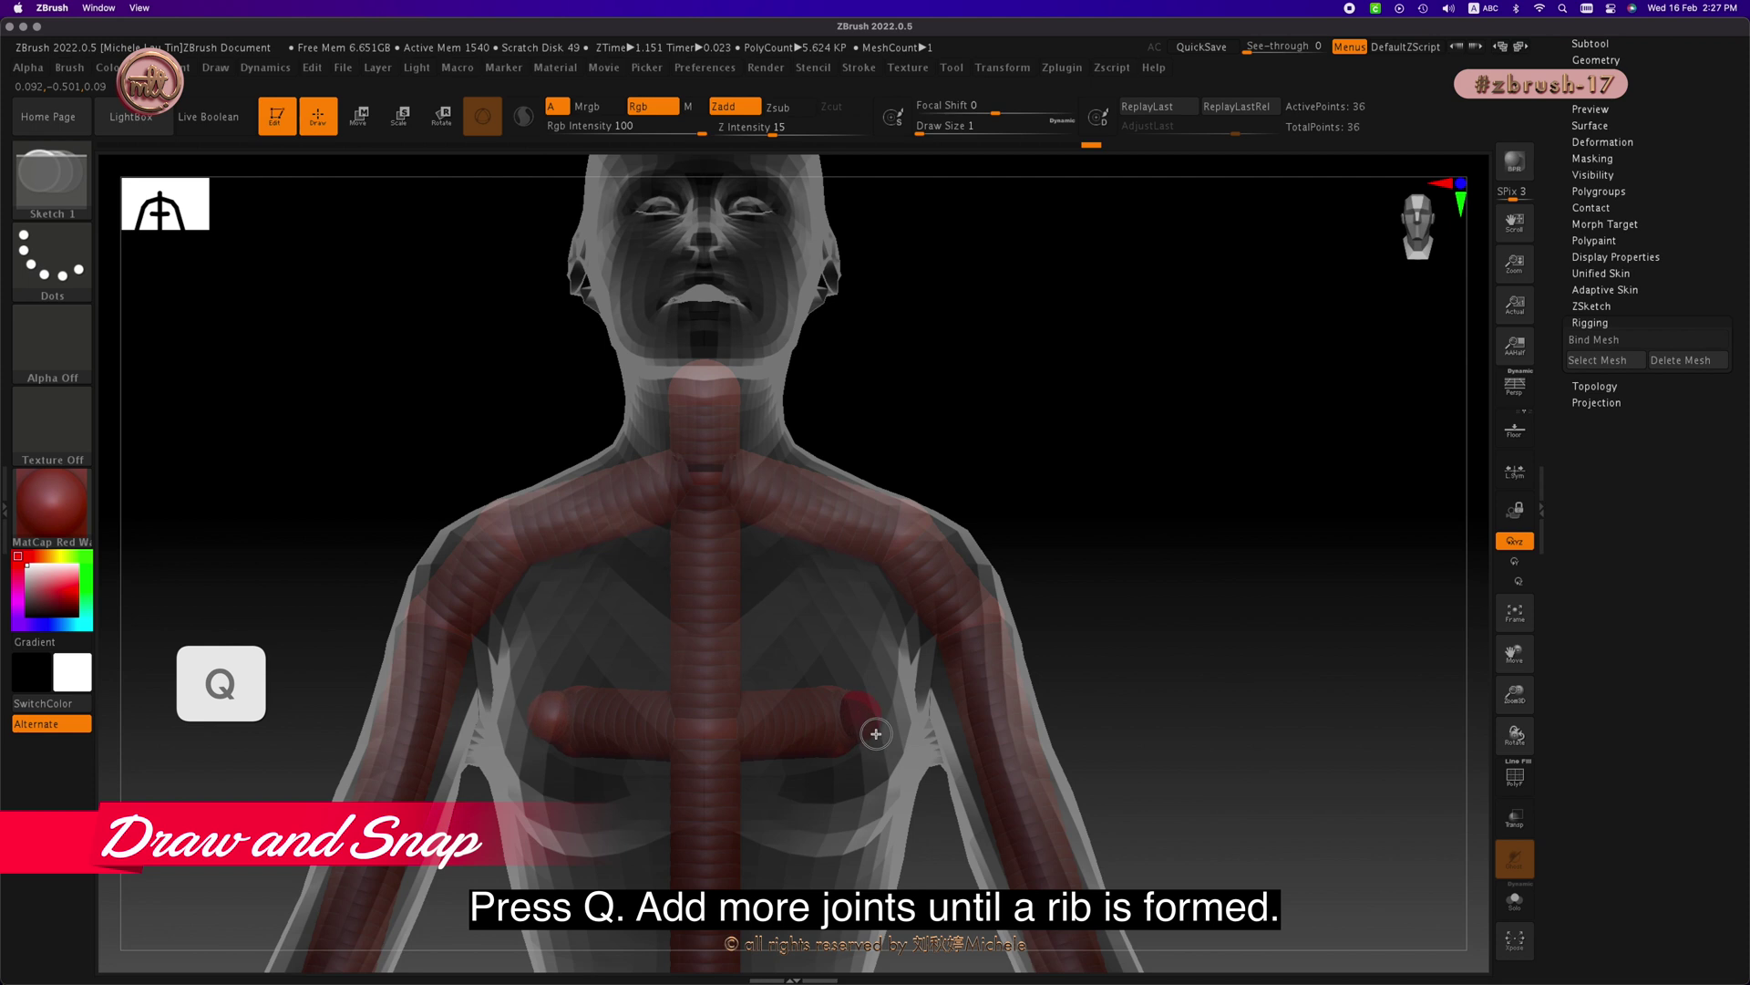
{"action": "key", "text": "w"}
{"action": "left_click_drag", "start_coordinate": [886, 730], "coordinate": [897, 760]}
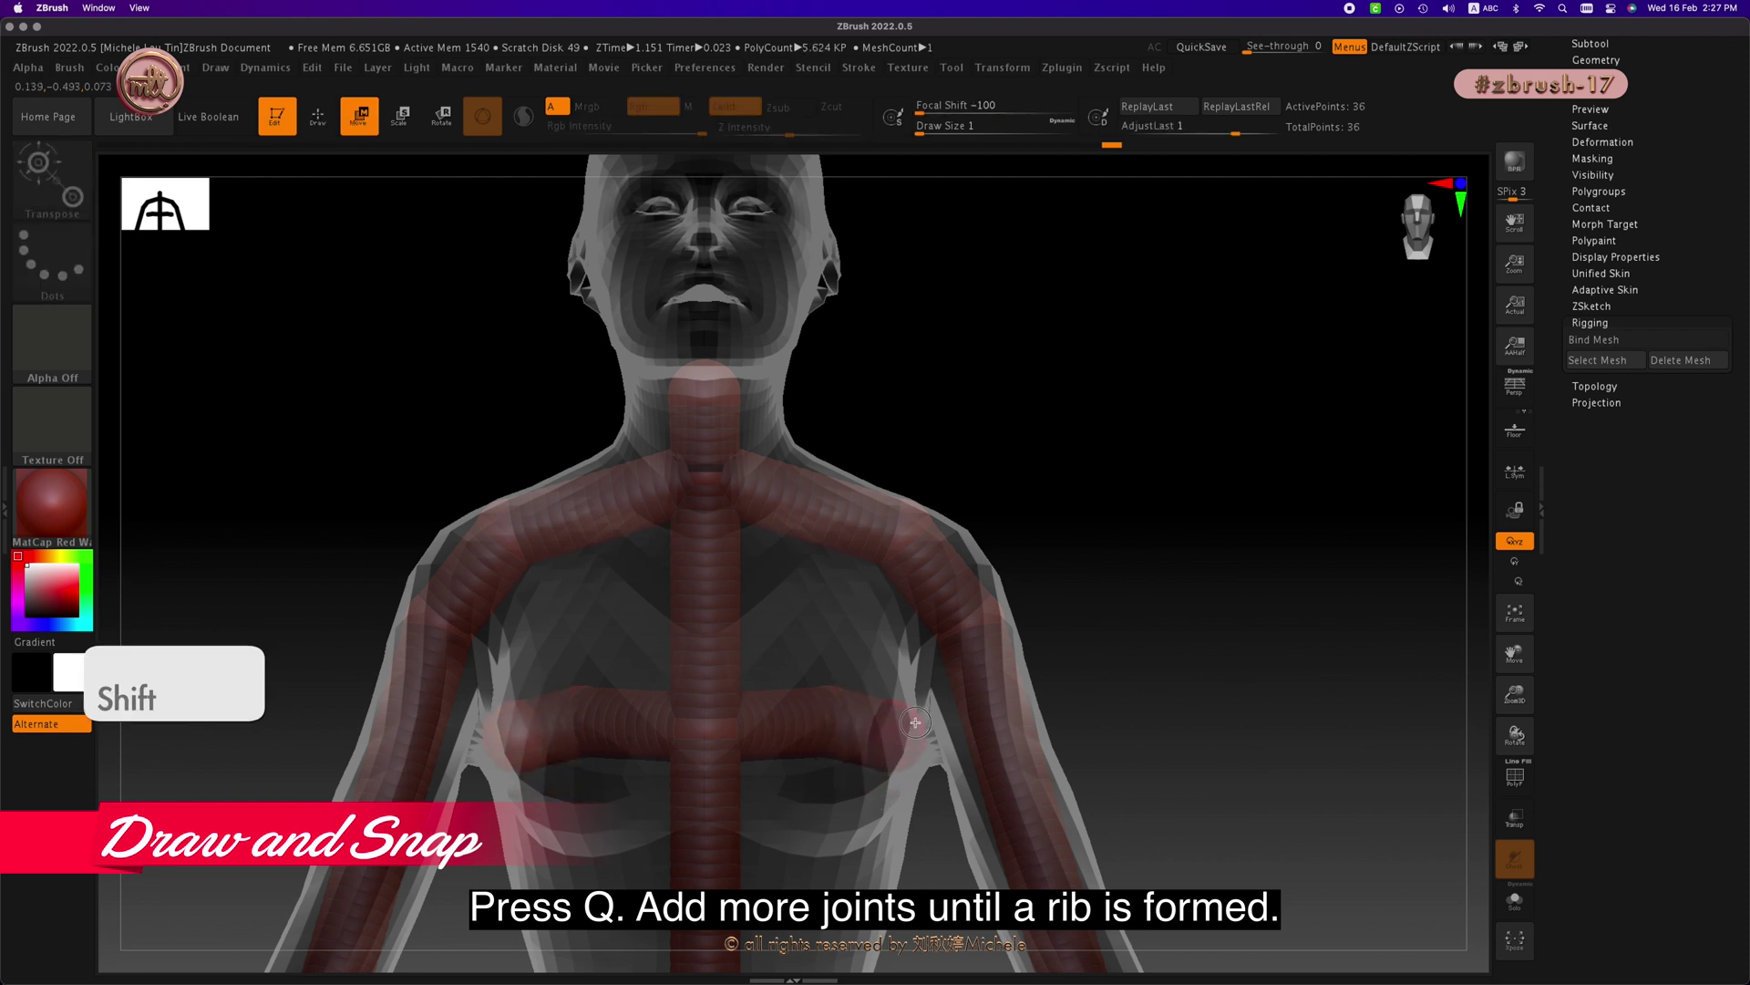
Step: Add two more same-size ZSphere pairs to the ribs, curving them around the sides to the front of the chest
{"action": "key", "text": "q"}
{"action": "left_click", "coordinate": [906, 742], "text": "shift"}
{"action": "key", "text": "w"}
{"action": "mouse_move", "coordinate": [1185, 583]}
{"action": "left_mouse_down"}
{"action": "mouse_move", "coordinate": [1118, 567]}
{"action": "mouse_move", "coordinate": [1123, 589]}
{"action": "left_mouse_up"}
{"action": "key", "text": "q"}
{"action": "left_click", "coordinate": [870, 729], "text": "shift"}
{"action": "key", "text": "w"}
{"action": "left_click_drag", "start_coordinate": [870, 729], "coordinate": [825, 764]}
{"action": "left_click_drag", "start_coordinate": [1114, 567], "coordinate": [1076, 683]}
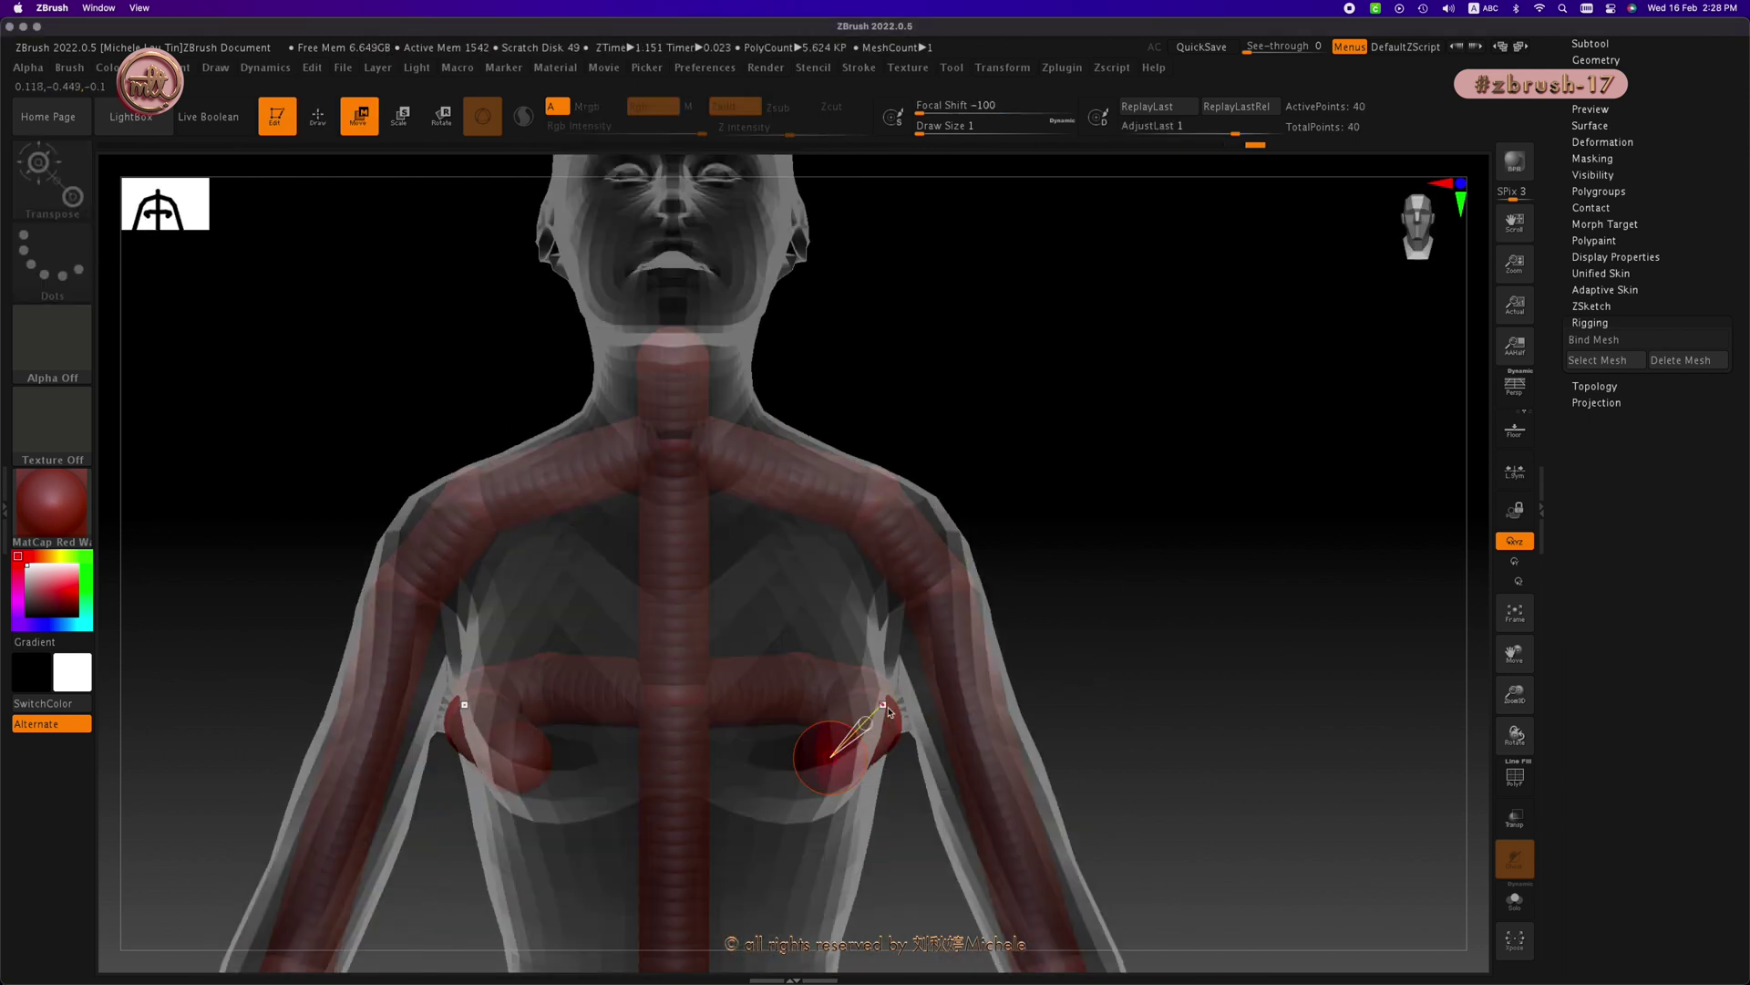
Step: Move the rib-end ZSpheres inward across the front of the chest, refine the ribs' wrap around the sides, and turn on Bind Mesh
{"action": "left_click_drag", "start_coordinate": [829, 756], "coordinate": [779, 781]}
{"action": "left_click_drag", "start_coordinate": [1094, 547], "coordinate": [1094, 620]}
{"action": "left_click_drag", "start_coordinate": [883, 727], "coordinate": [747, 789]}
{"action": "left_click_drag", "start_coordinate": [1066, 584], "coordinate": [784, 575]}
{"action": "left_click_drag", "start_coordinate": [825, 493], "coordinate": [887, 473]}
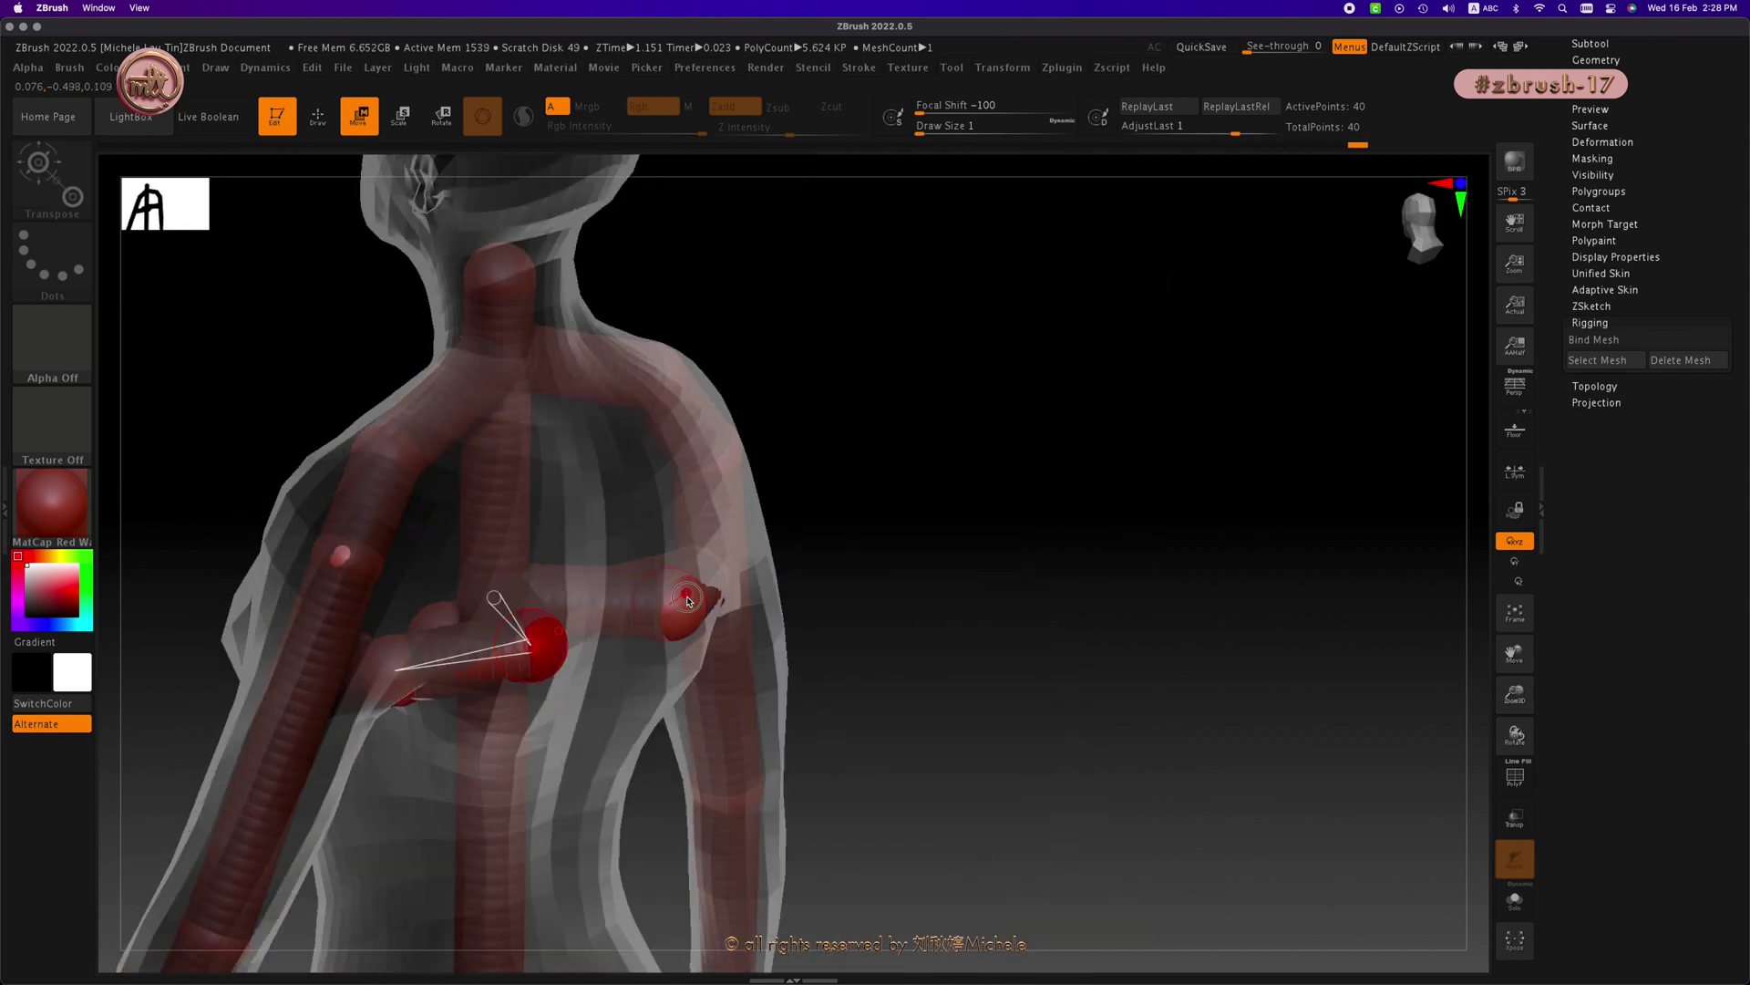
{"action": "left_click_drag", "start_coordinate": [825, 538], "coordinate": [1222, 488]}
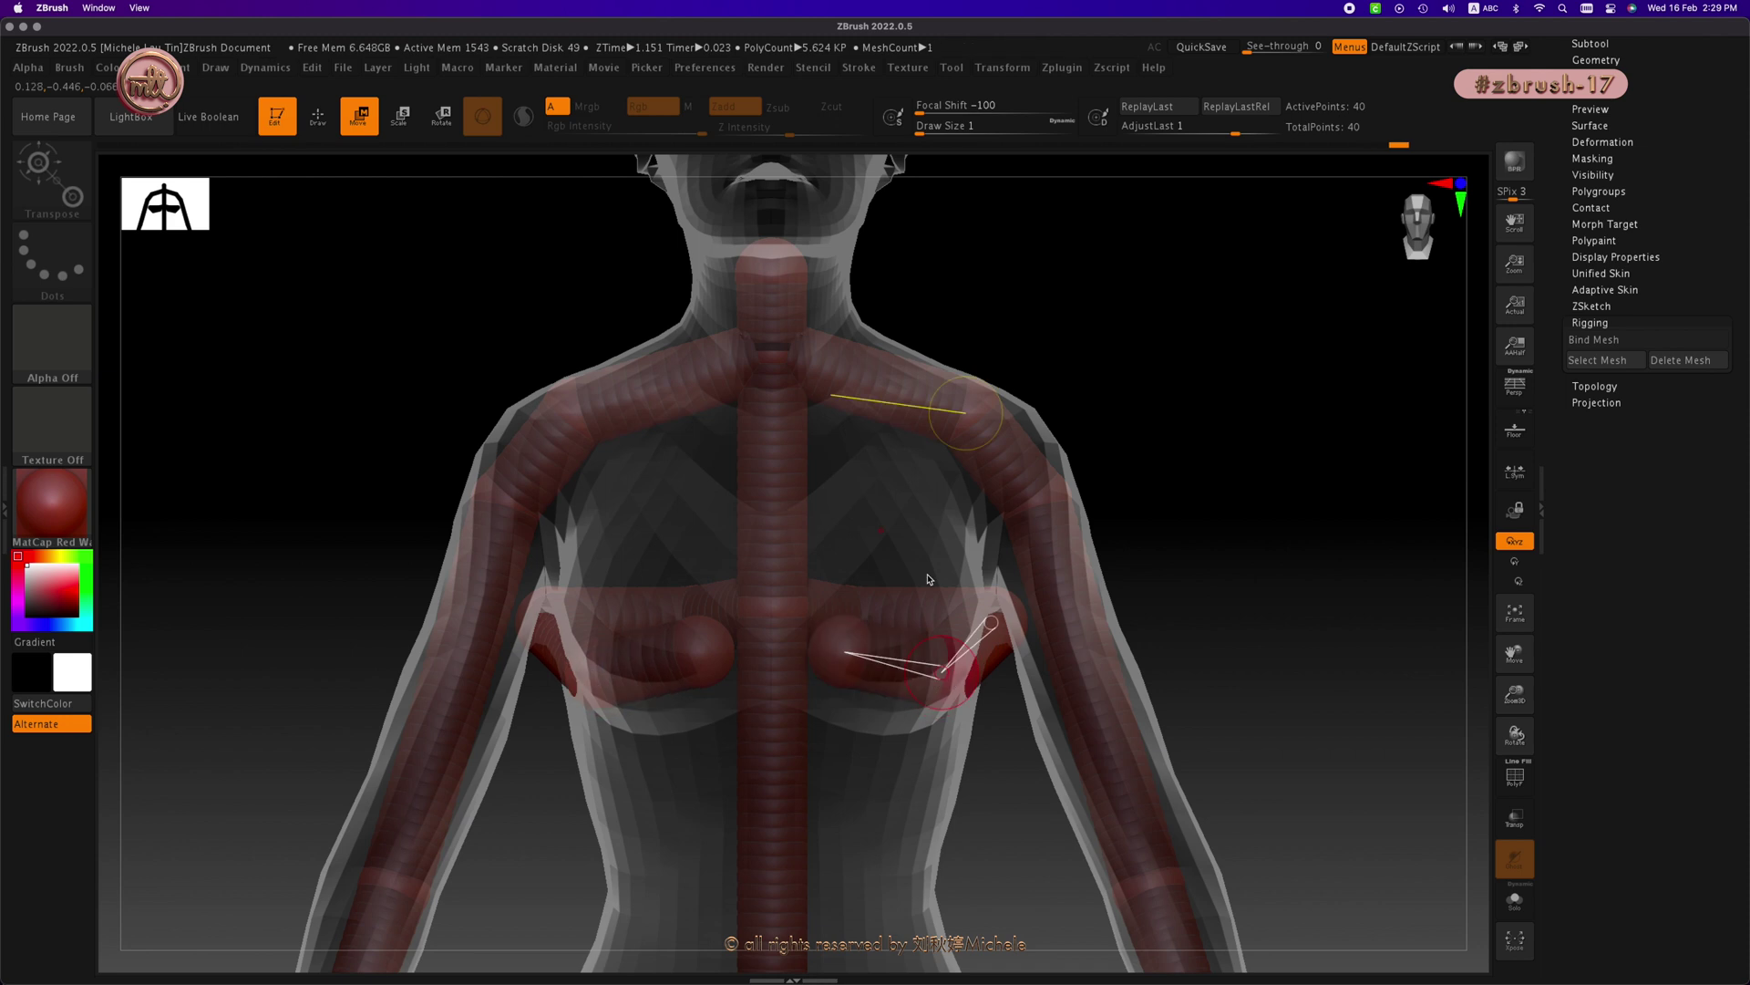
{"action": "left_click_drag", "start_coordinate": [946, 636], "coordinate": [1270, 587]}
{"action": "left_click", "coordinate": [1594, 339]}
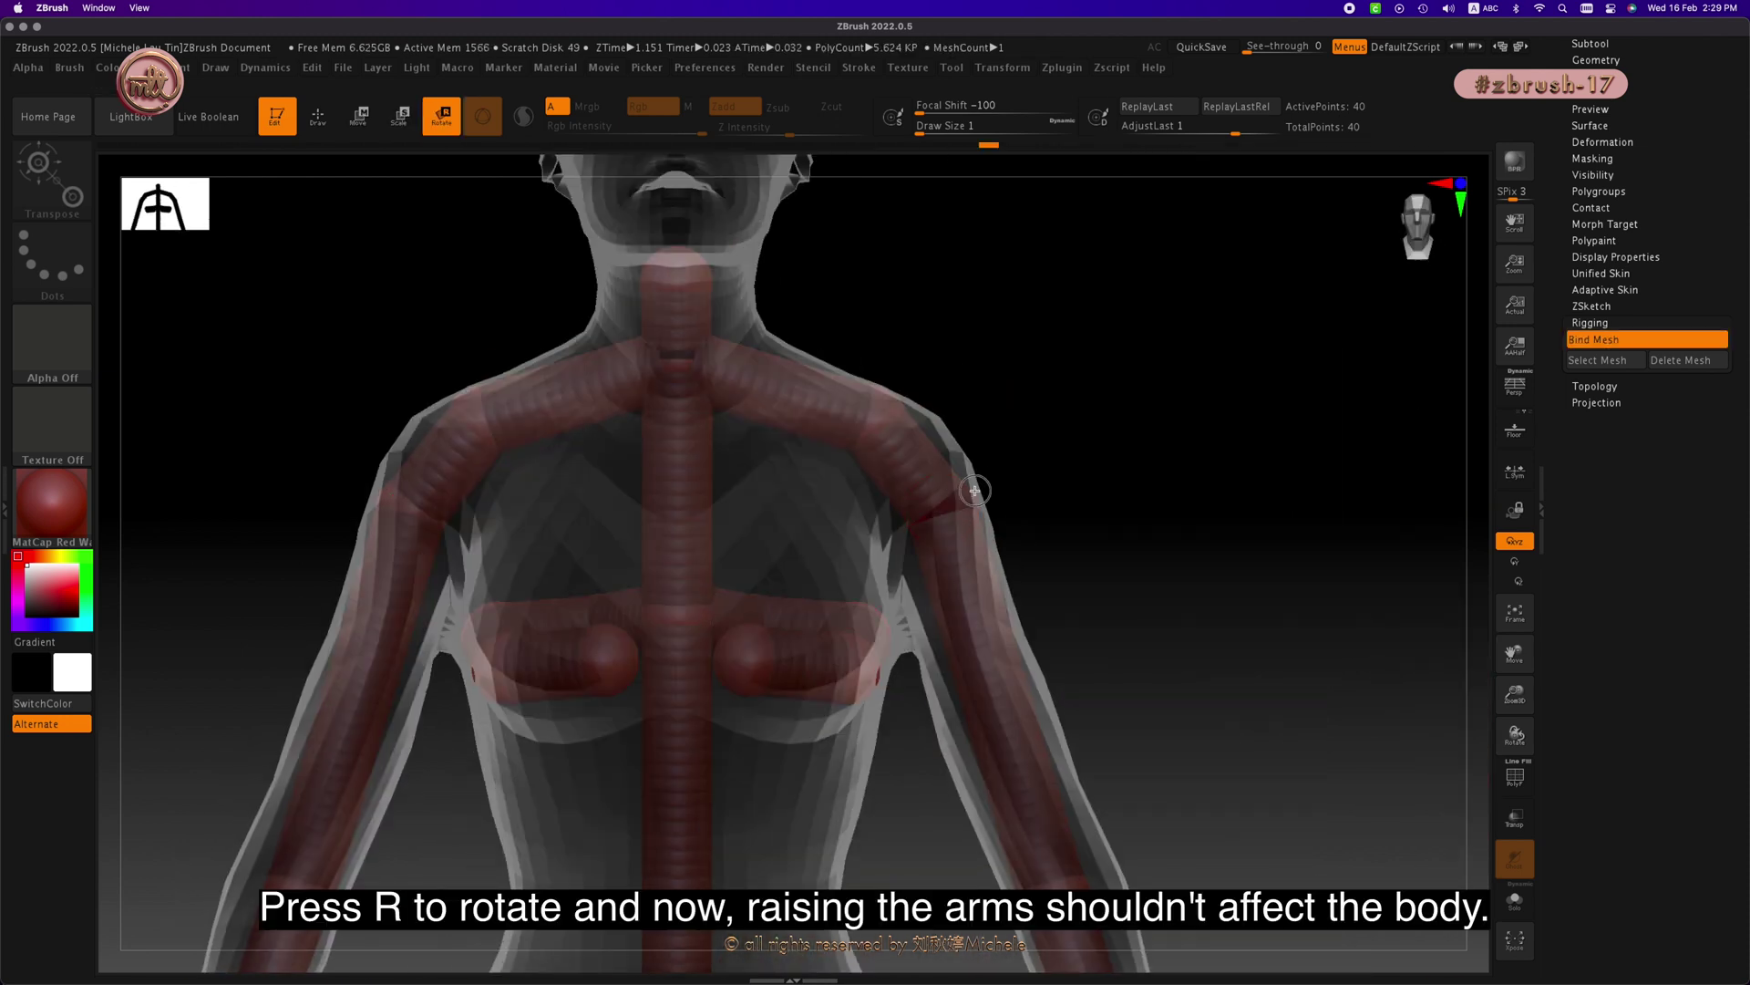
Step: Try raising the arms by rotating the upper-arm joints with symmetry, and undo the rotations
{"action": "left_click_drag", "start_coordinate": [974, 491], "coordinate": [1200, 207]}
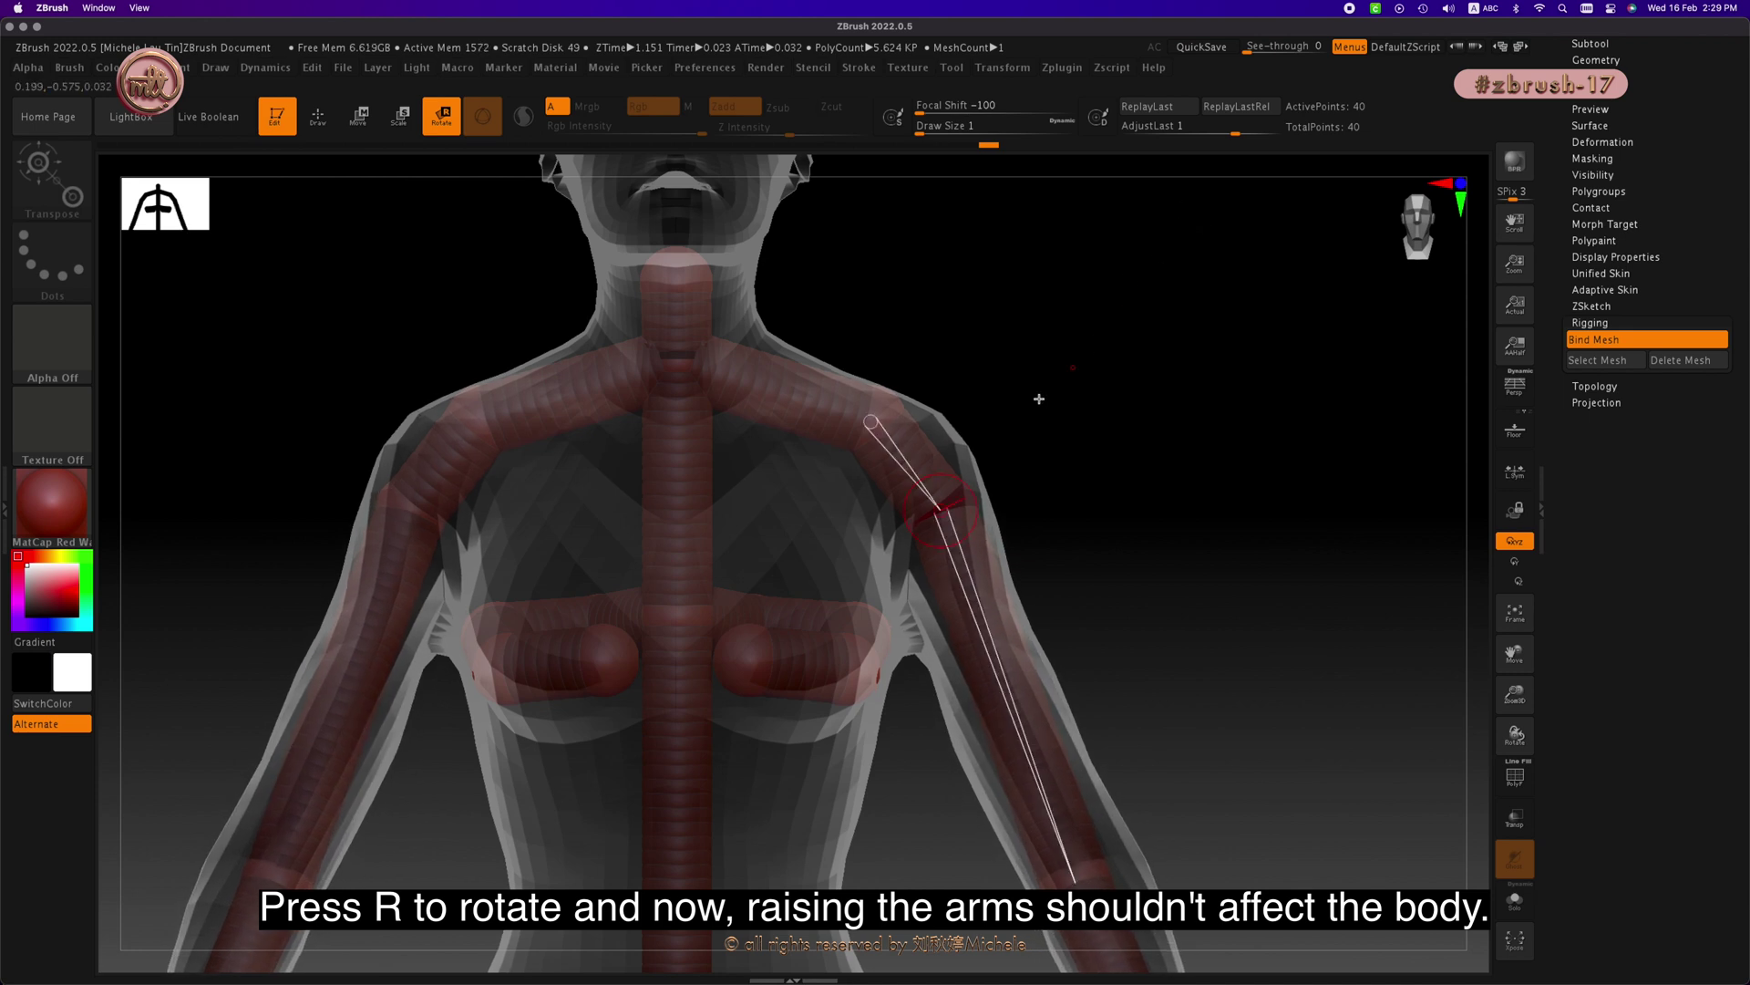
{"action": "key", "text": "super+z"}
{"action": "left_click_drag", "start_coordinate": [1015, 598], "coordinate": [1212, 305]}
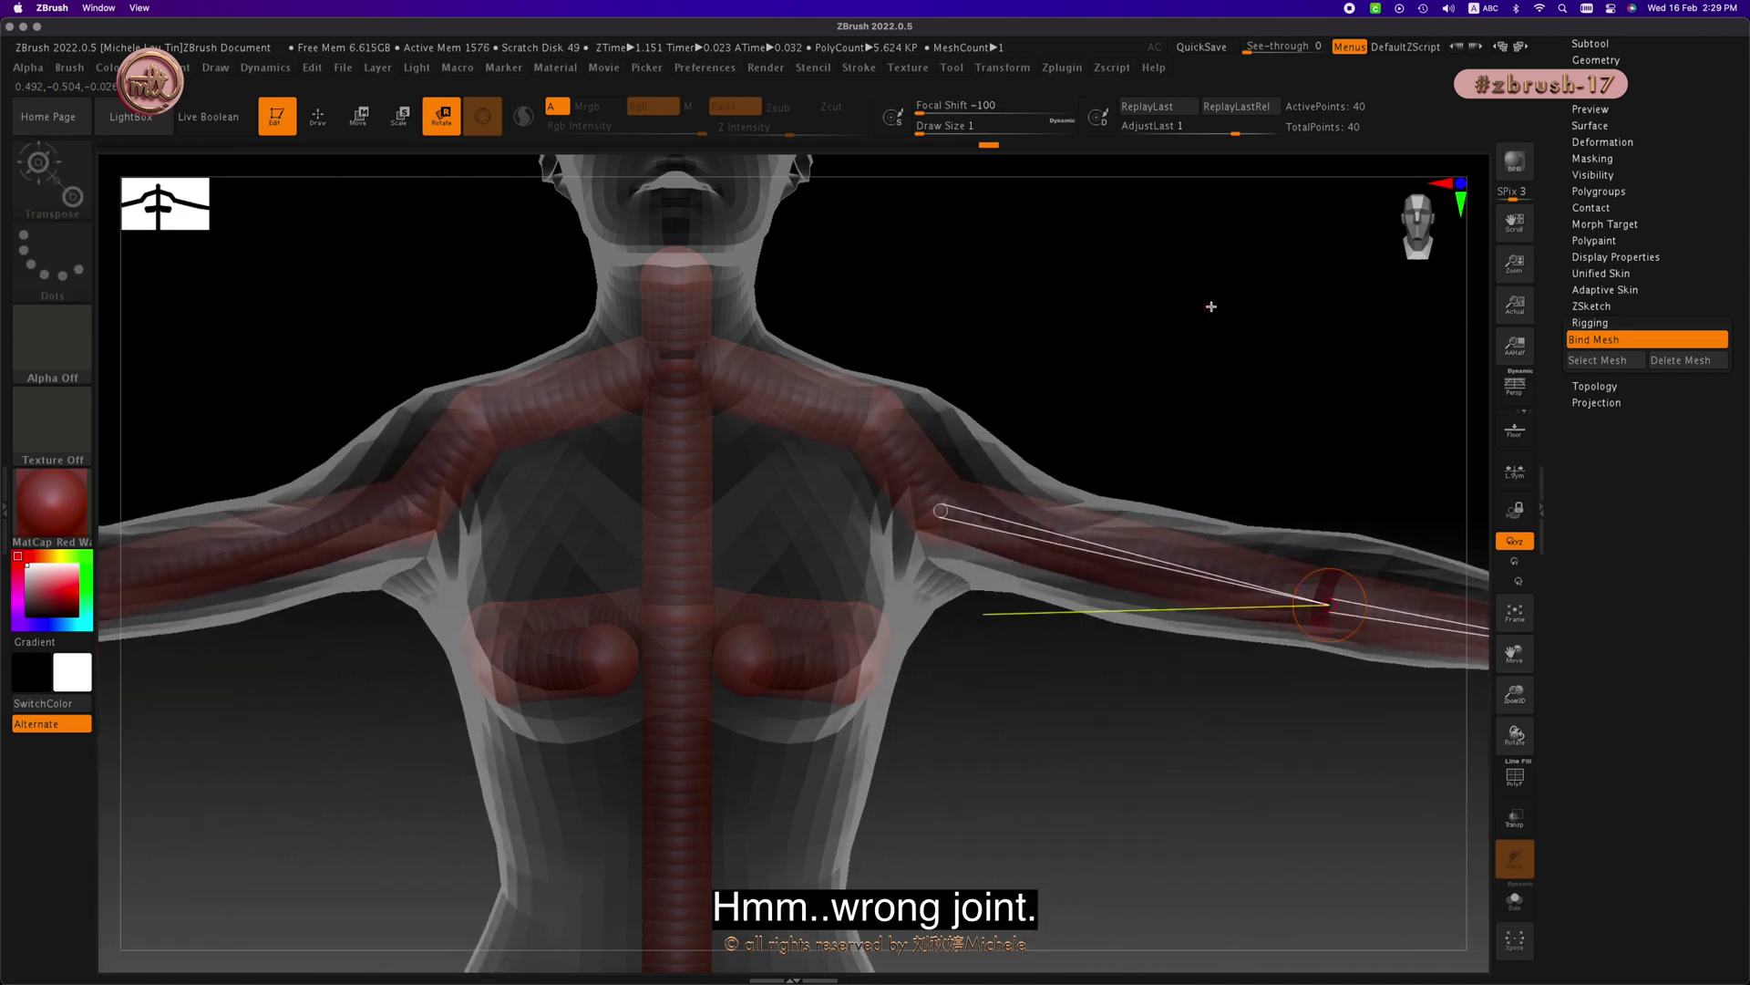
{"action": "key", "text": "f"}
{"action": "key", "text": "super+z"}
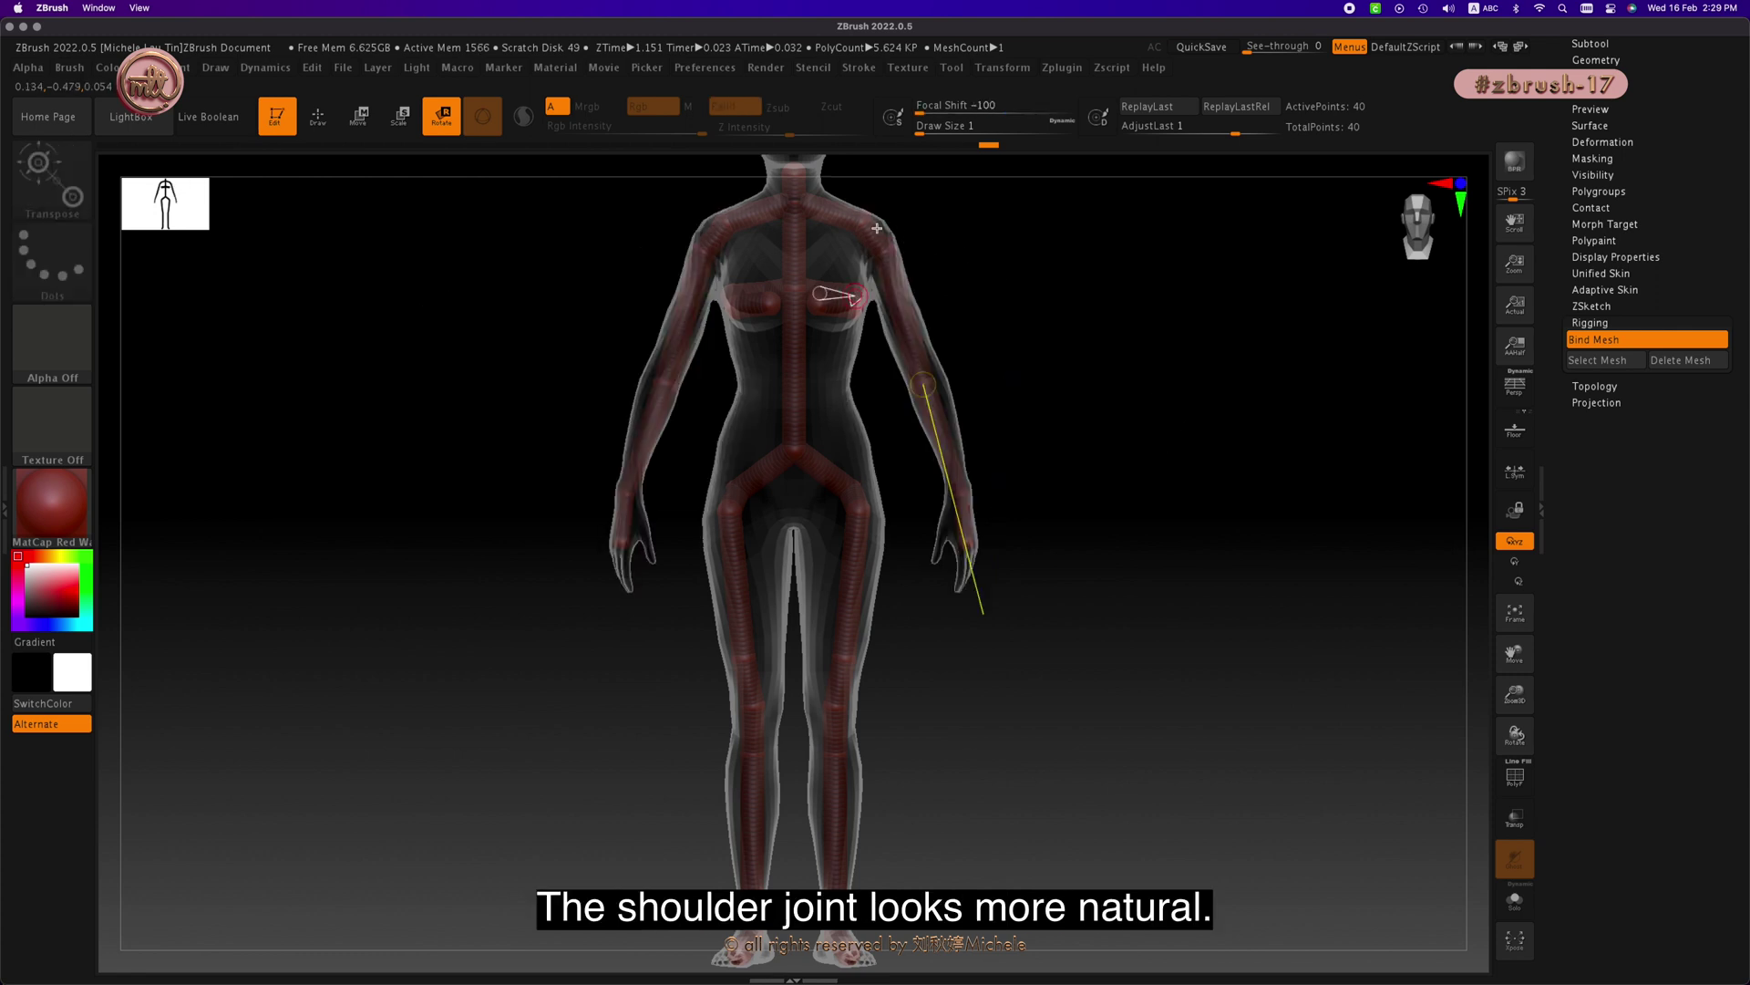
Step: Rotate the arm chains at the shoulders to raise both arms sideways into a T-pose
{"action": "left_click_drag", "start_coordinate": [877, 228], "coordinate": [923, 208]}
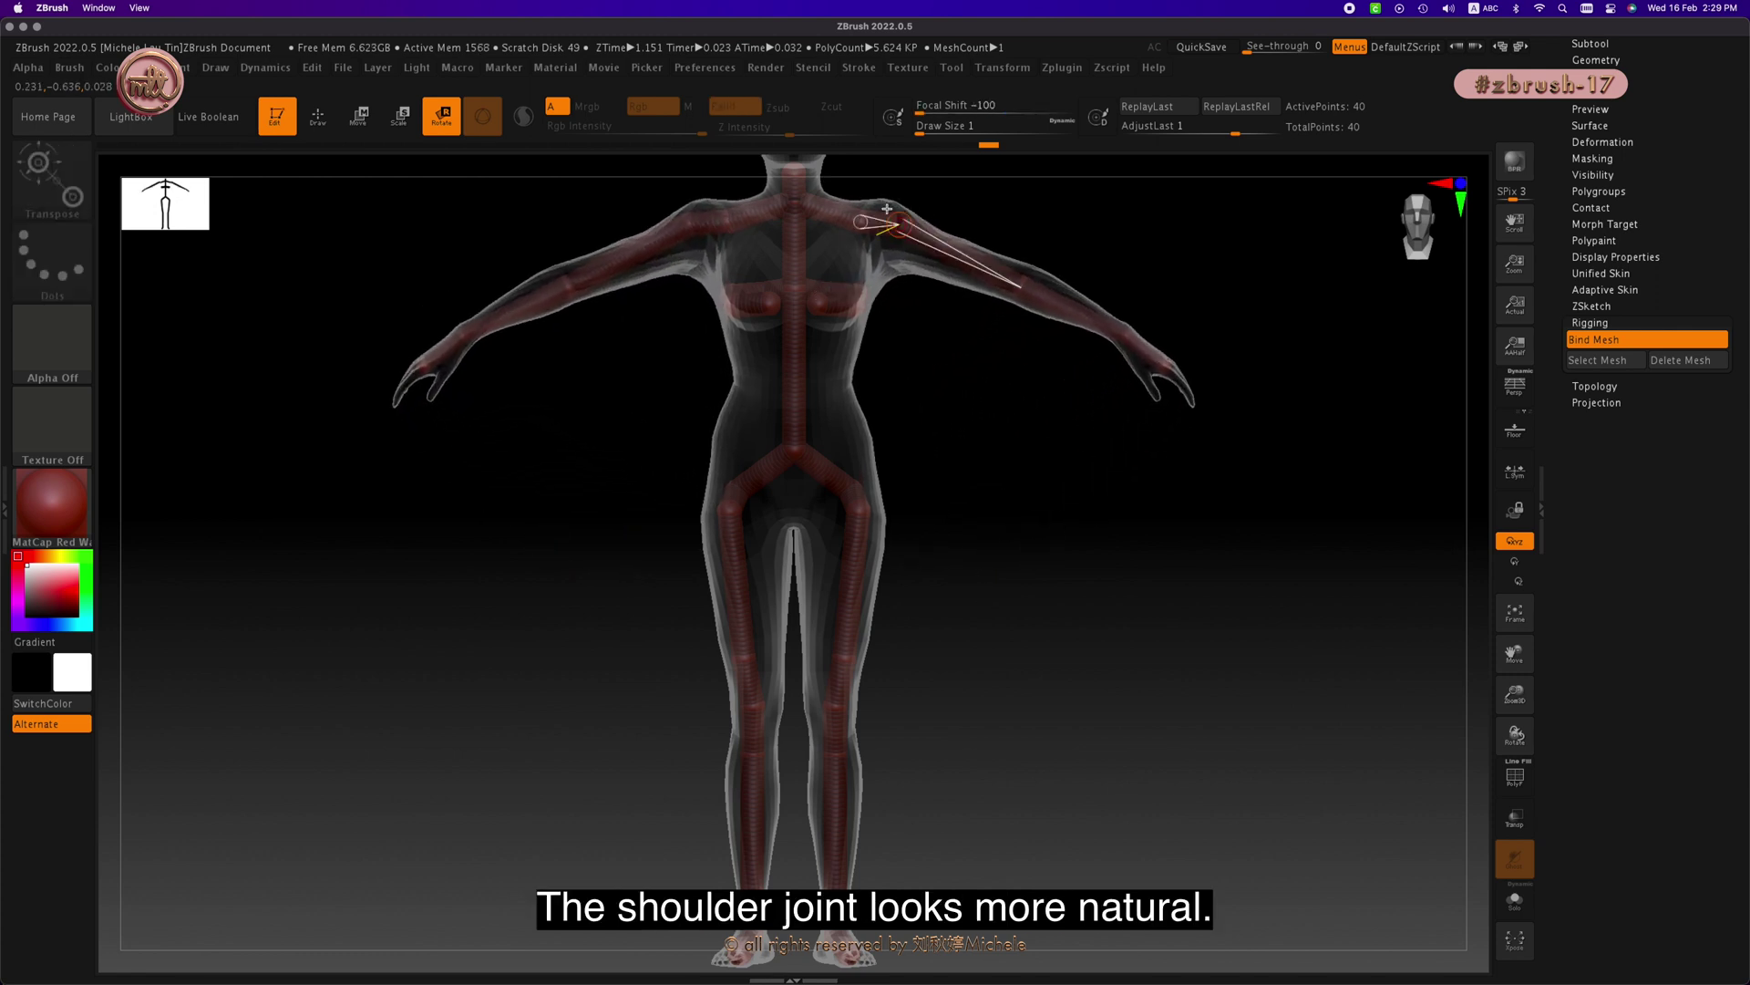
{"action": "key", "text": "ctrl+z"}
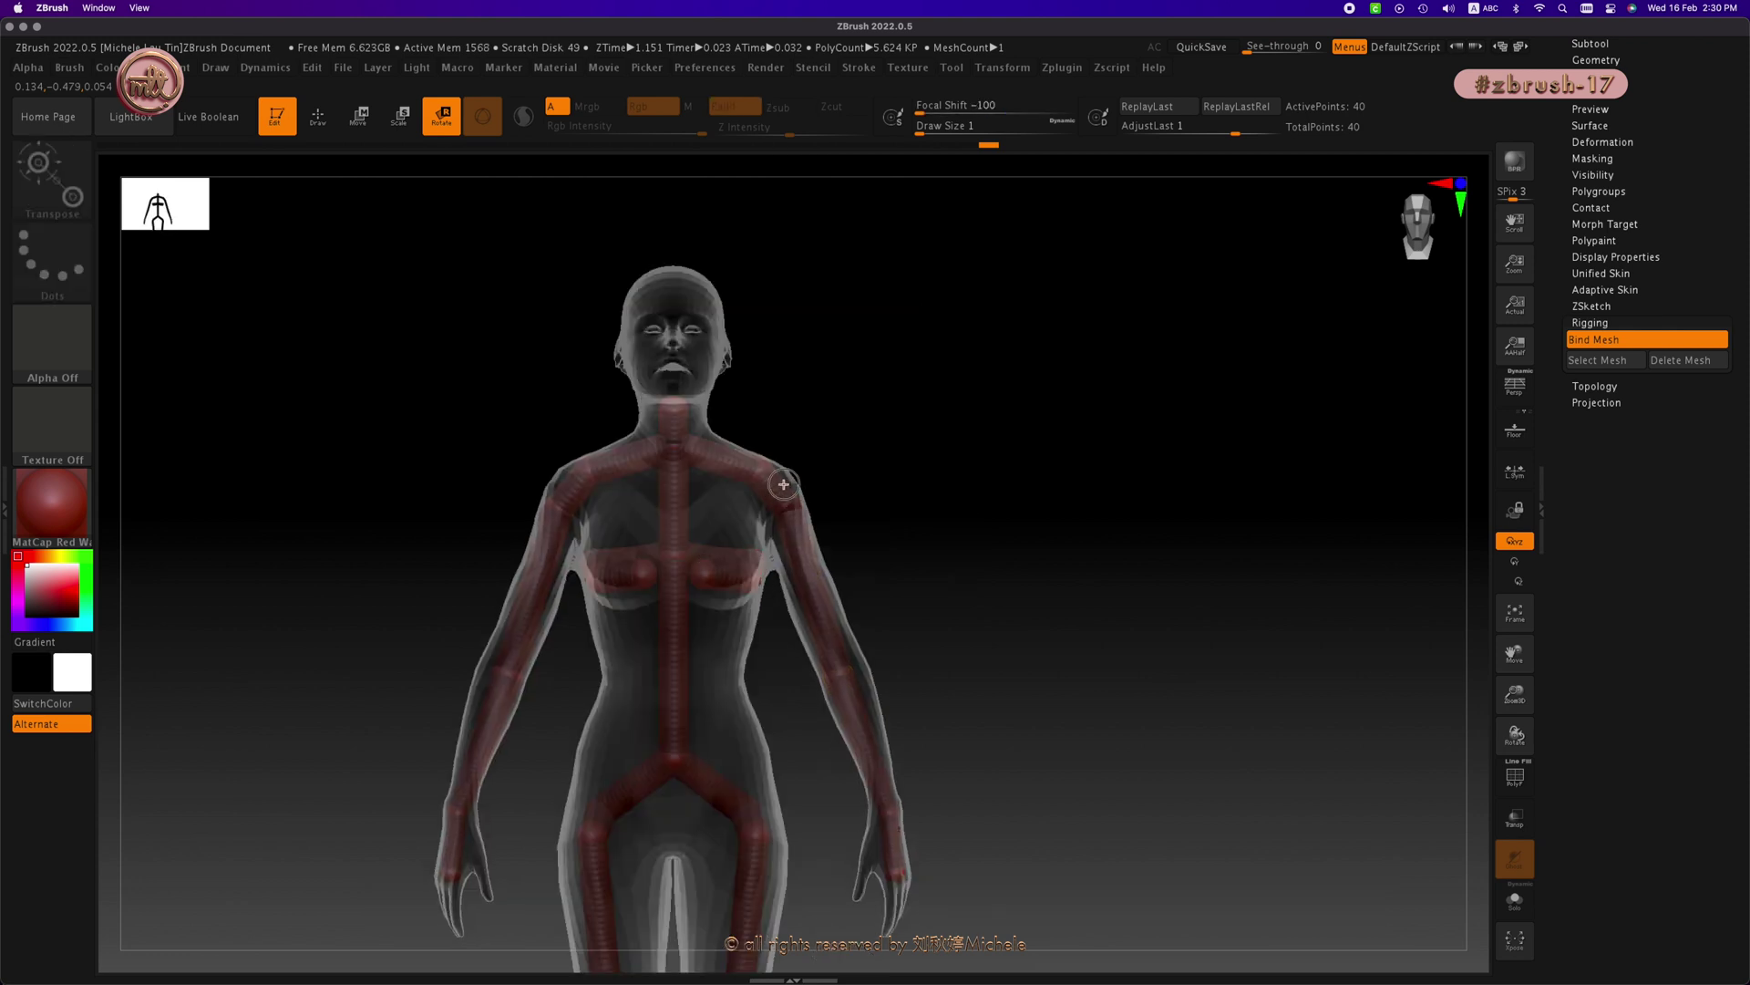
{"action": "left_click_drag", "start_coordinate": [781, 477], "coordinate": [950, 450]}
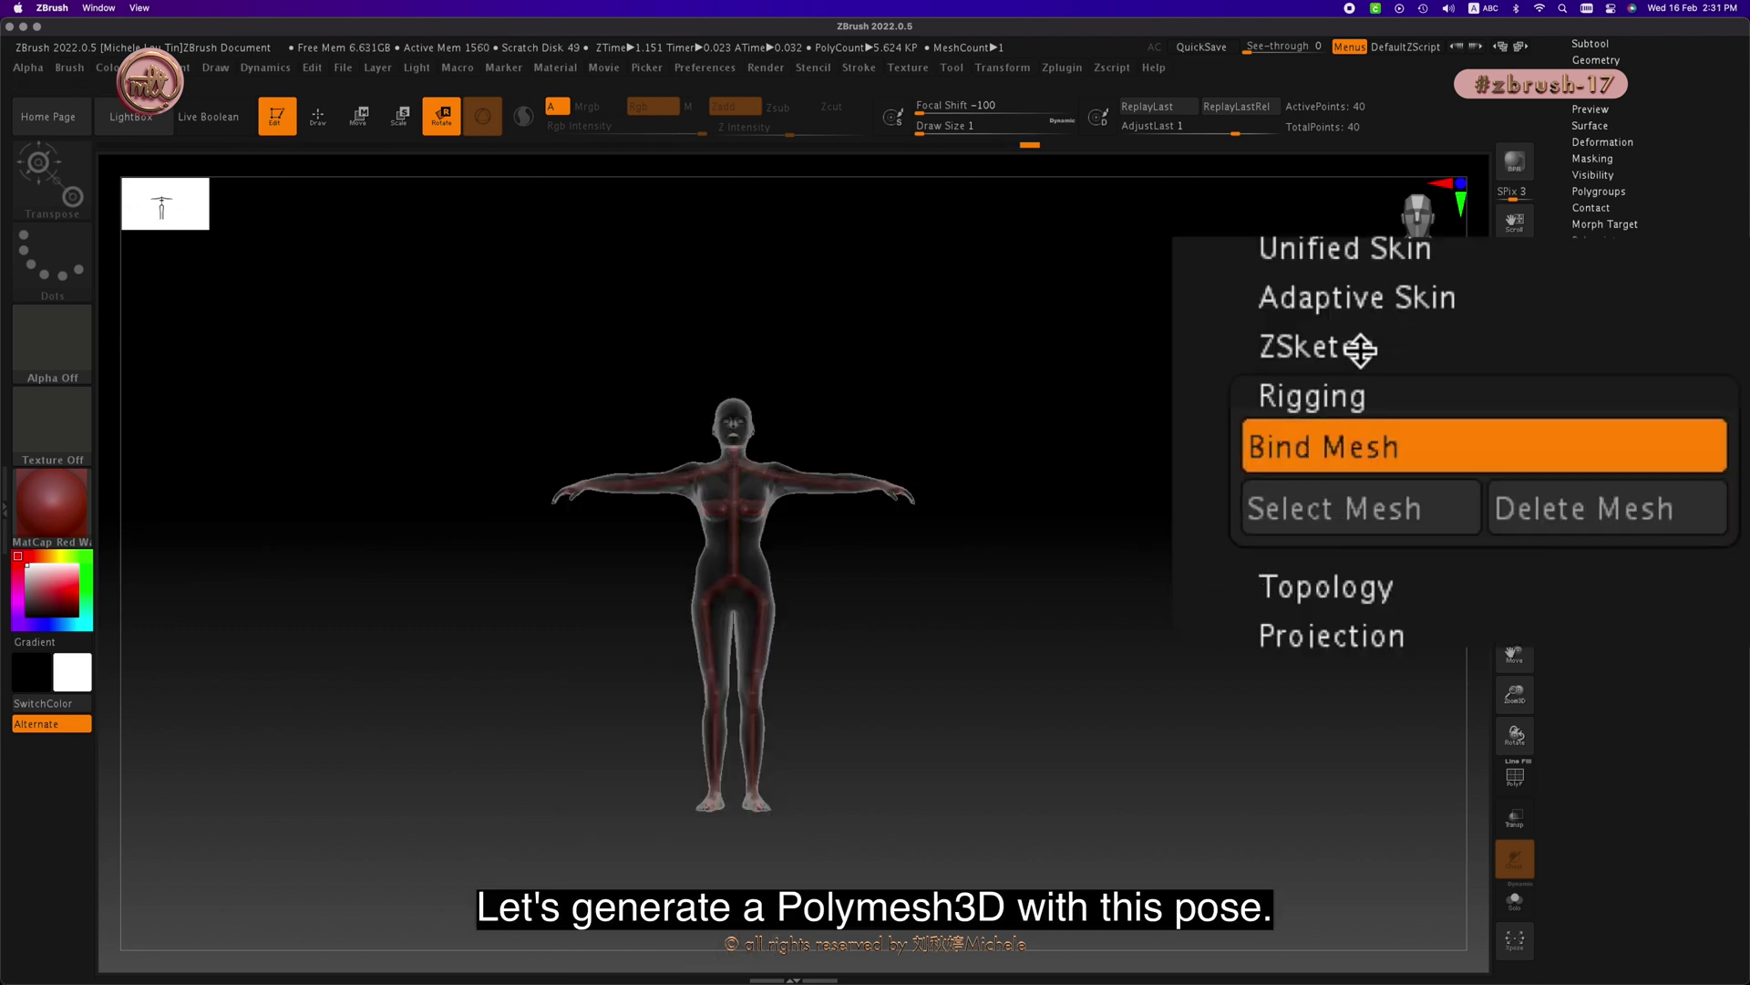
Step: Set the Adaptive Skin to Density 5 and DynaMesh Resolution 0, and preview the skin
{"action": "left_click", "coordinate": [1400, 296]}
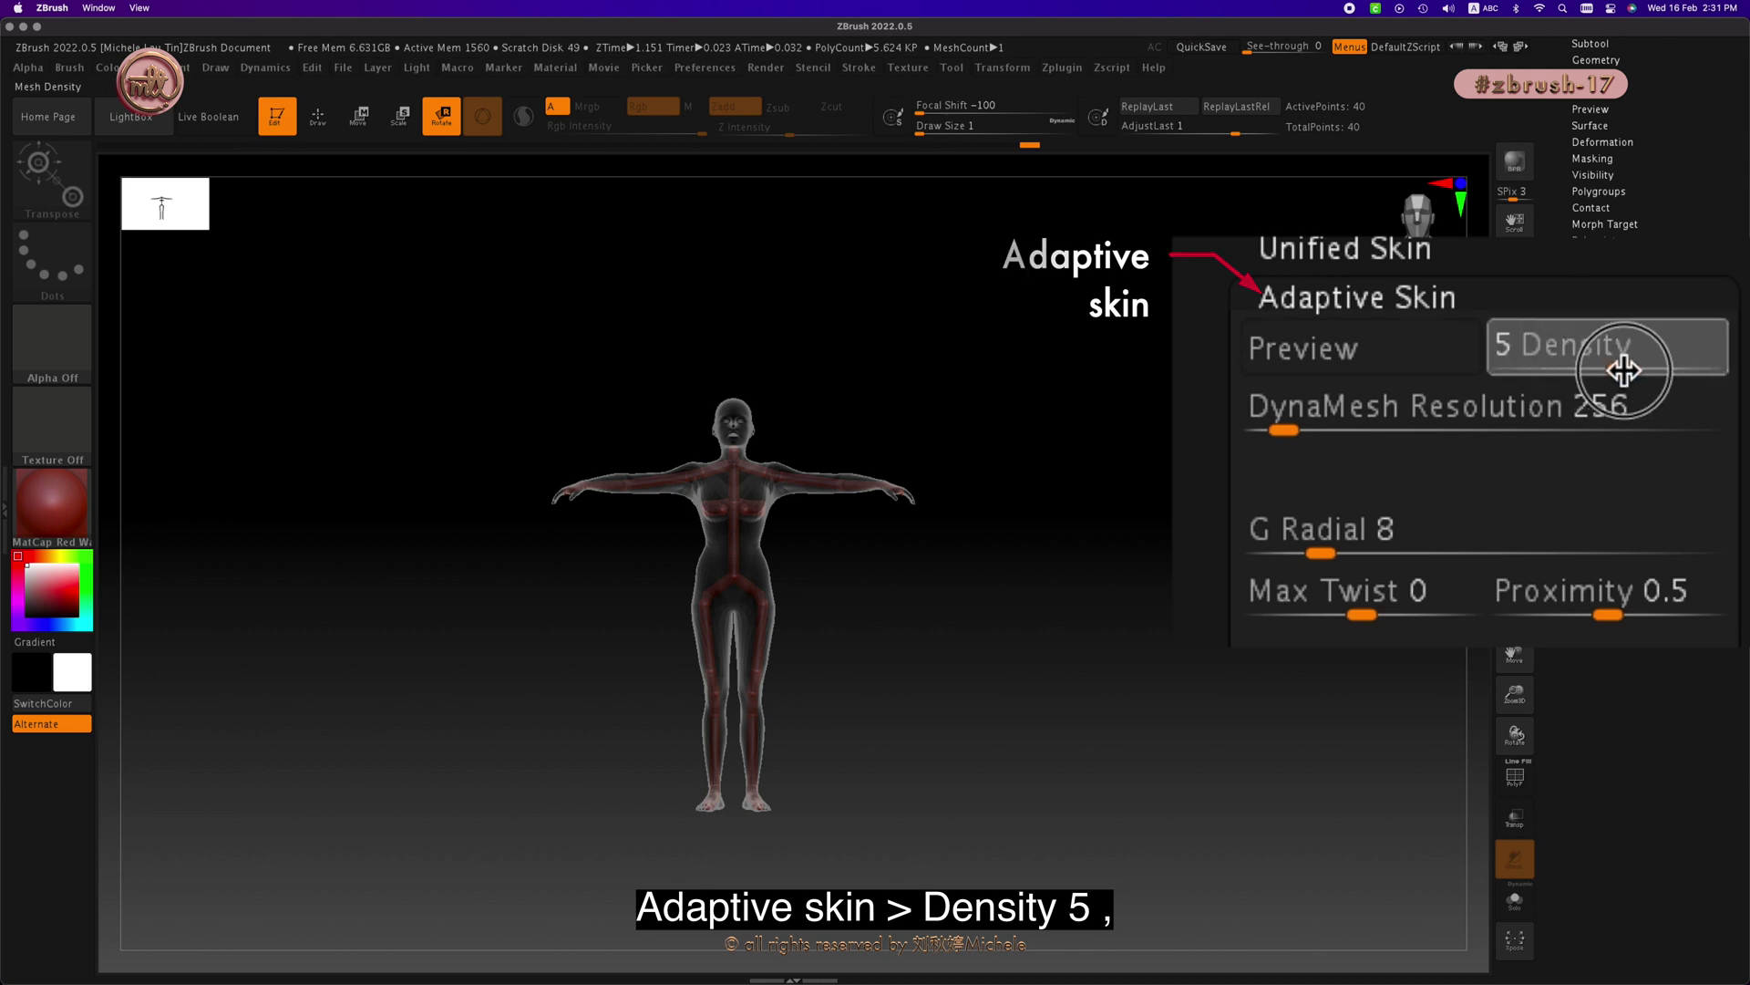
{"action": "left_click_drag", "start_coordinate": [1278, 417], "coordinate": [1285, 418]}
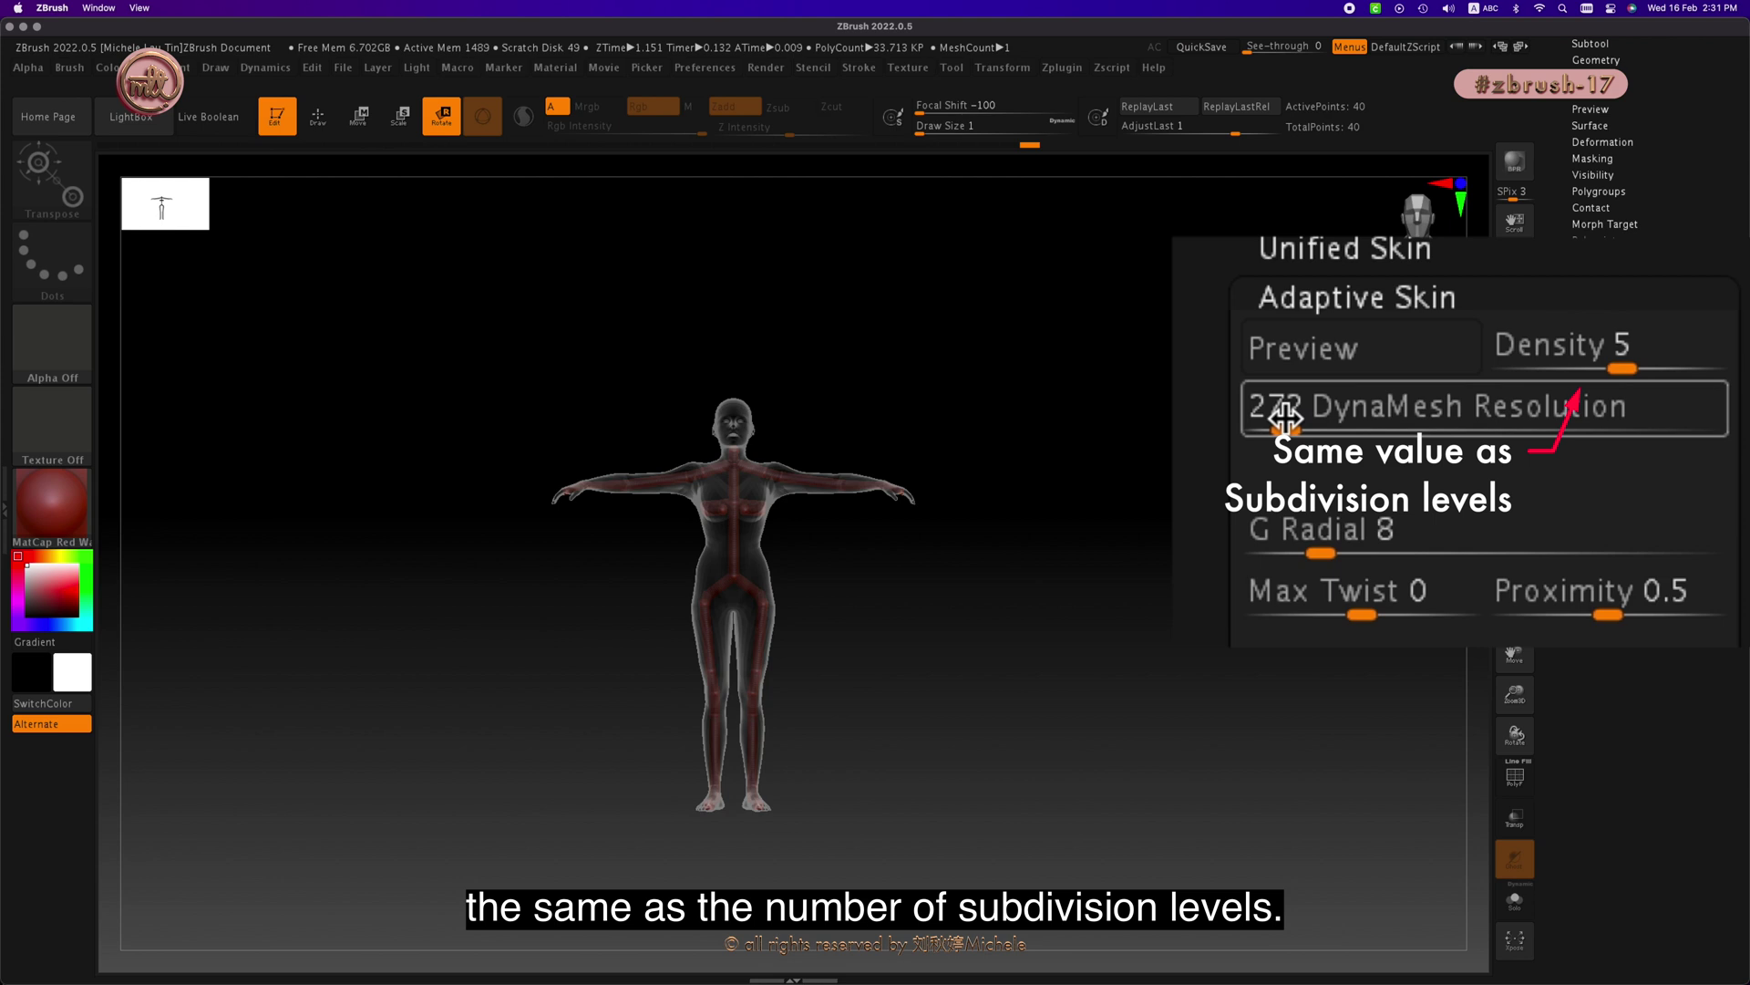
{"action": "left_click_drag", "start_coordinate": [1285, 407], "coordinate": [1203, 441]}
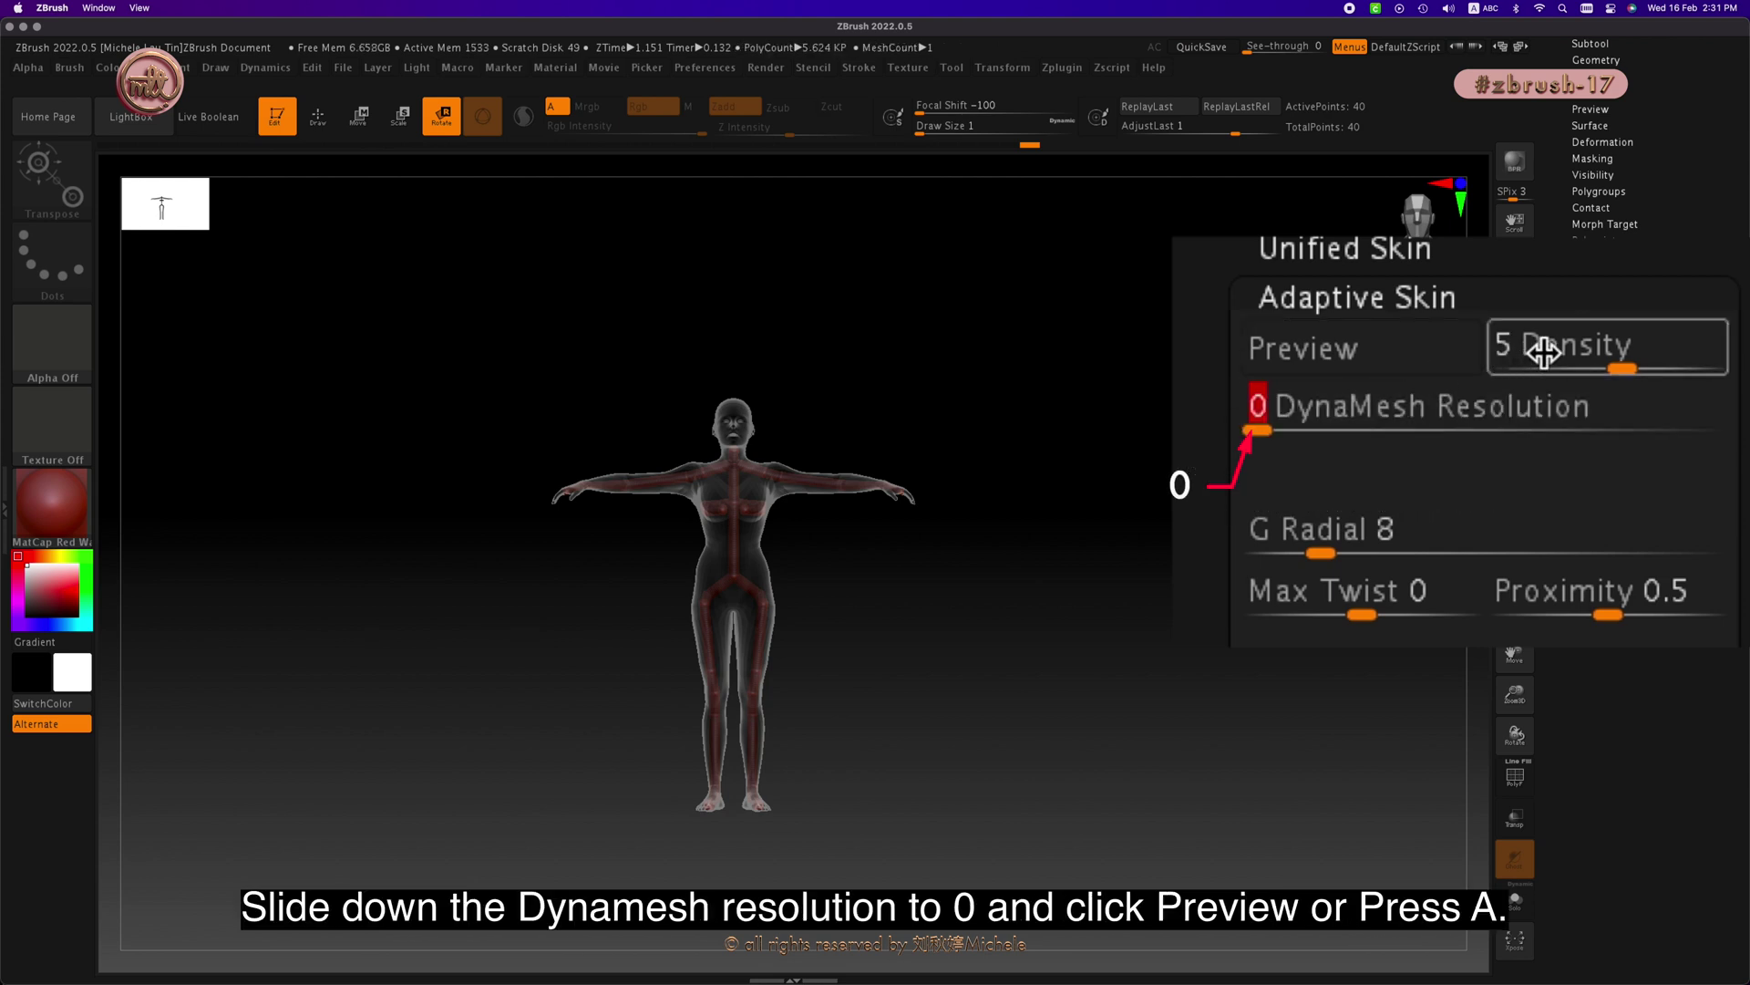
{"action": "key", "text": "a"}
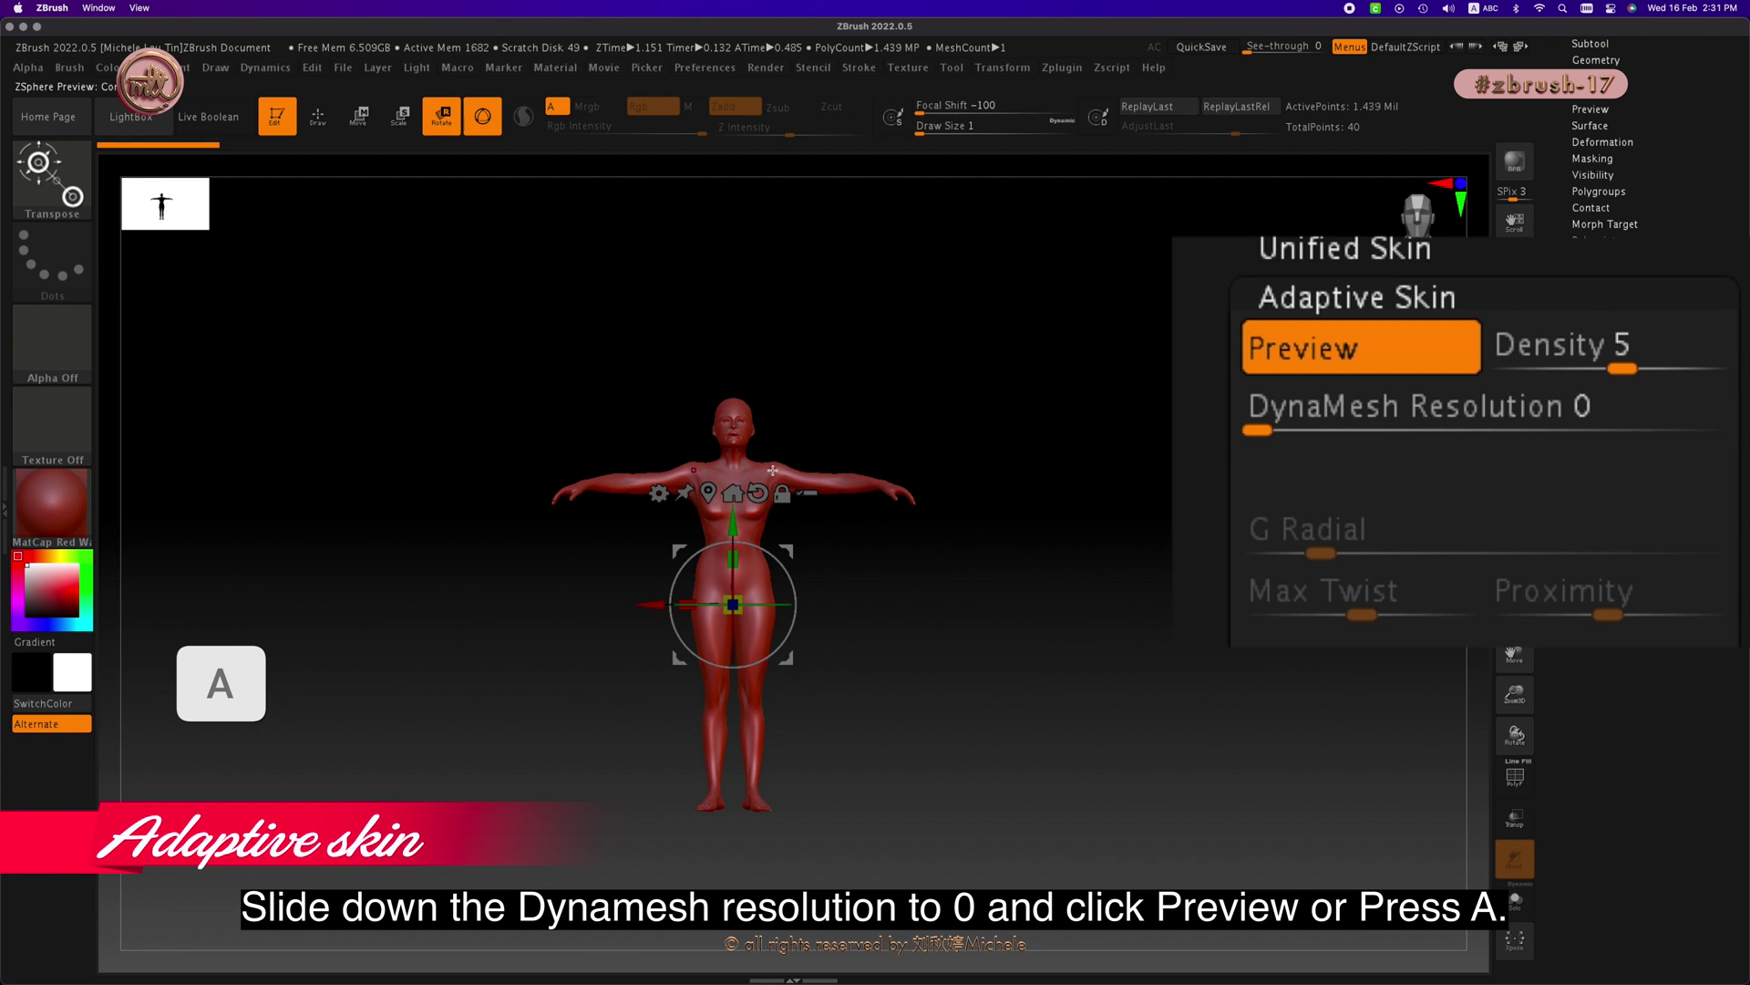
Step: Examine the previewed adaptive skin around the shoulders, chest and raised arms from several angles in Draw mode
{"action": "key", "text": "q"}
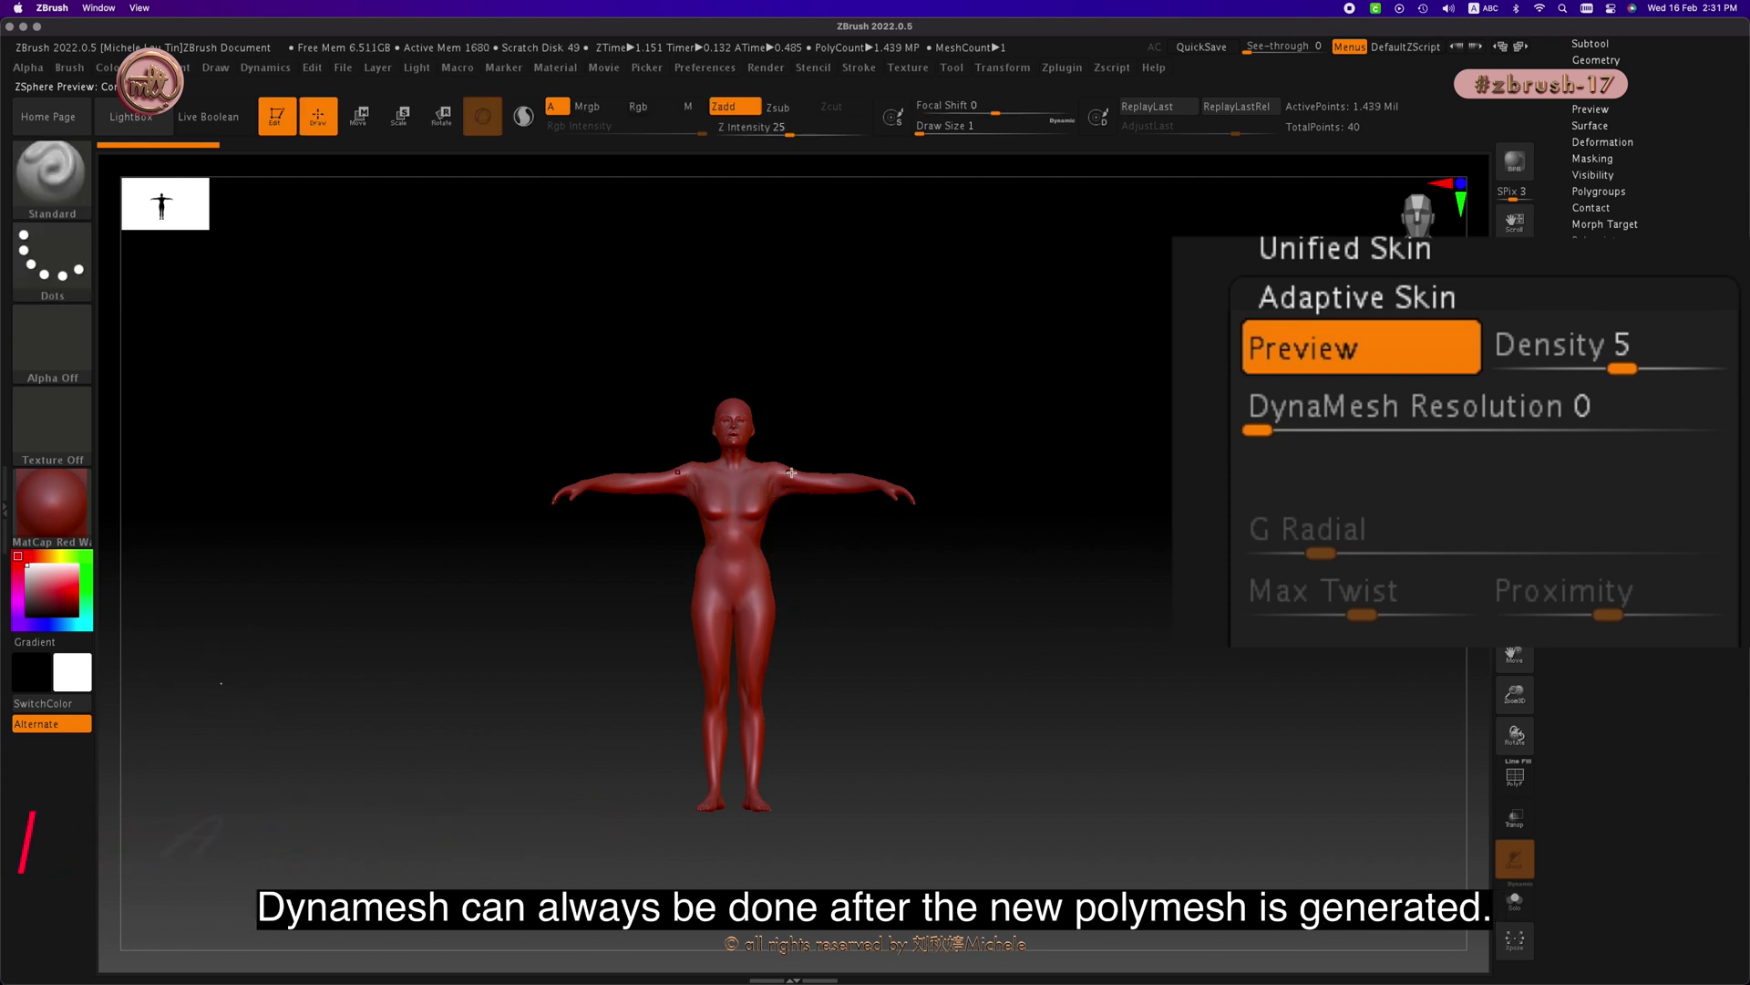
{"action": "mouse_move", "coordinate": [946, 541]}
{"action": "left_mouse_down"}
{"action": "mouse_move", "coordinate": [906, 547]}
{"action": "mouse_move", "coordinate": [926, 516]}
{"action": "left_mouse_up"}
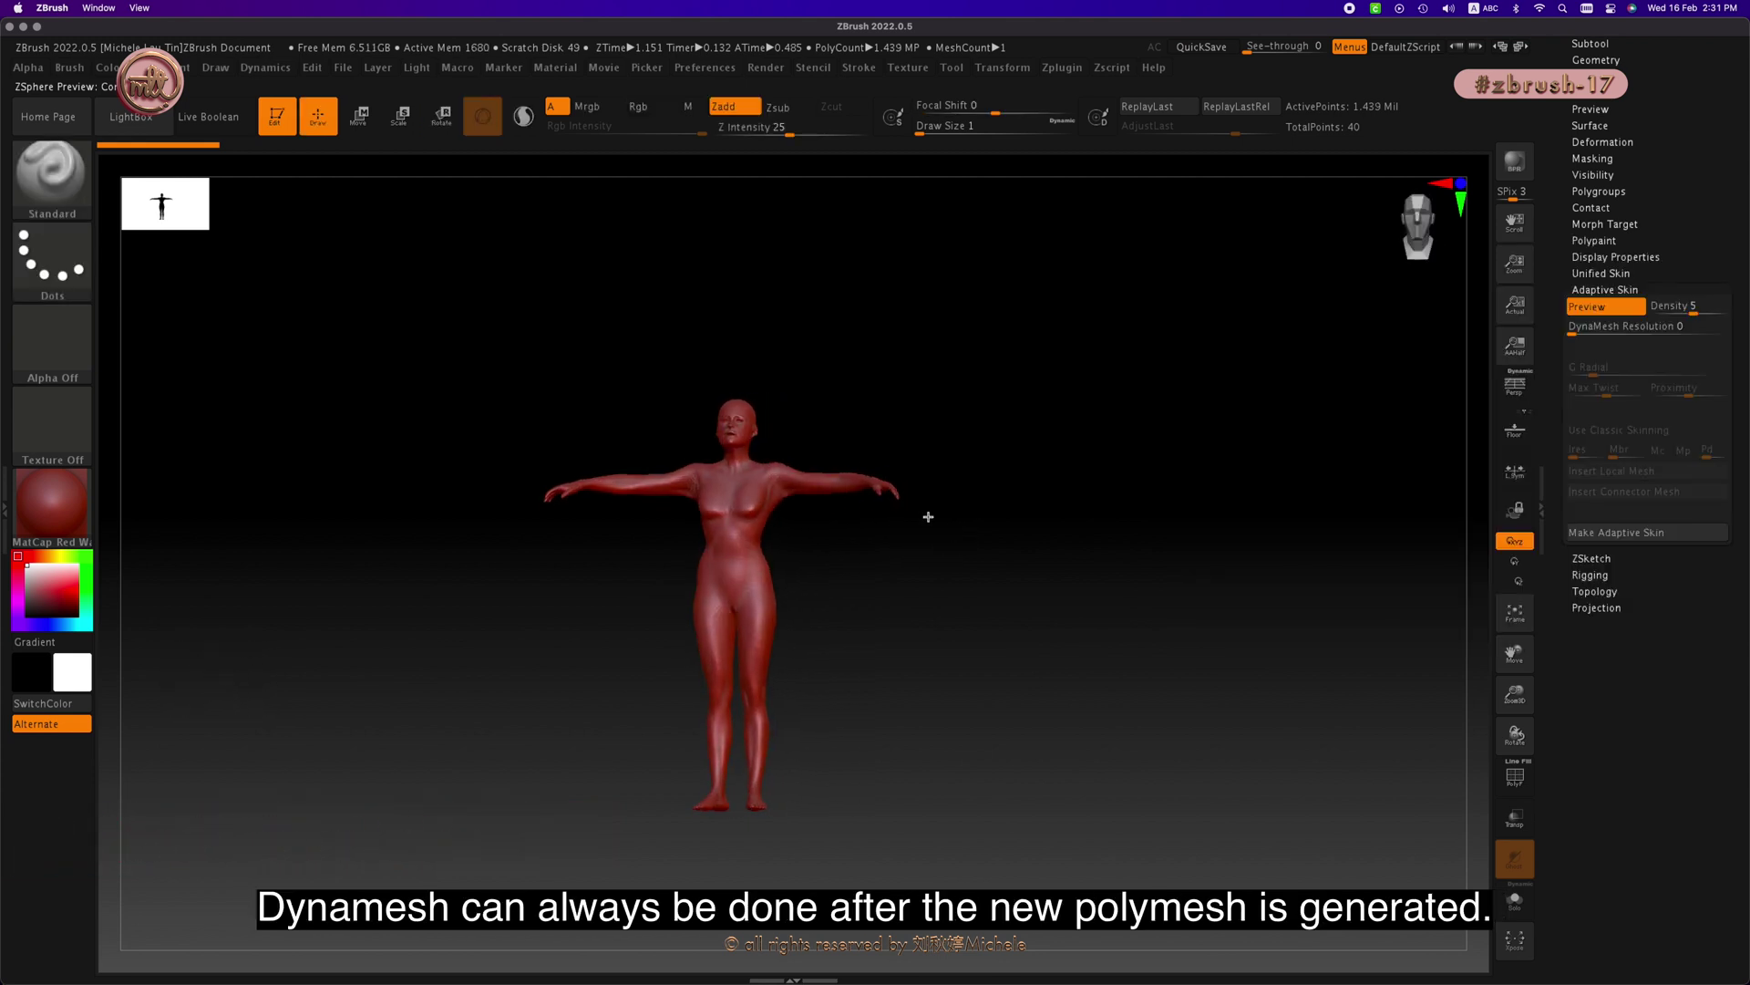
{"action": "right_click_drag", "start_coordinate": [785, 441], "coordinate": [1099, 459], "text": "ctrl"}
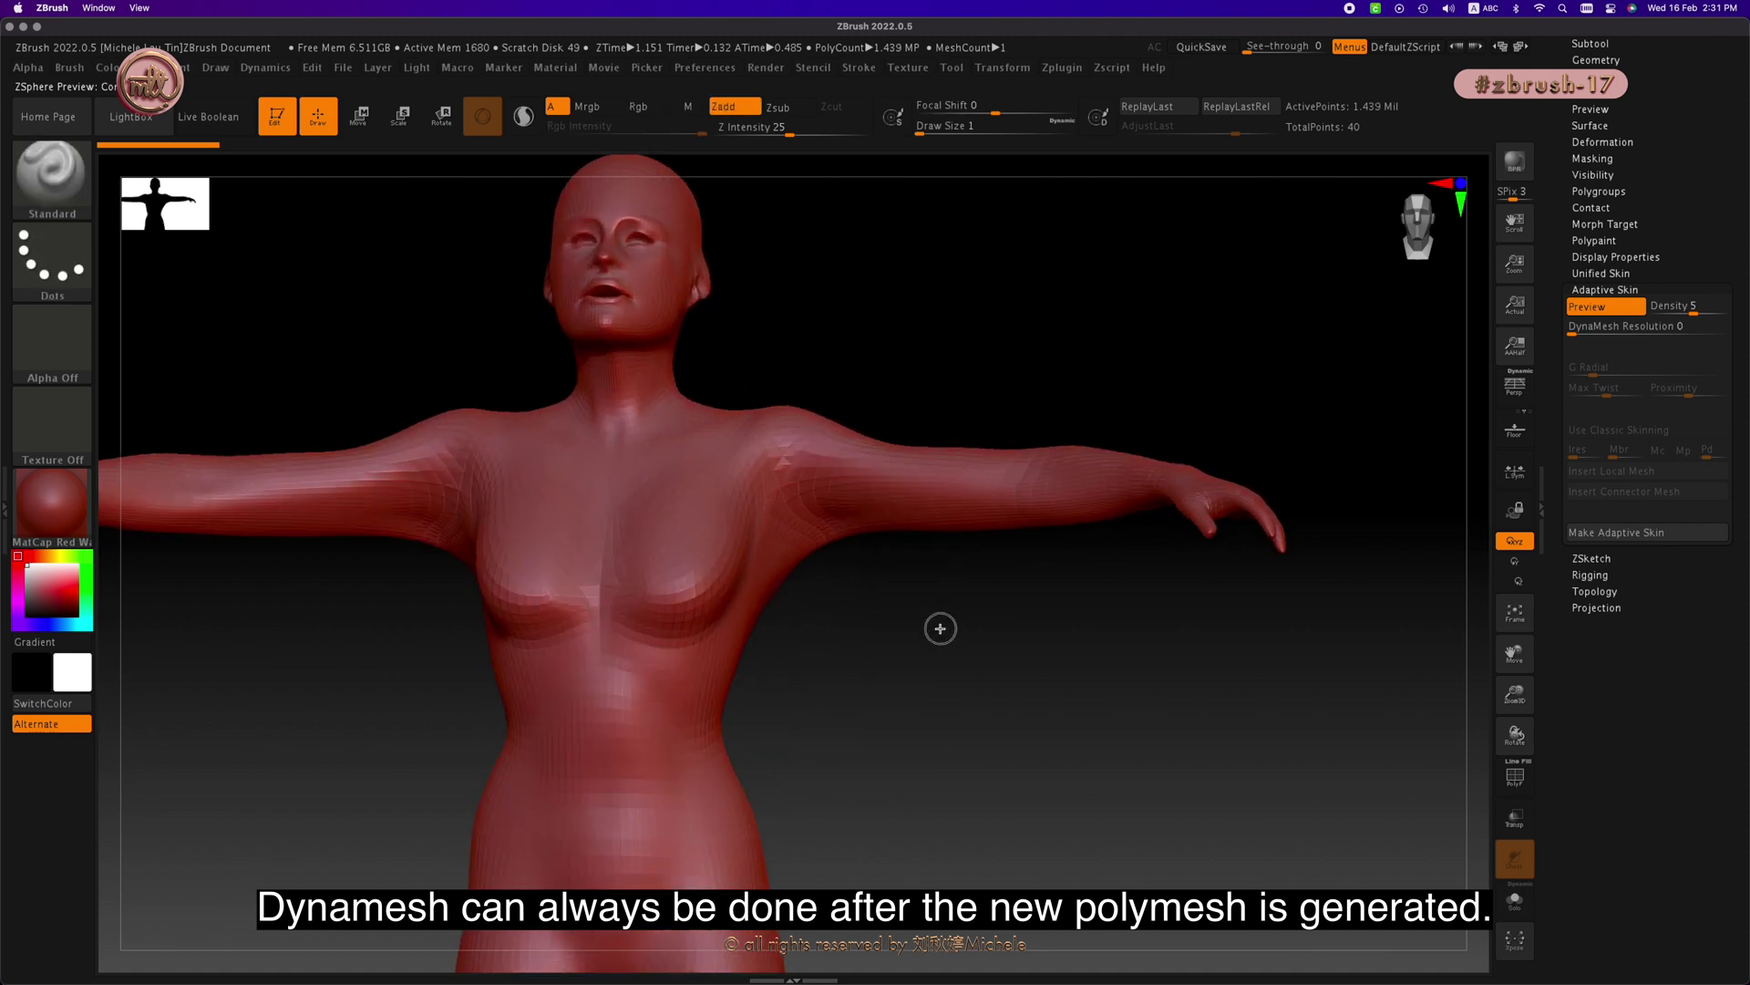
{"action": "mouse_move", "coordinate": [941, 629]}
{"action": "left_mouse_down"}
{"action": "mouse_move", "coordinate": [1149, 614]}
{"action": "mouse_move", "coordinate": [1017, 626]}
{"action": "left_mouse_up"}
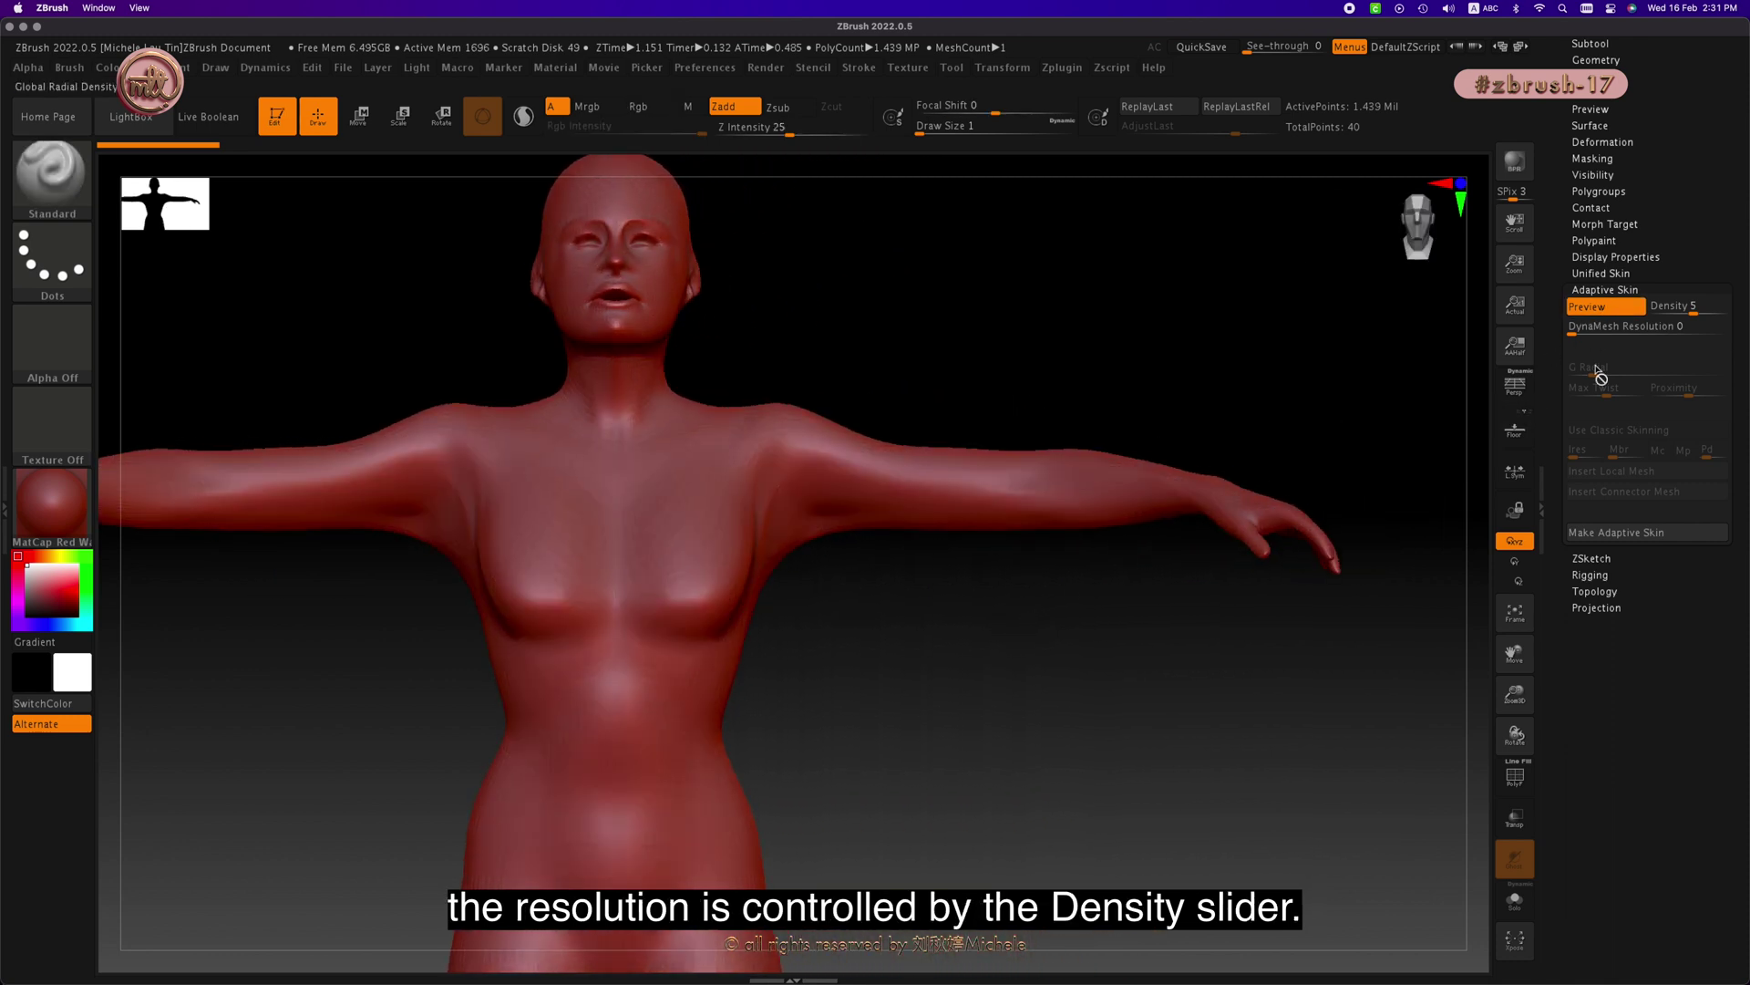
{"action": "mouse_move", "coordinate": [1332, 421]}
{"action": "left_mouse_down"}
{"action": "mouse_move", "coordinate": [1258, 438]}
{"action": "mouse_move", "coordinate": [1304, 422]}
{"action": "mouse_move", "coordinate": [1293, 453]}
{"action": "mouse_move", "coordinate": [1195, 449]}
{"action": "mouse_move", "coordinate": [1349, 436]}
{"action": "left_mouse_up"}
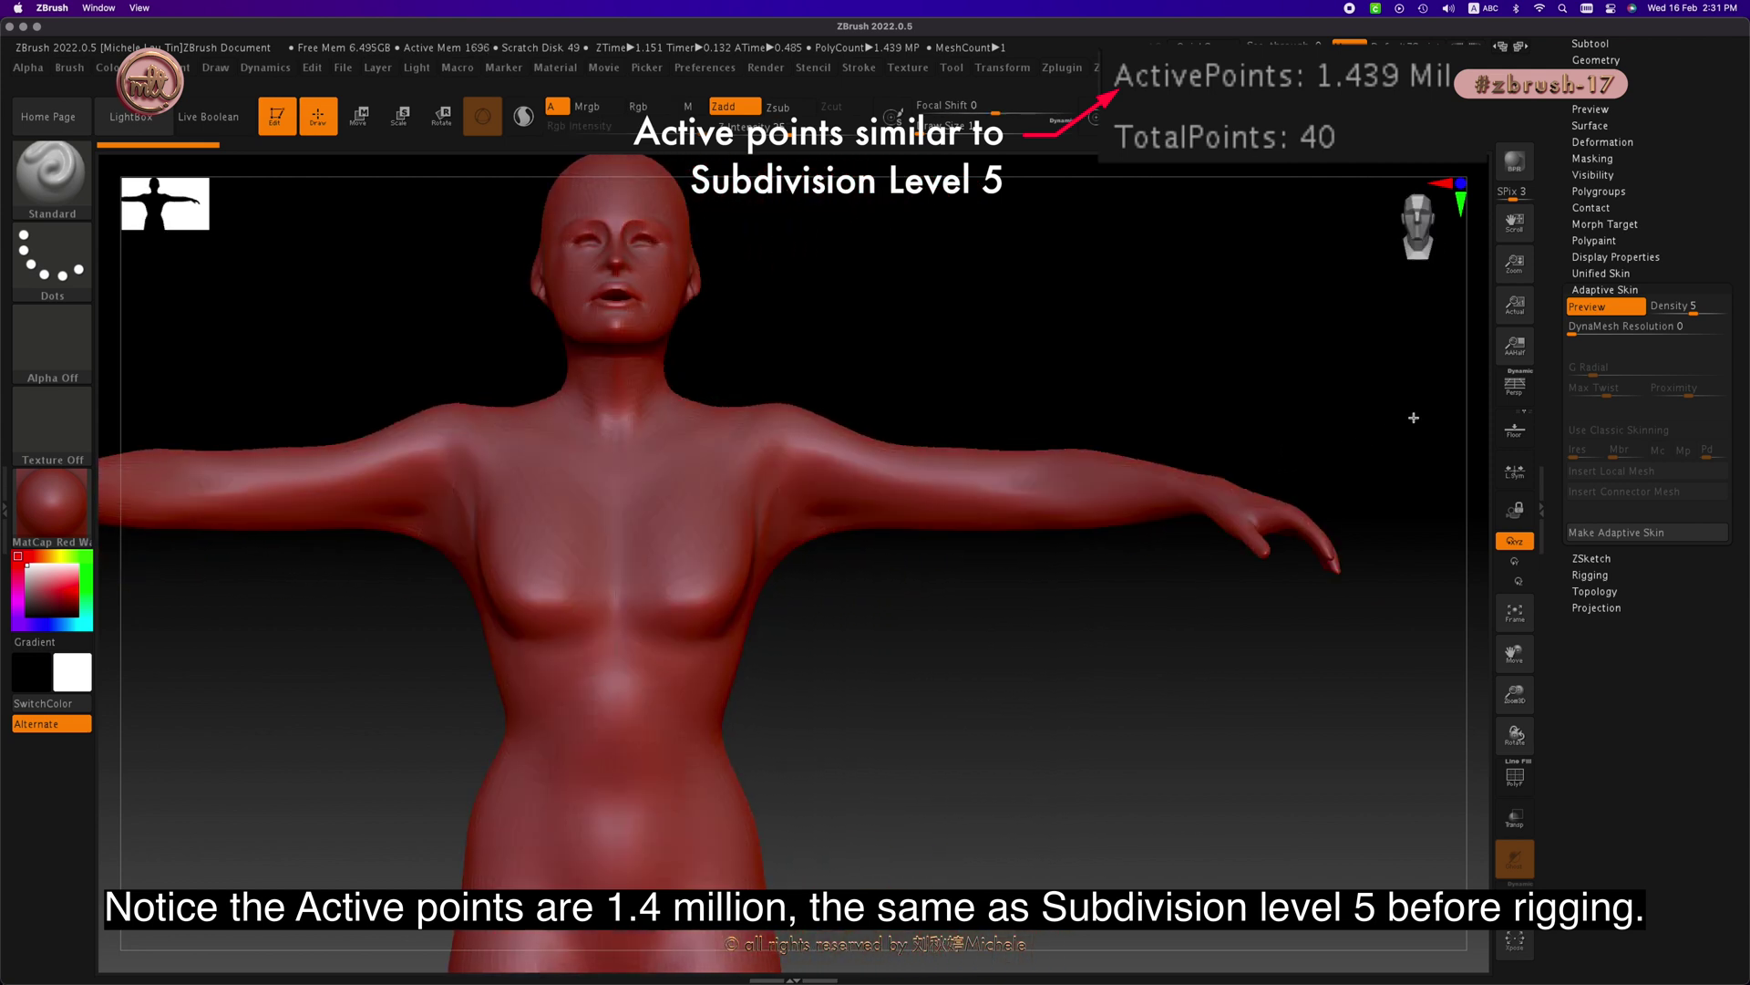
{"action": "key", "text": "f"}
{"action": "mouse_move", "coordinate": [1246, 524]}
{"action": "left_mouse_down"}
{"action": "mouse_move", "coordinate": [1160, 528]}
{"action": "mouse_move", "coordinate": [1287, 521]}
{"action": "mouse_move", "coordinate": [1262, 522]}
{"action": "left_mouse_up"}
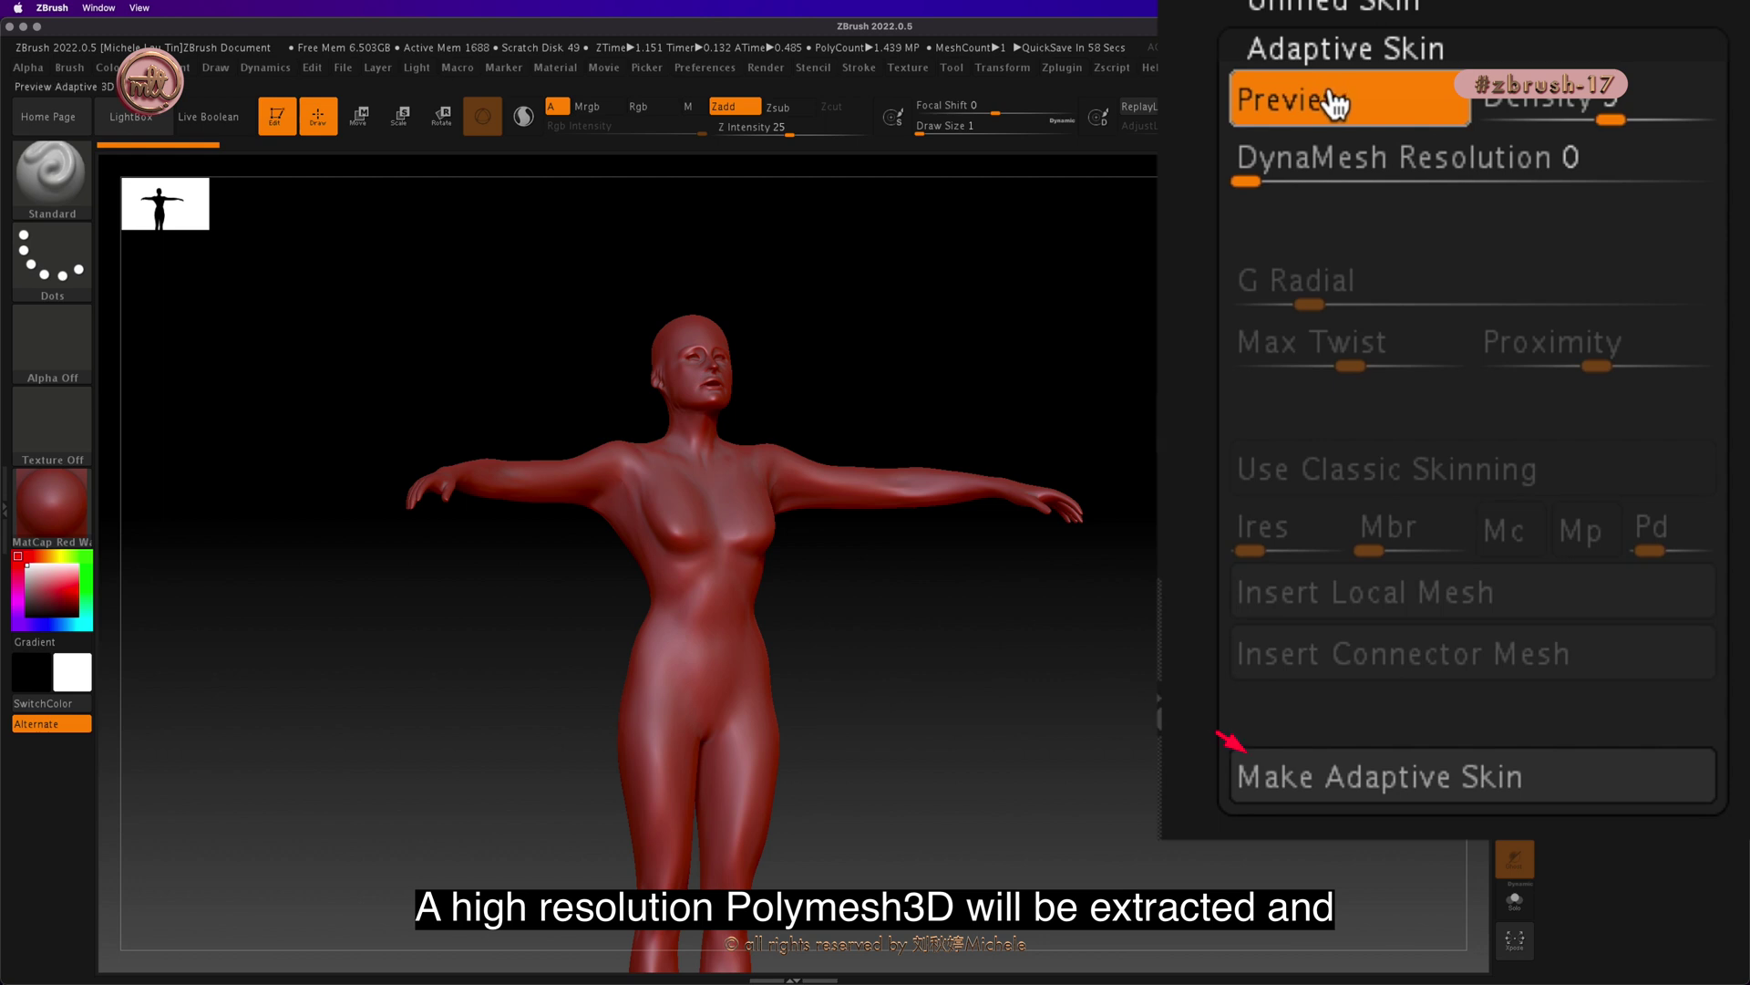
Step: Turn off the adaptive skin preview and select the generated raised-arm Skin_ZSphere polymesh for editing
{"action": "left_click", "coordinate": [1336, 103]}
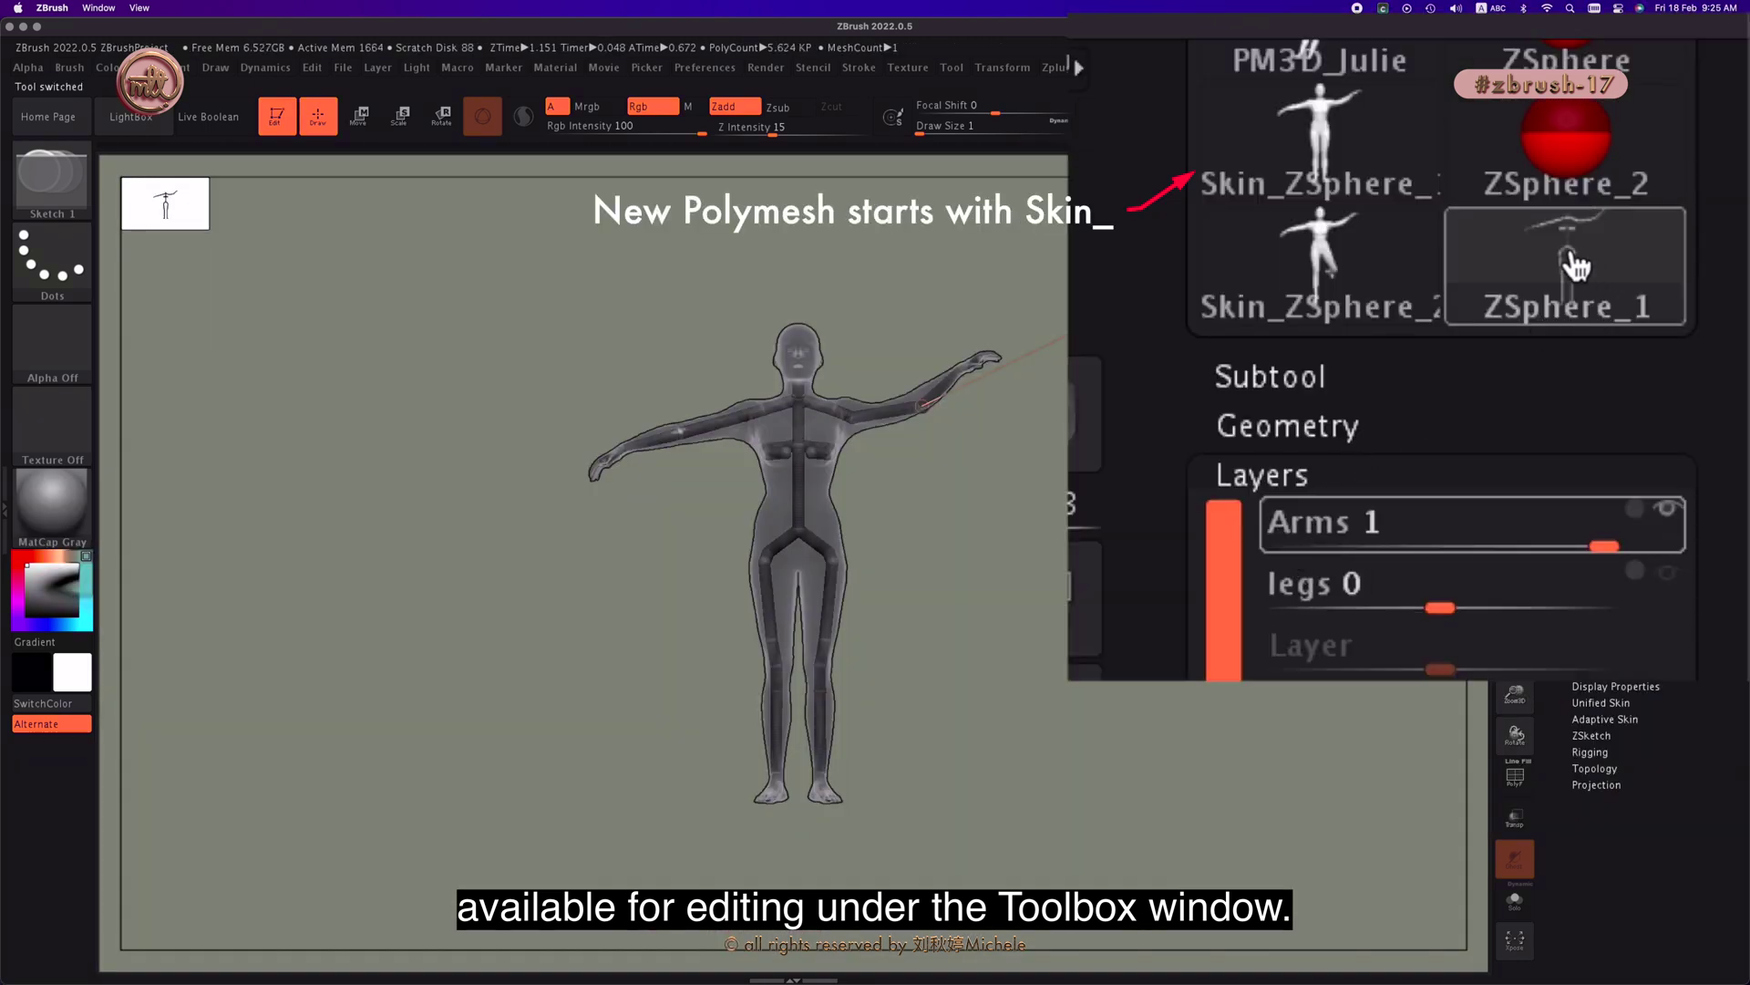
{"action": "left_click", "coordinate": [1392, 155]}
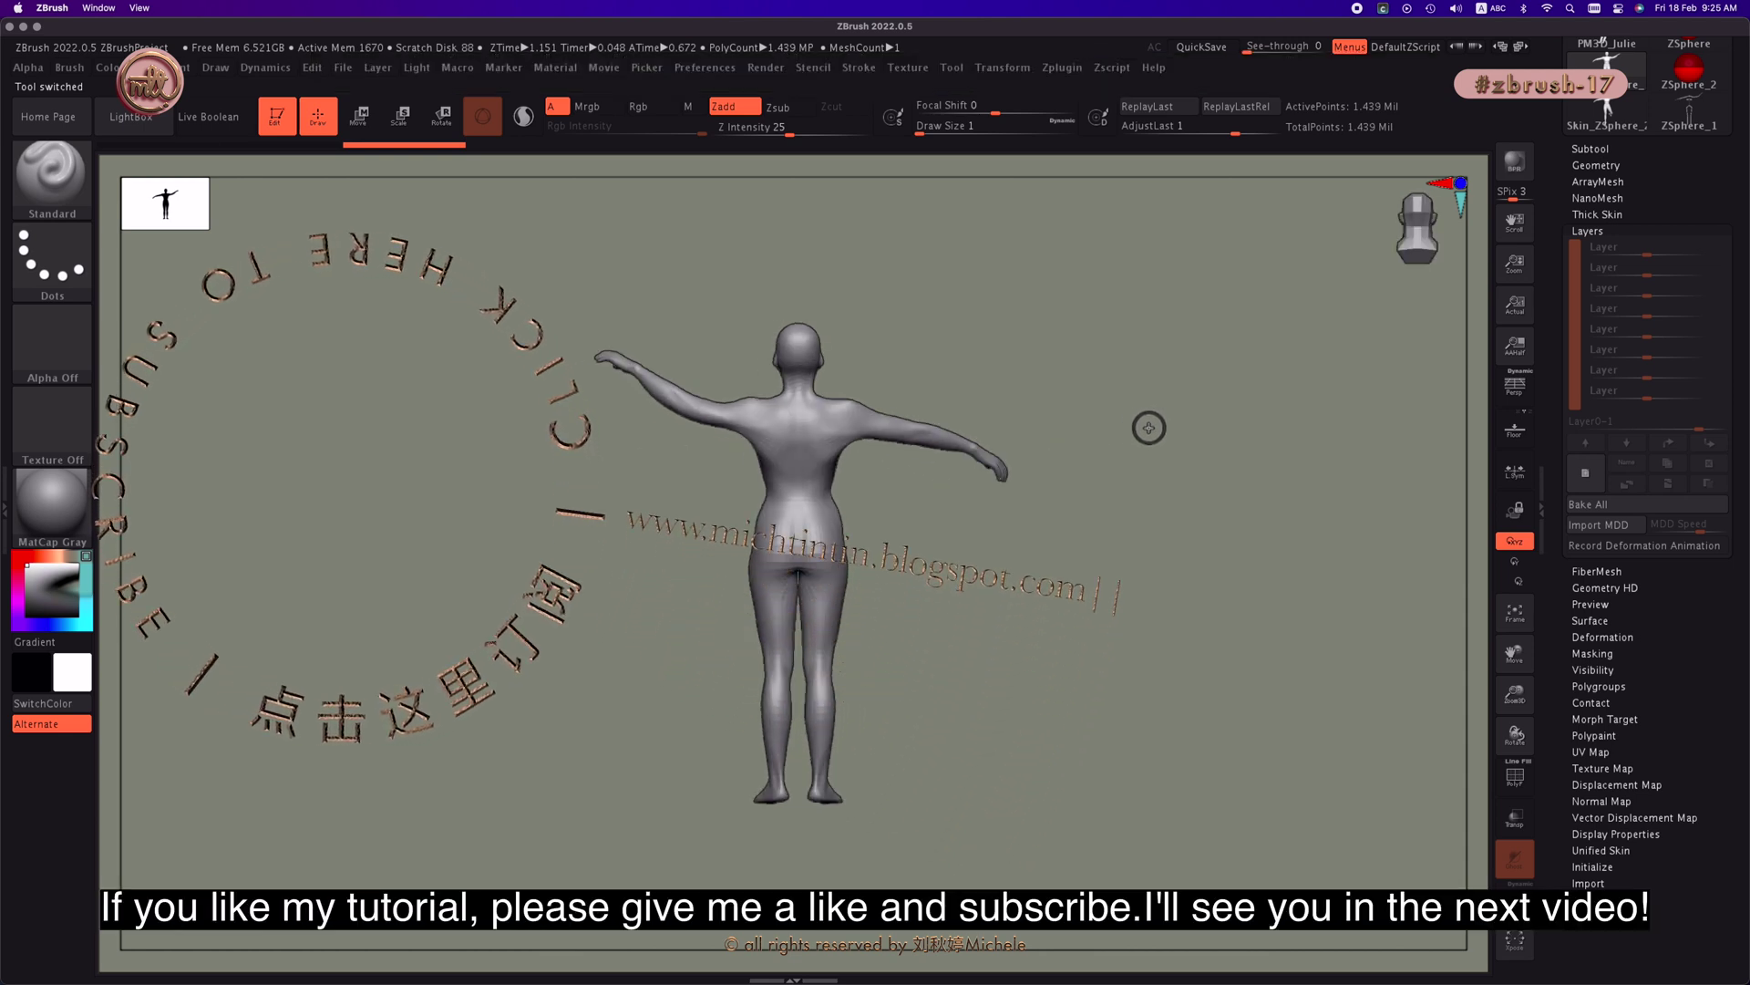
{"action": "key", "text": "shift"}
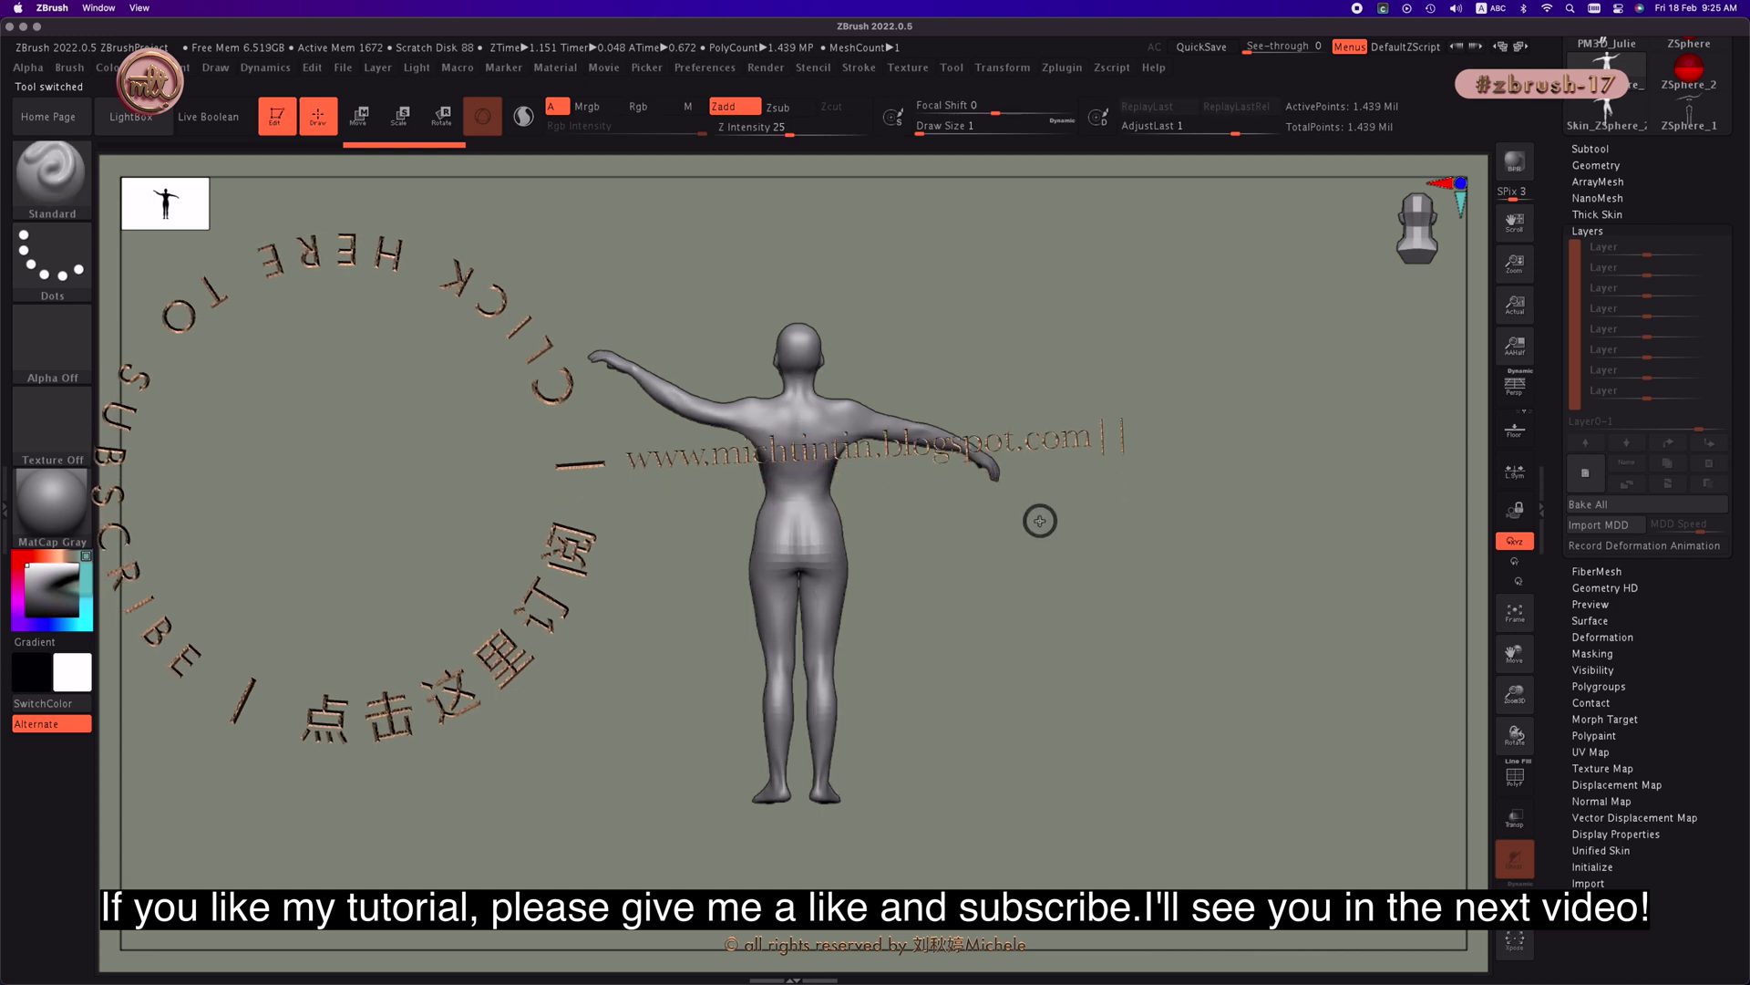